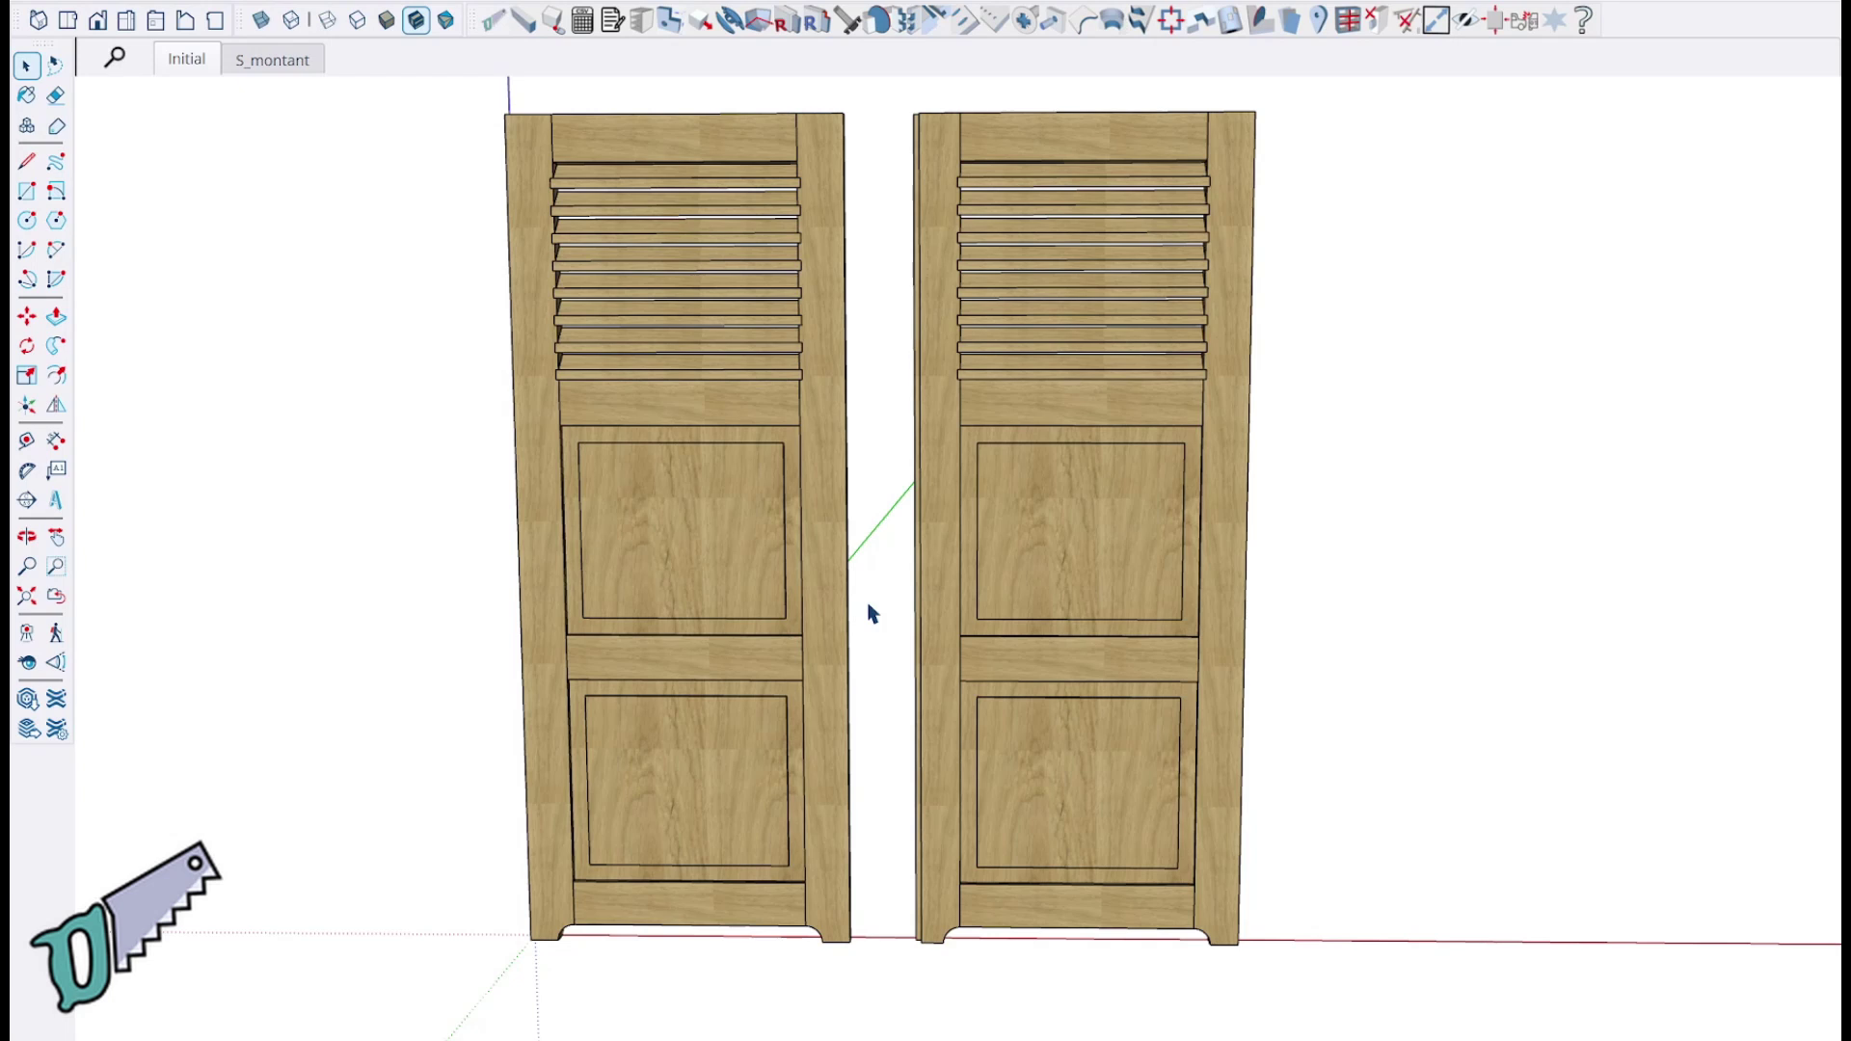
middle_click_drag(930, 611, 993, 653)
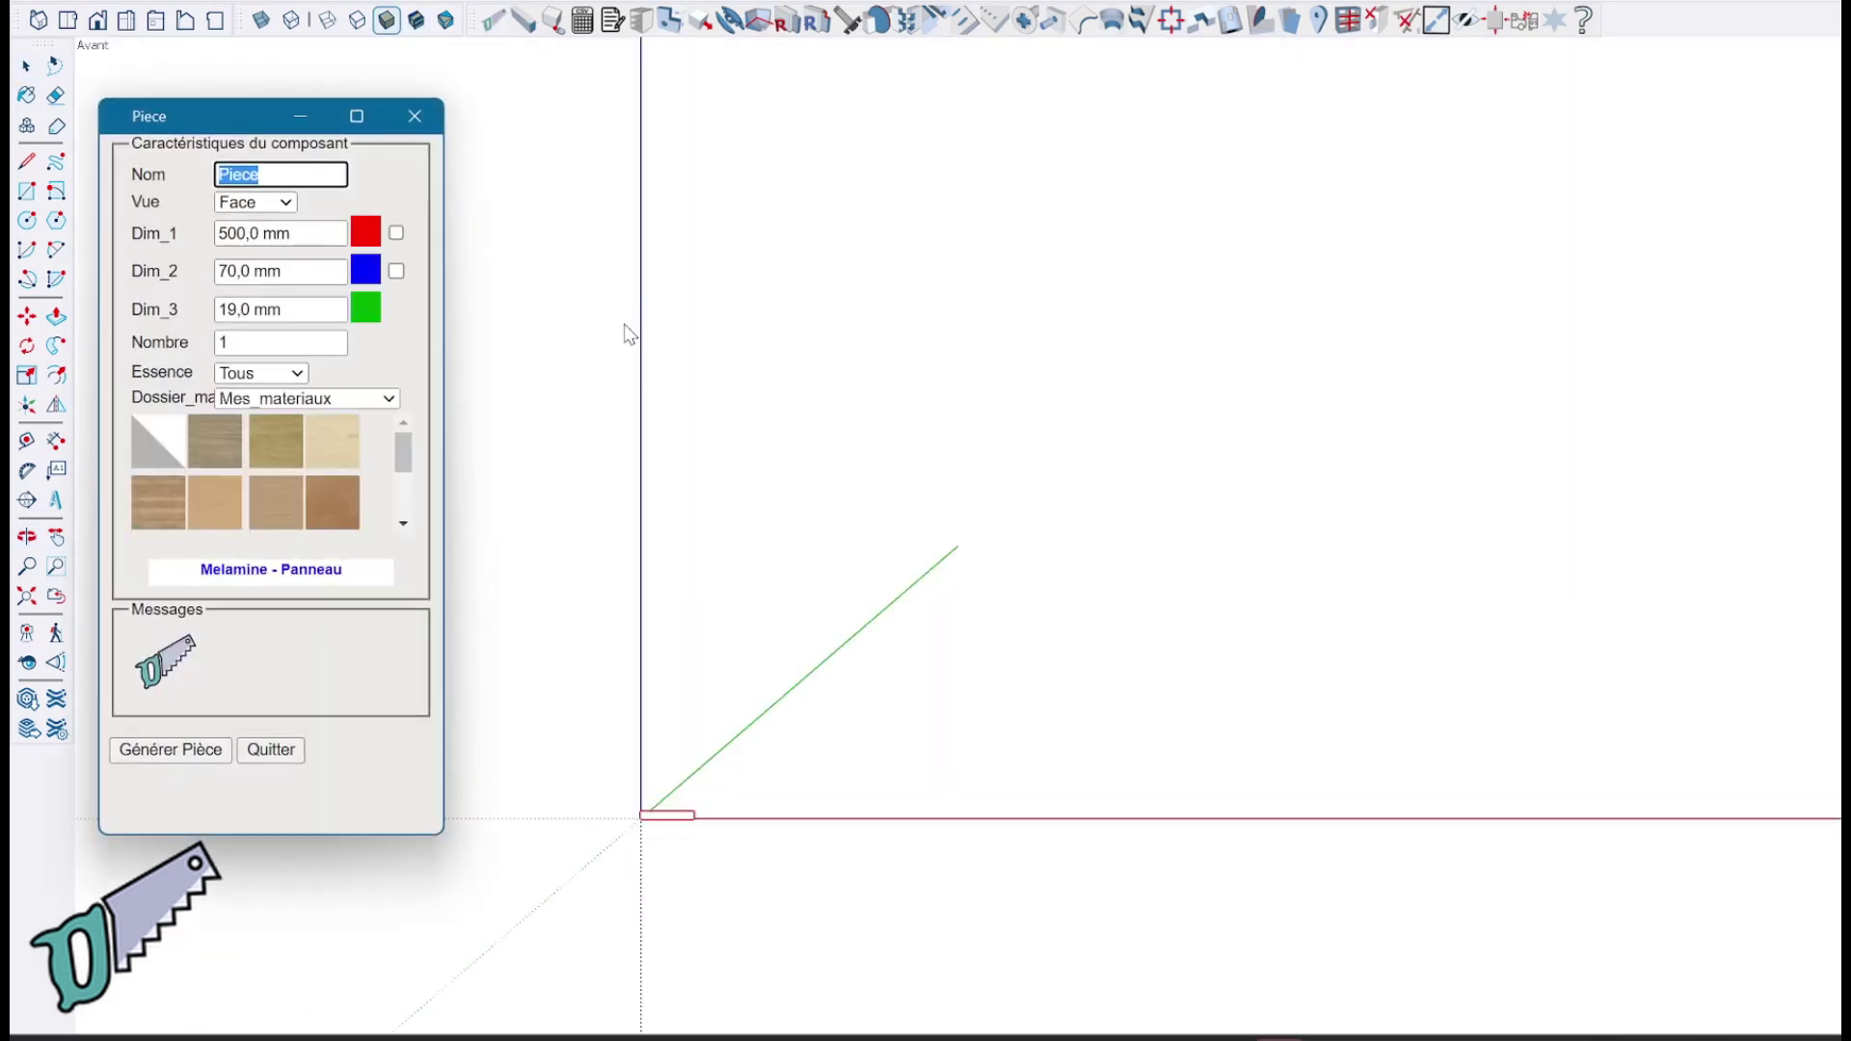
Step: Generate a front-view piece named Montant measuring 80 × 1460 × 27 mm in the Chene - Massif material
type("Mo")
key("Tab")
key("Tab")
type("80")
key("Tab")
key("Tab")
type("146")
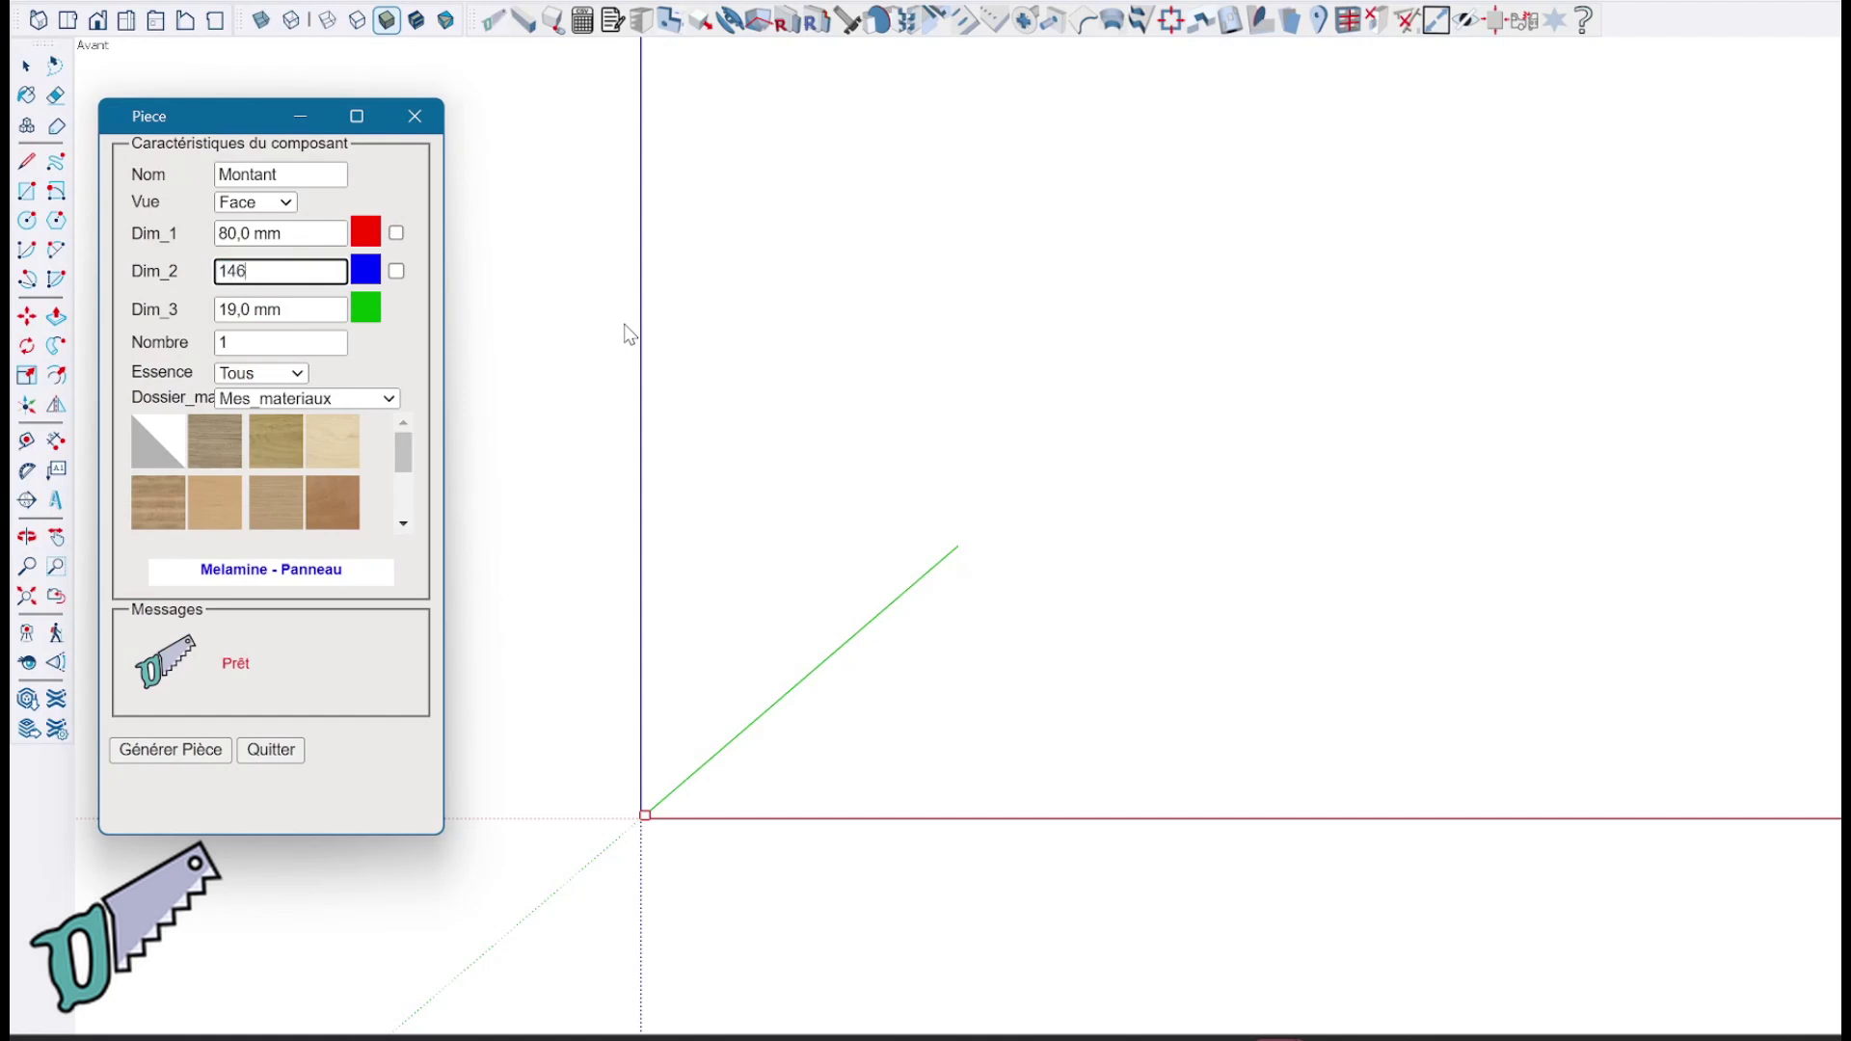
type("0")
key("Tab")
key("Tab")
type("27")
key("Tab")
left_click(291, 463)
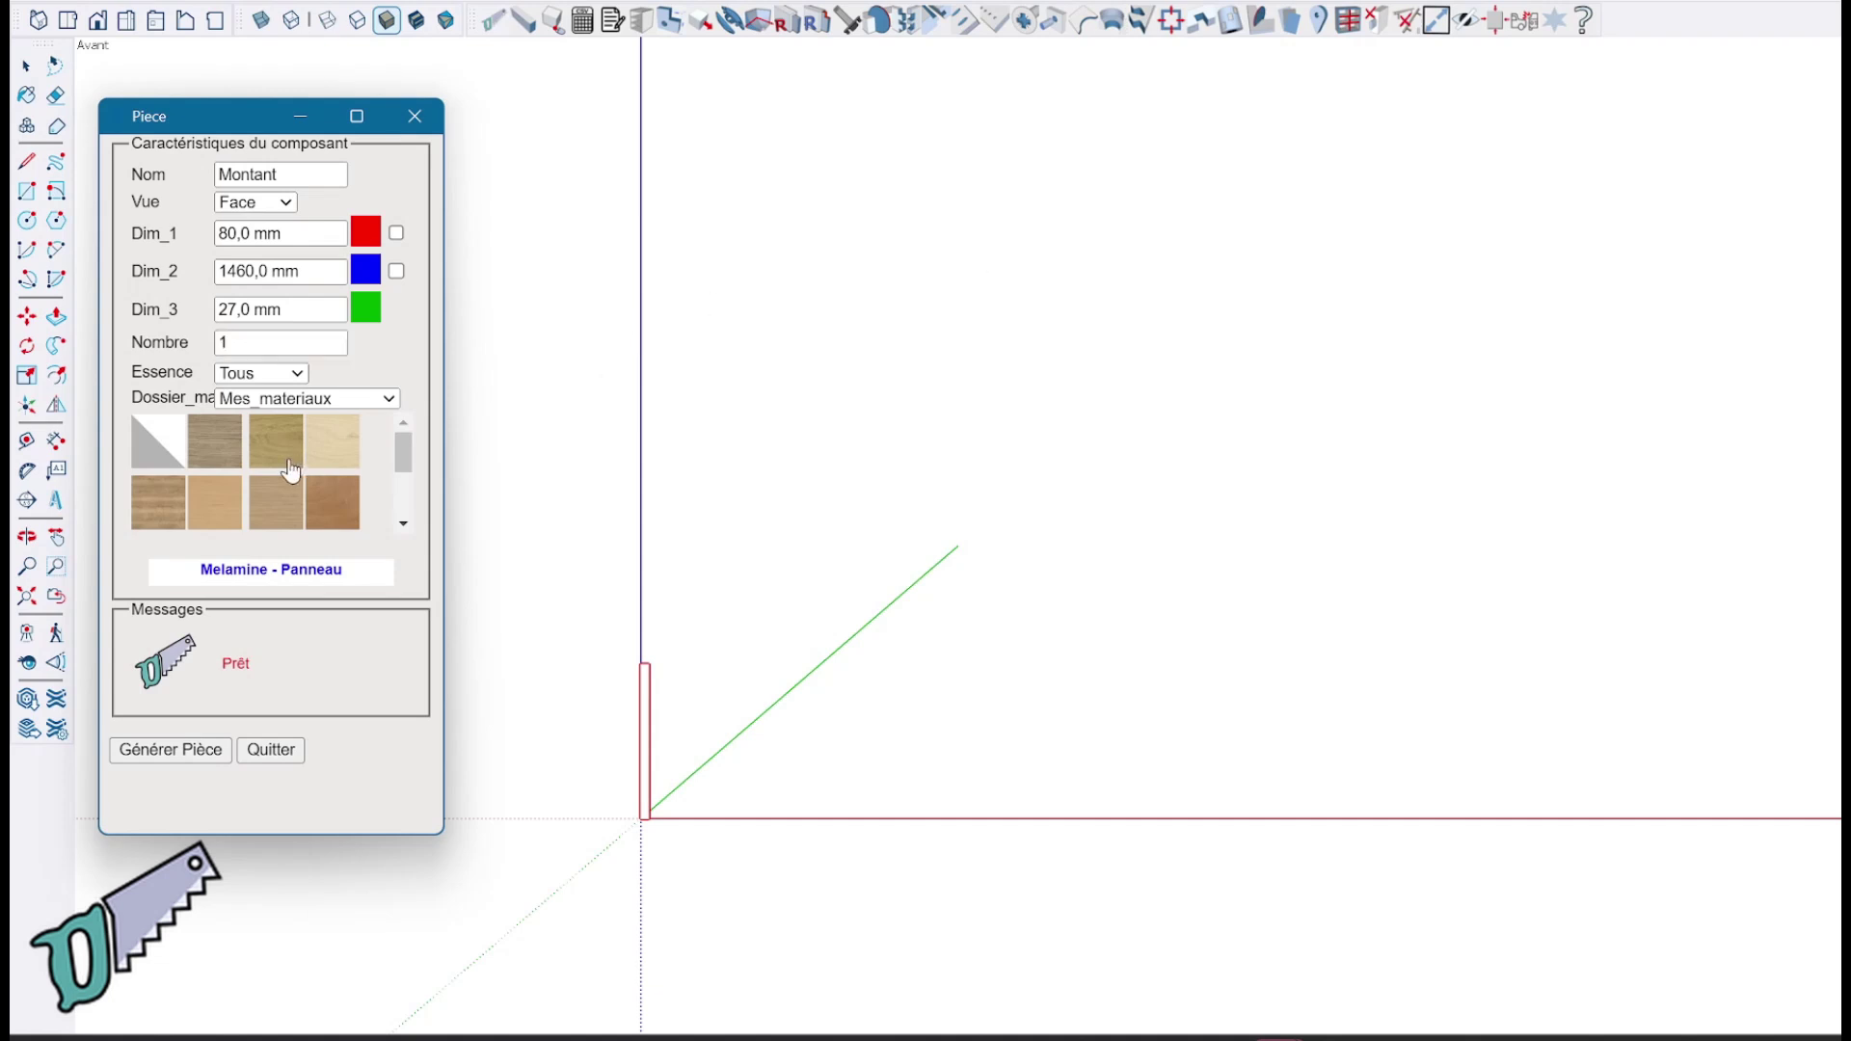
left_click(176, 752)
Step: Generate a second piece named Traverse measuring 420 × 80 × 27 mm in the same oak, and finish creating pieces
left_click_drag(299, 174, 195, 170)
type("Tra")
key("Tab")
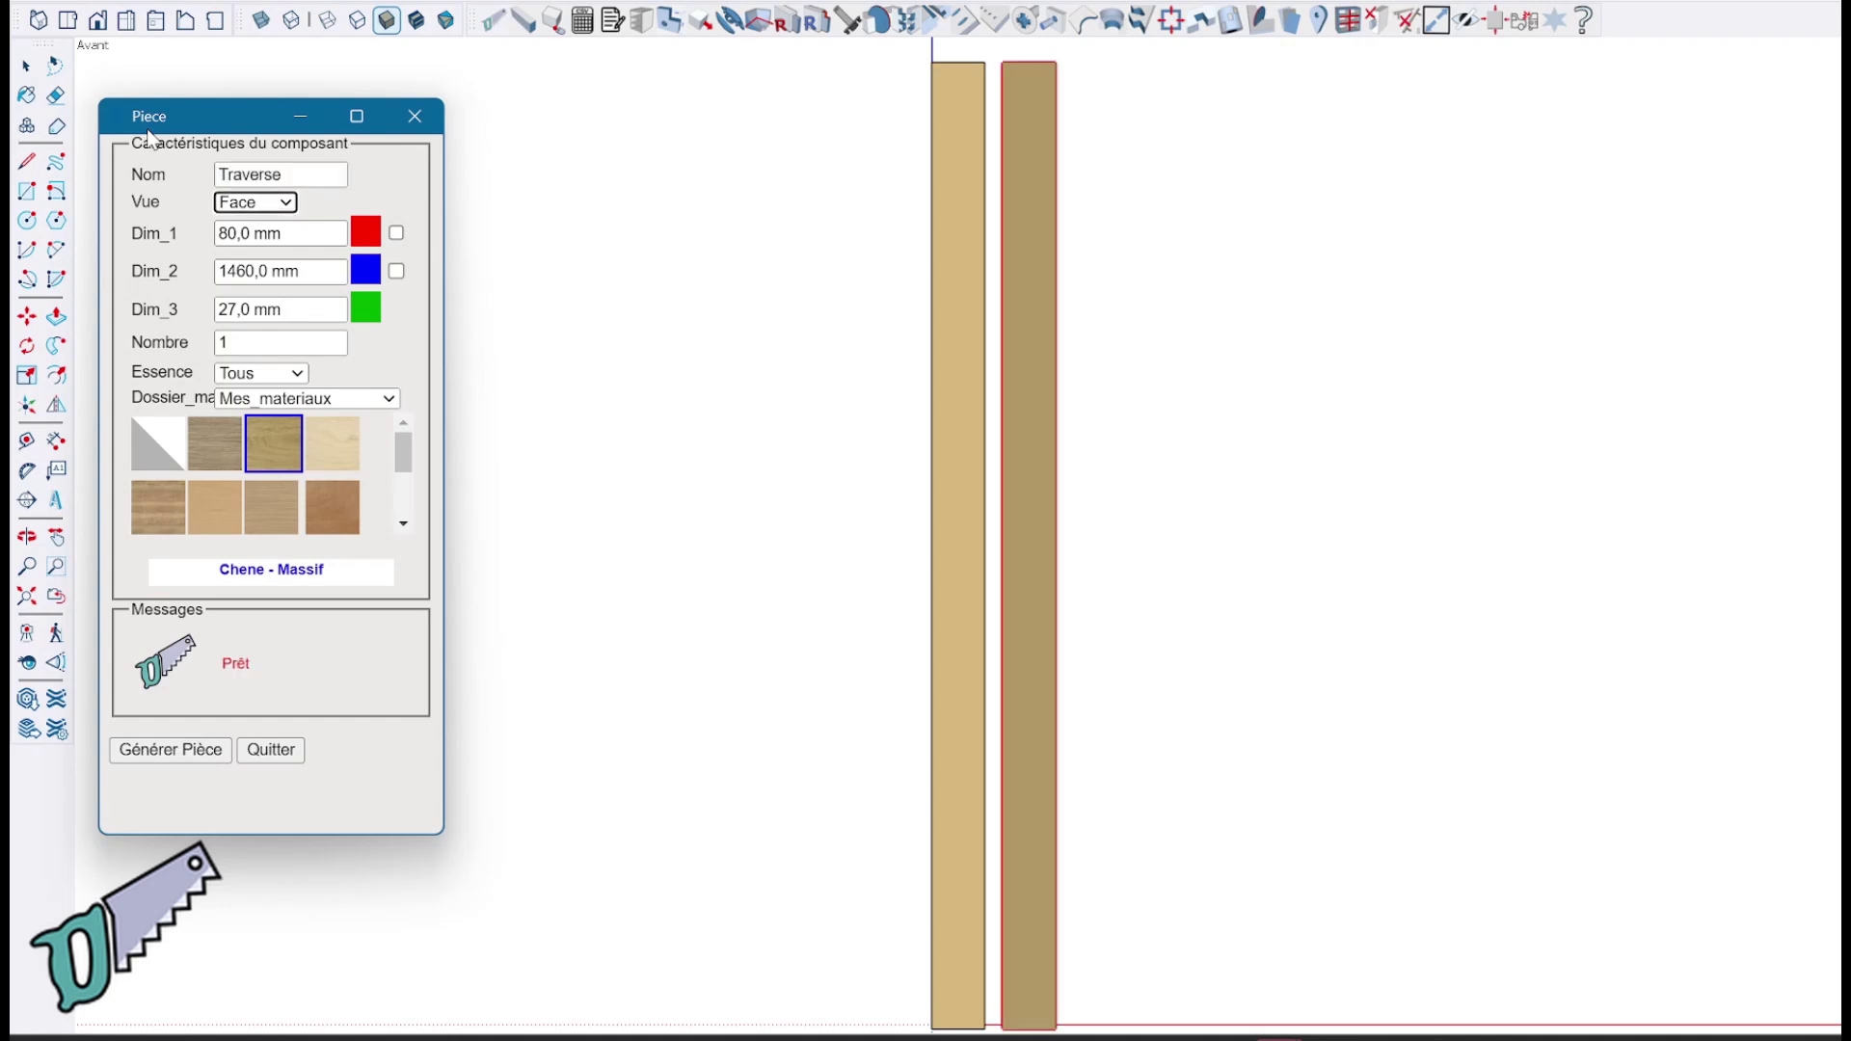
key("Tab")
type("420")
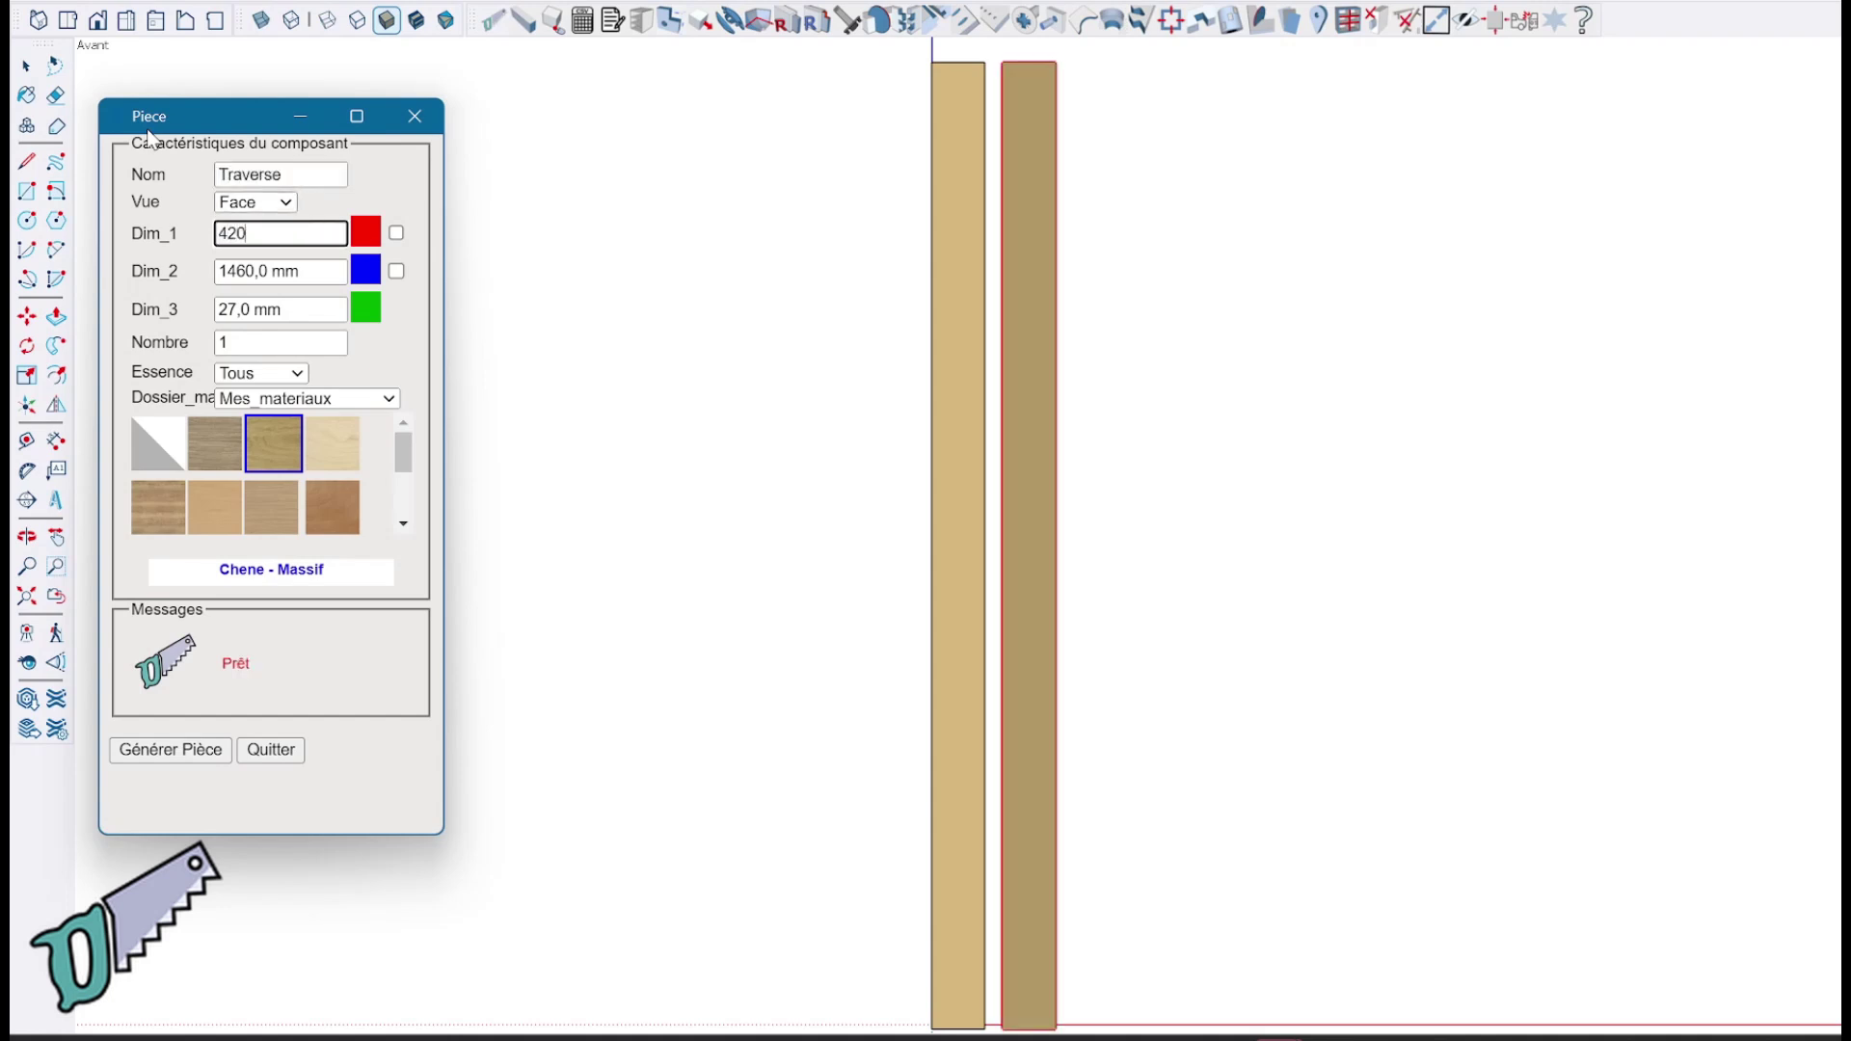
key("Tab")
type("8")
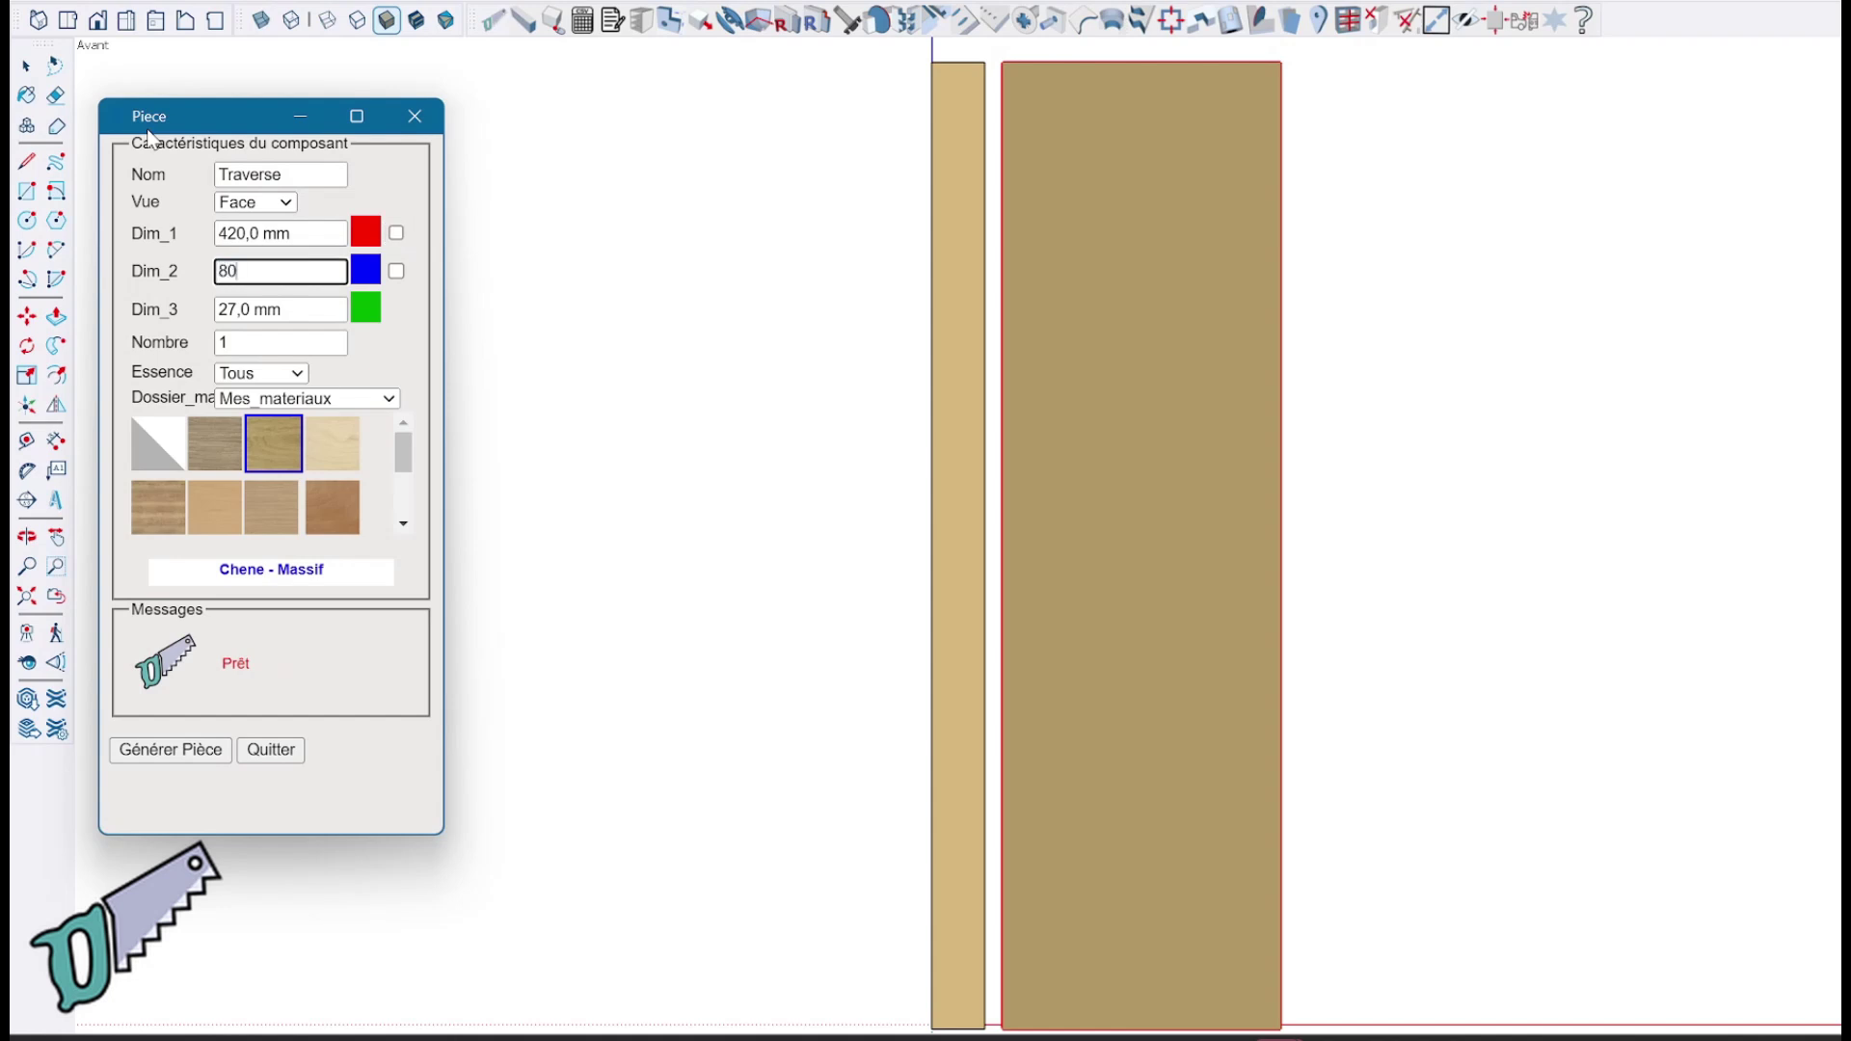
key("Tab")
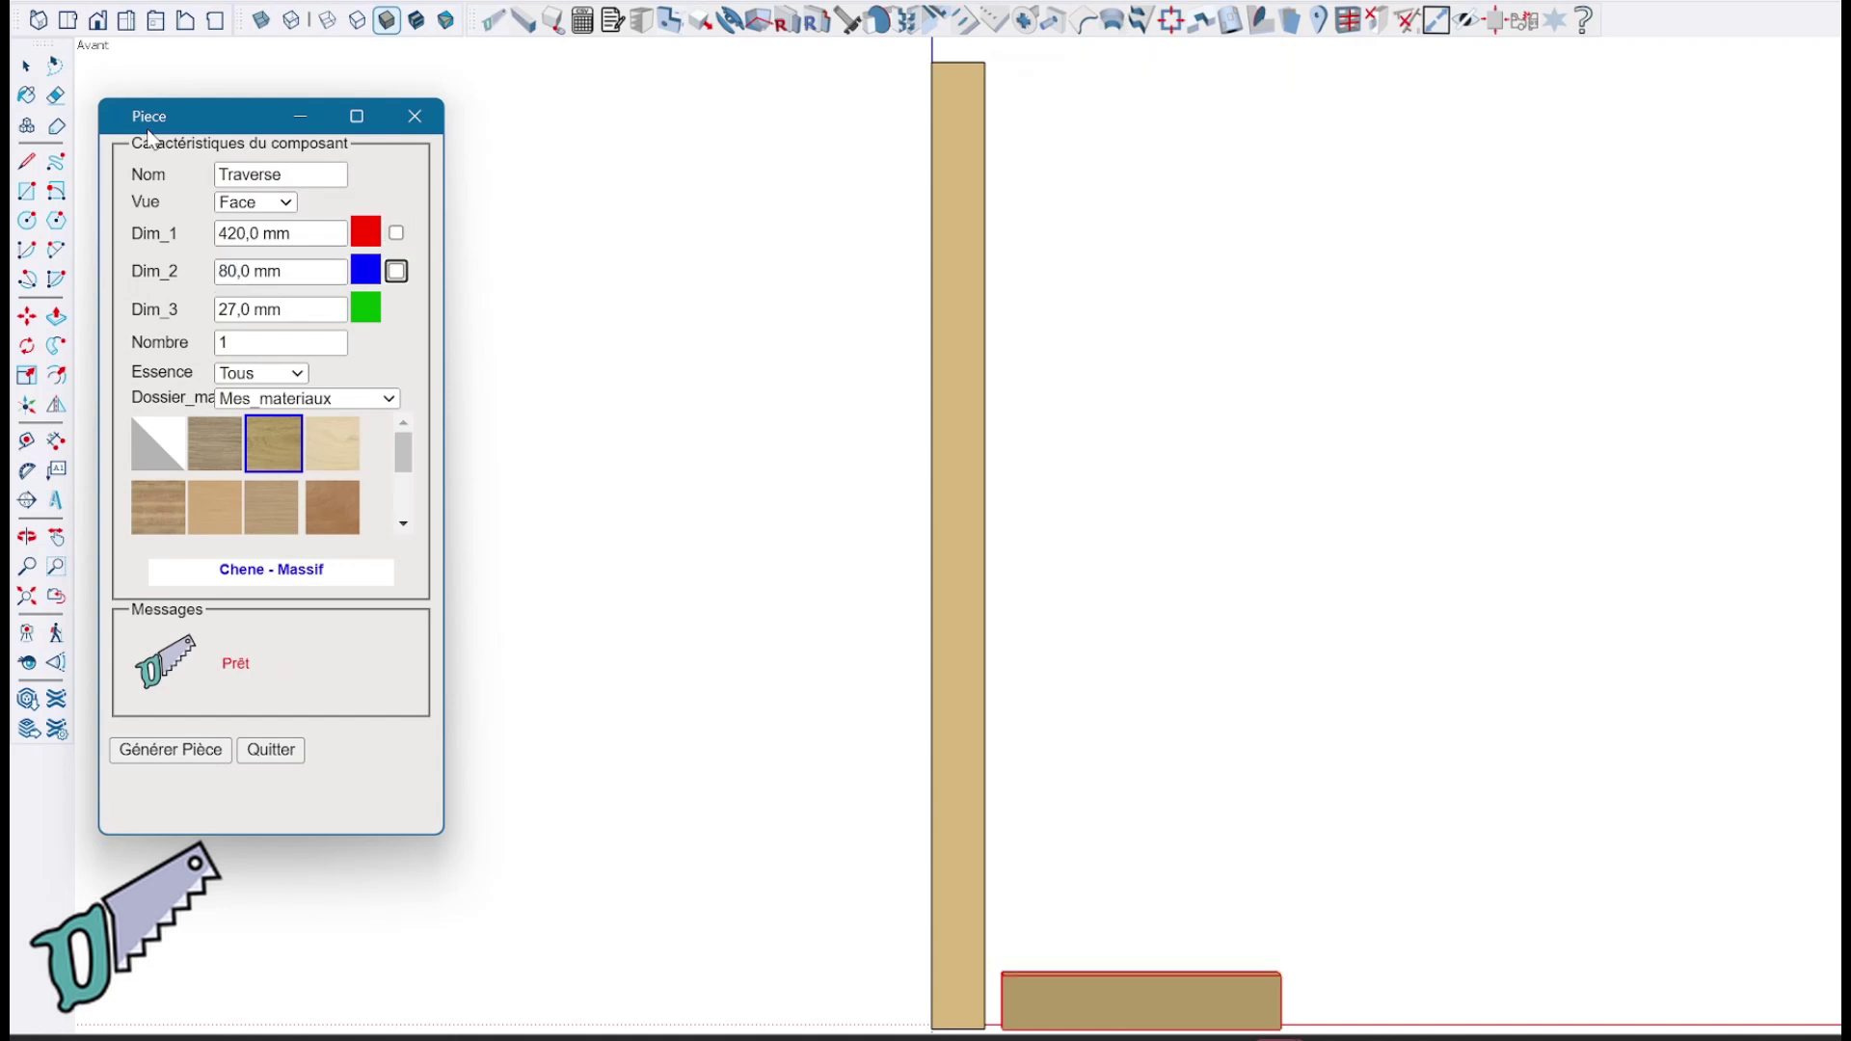
left_click(160, 752)
left_click(292, 754)
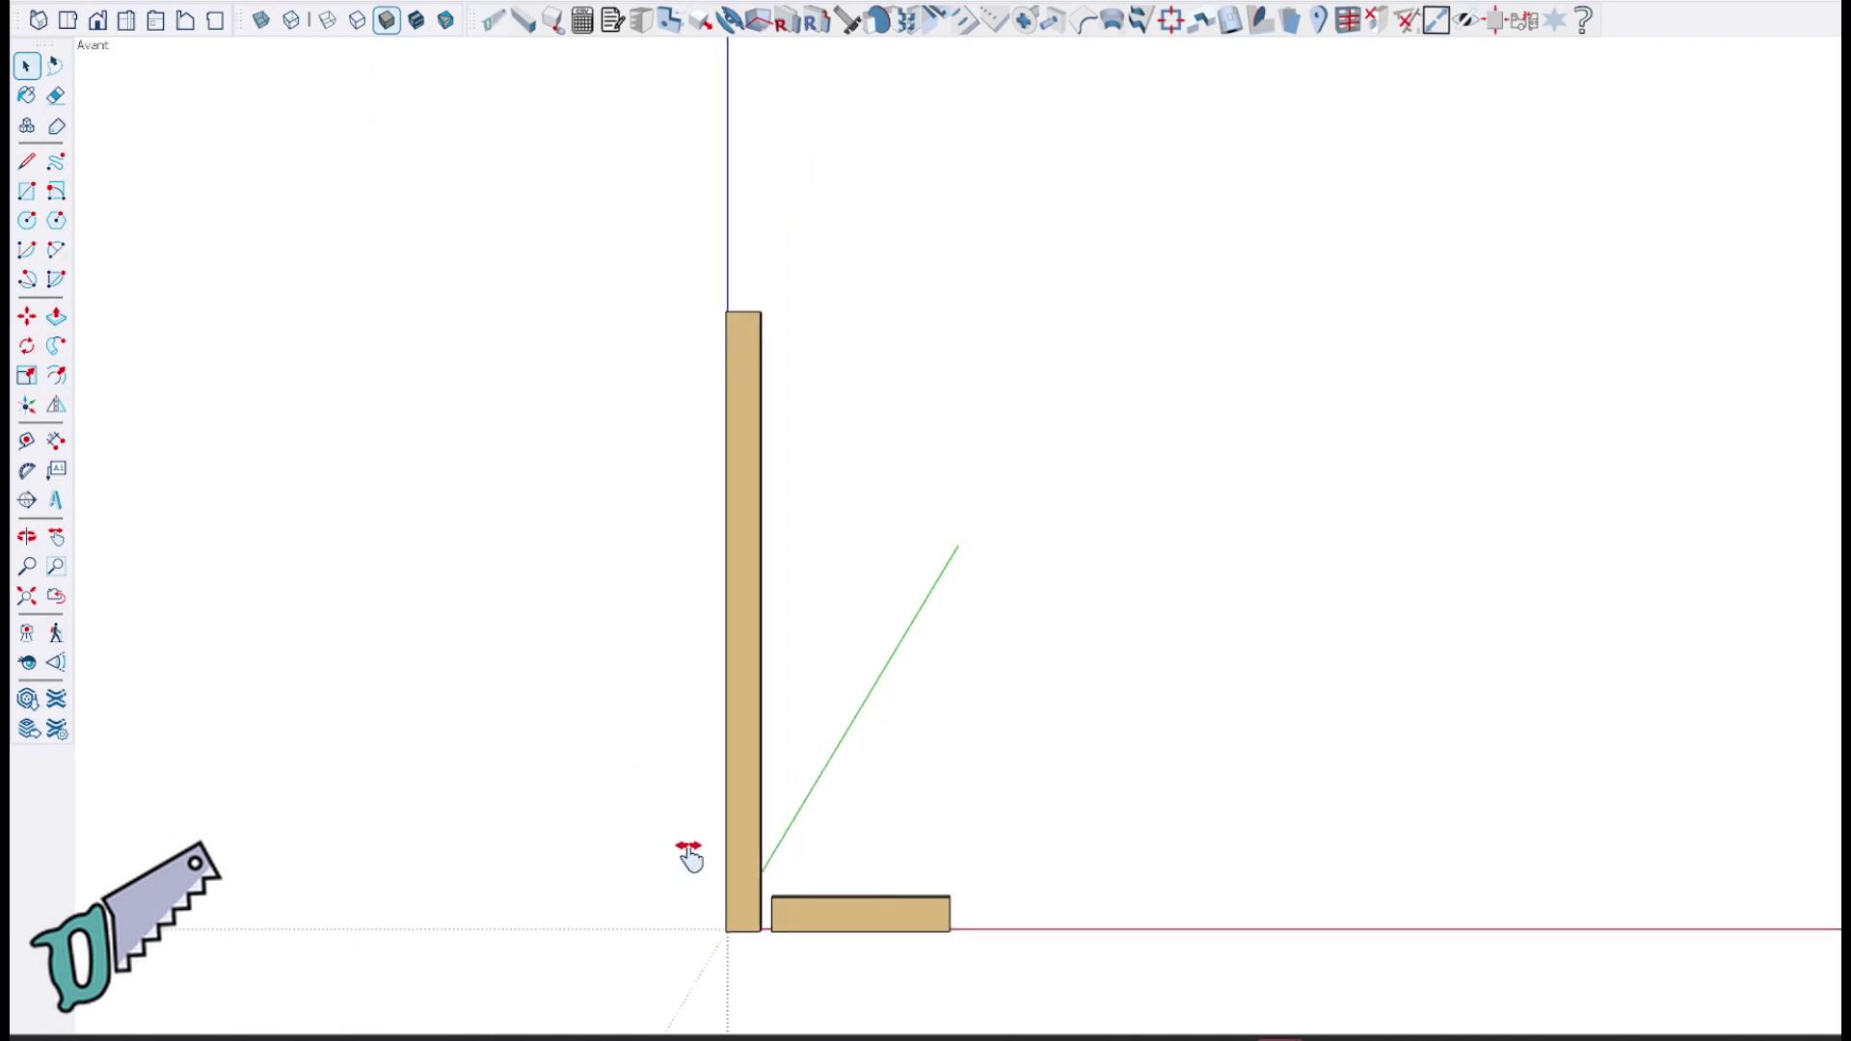
Step: Move the rail by its lower corner against the stile's inner edge, flush with the stile's base
scroll(761, 757, "up", 5)
left_click(722, 723)
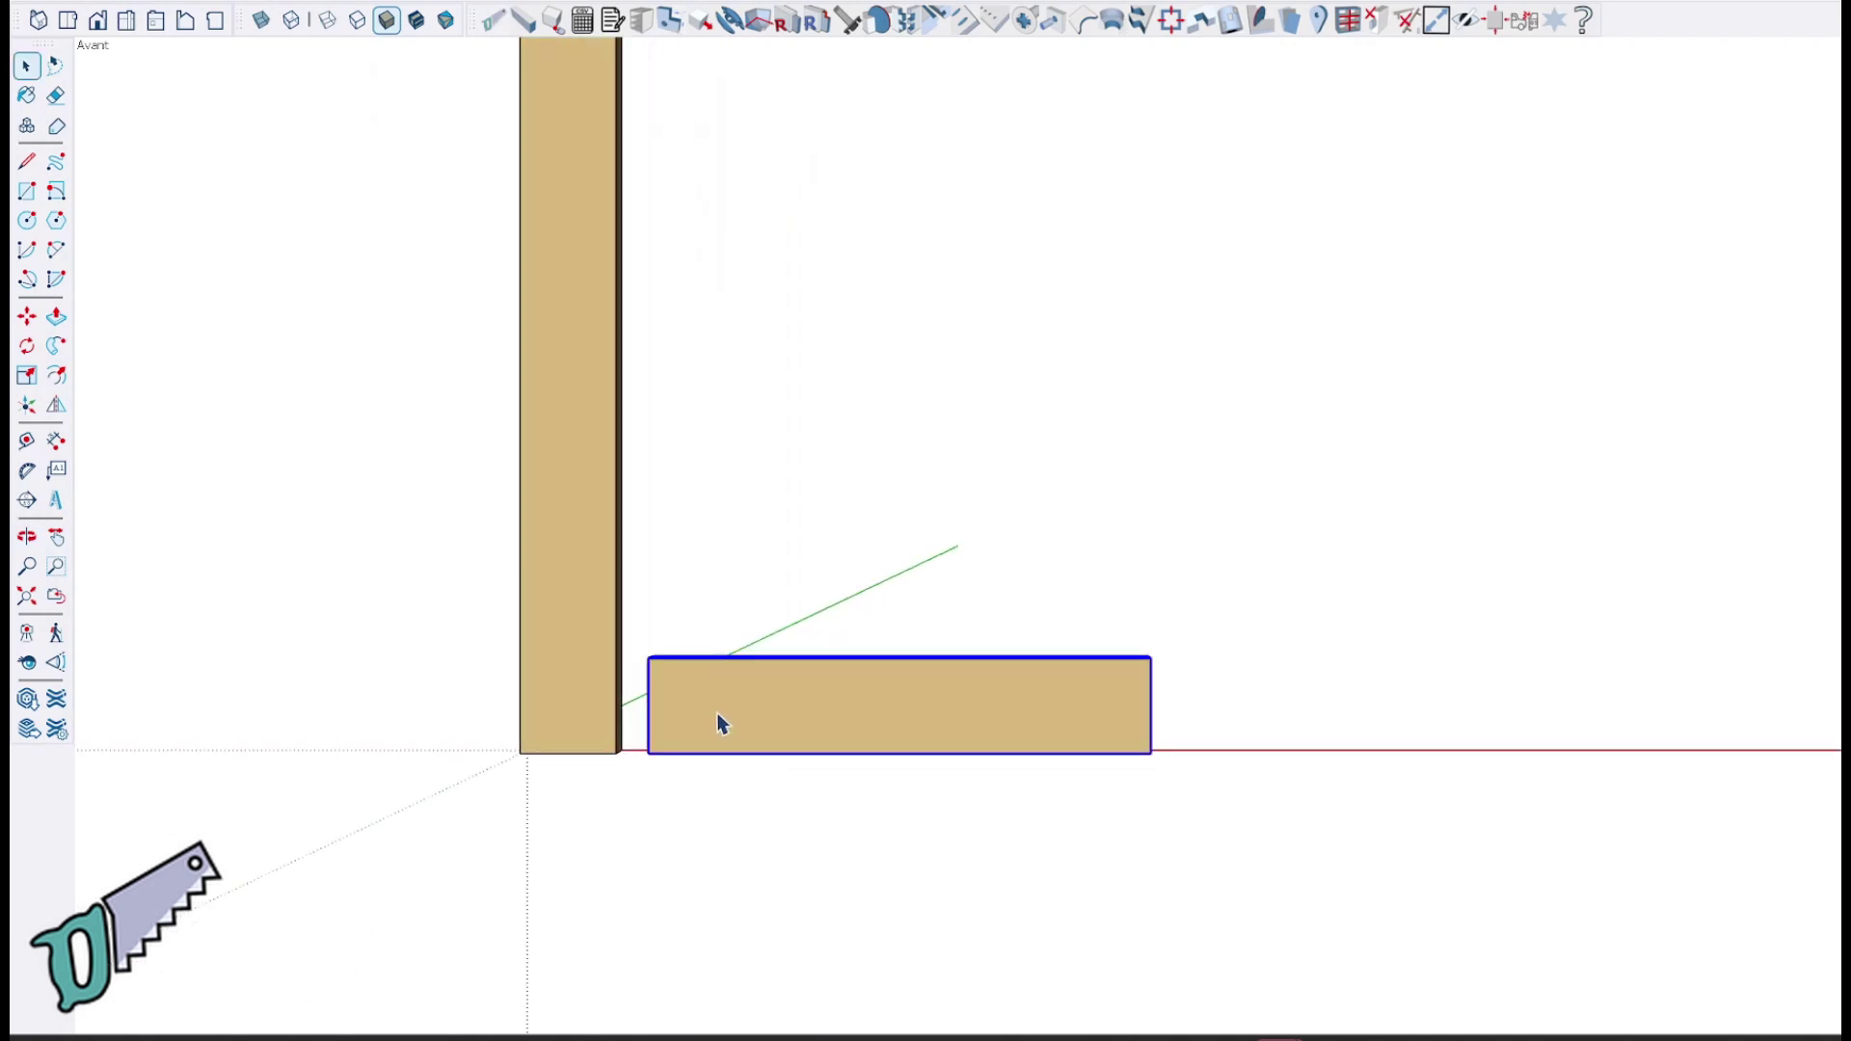
key("m")
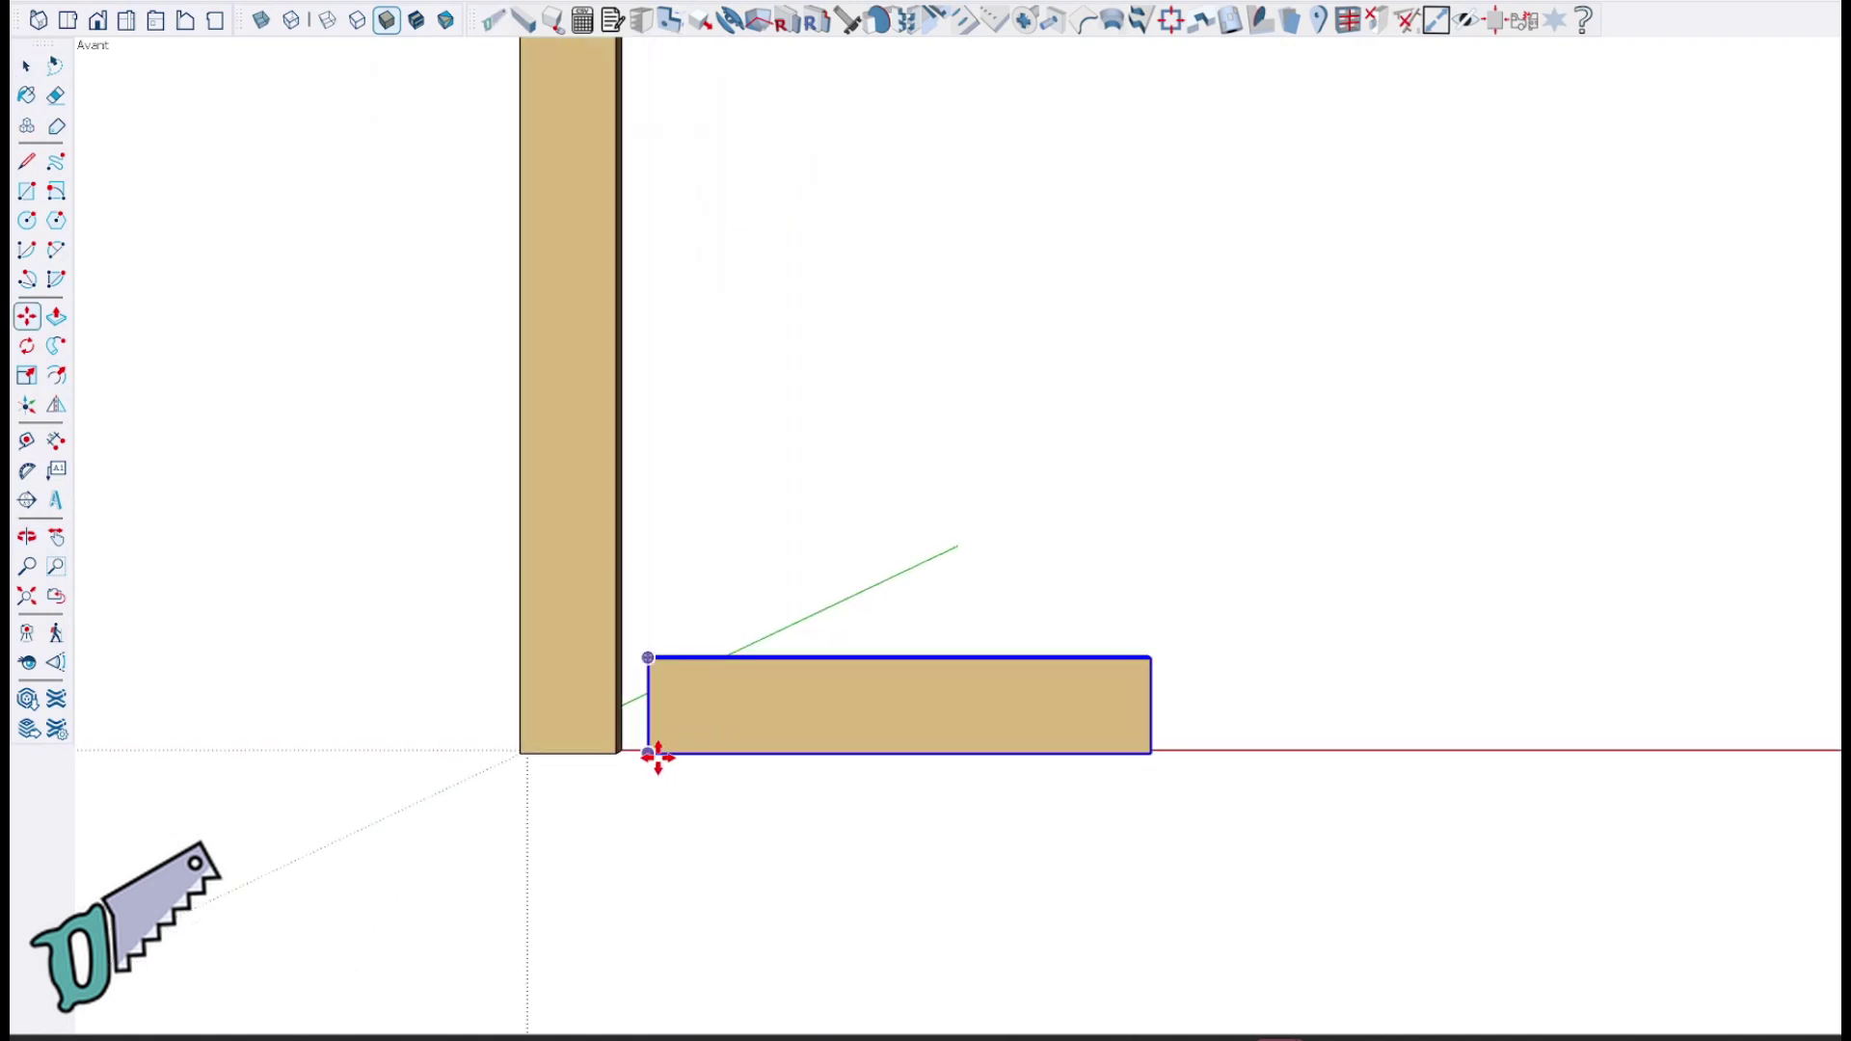
left_click(650, 754)
left_click(619, 752)
Step: Copy the rail a short distance straight up along the stile to form the raised bottom rail
key("ctrl")
left_click(617, 752)
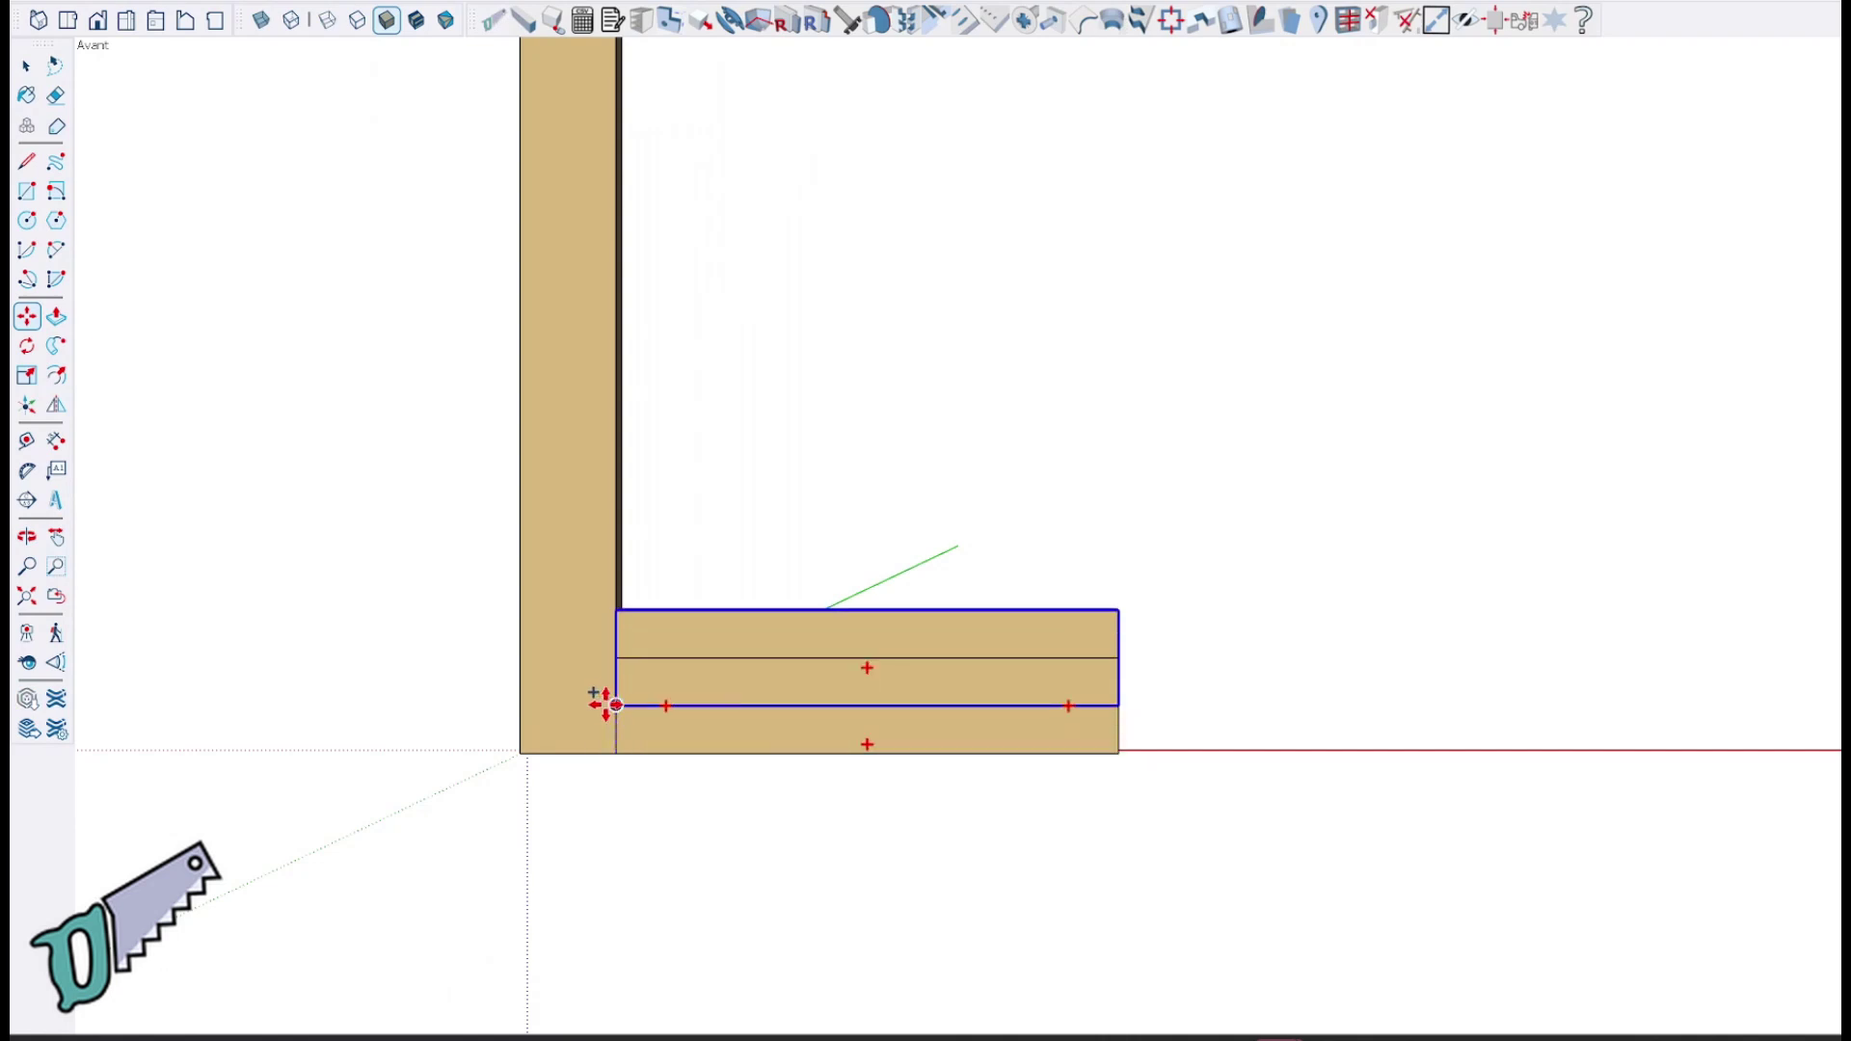
left_click(615, 704)
key("space")
Step: Copy the lowest rail up the stile to form the evenly spaced intermediate rails
left_click(649, 745)
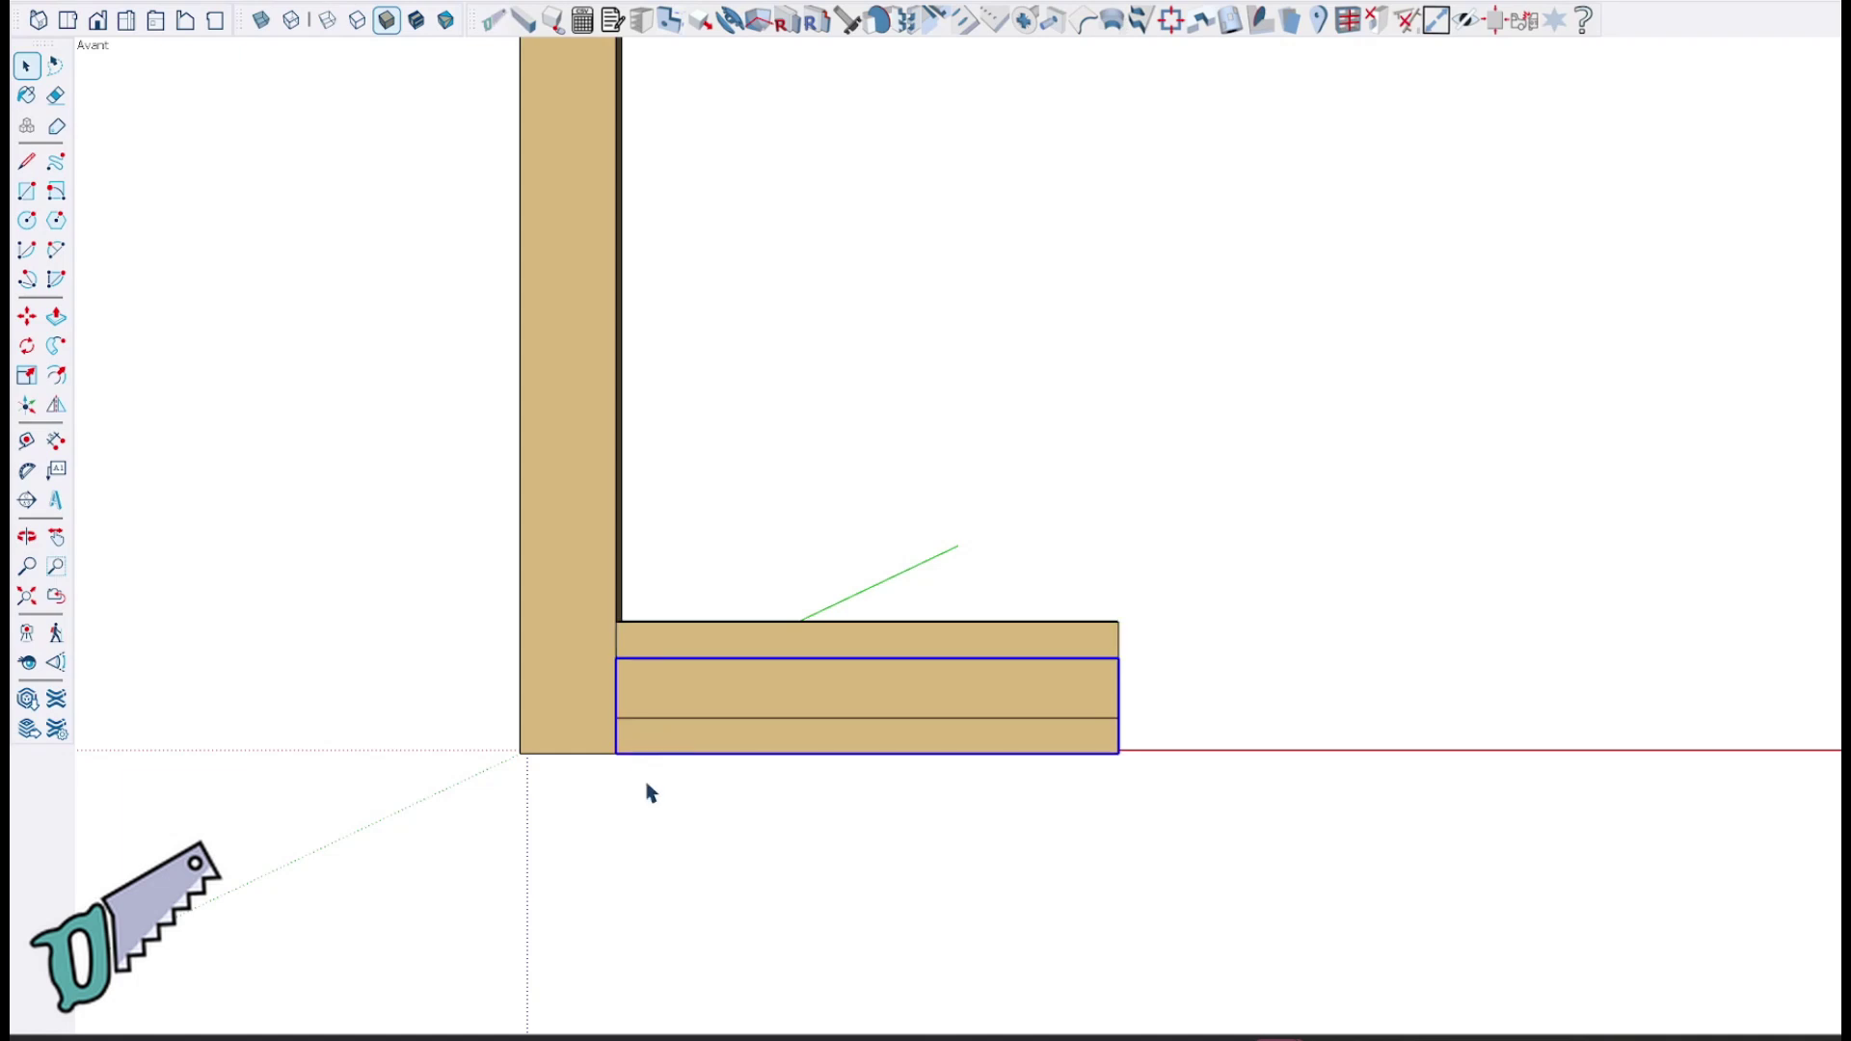
key("m")
left_click(618, 752)
key("ctrl")
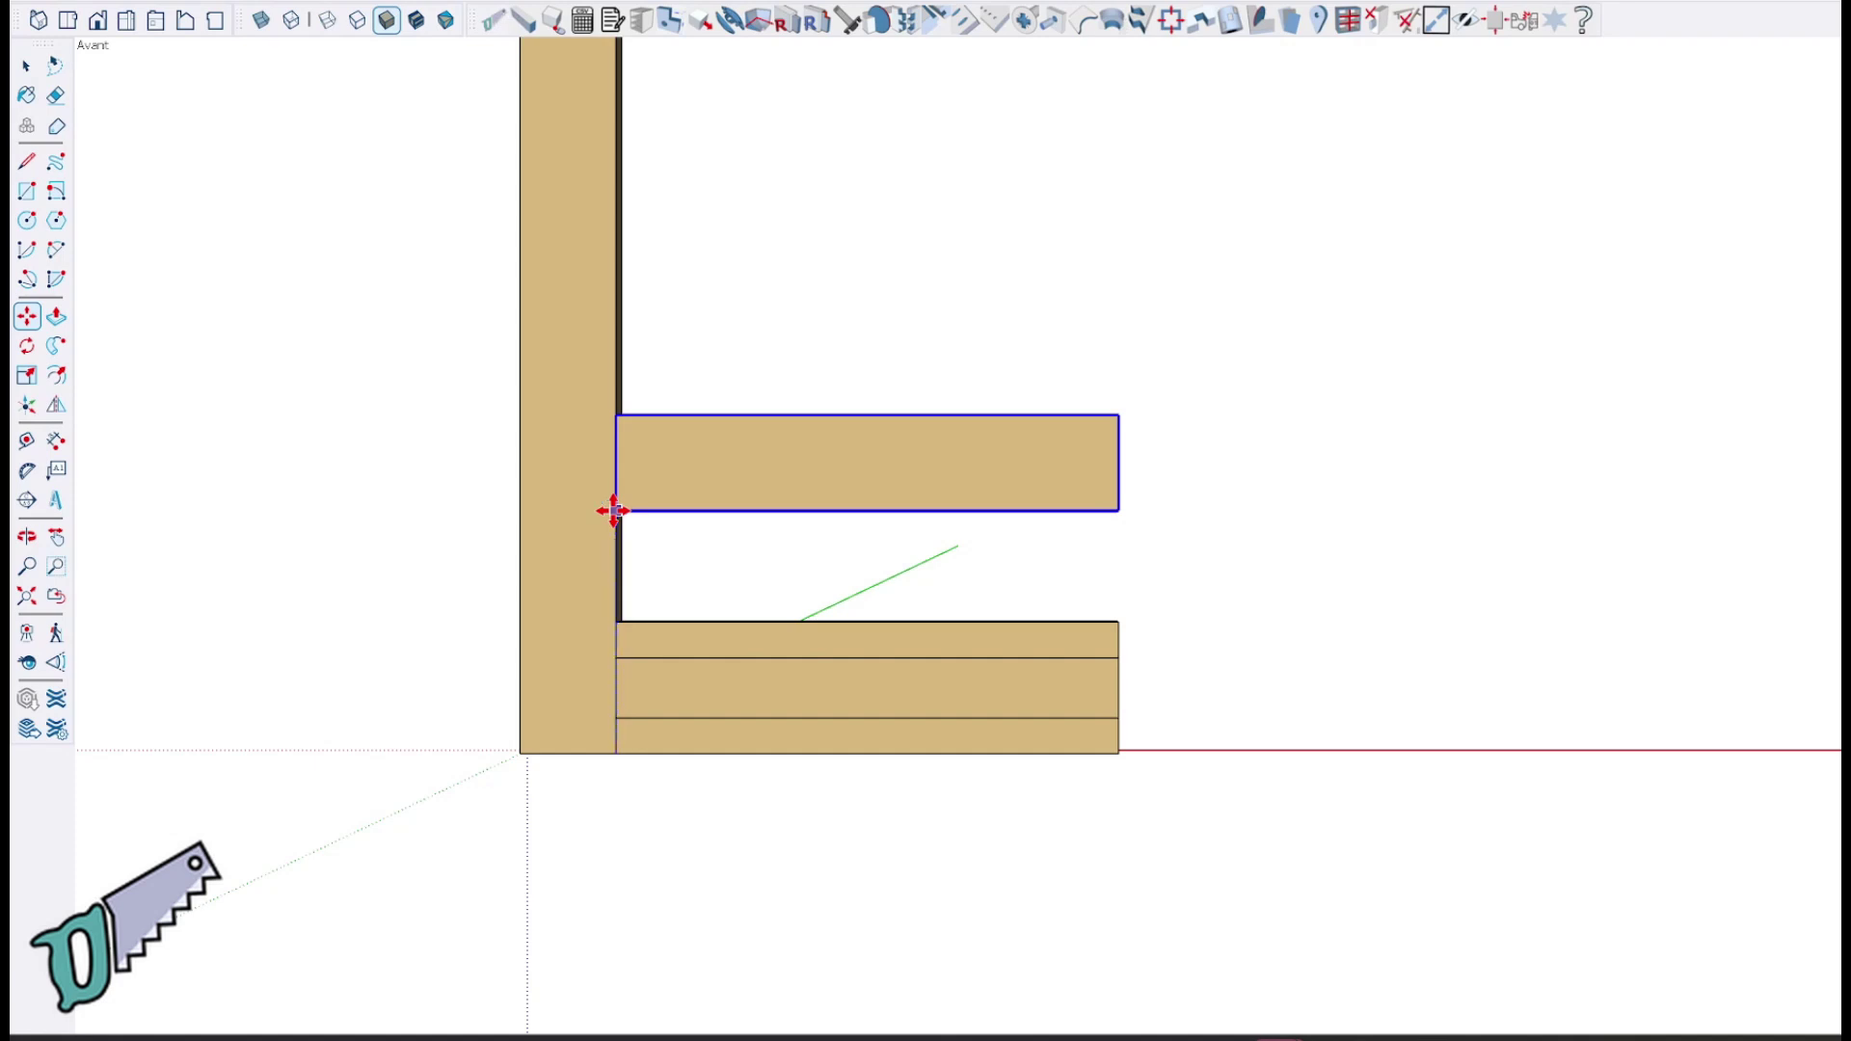
key("Return")
key("space")
left_click(688, 745)
middle_click_drag(689, 752, 743, 910, "shift")
key("m")
key("ctrl")
left_click(675, 909)
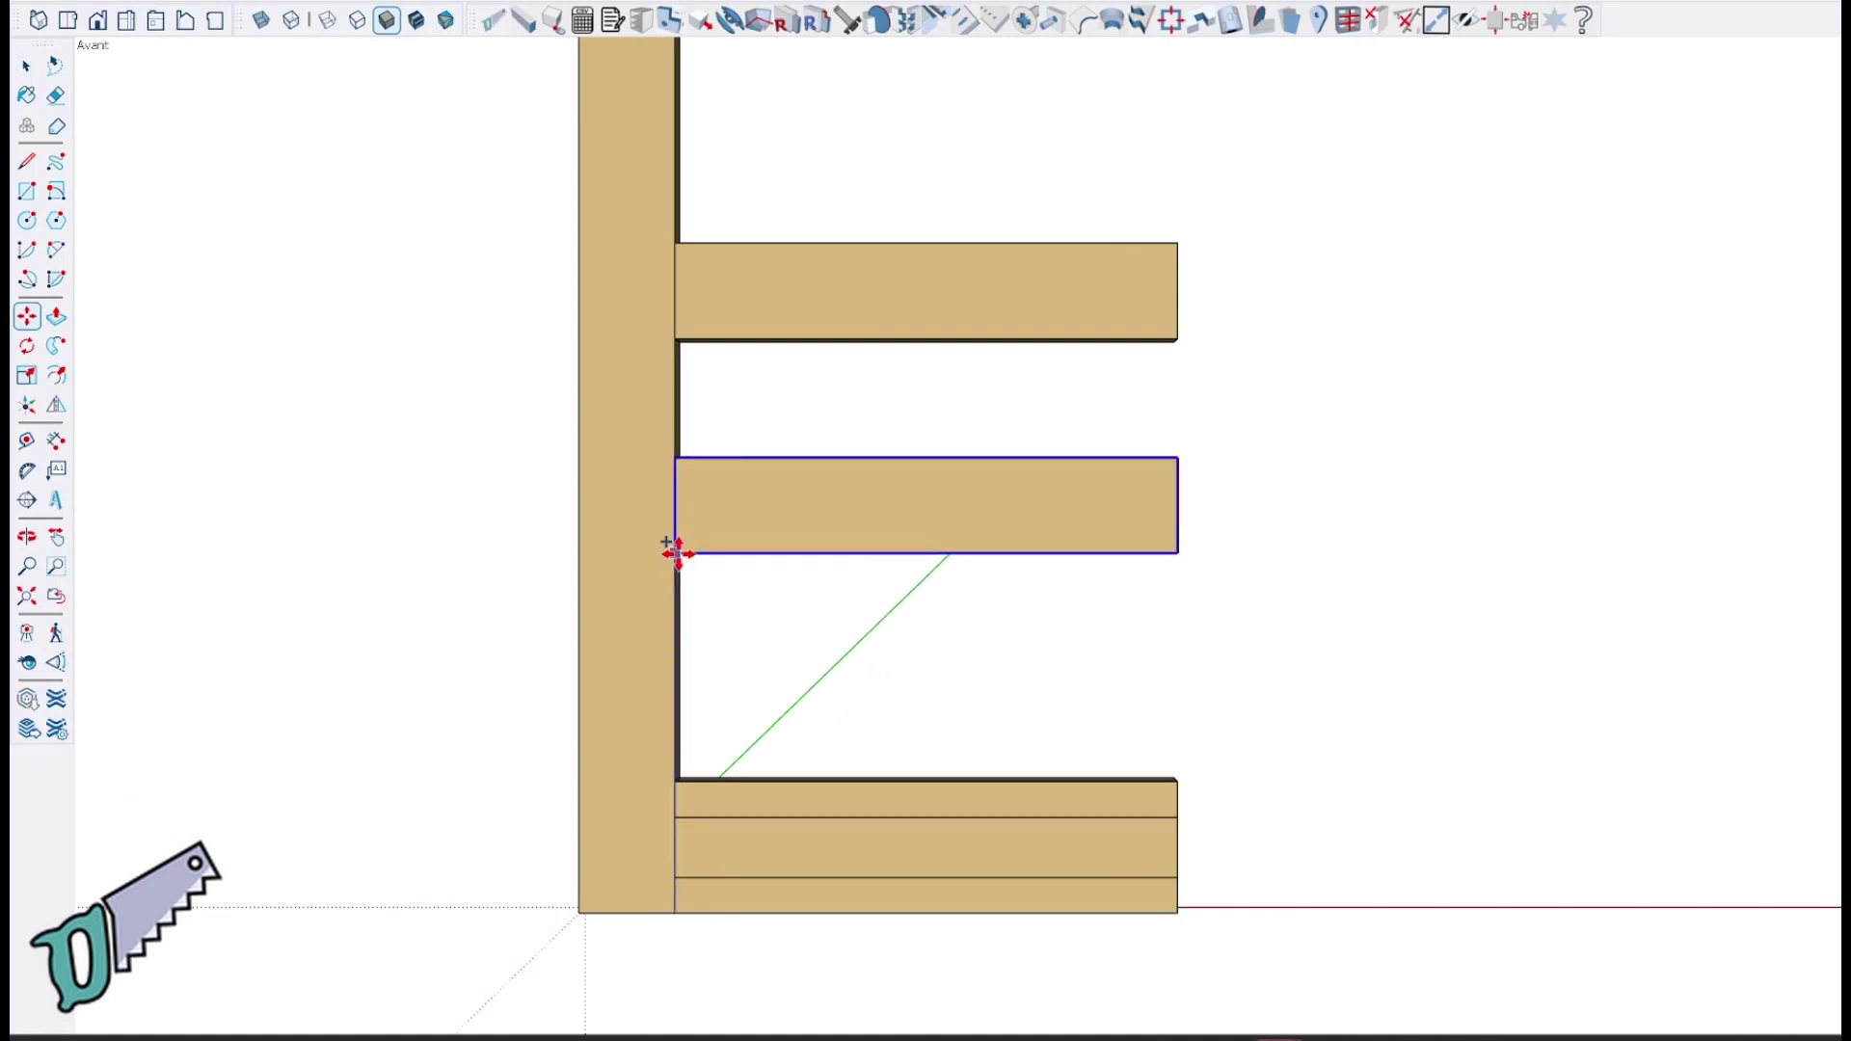
key("Escape")
Step: Move the lowest original rail by its upper corner to the stile's top inner corner, flush with the upper end
key("space")
left_click(698, 917)
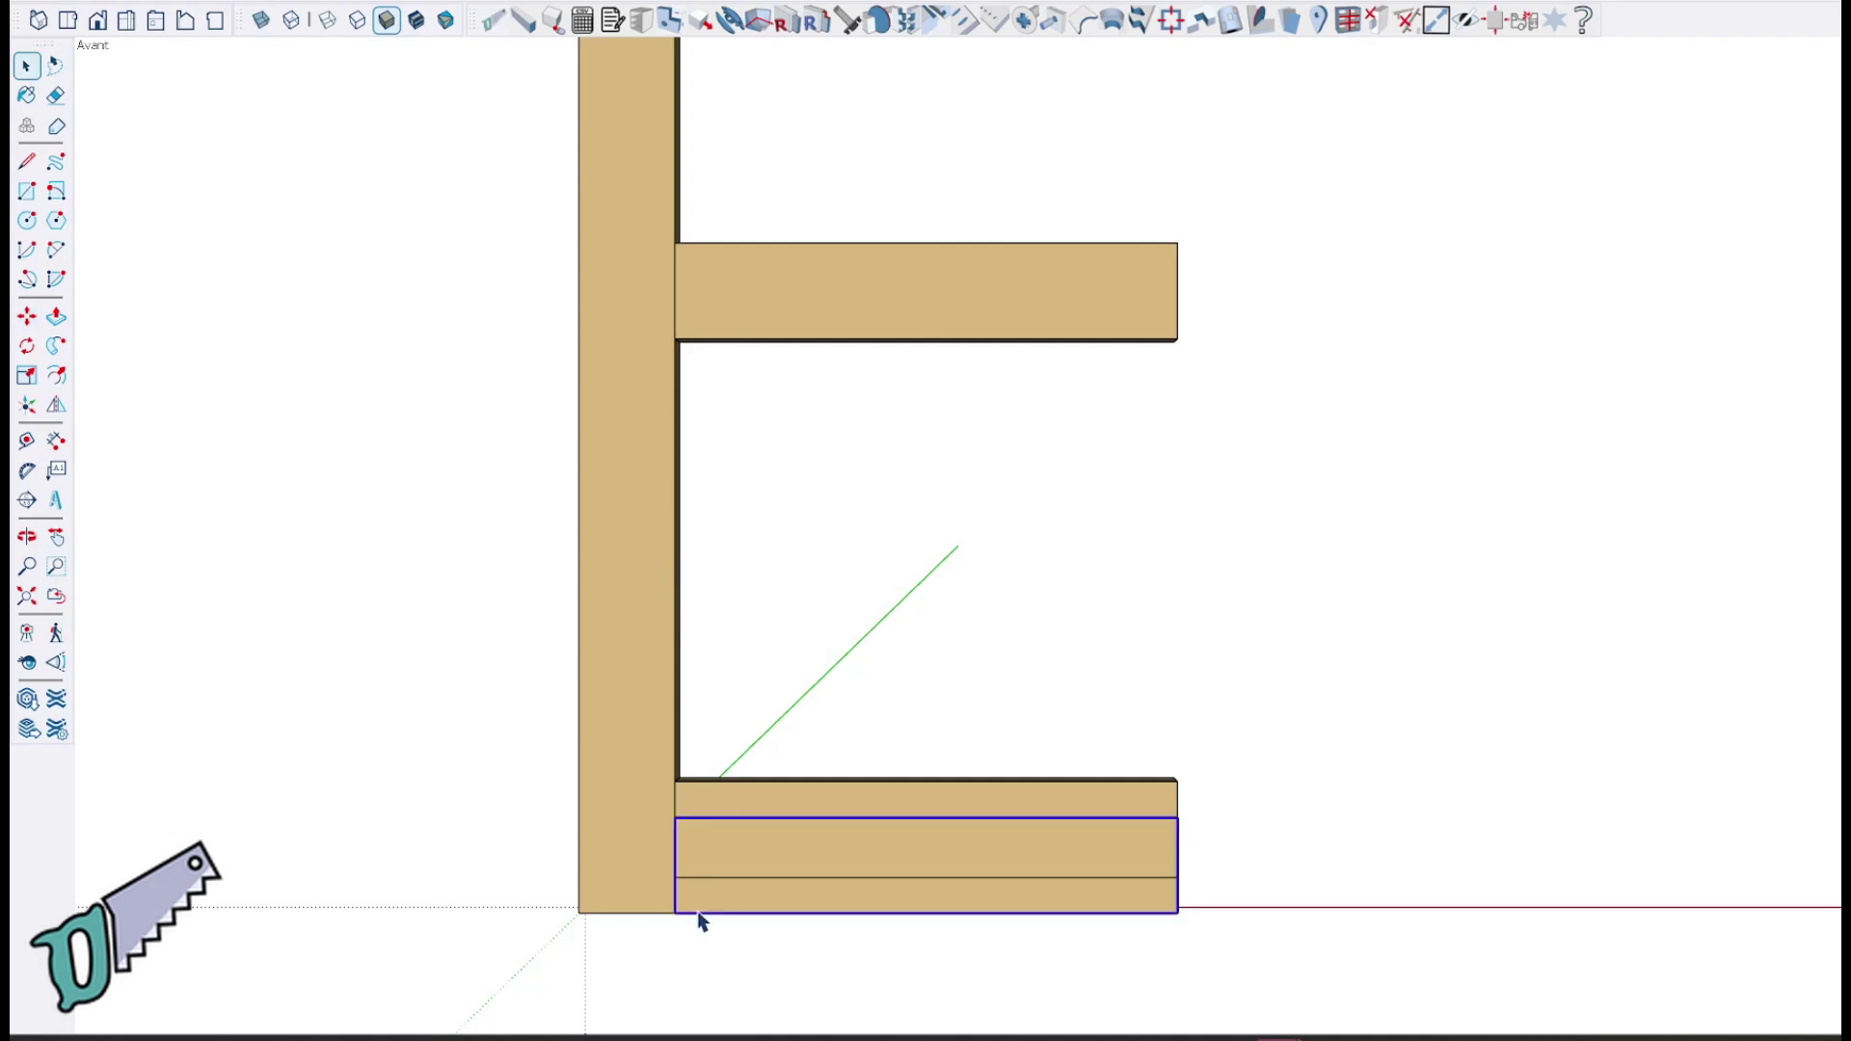
key("m")
left_click(672, 821)
middle_click_drag(685, 386, 784, 692, "shift")
scroll(784, 692, "down", 1)
scroll(783, 453, "down", 3)
middle_click_drag(730, 225, 731, 457, "shift")
left_click(749, 292)
key("space")
left_click(728, 349)
left_click(742, 192)
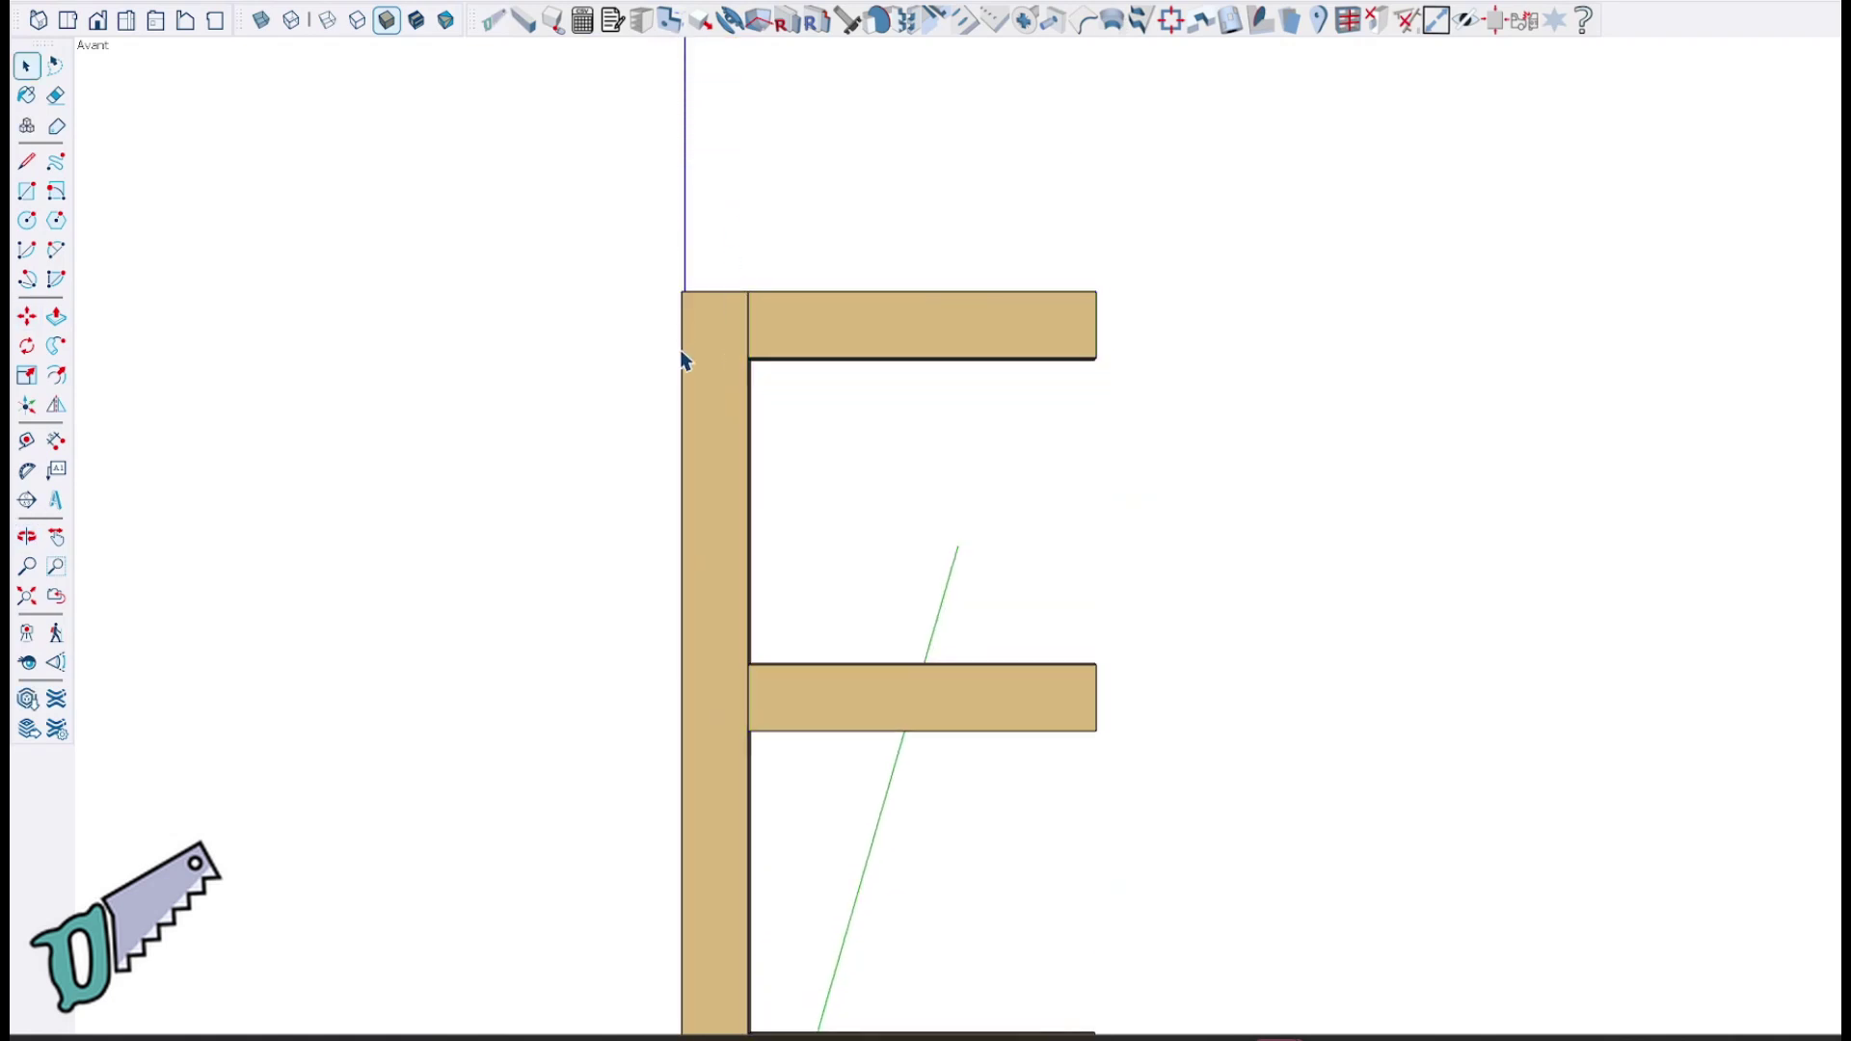
Step: Place a copy of the stile at the free ends of the rails to close the door frame
left_click(1317, 20)
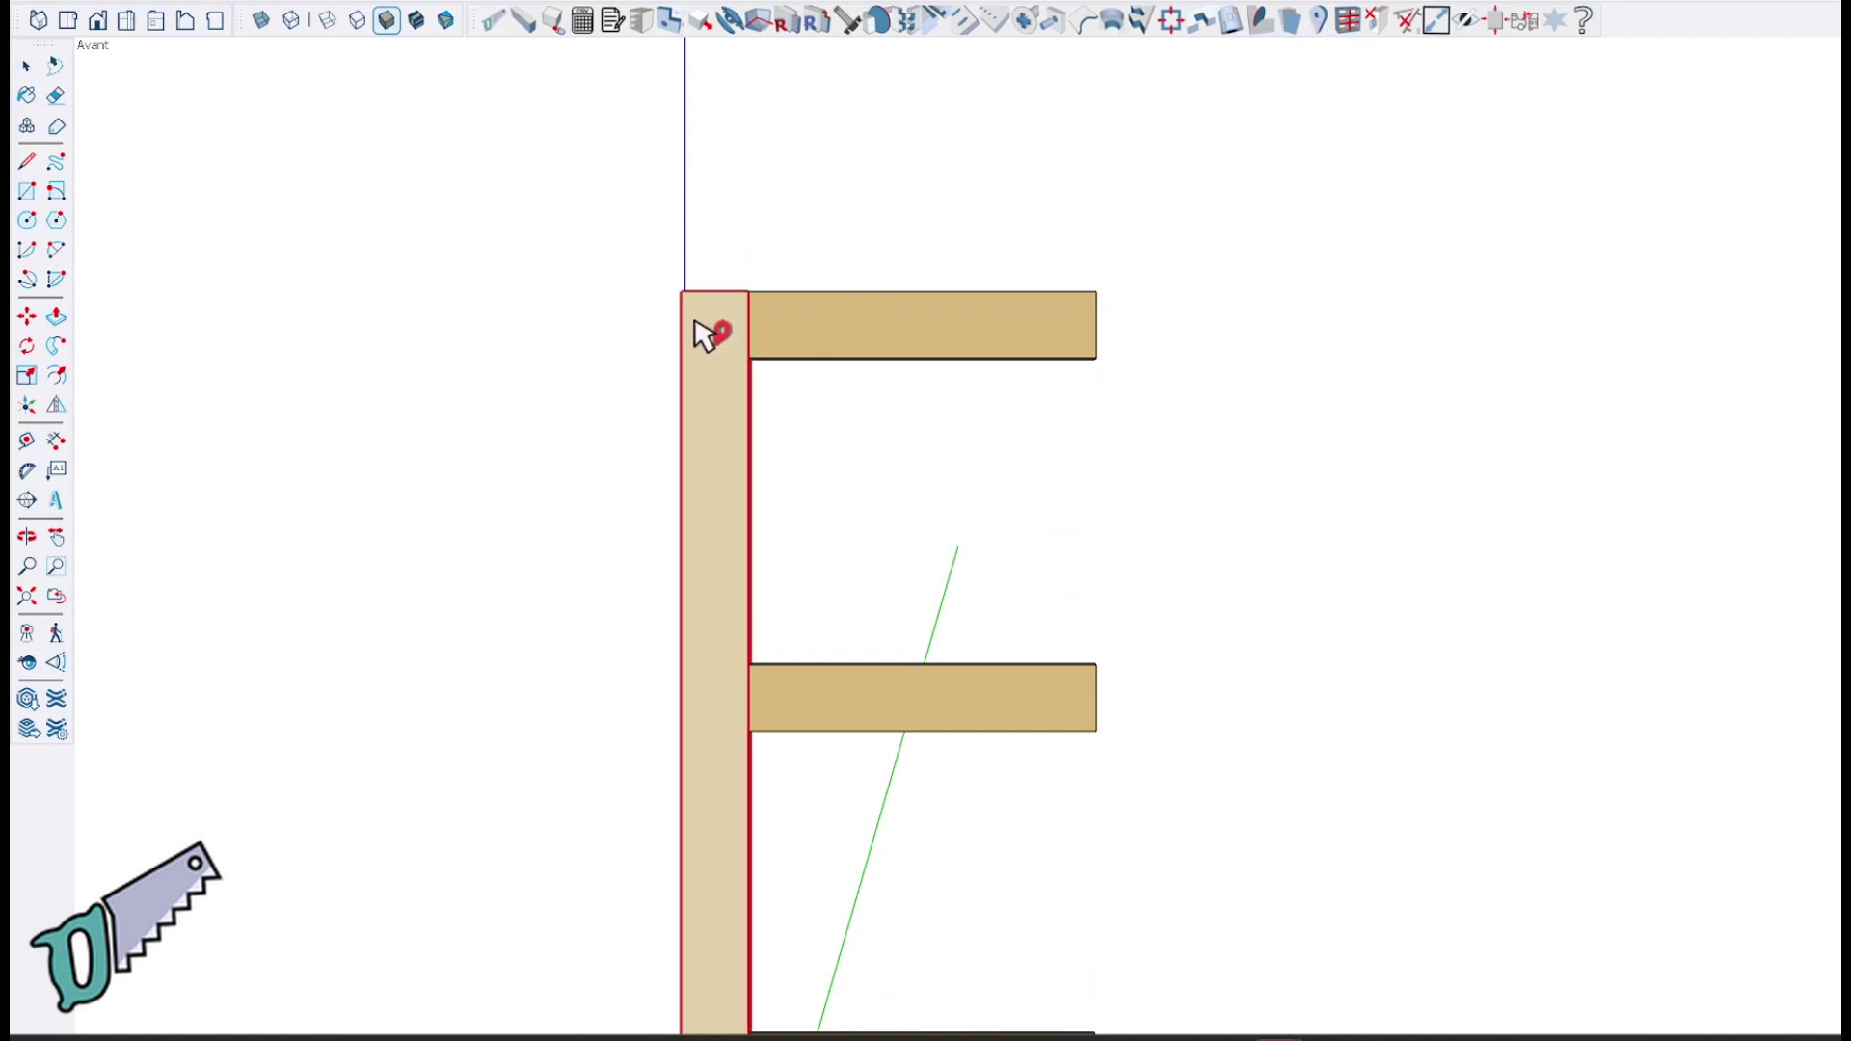
left_click(701, 329)
middle_click_drag(1247, 333, 1329, 359)
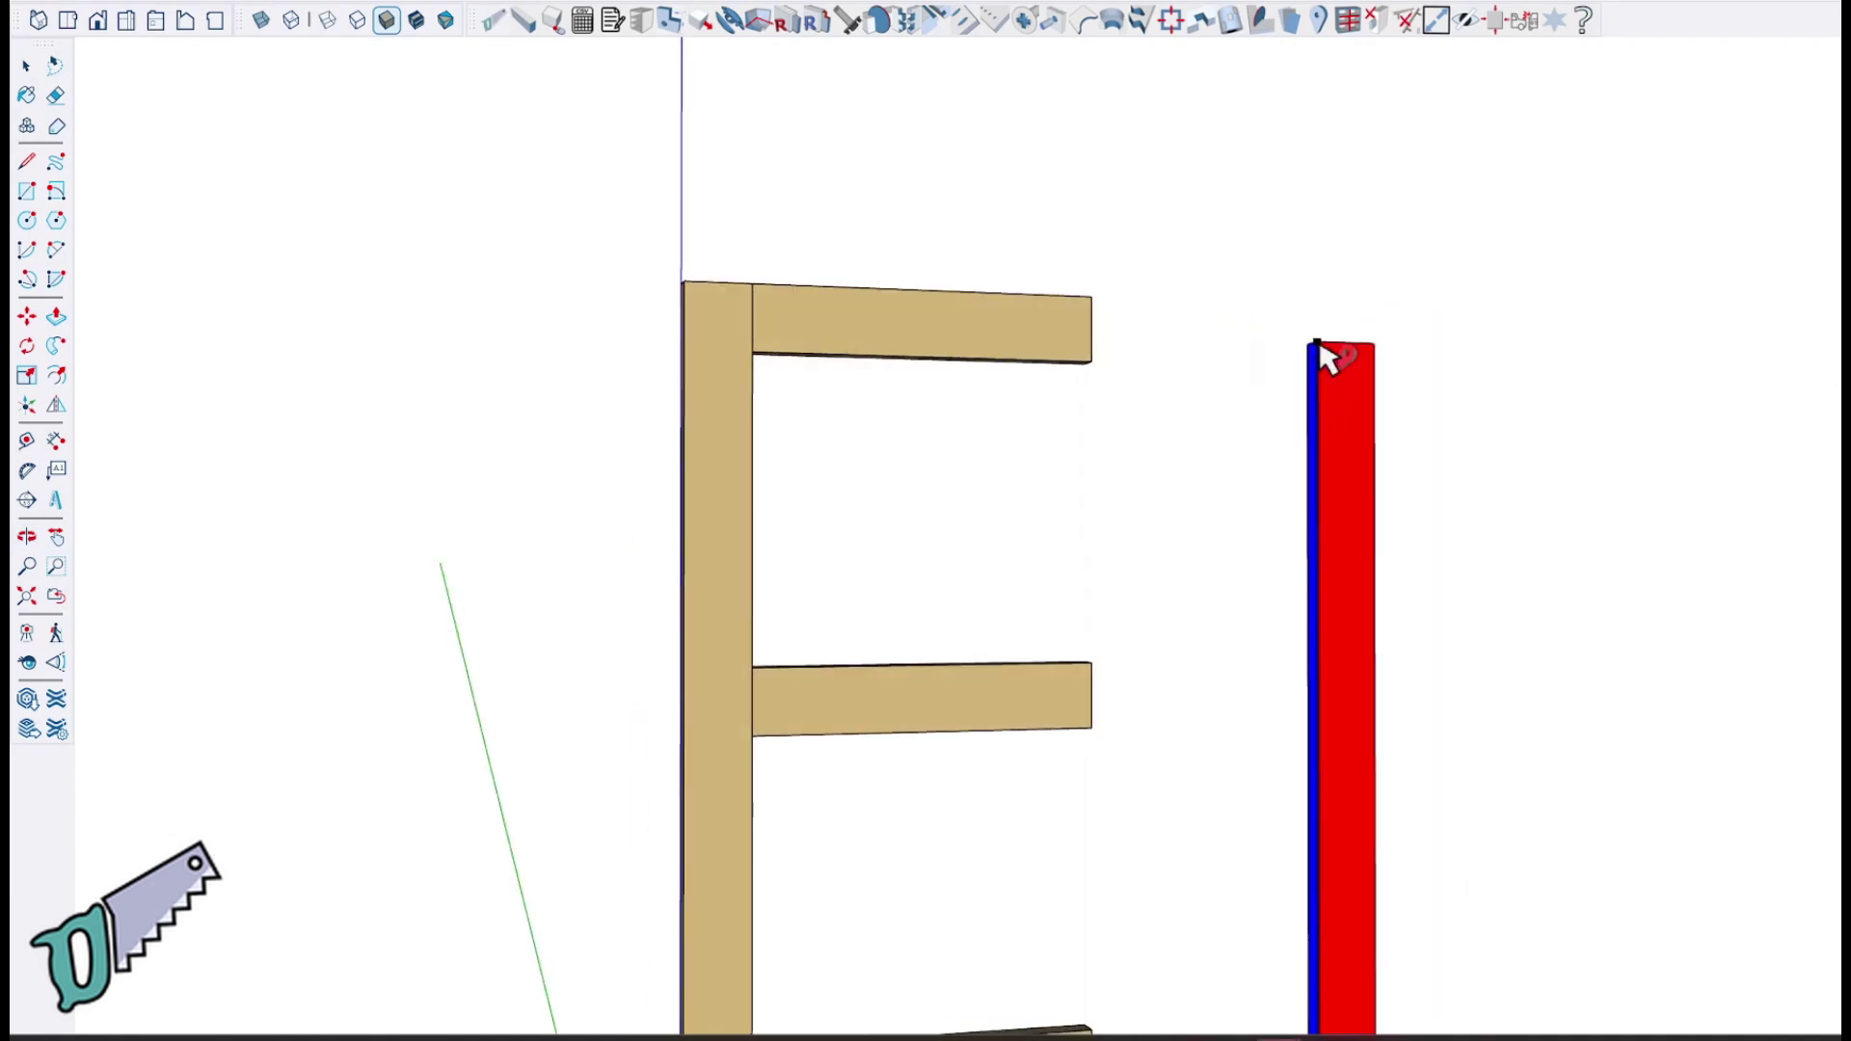
left_click(1090, 298)
key("space")
Step: Set up the Rafale_tenon joinery with a tenon thickness of 10 mm and a mortise gap of 1 mm
scroll(1174, 280, "down", 2)
scroll(1234, 463, "down", 1)
middle_click_drag(1233, 452, 1002, 328, "shift")
middle_click_drag(1003, 328, 1186, 318)
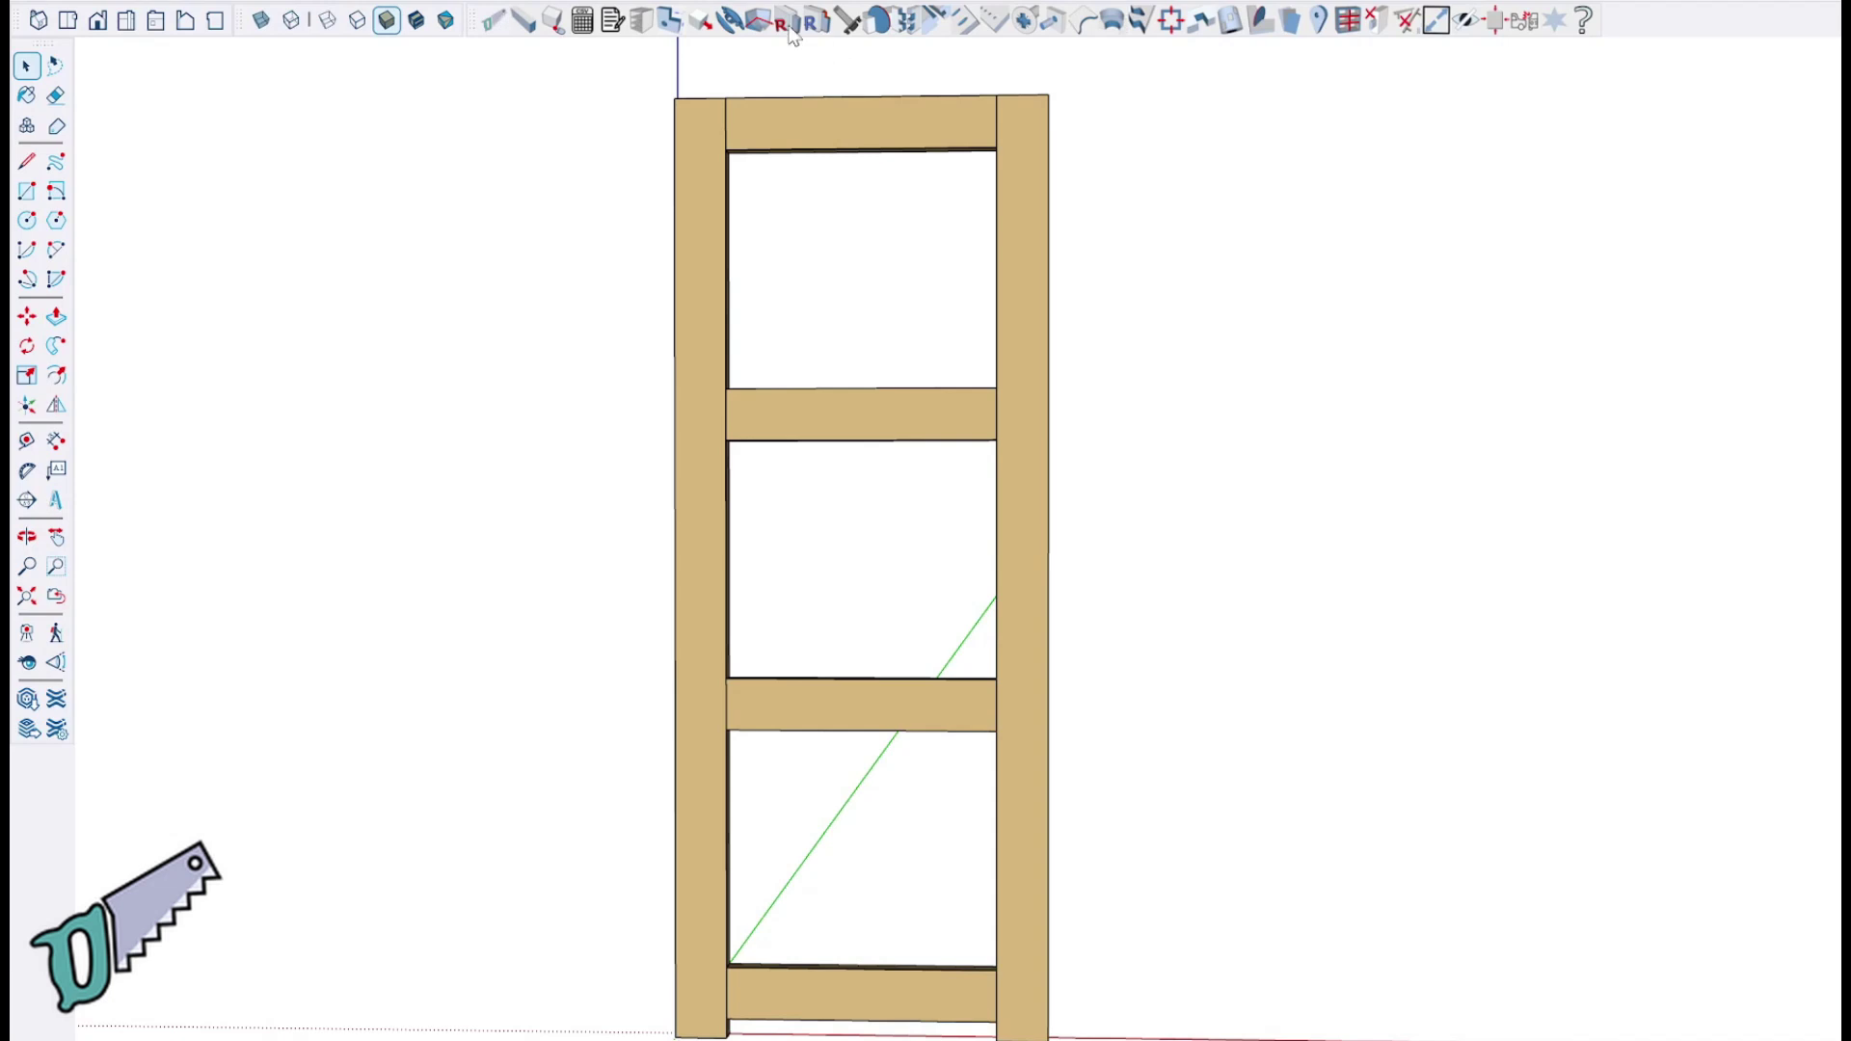
left_click(788, 24)
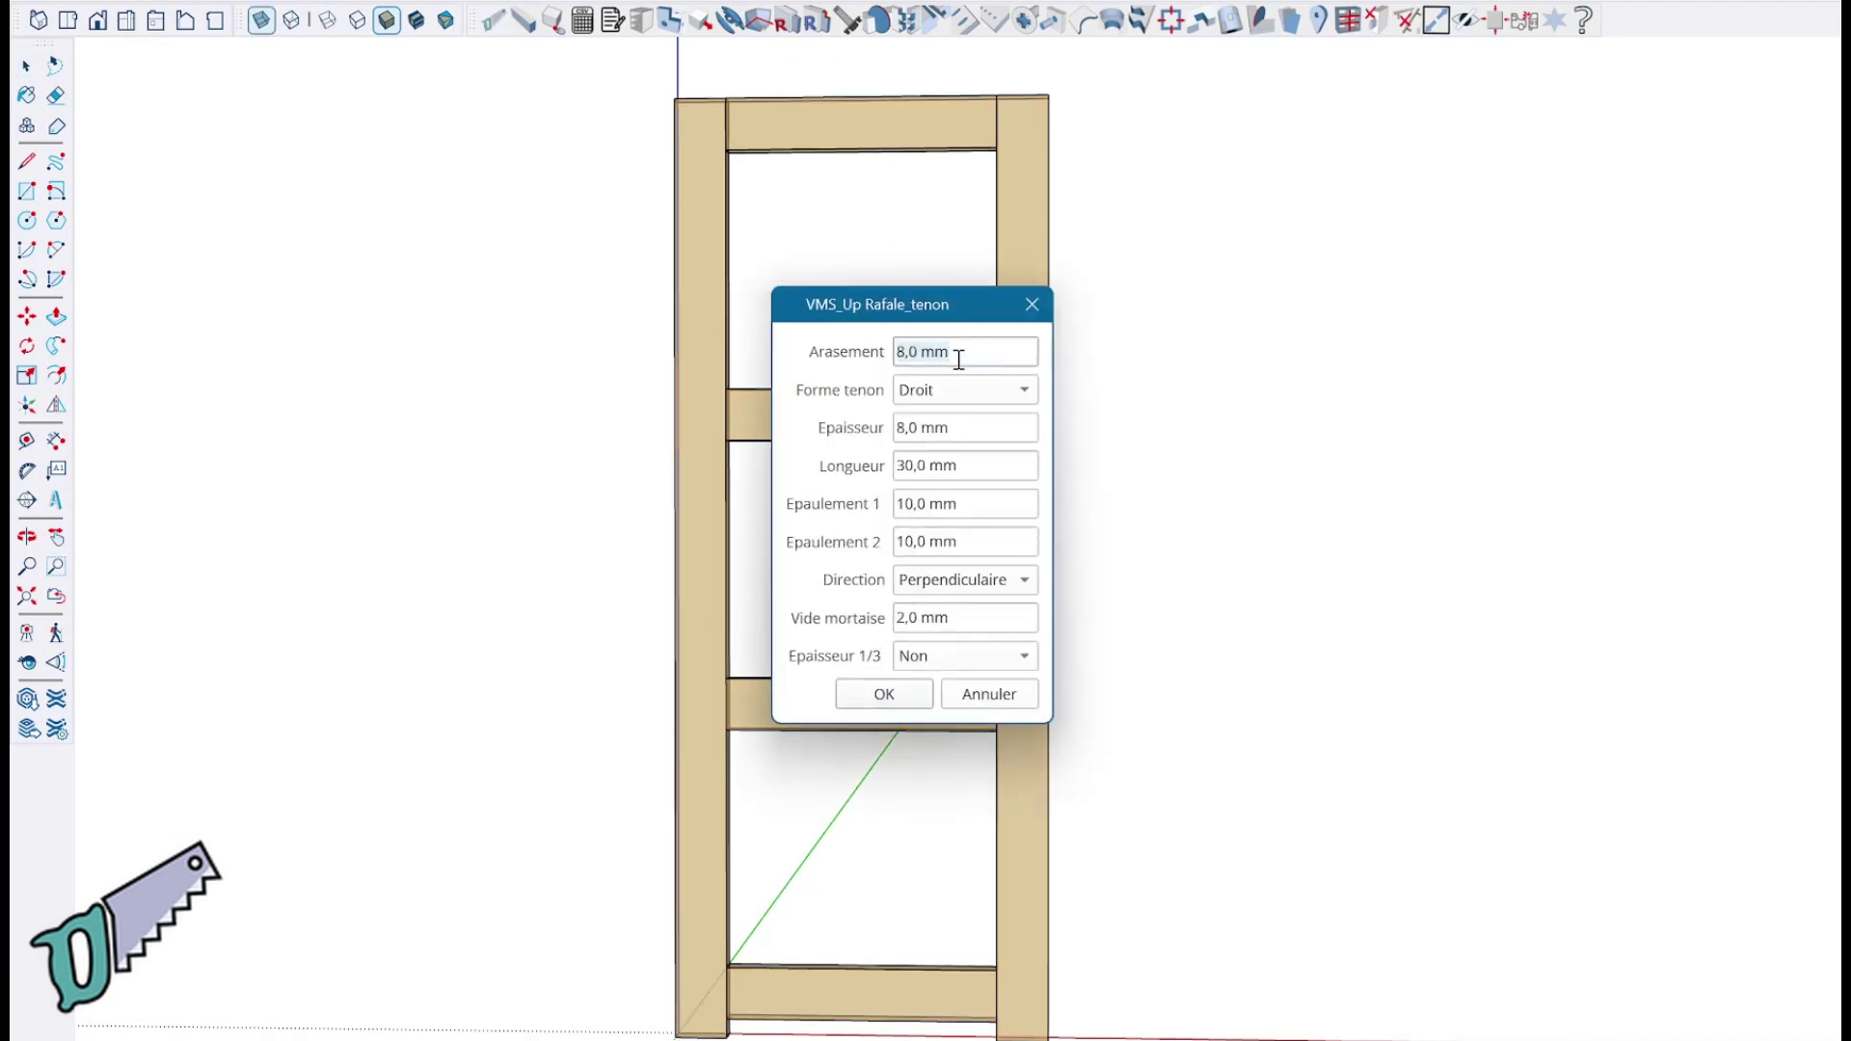
left_click(955, 426)
type("10")
key("Tab")
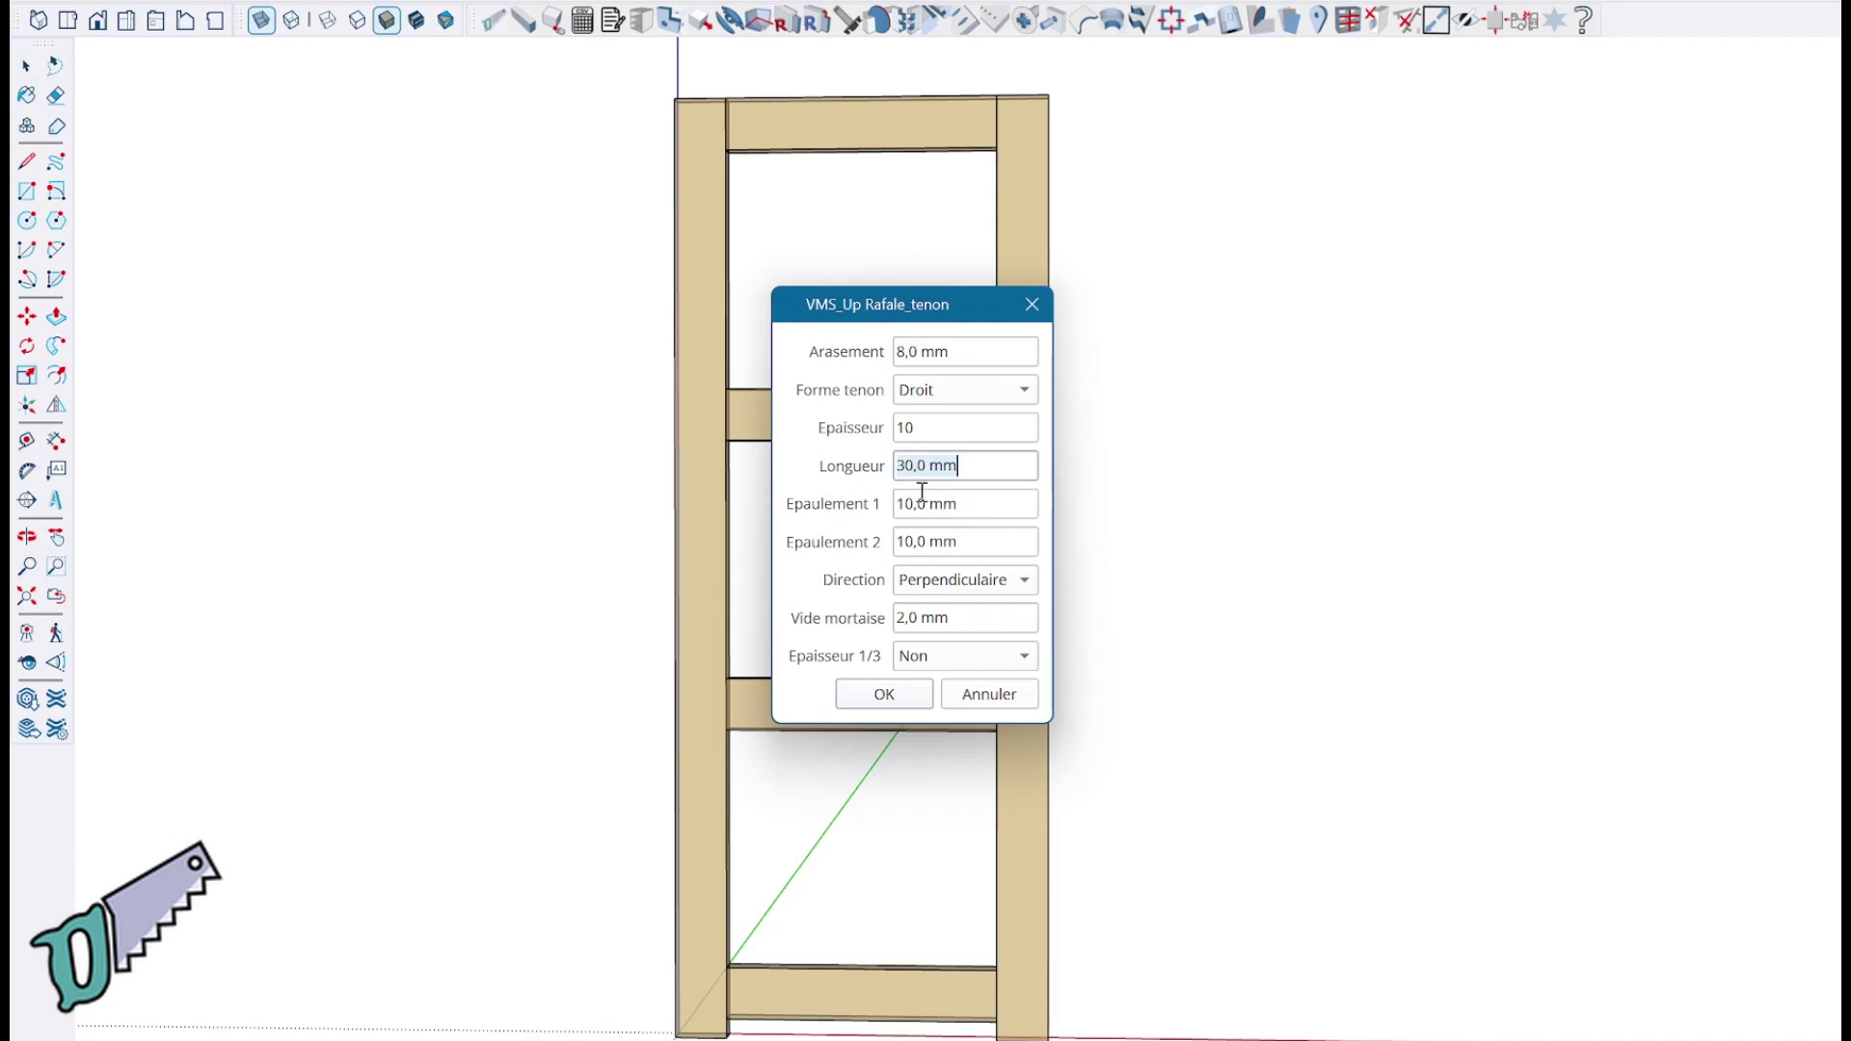
left_click(901, 621)
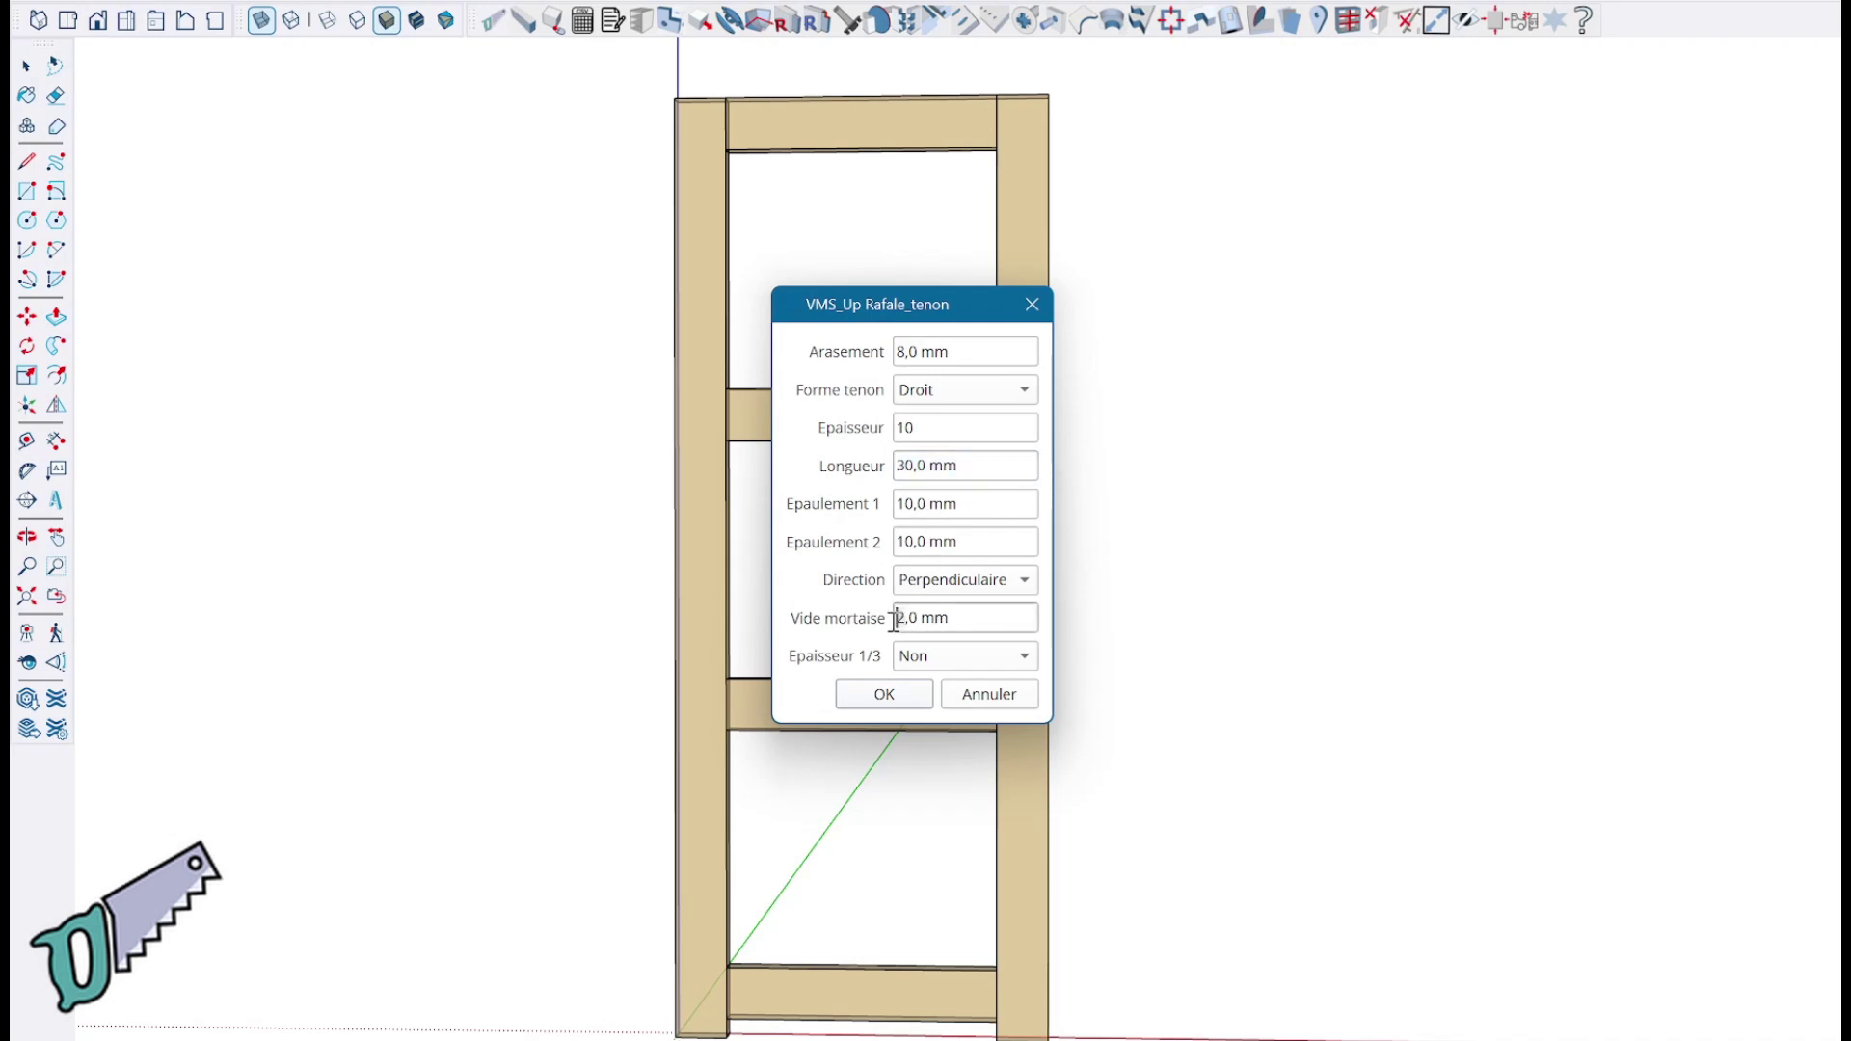
key("shift+Right")
type("1")
left_click(885, 694)
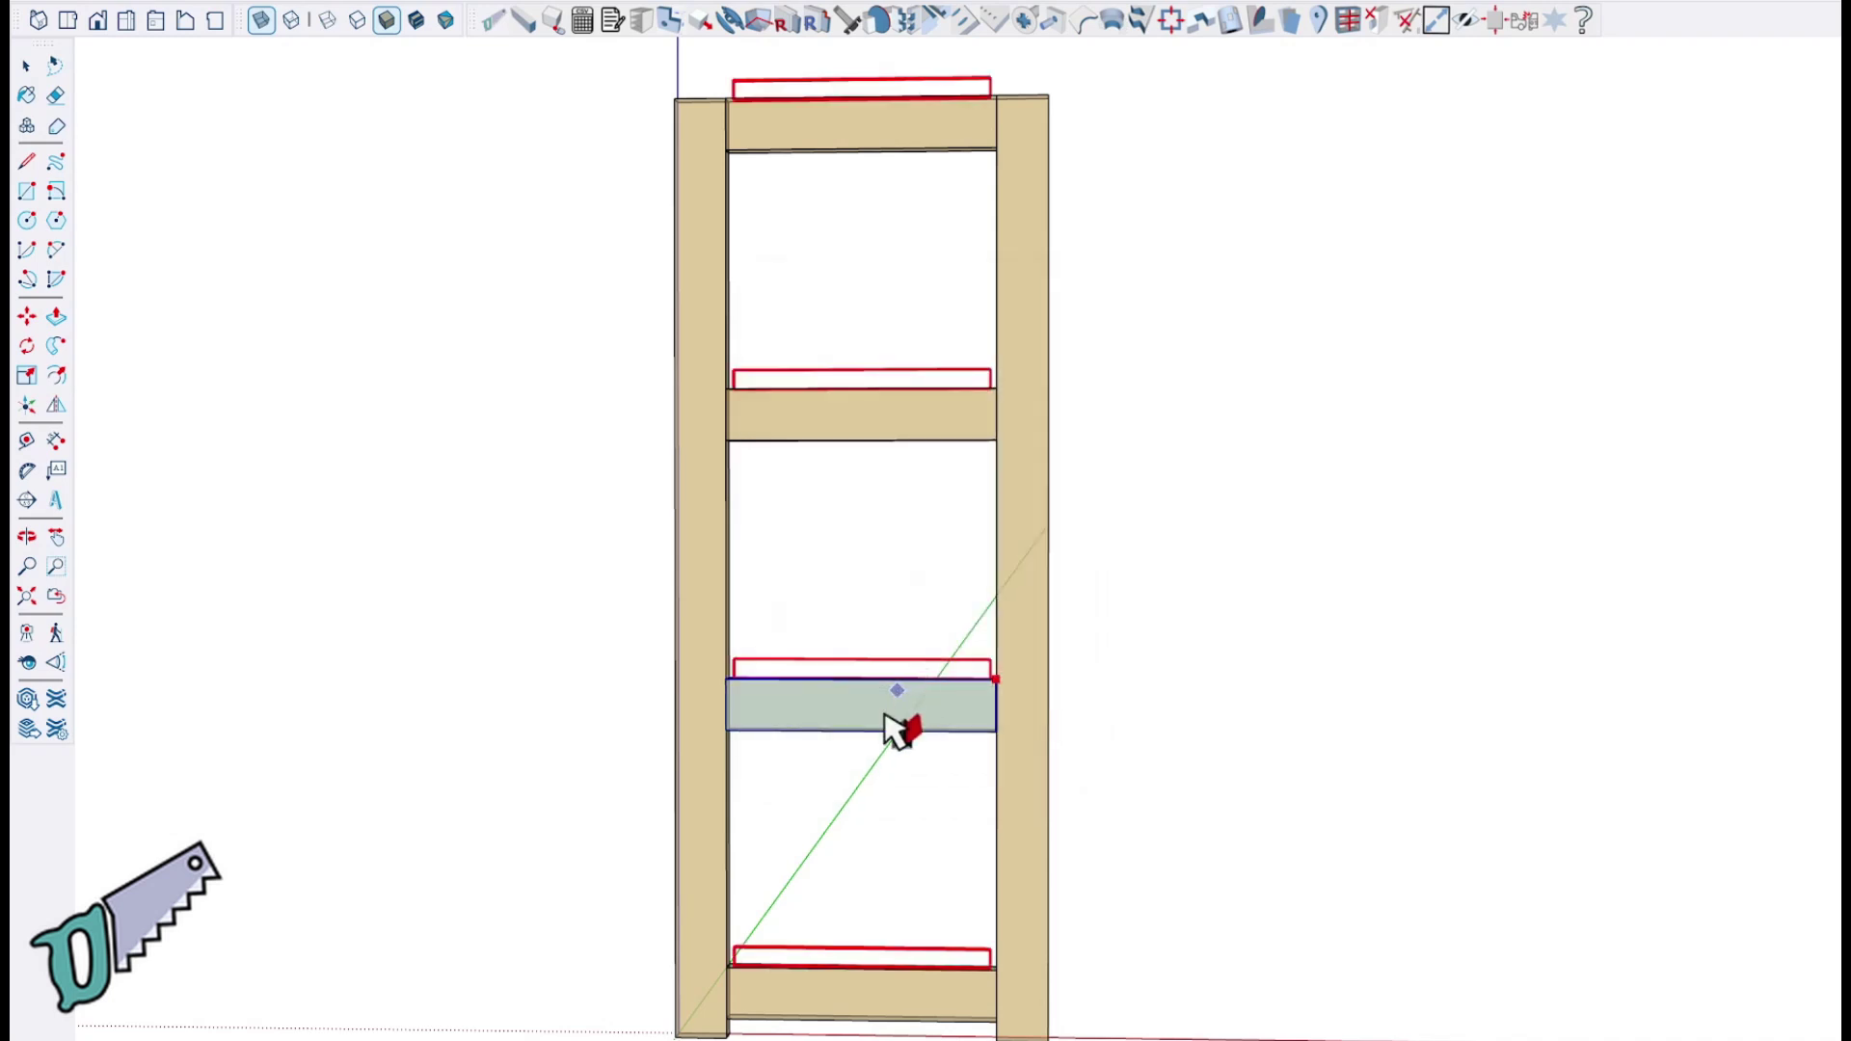
Step: Generate the tenons at both ends of all four rails, running into the stiles
scroll(748, 1013, "up", 2)
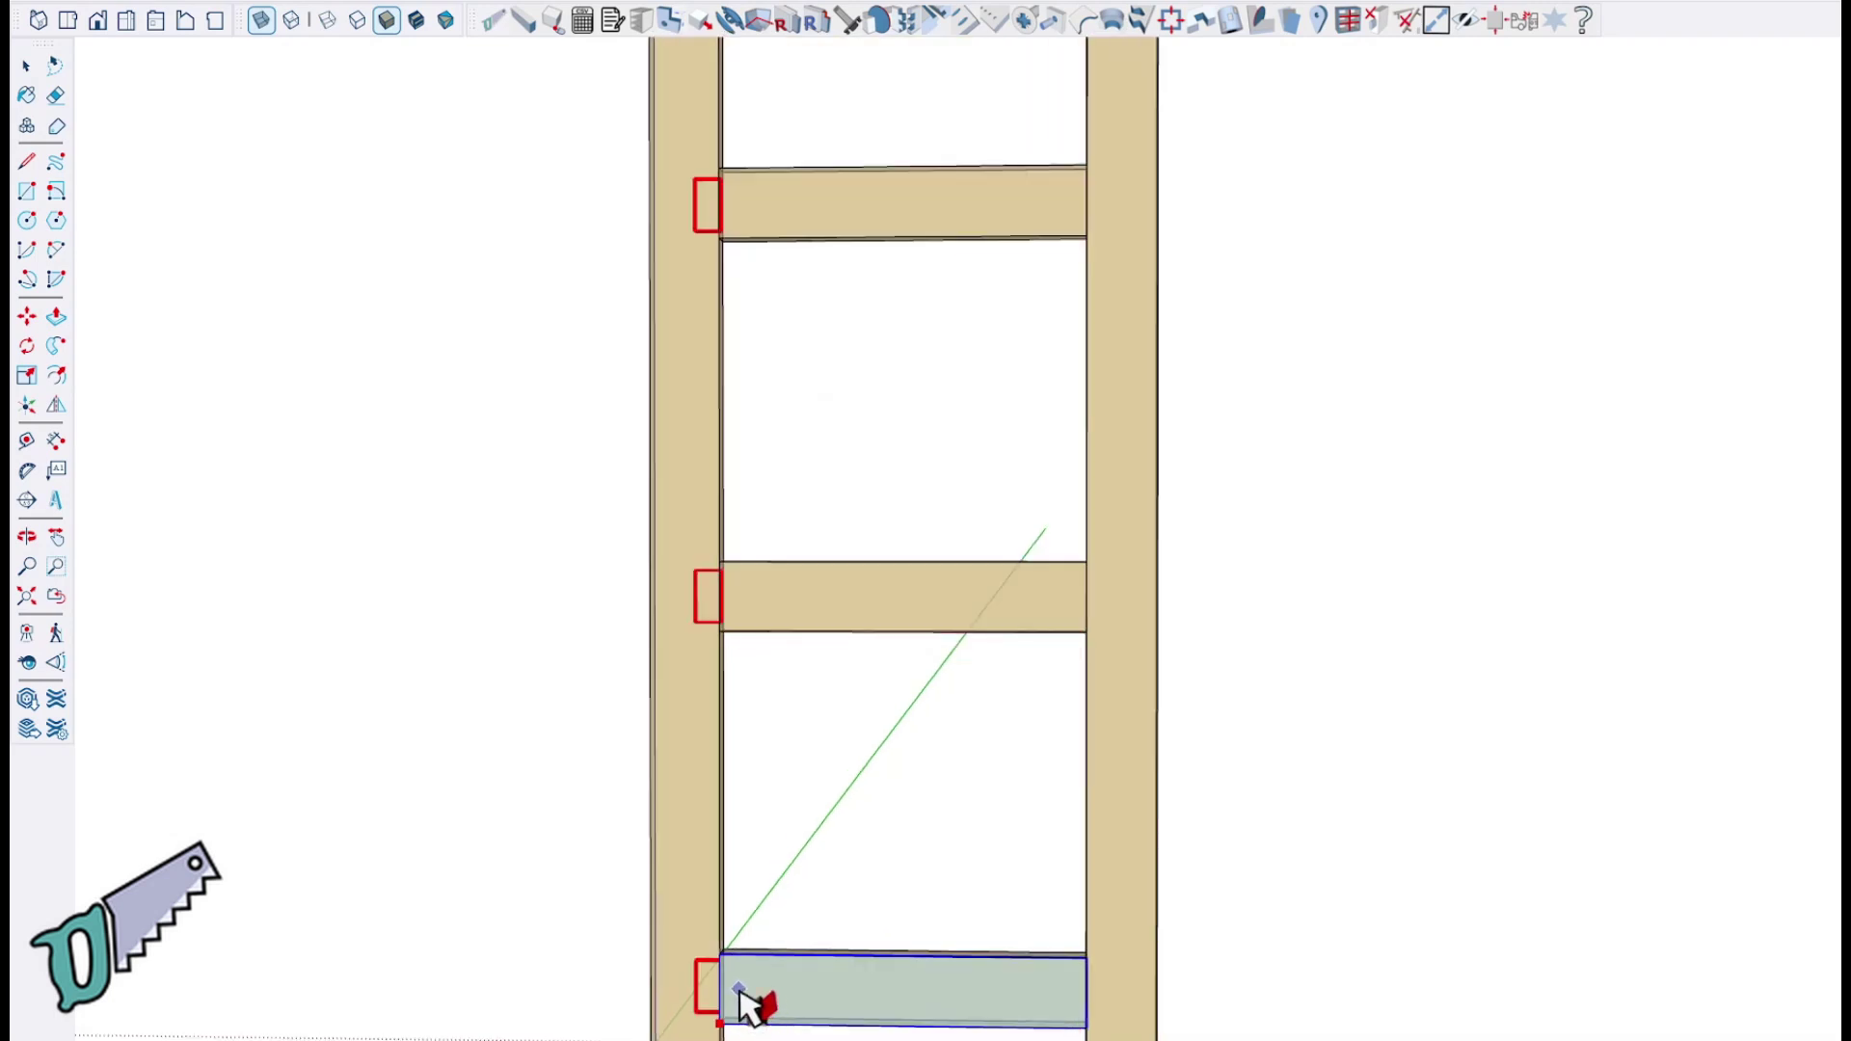
scroll(751, 1008, "down", 1)
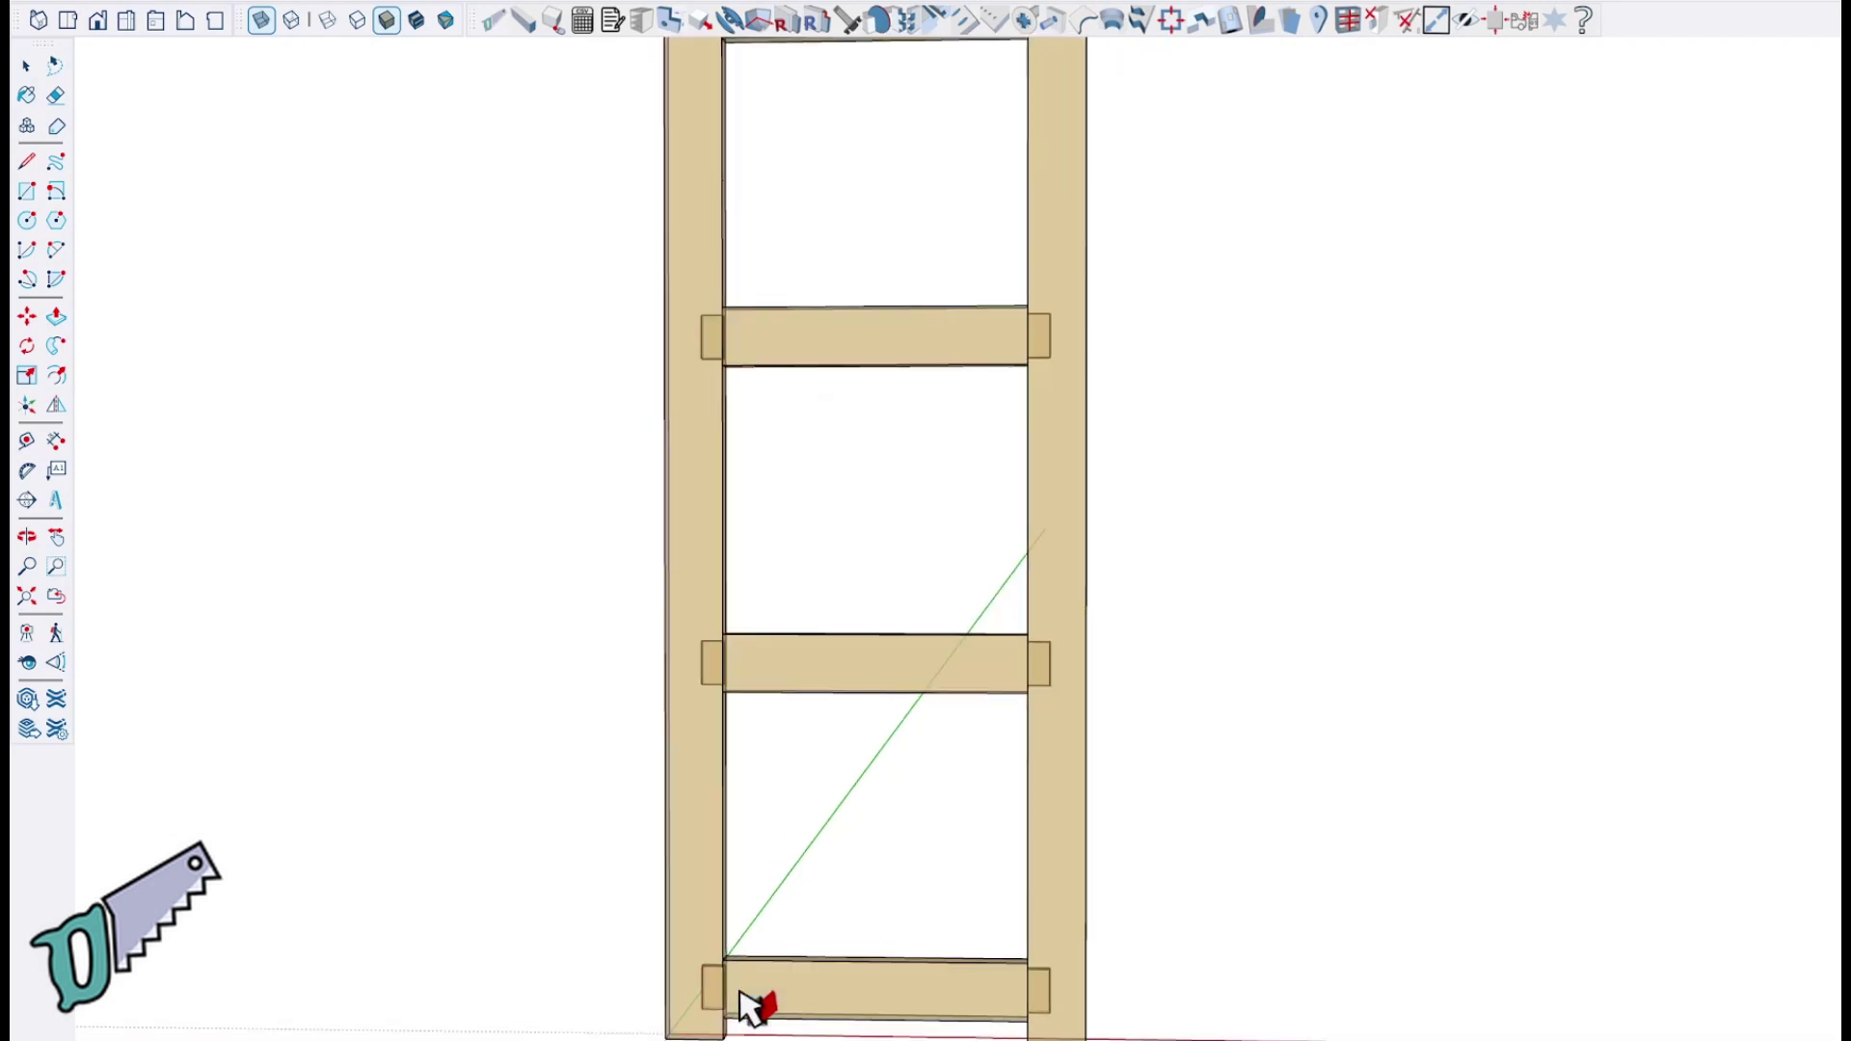
scroll(751, 1007, "down", 1)
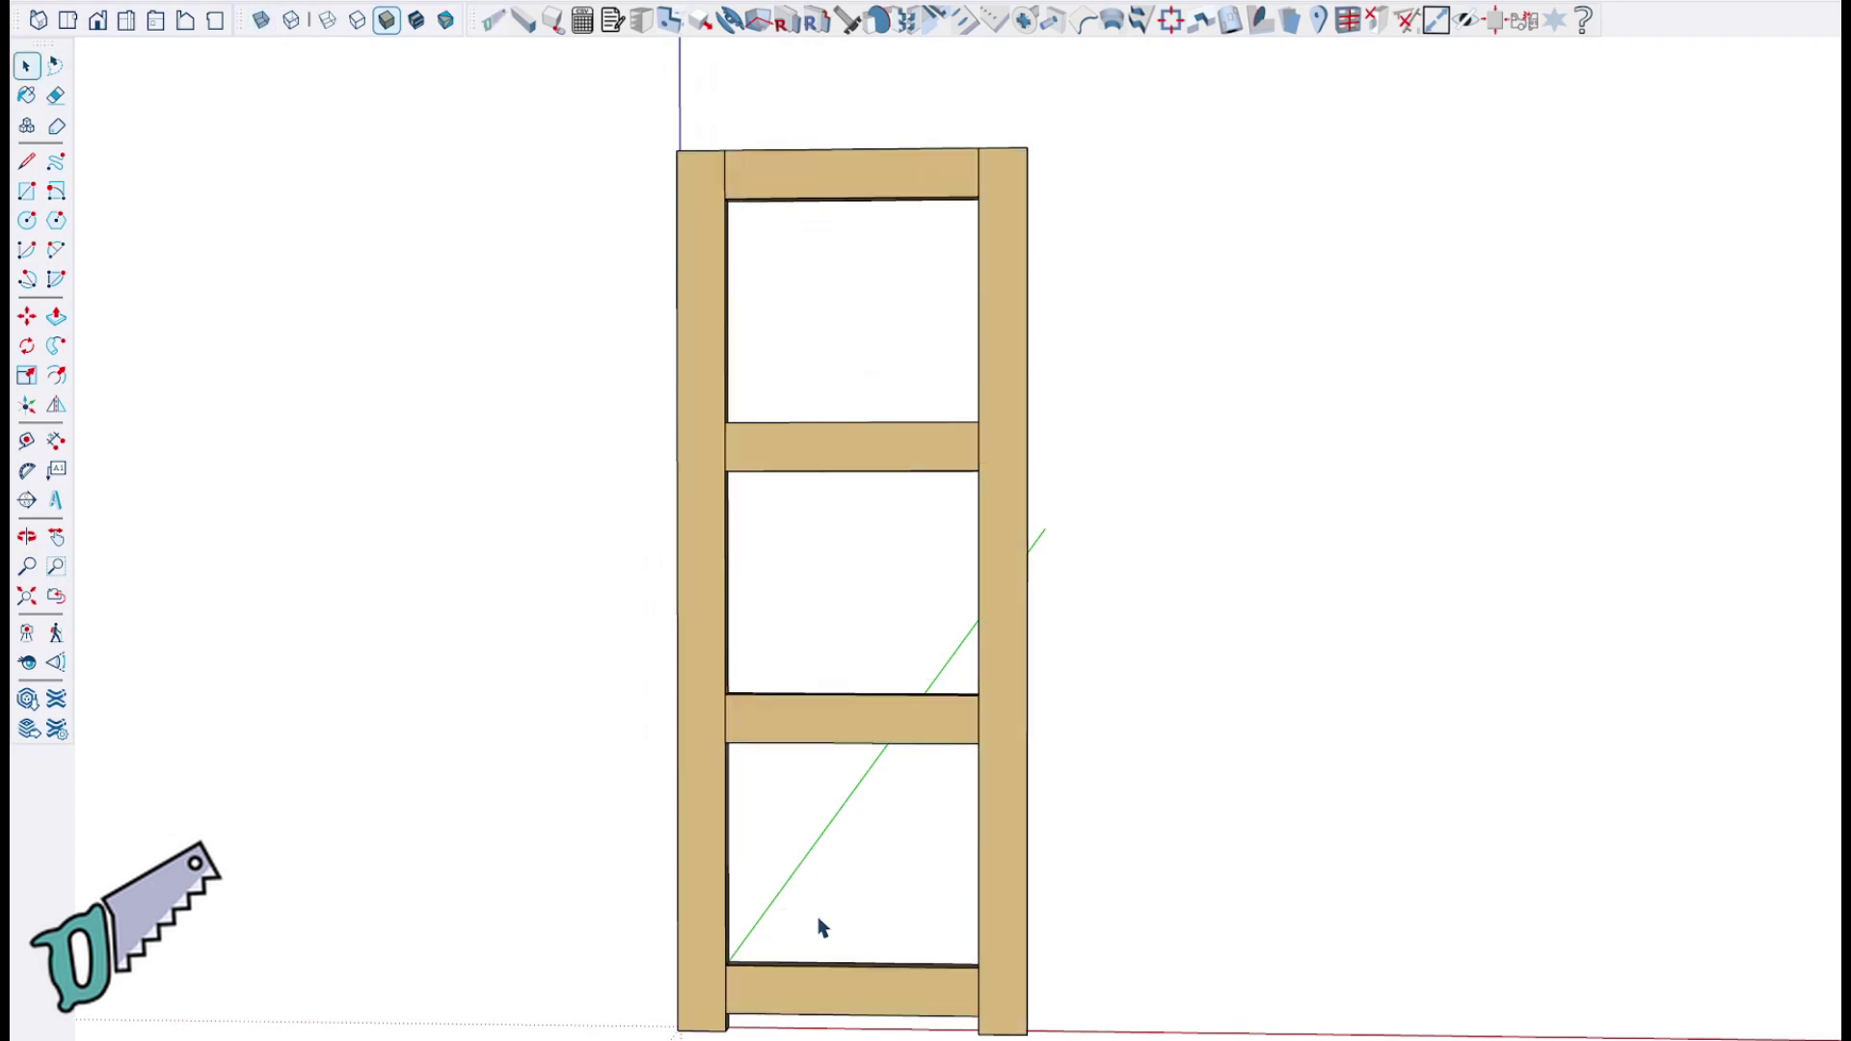
Step: Make each of the four rails a unique component, from the bottom rail up to the top one
right_click(947, 962)
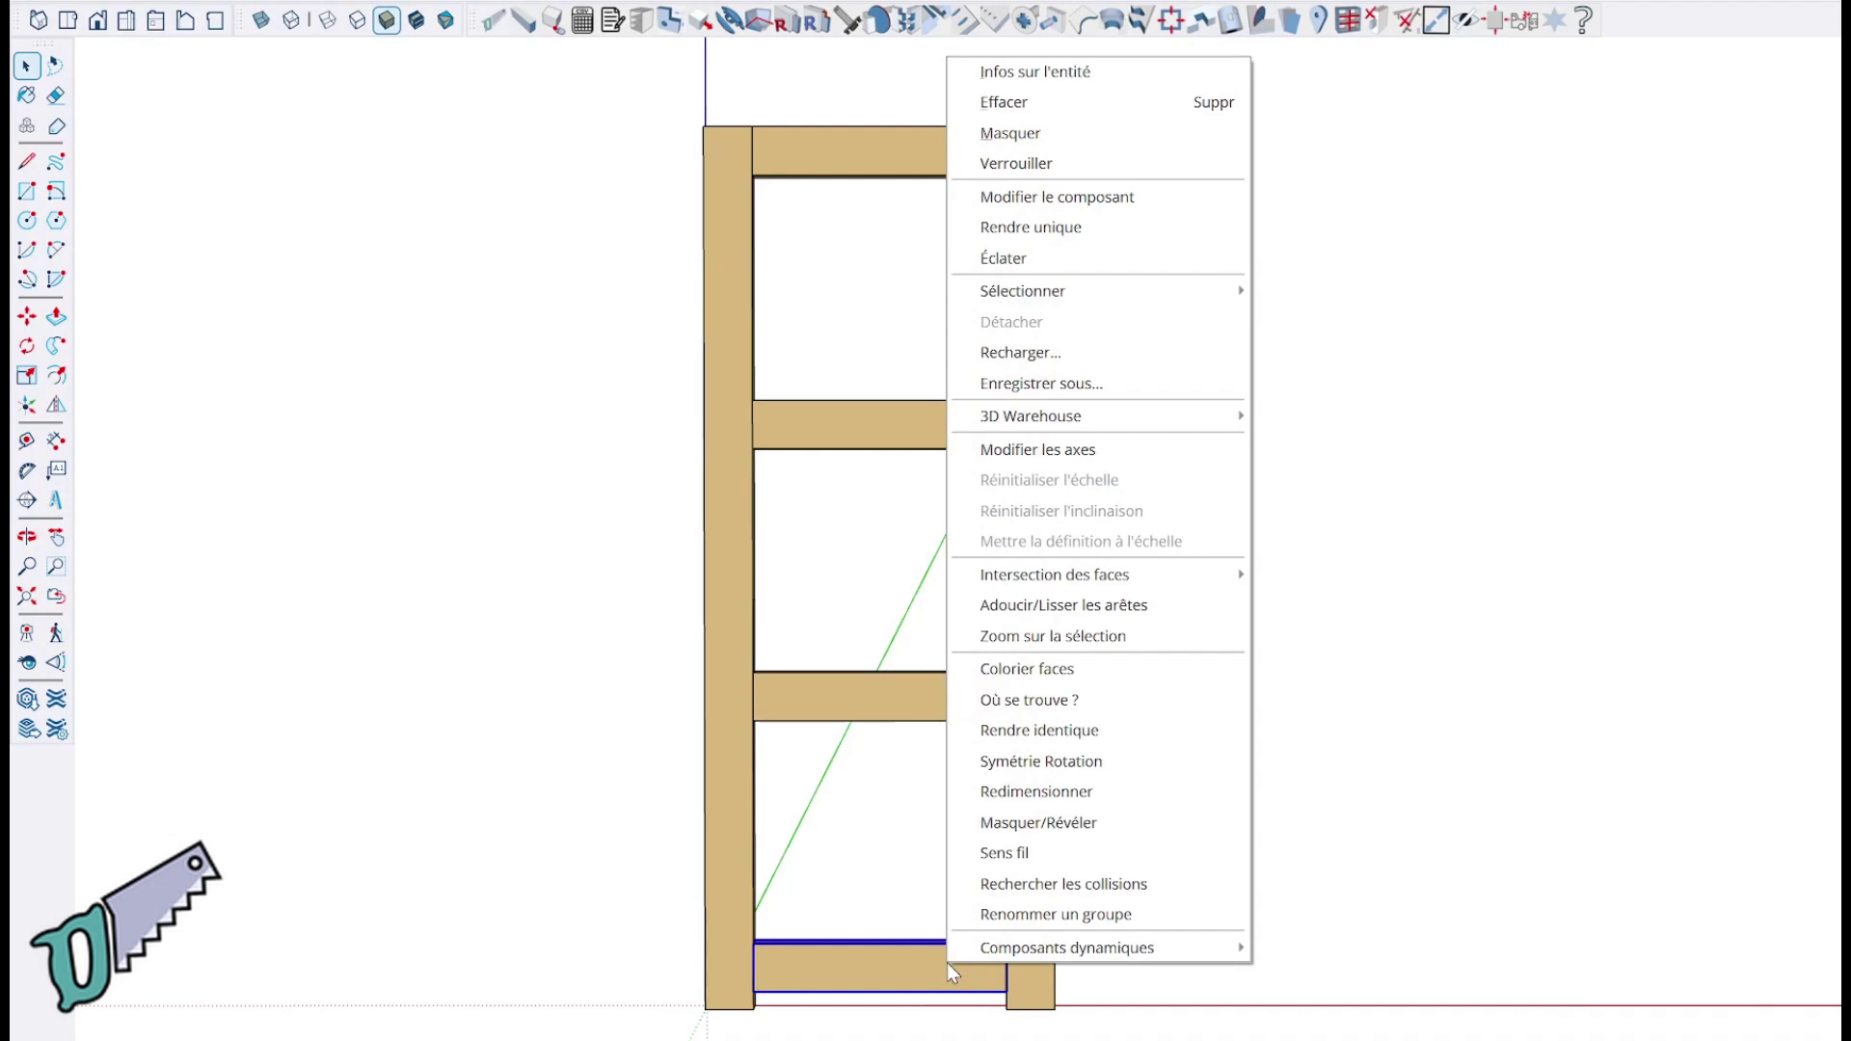
left_click(1083, 231)
left_click(931, 692)
right_click(929, 692)
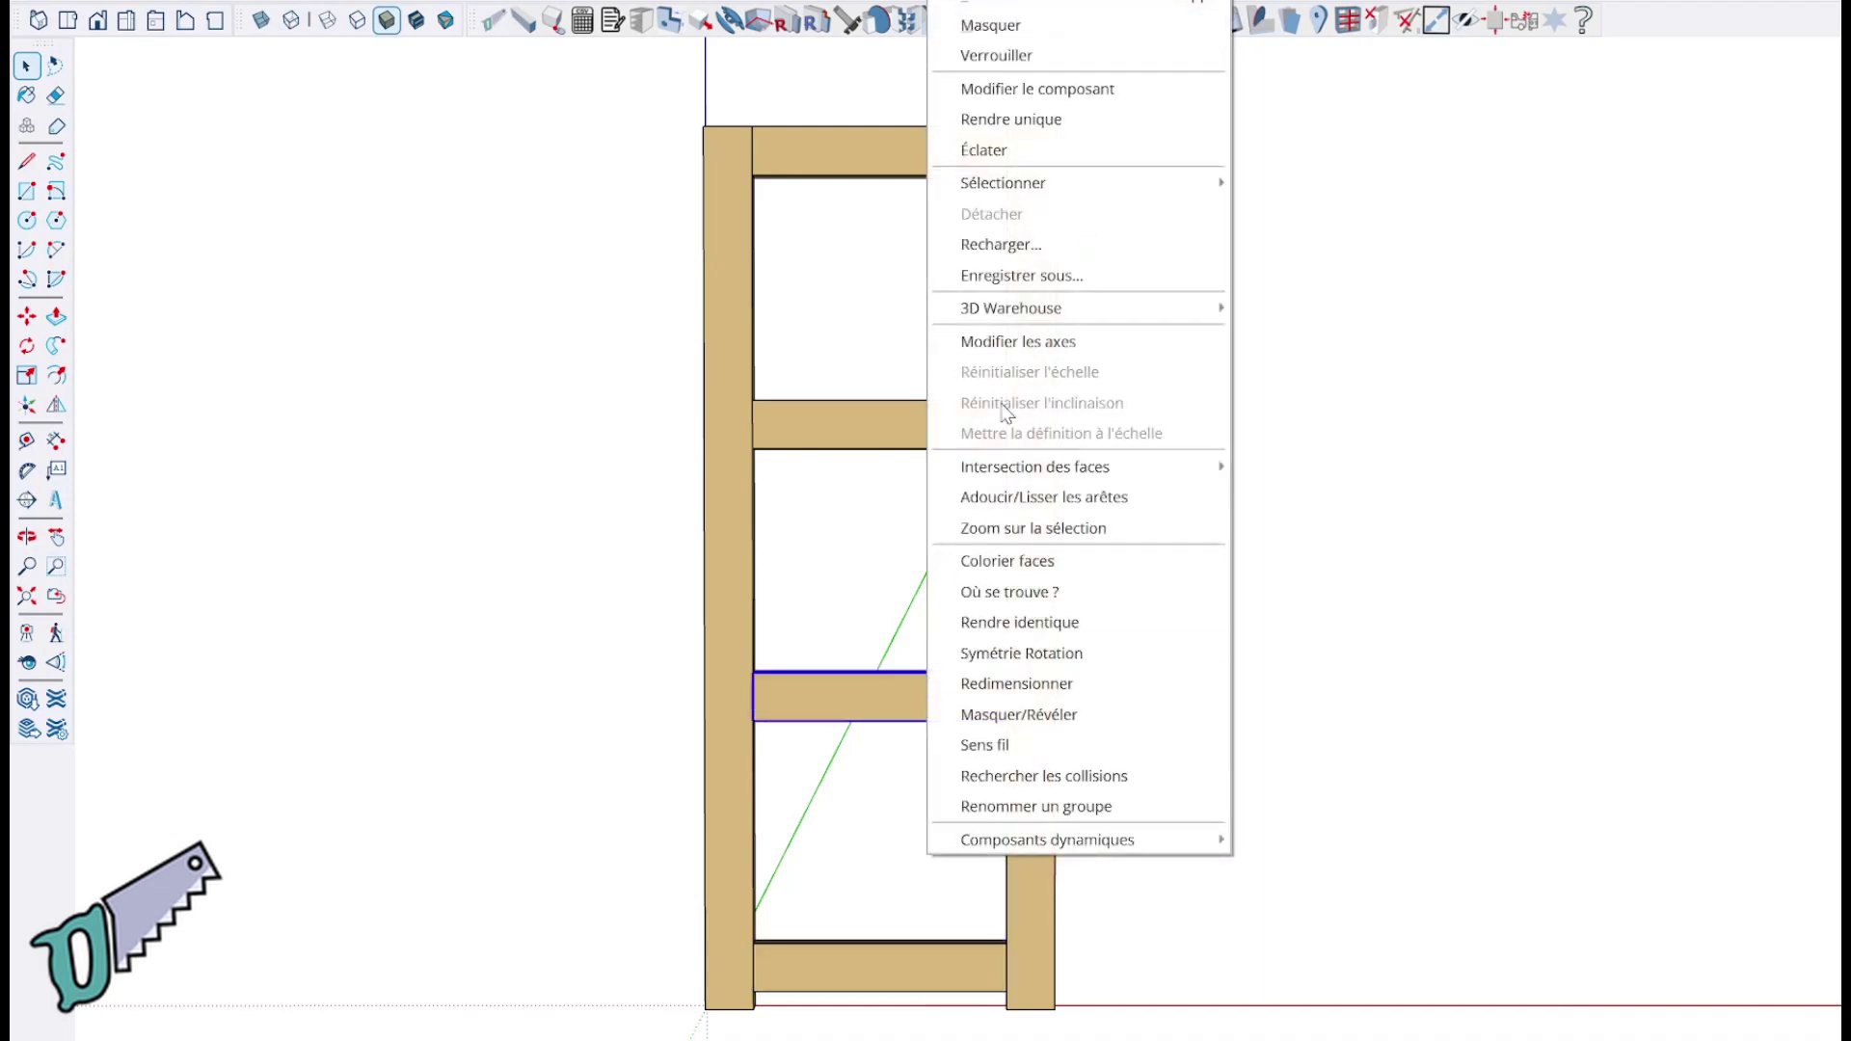
left_click(1036, 119)
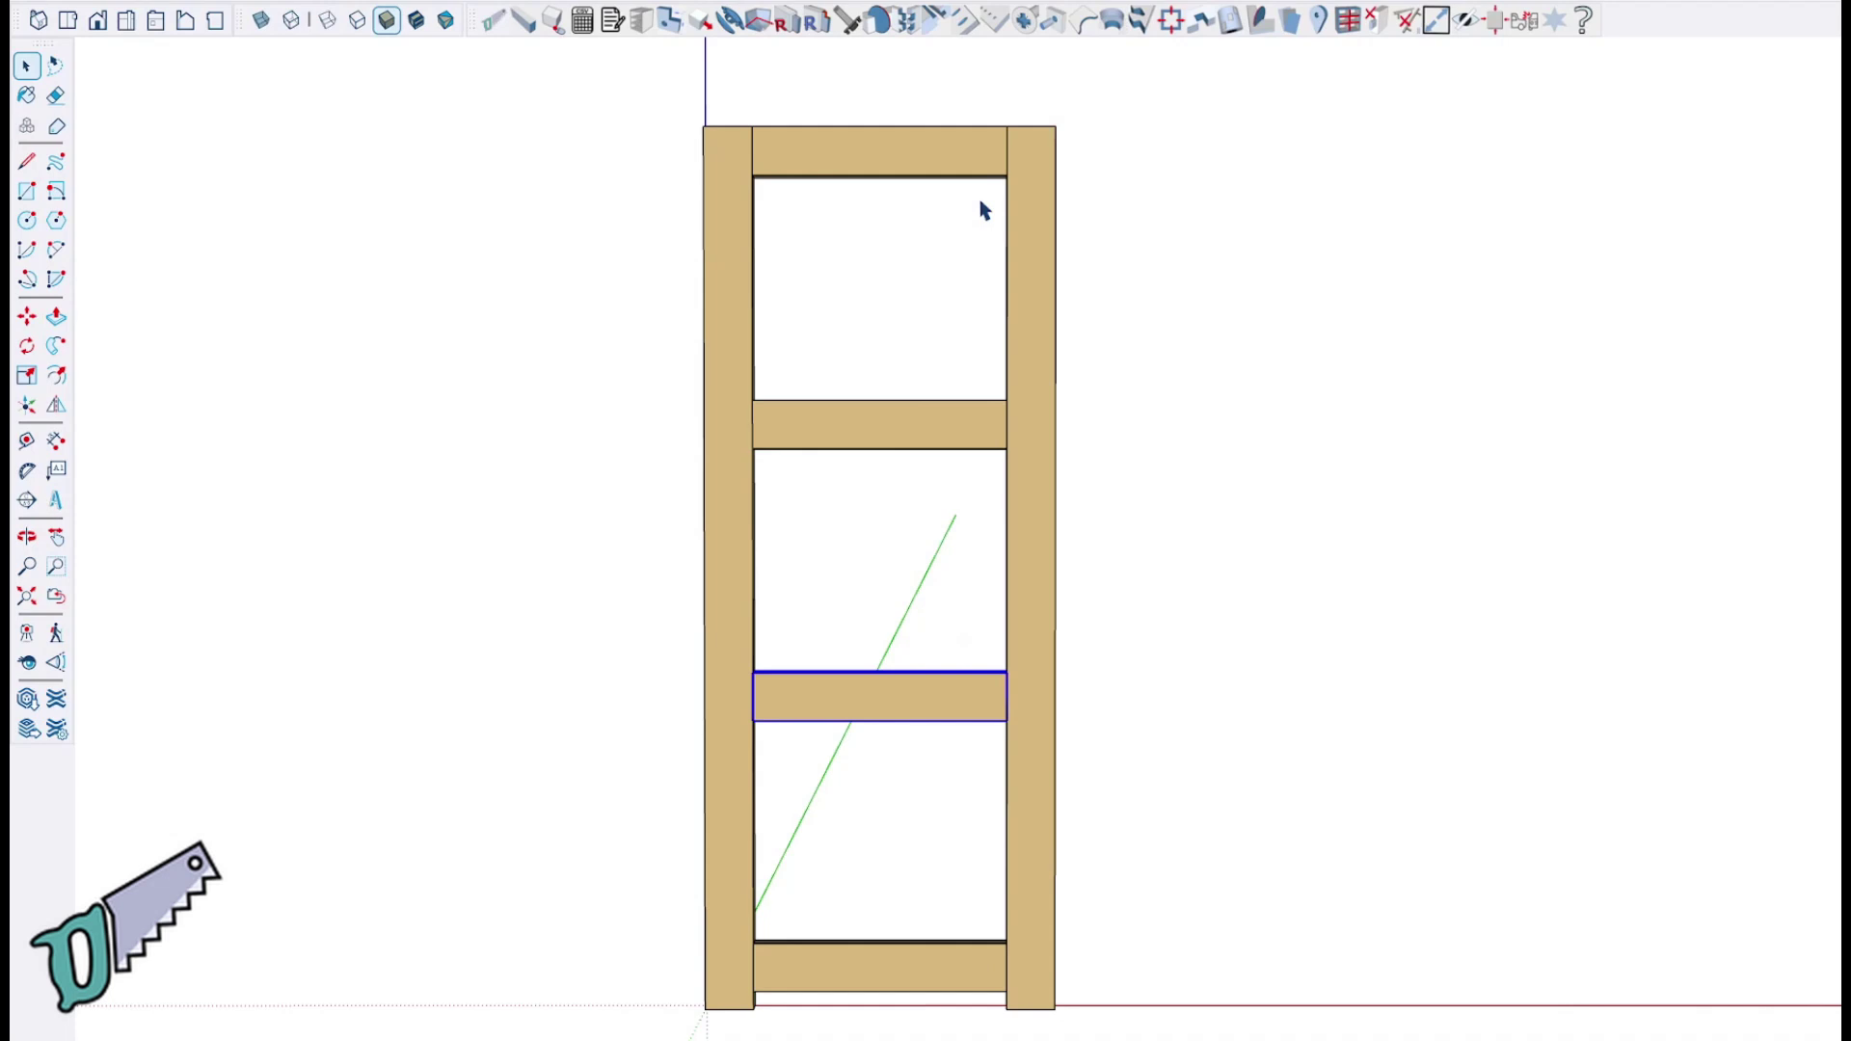
left_click(889, 442)
right_click(888, 435)
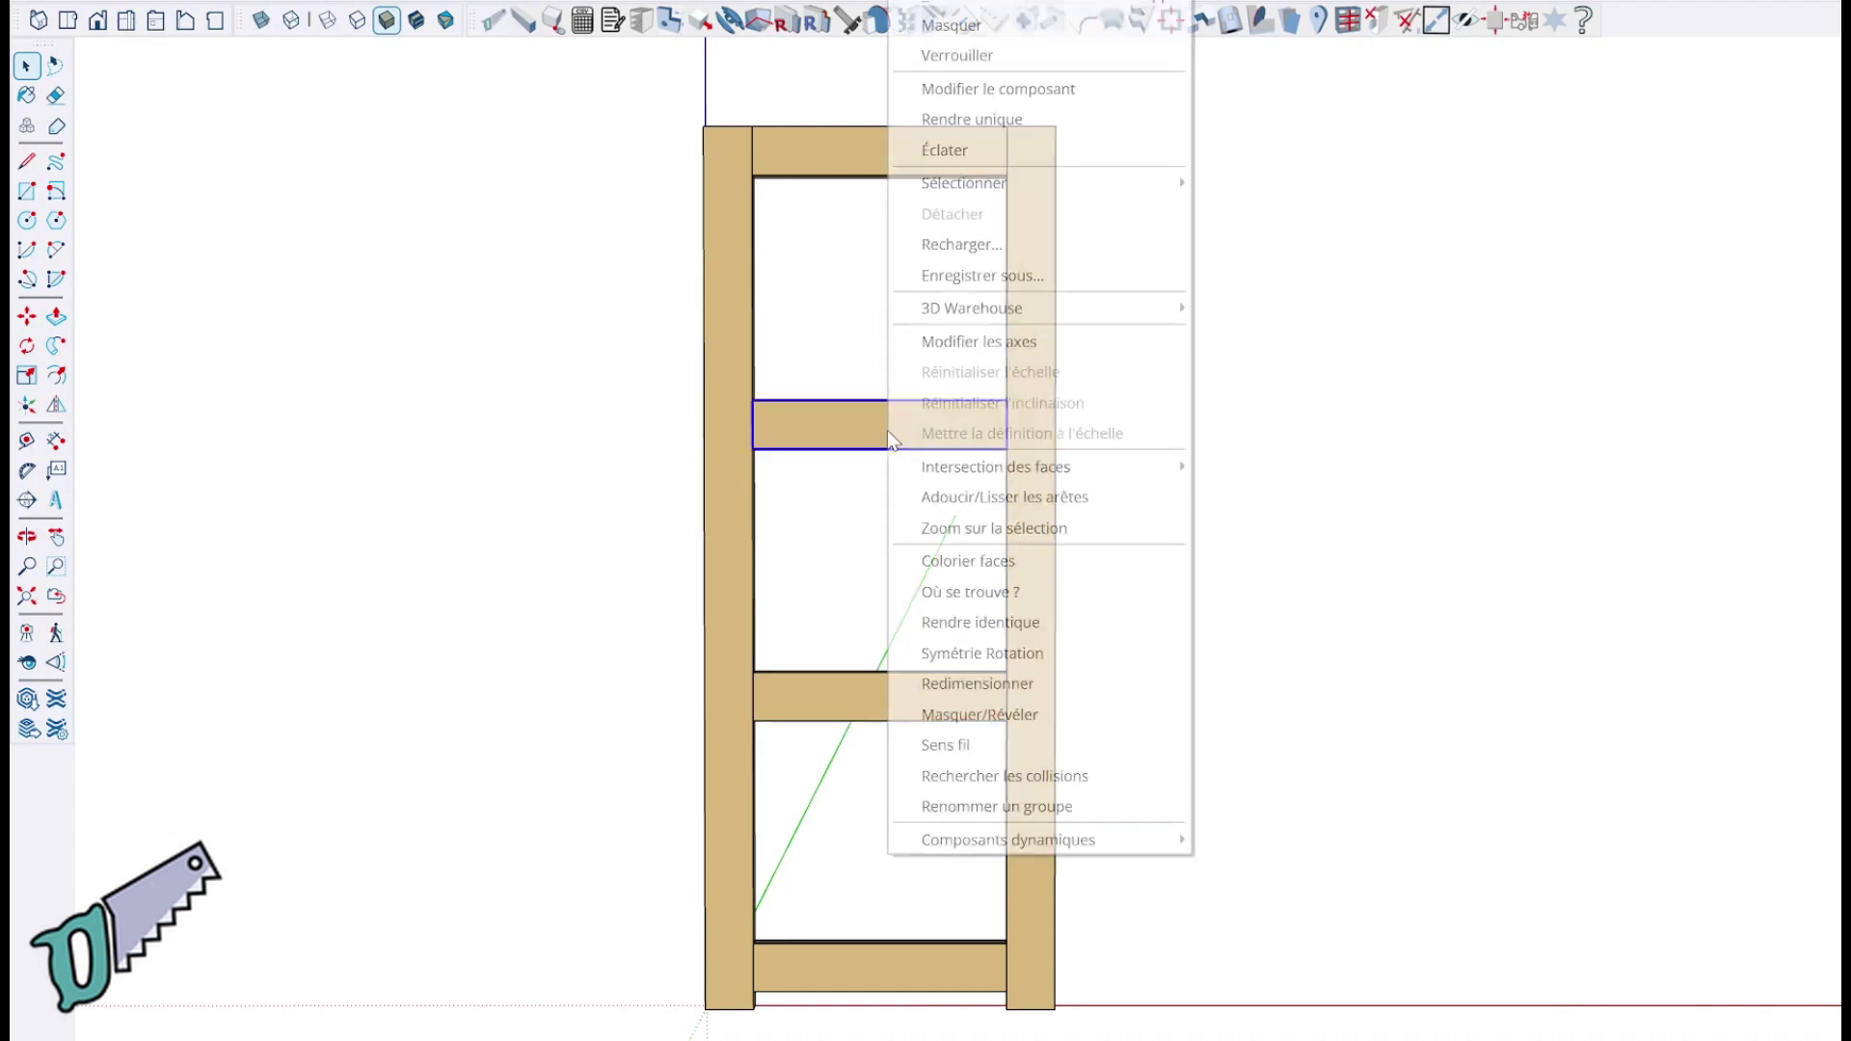
left_click(989, 134)
left_click(942, 149)
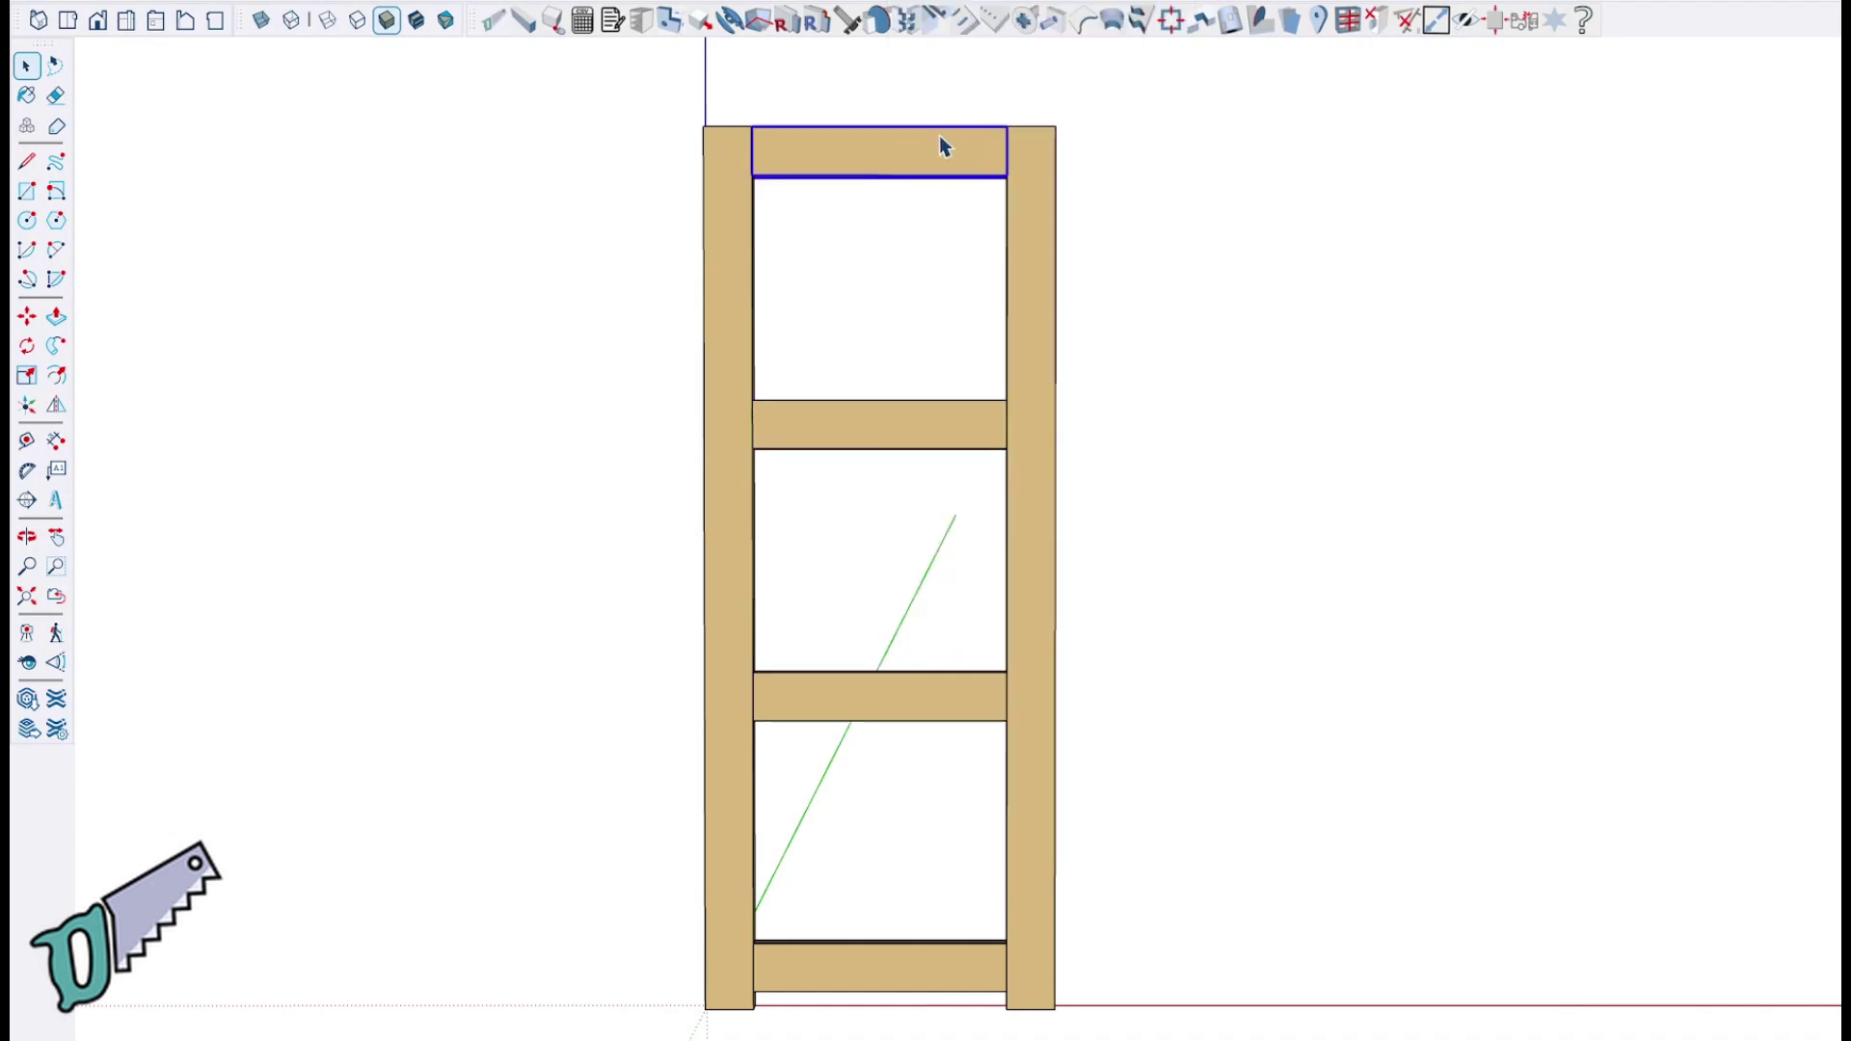
right_click(941, 137)
left_click(1003, 147)
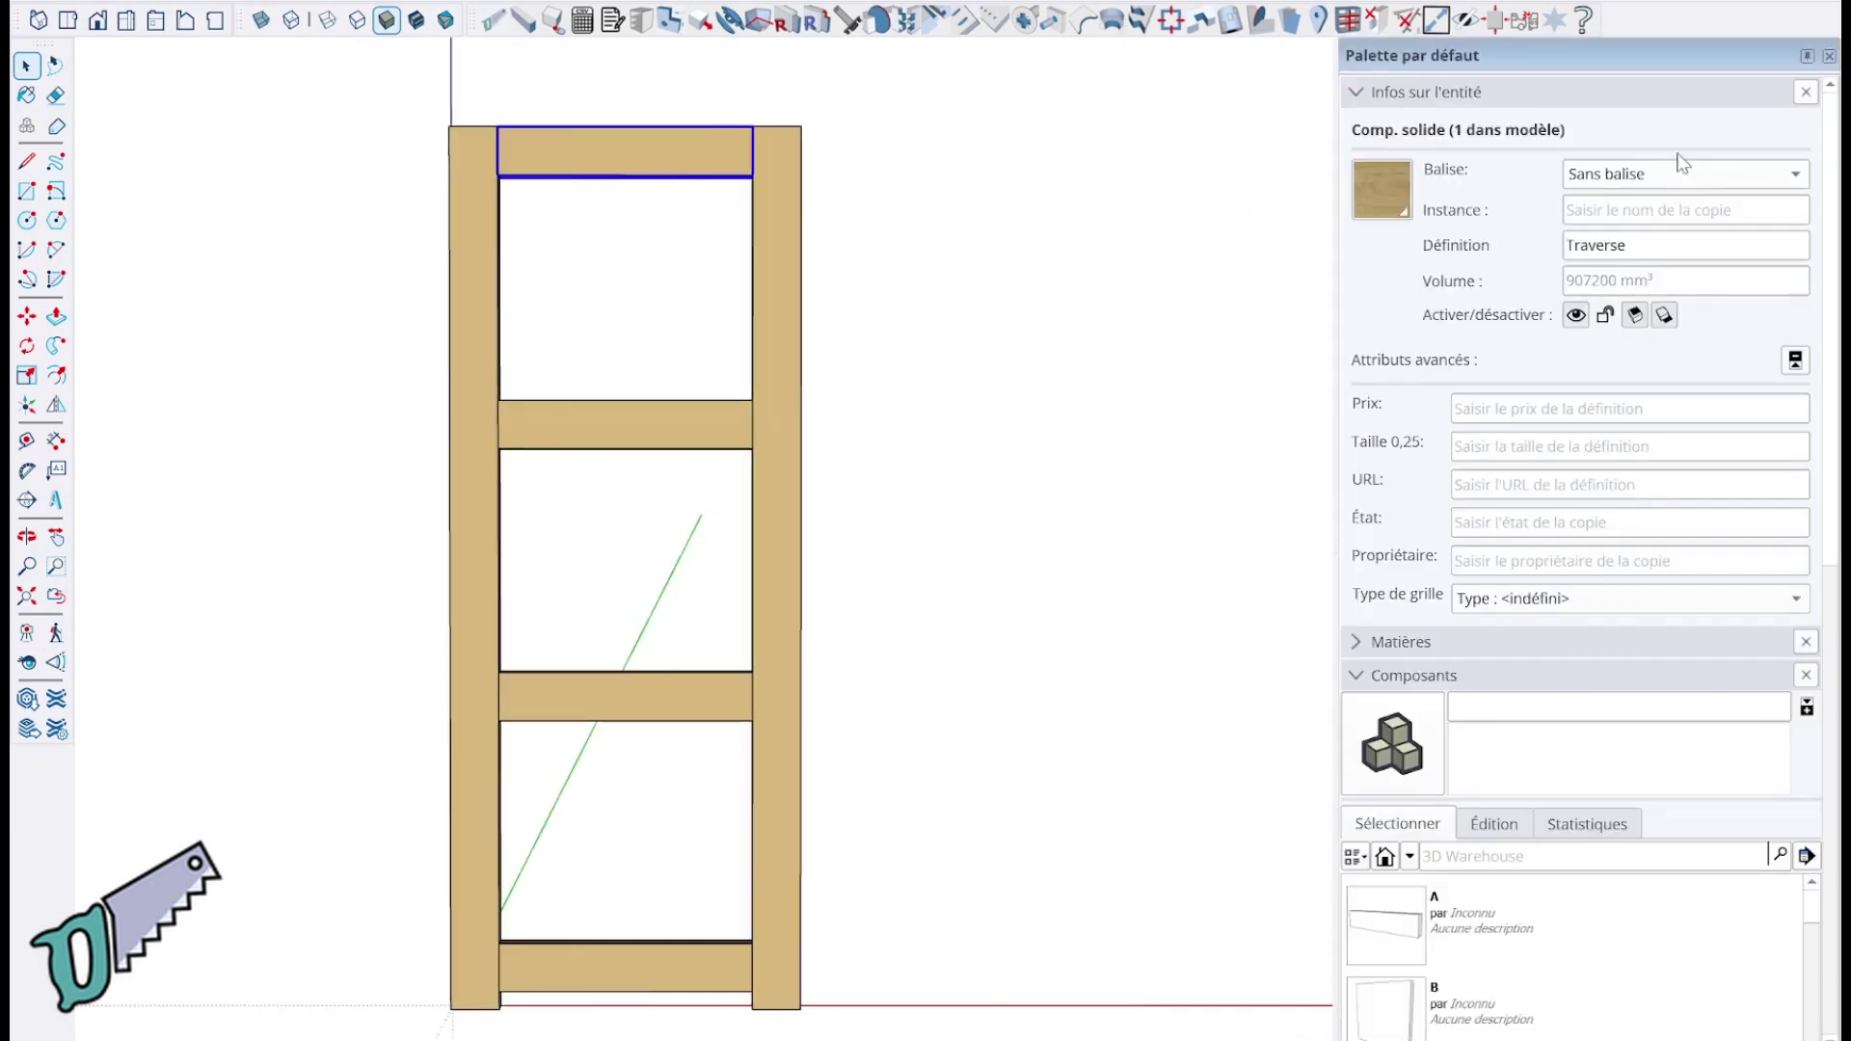
Step: Rename the component definitions of the top rail as Traverse_H, the upper intermediate rail, and the lower intermediate rail as Traverse_IB
left_click(1663, 248)
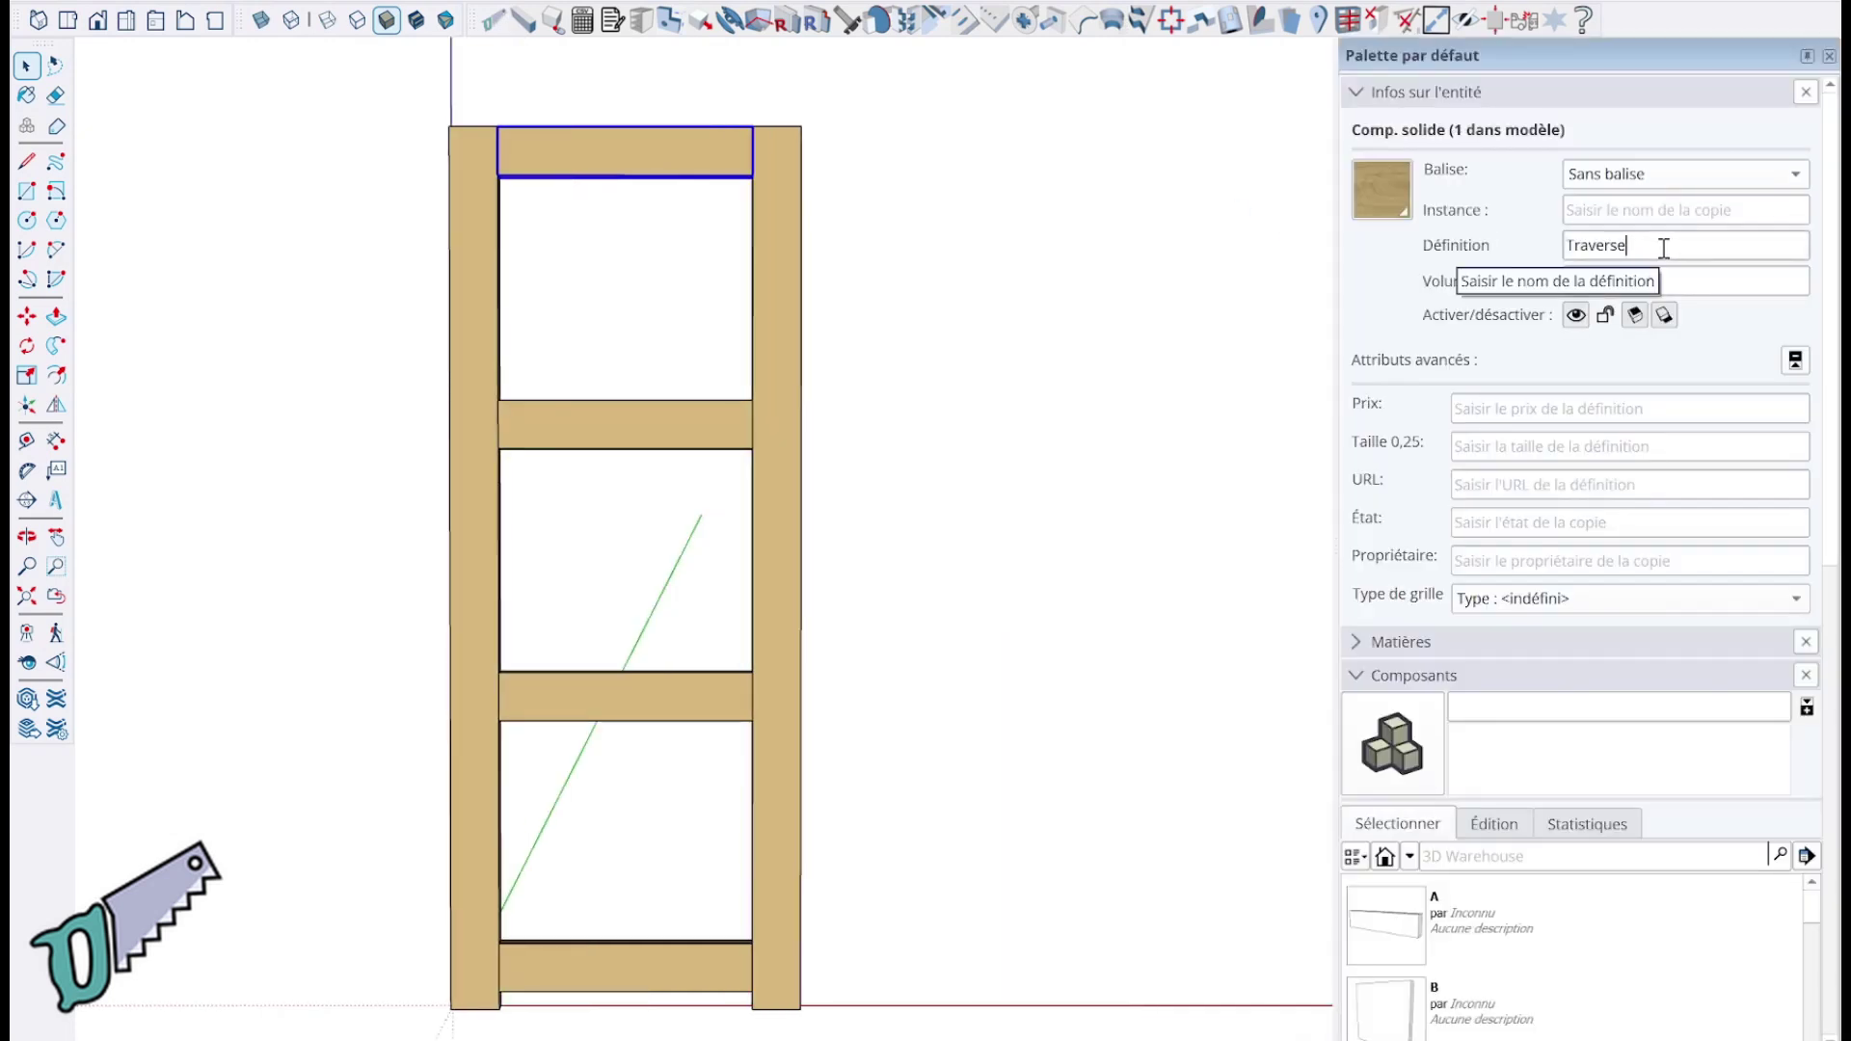
type("_H")
left_click(665, 429)
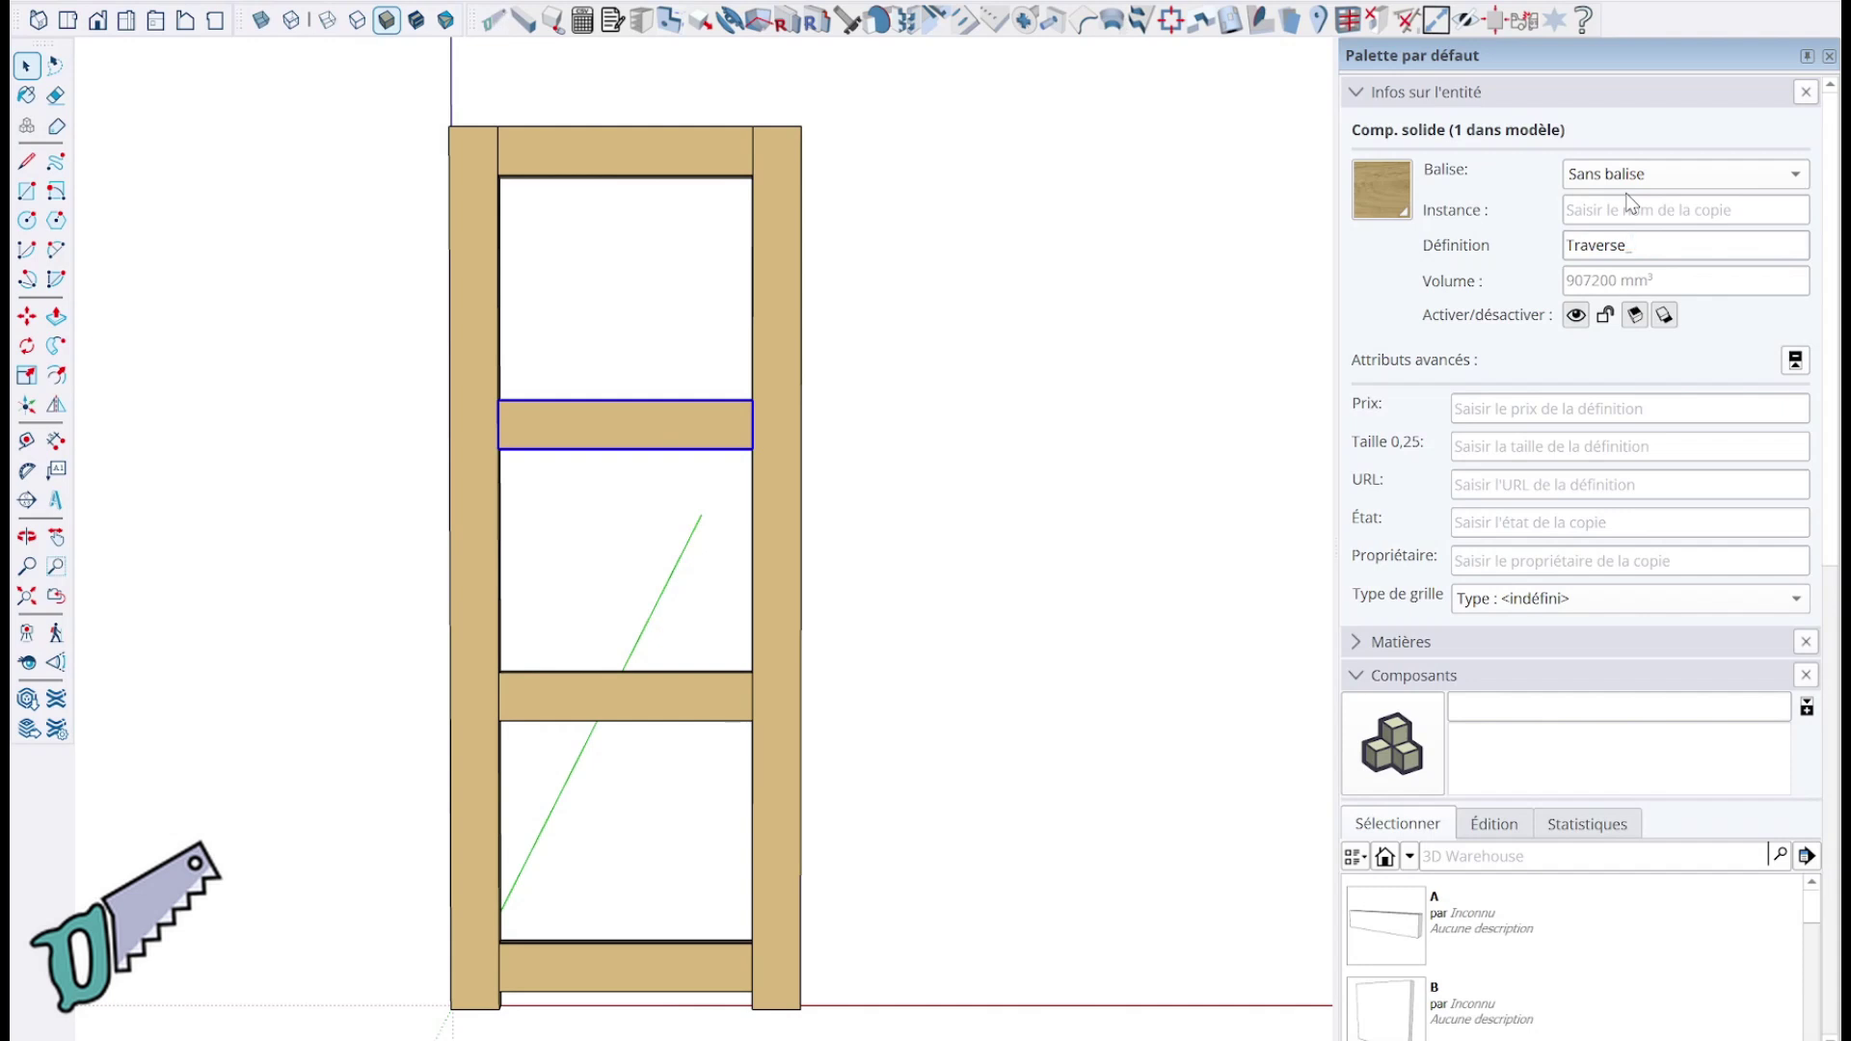
left_click(651, 694)
left_click(1639, 247)
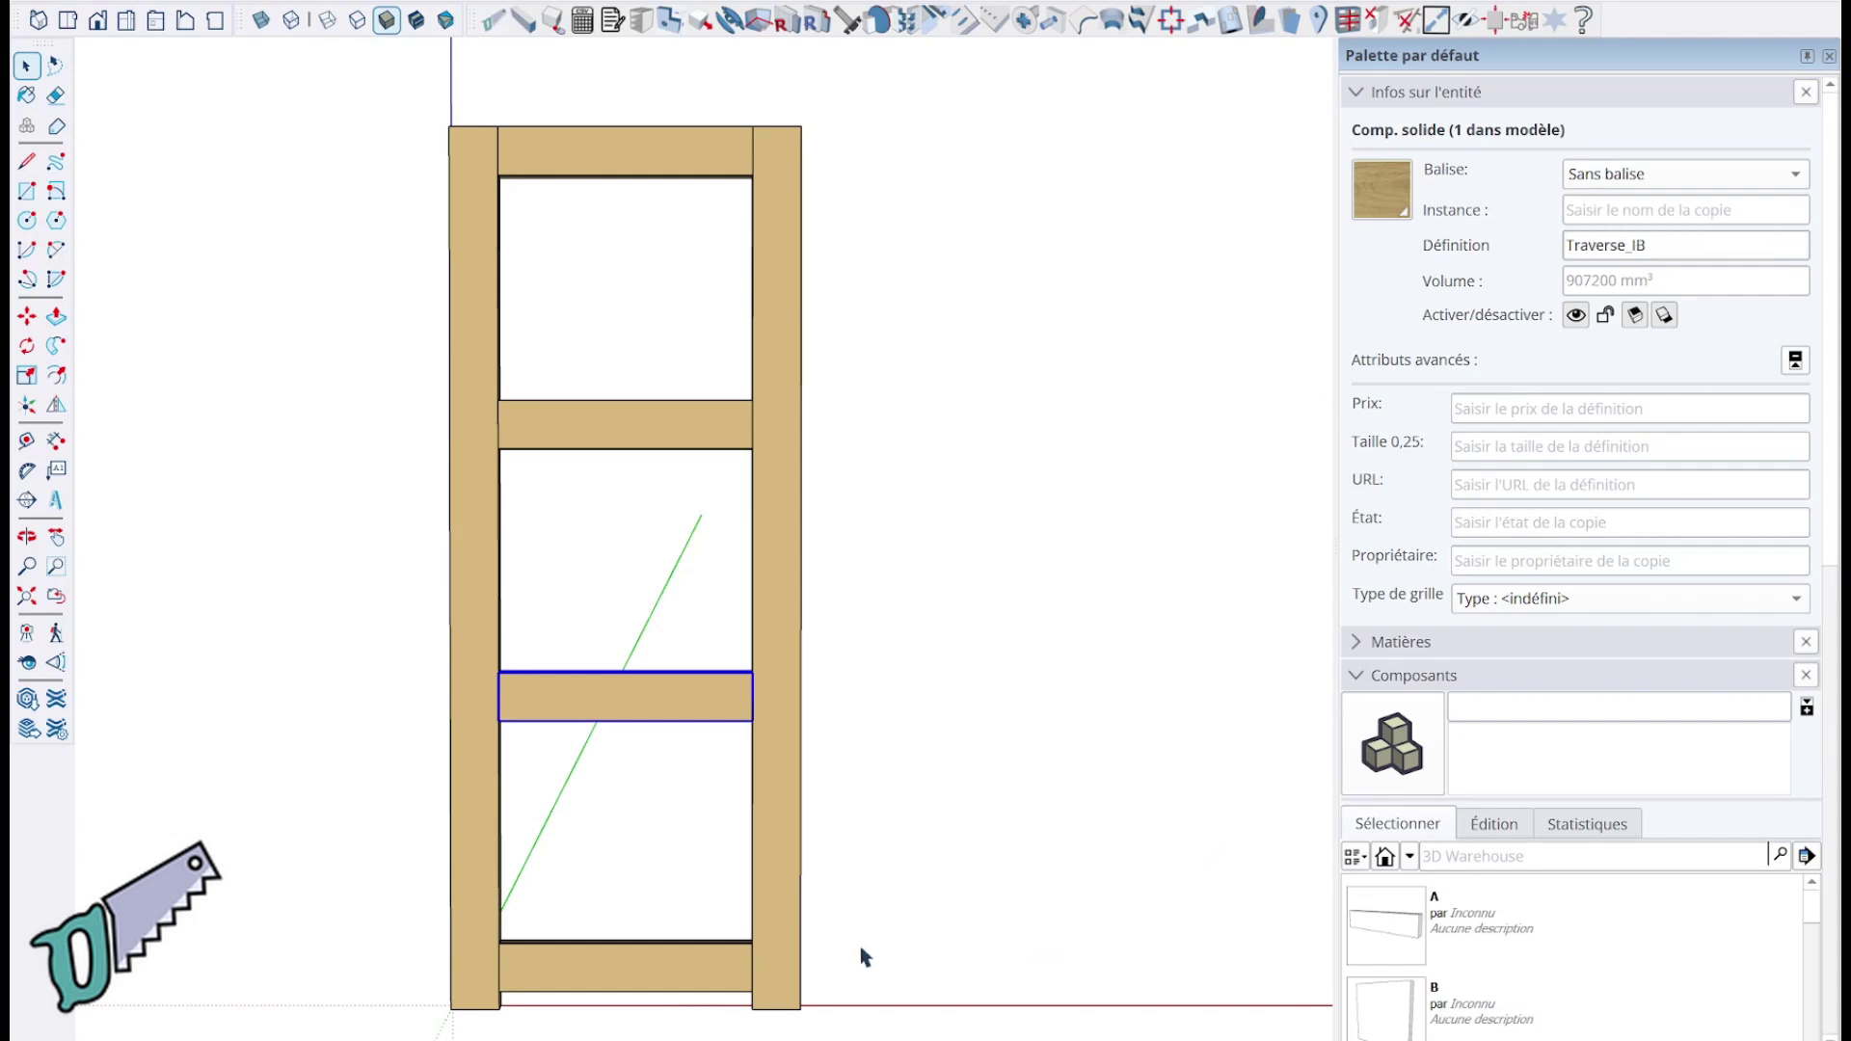
Step: Rename the component definition of the bottom rail, keeping the Traverse_ naming pattern
left_click(655, 976)
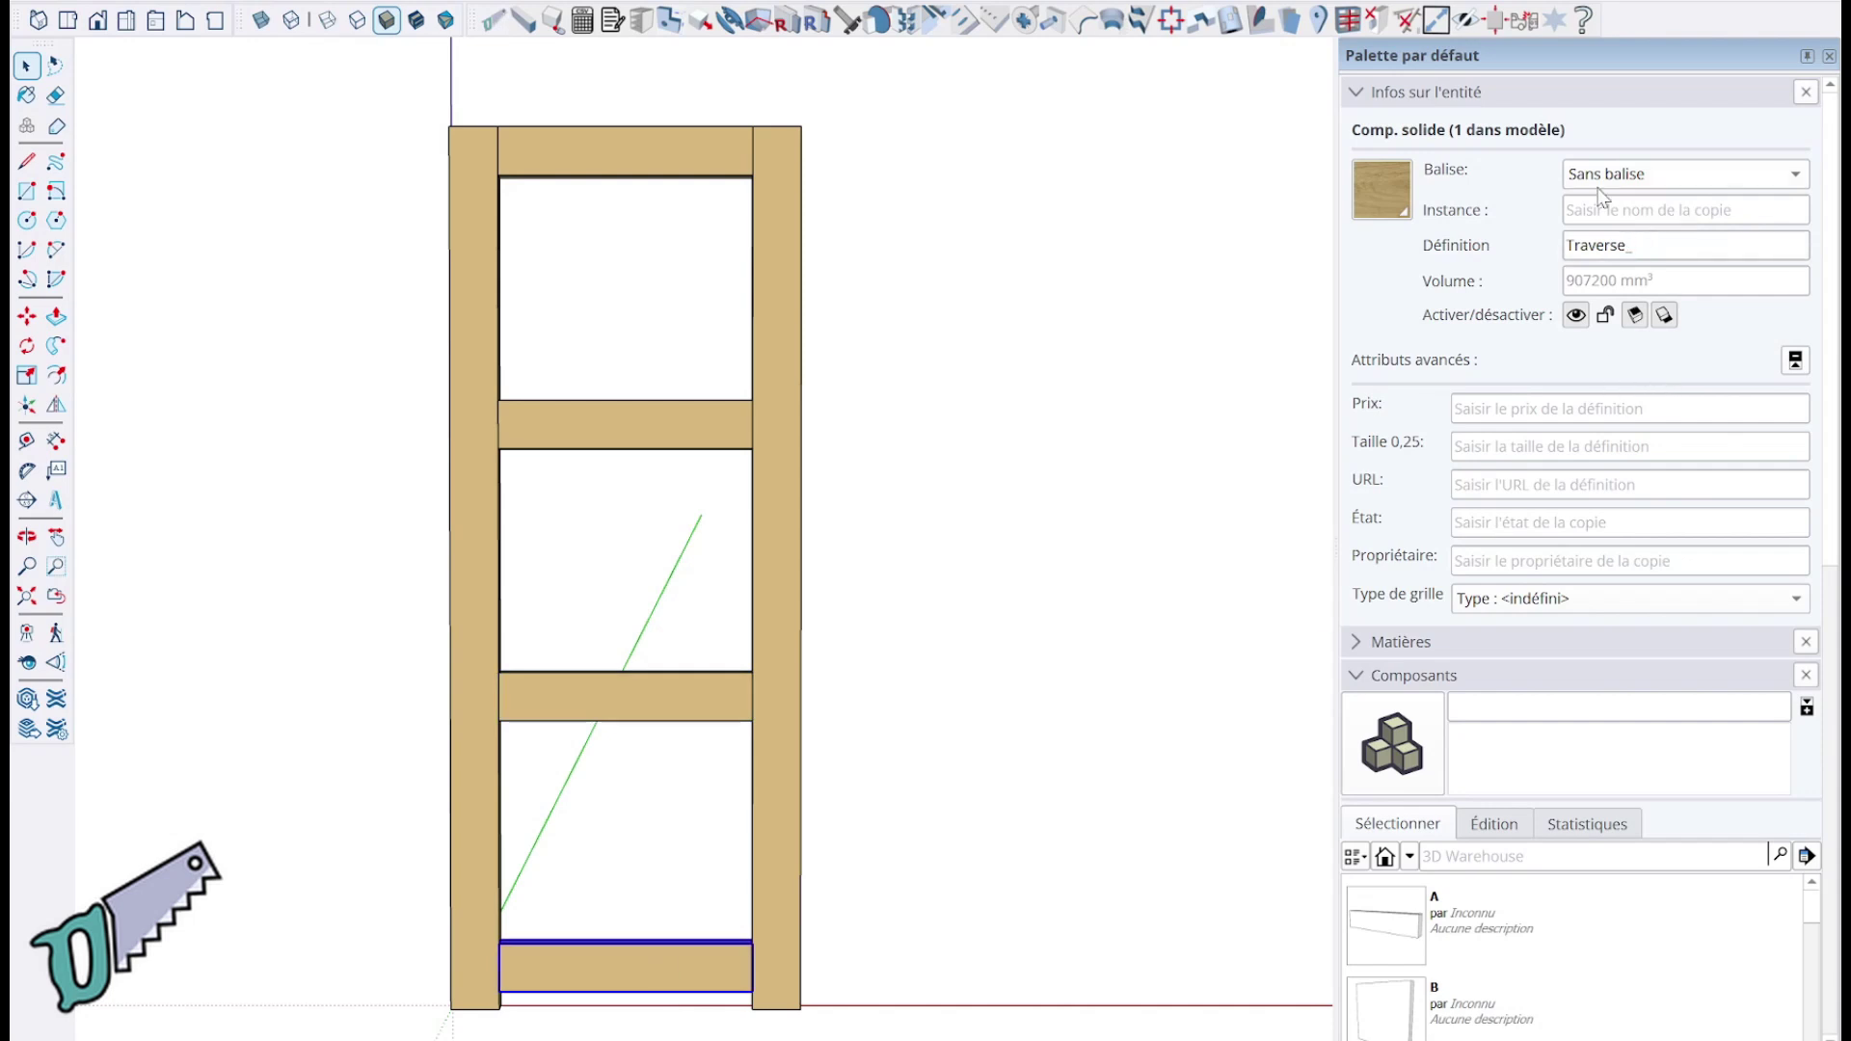
left_click(1025, 582)
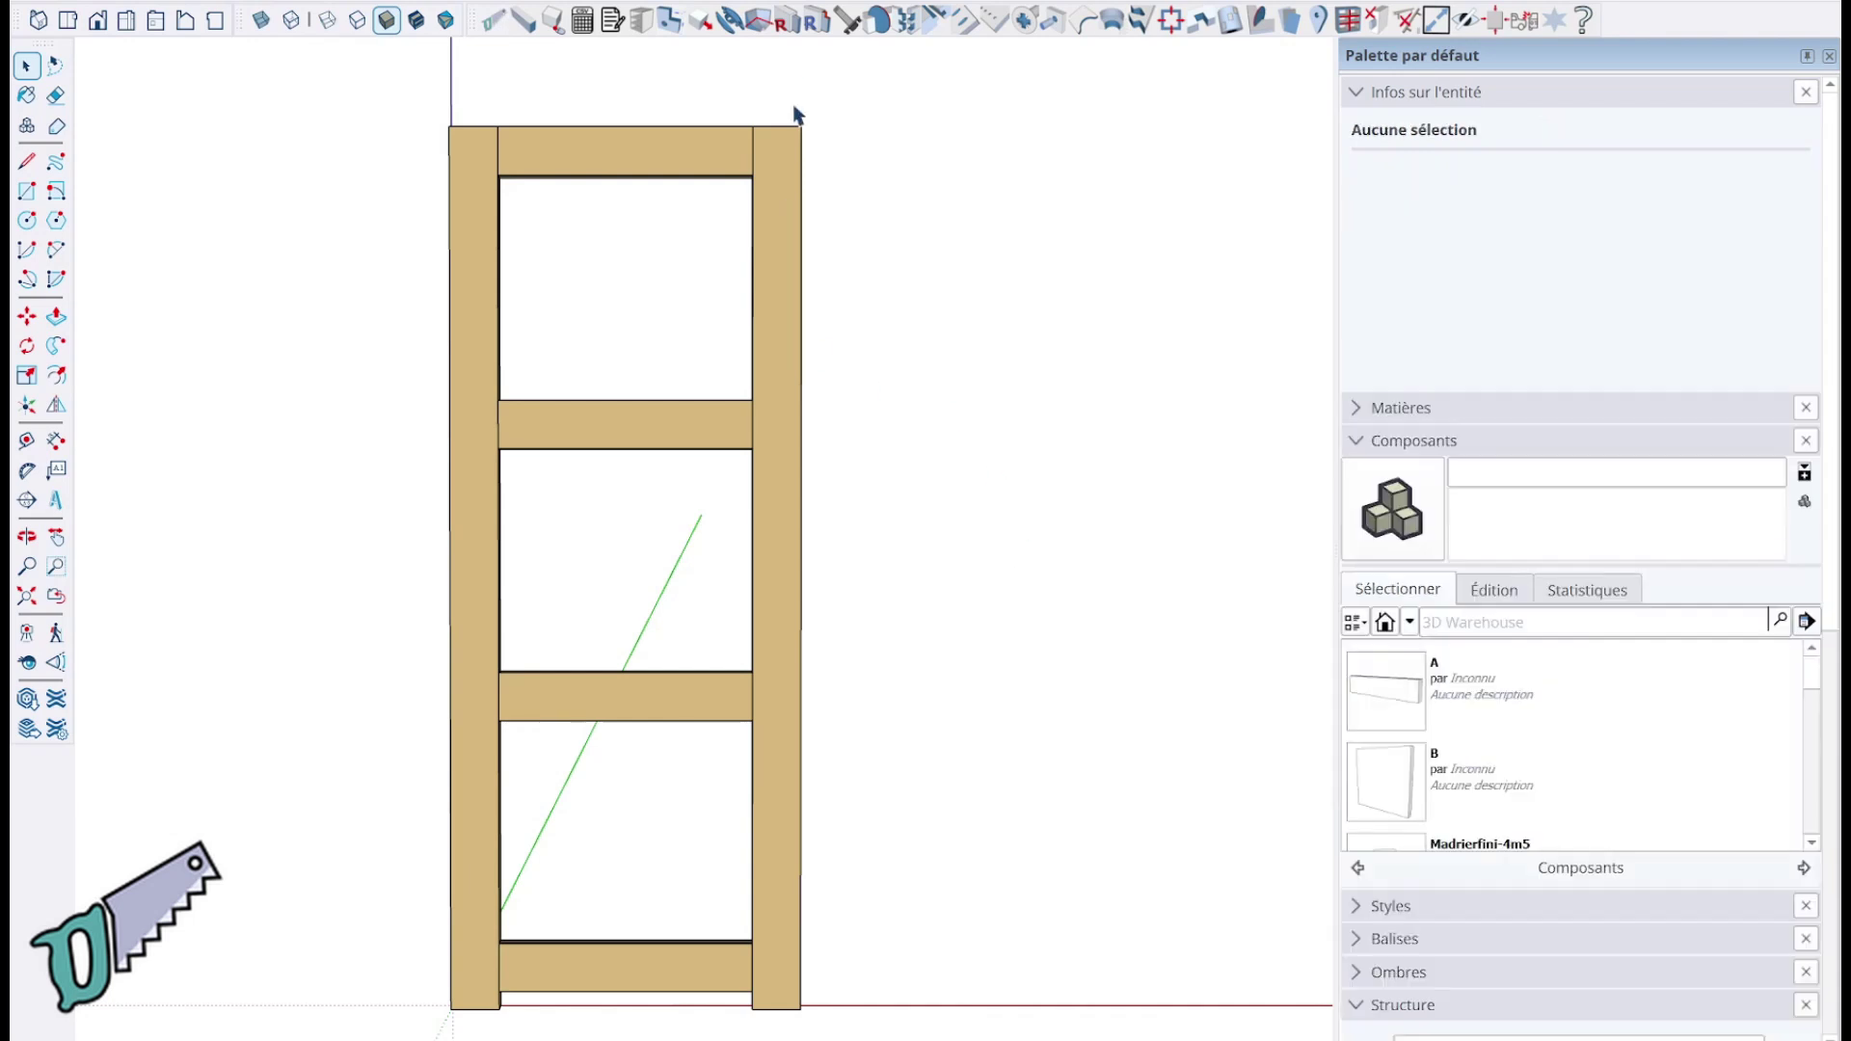
Step: Set up a Rainure contour machining with a groove depth of 10 mm and a groove width of 10 mm
left_click(758, 23)
left_click(280, 217)
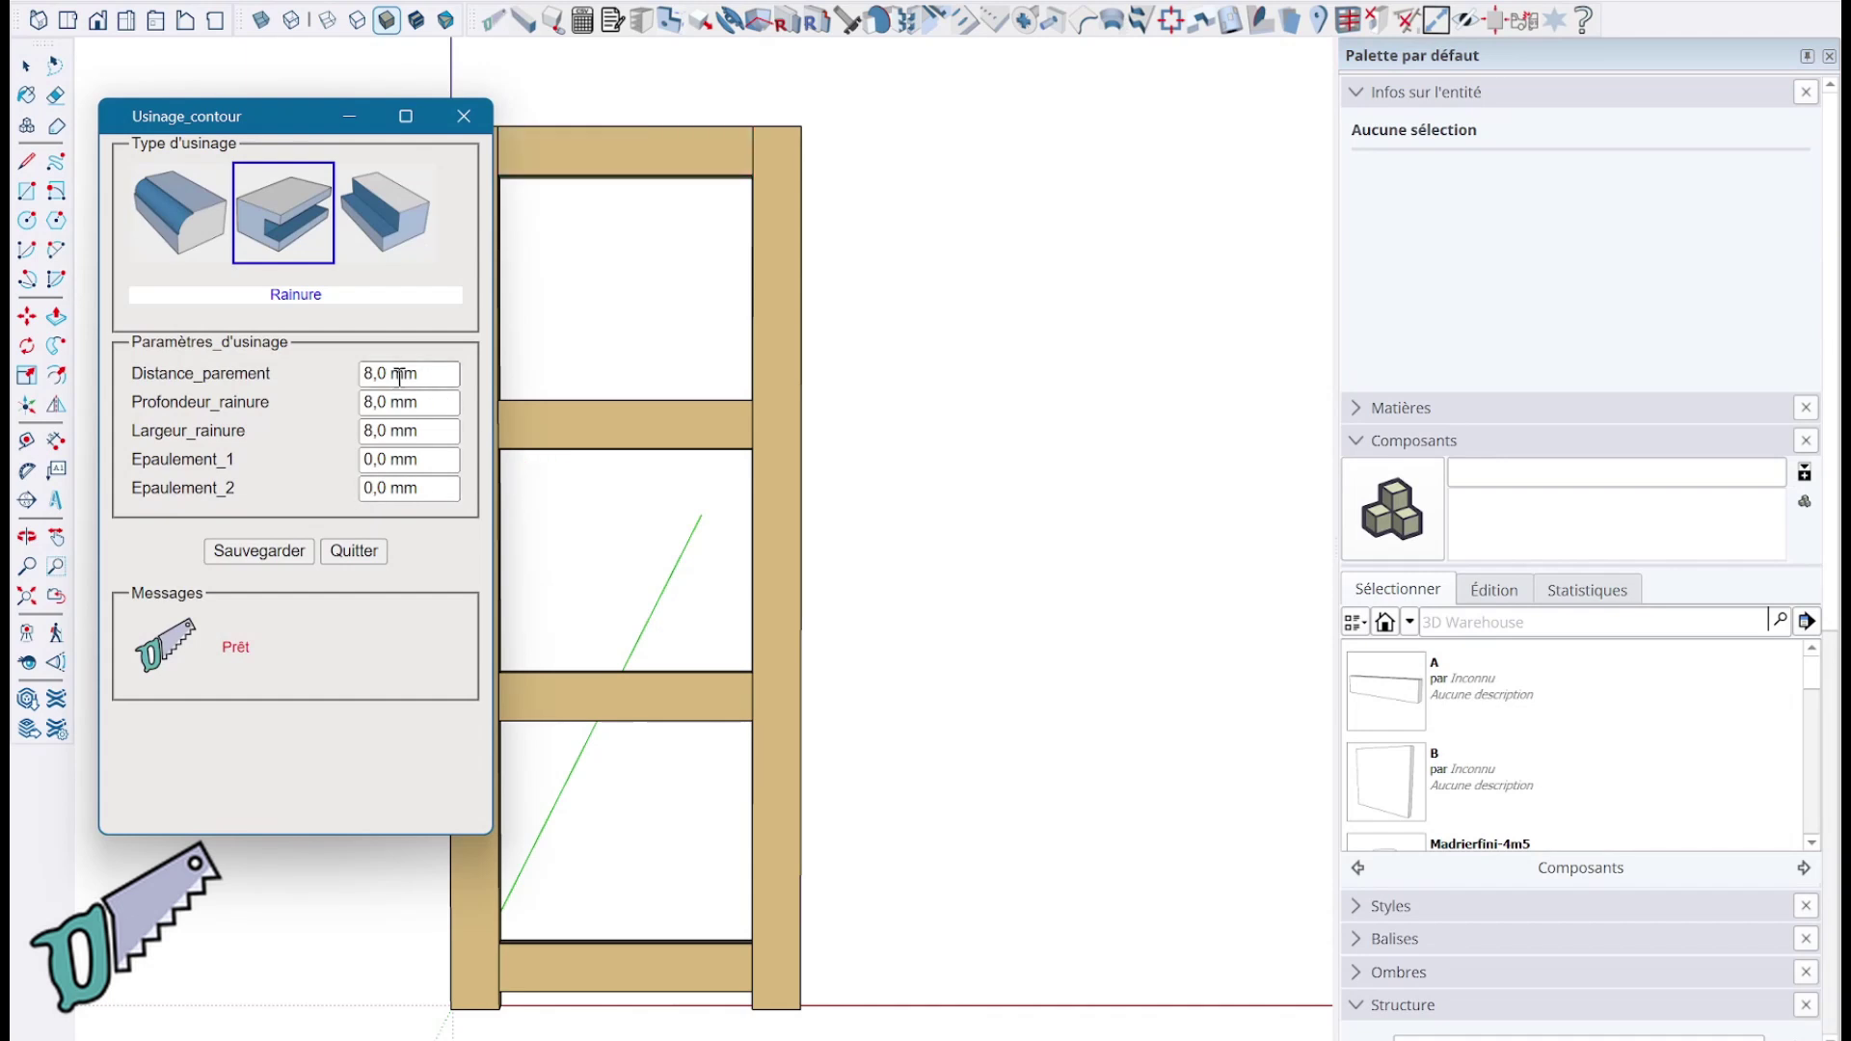
left_click(425, 405)
type("20")
key("Tab")
type("10")
key("Tab")
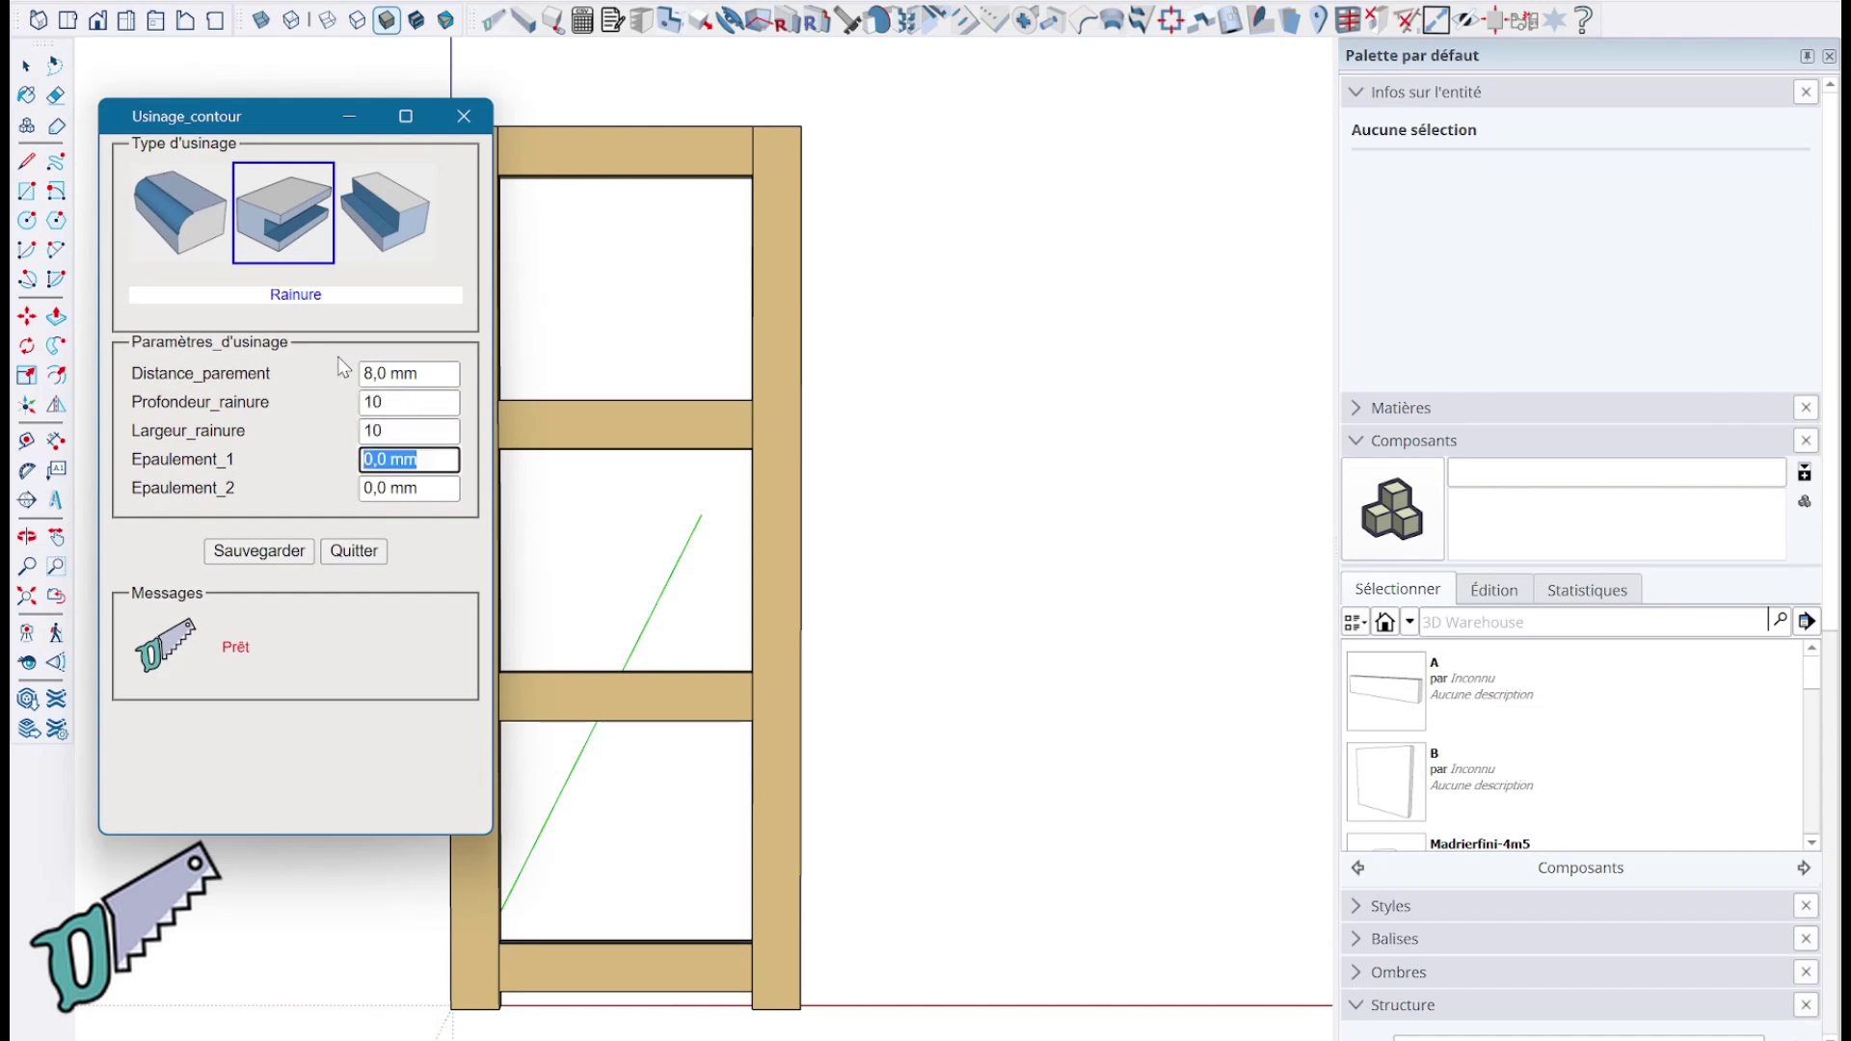
Step: Cut the groove around the inner edges of the lower and middle frame openings
left_click(637, 943)
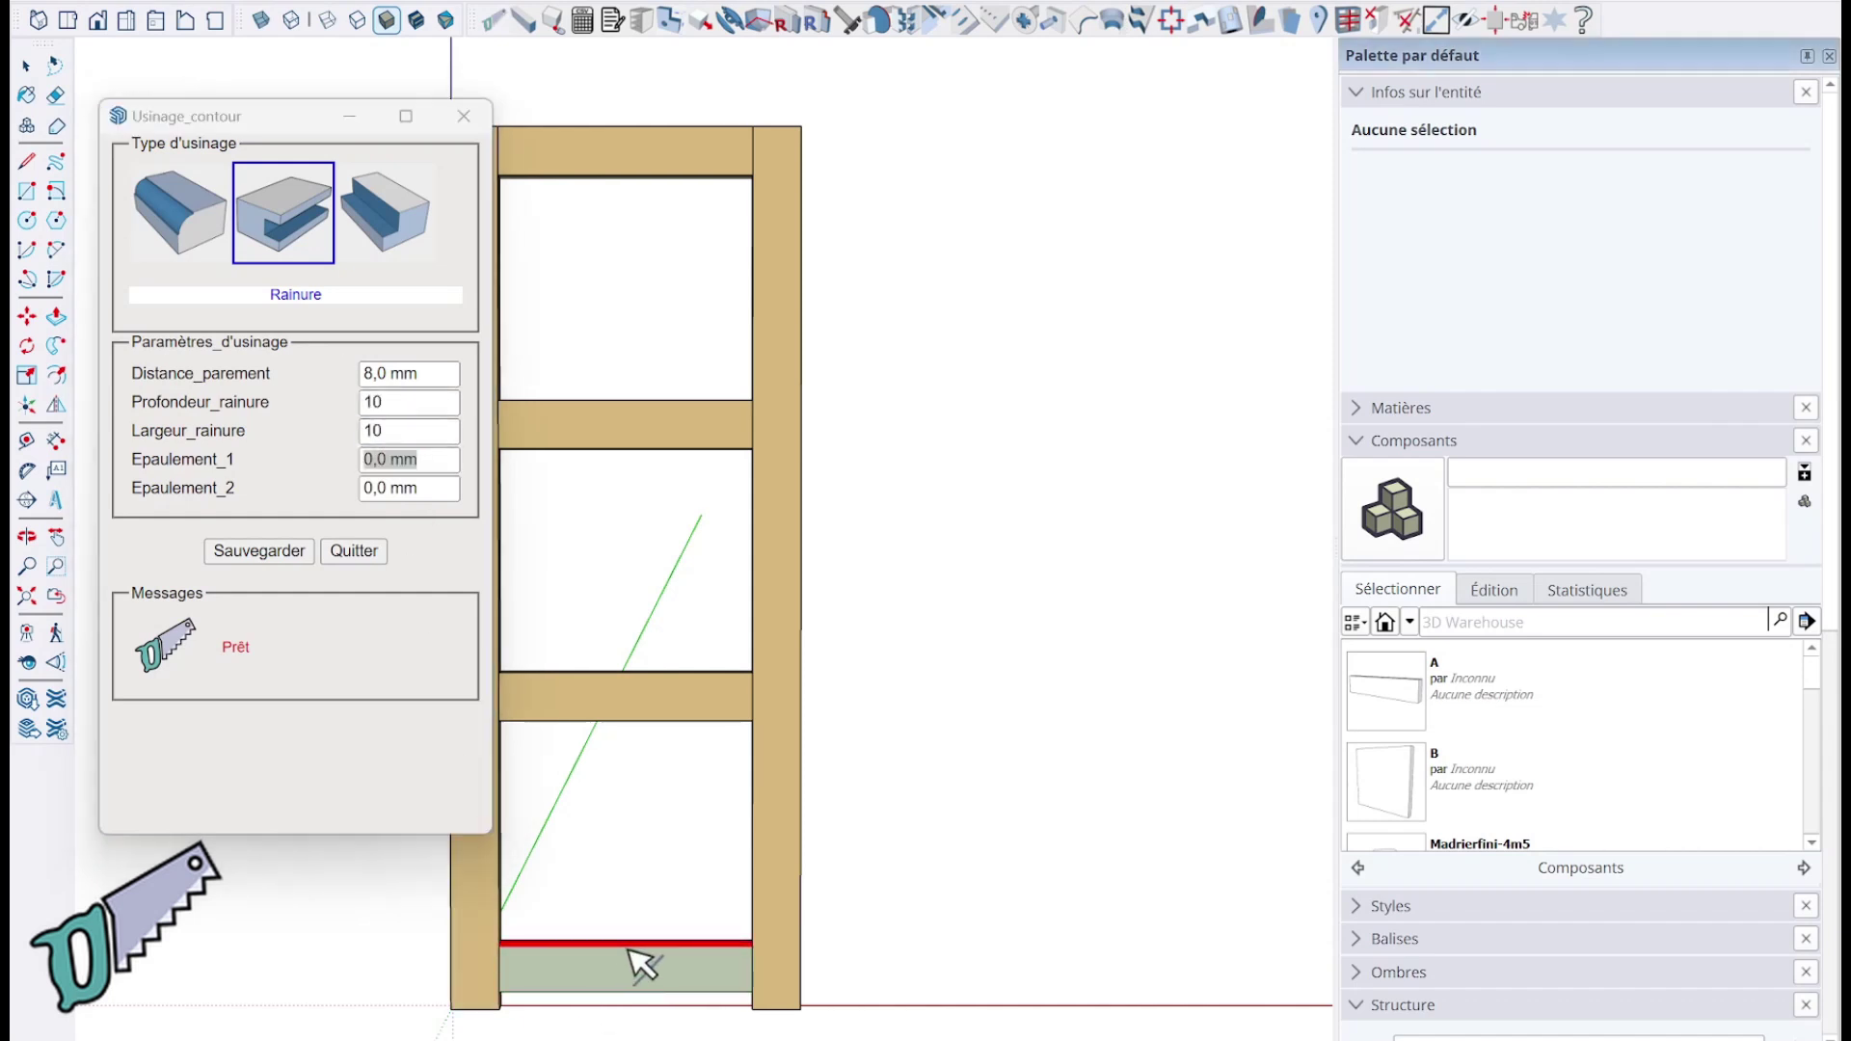
right_click(675, 712)
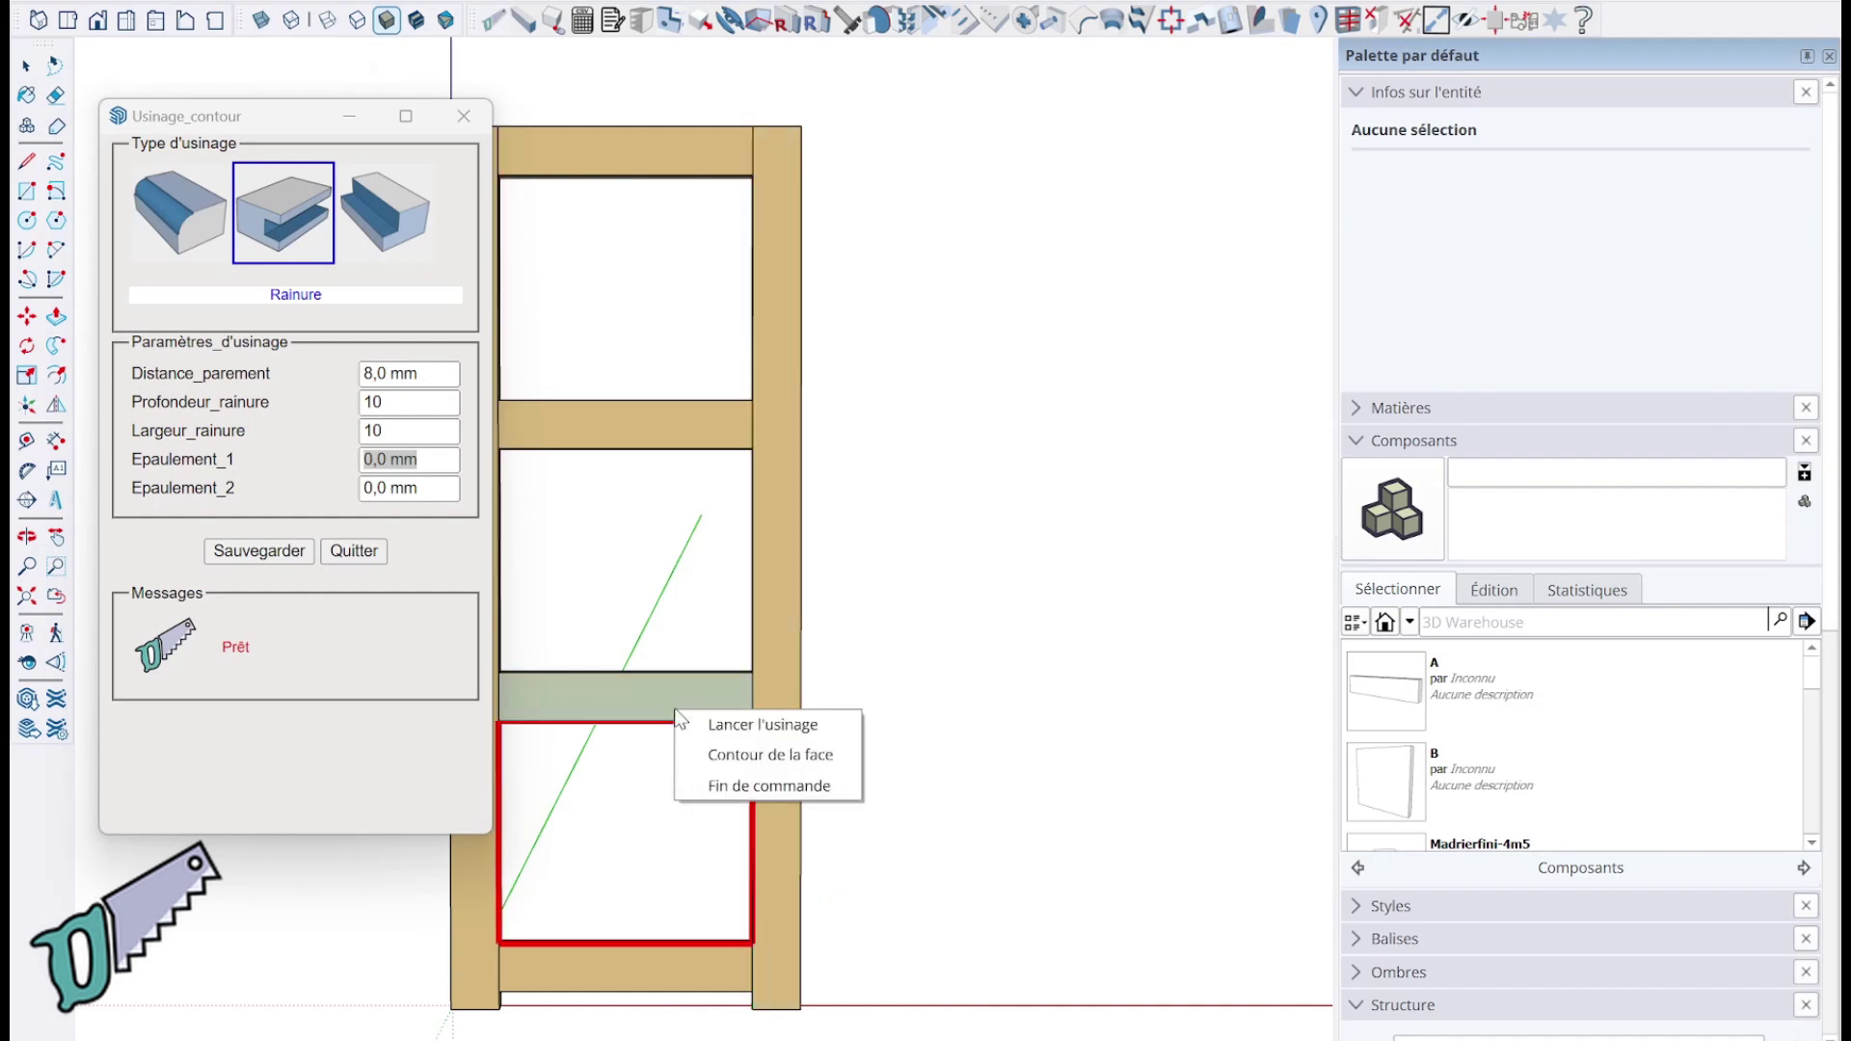
left_click(713, 725)
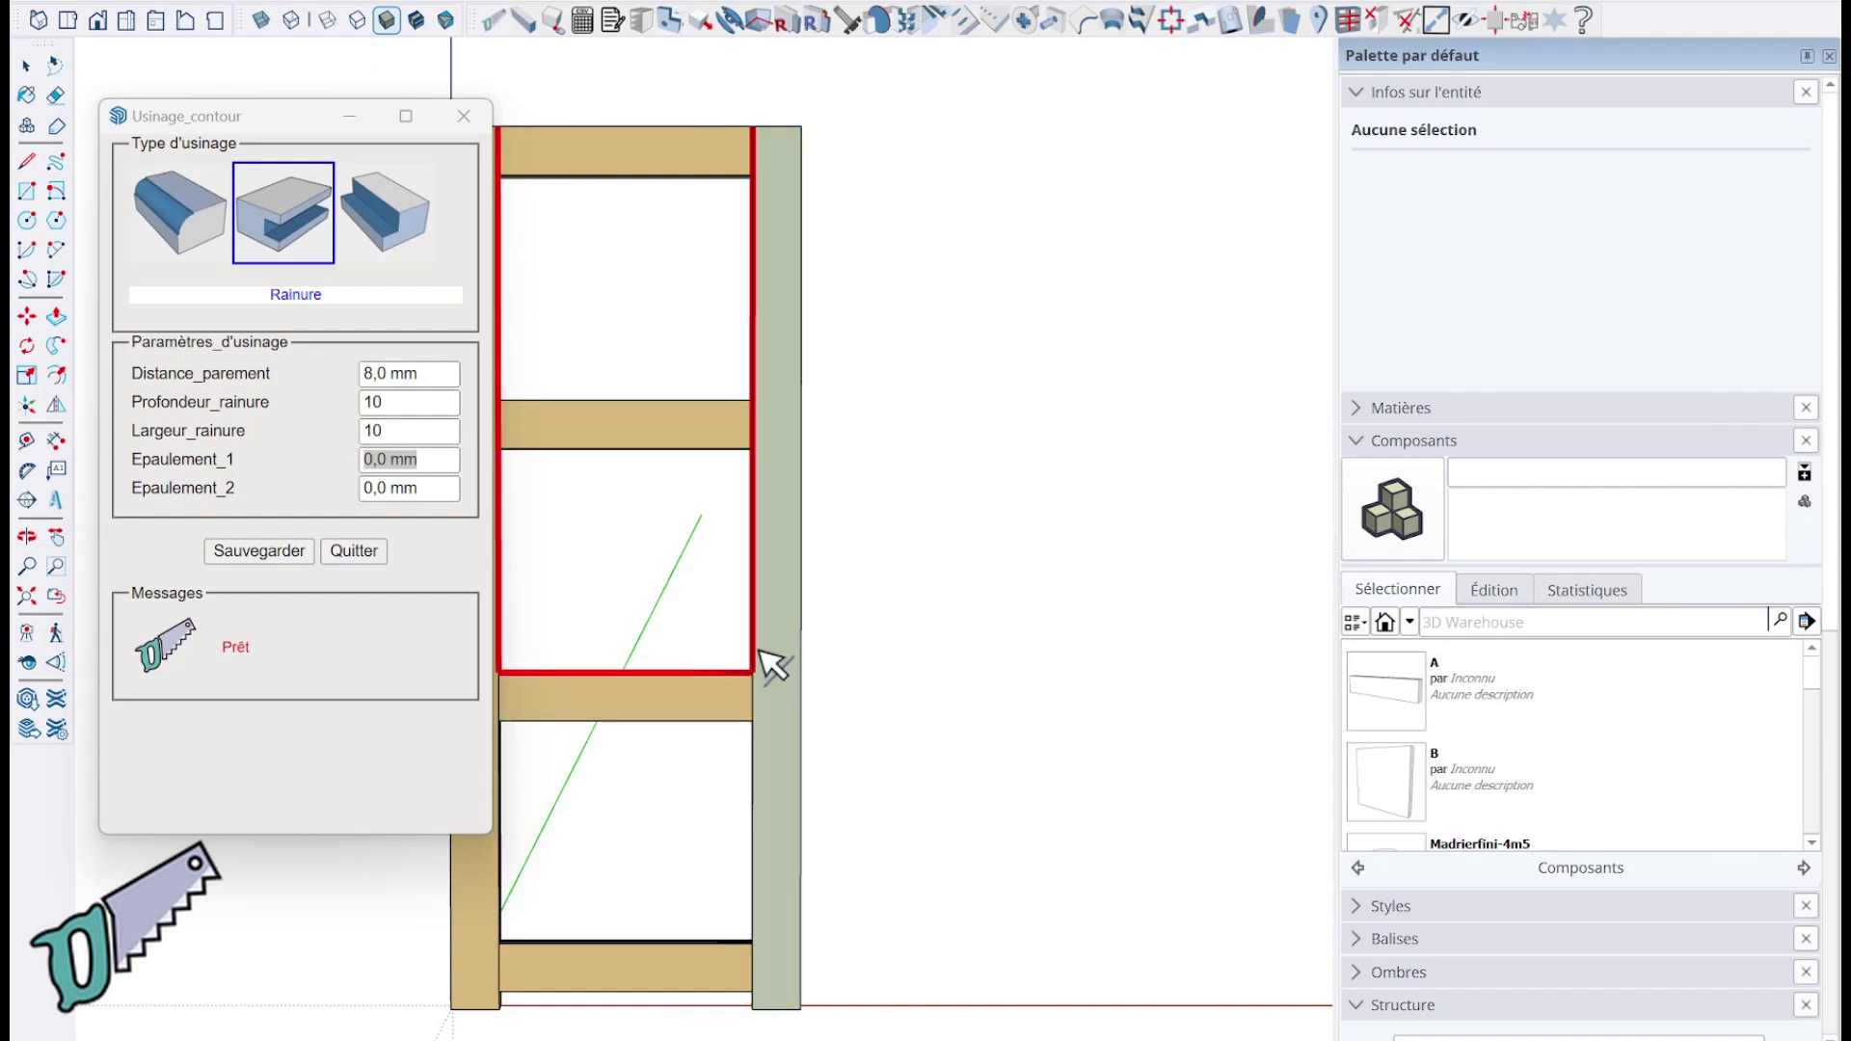
right_click(696, 434)
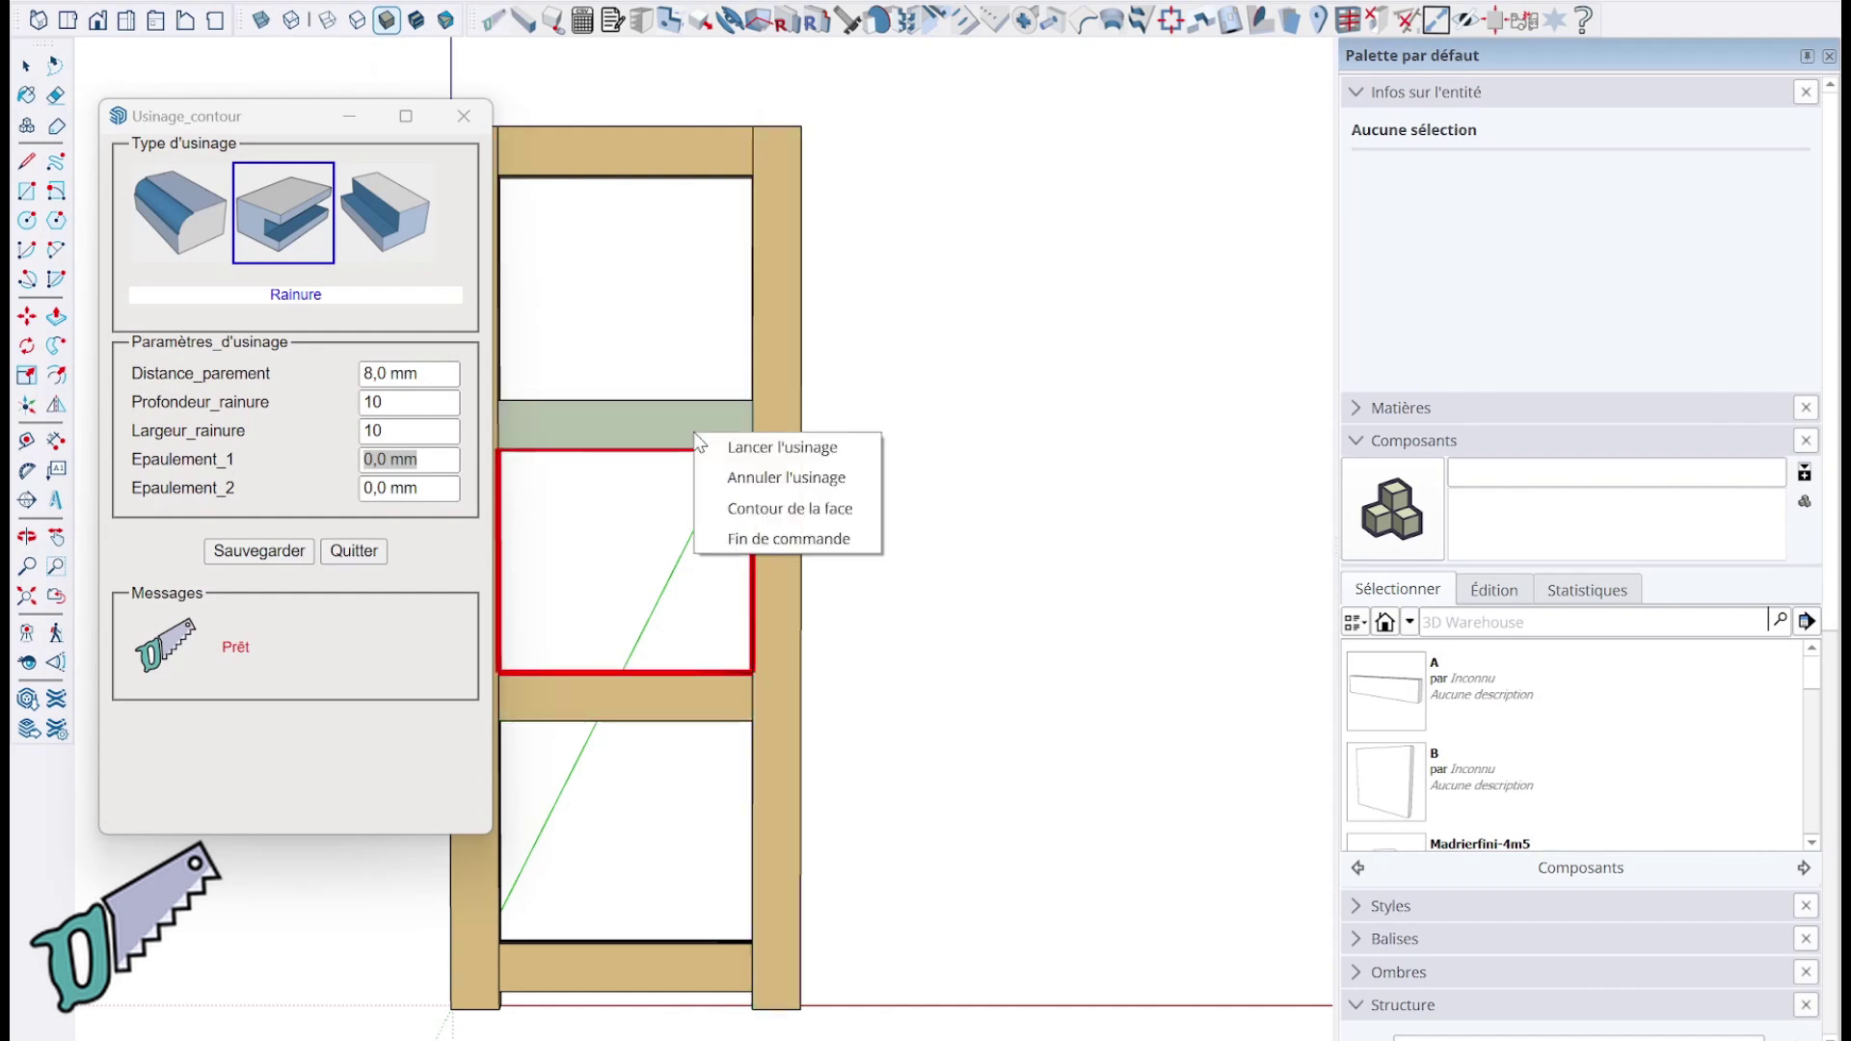
left_click(723, 449)
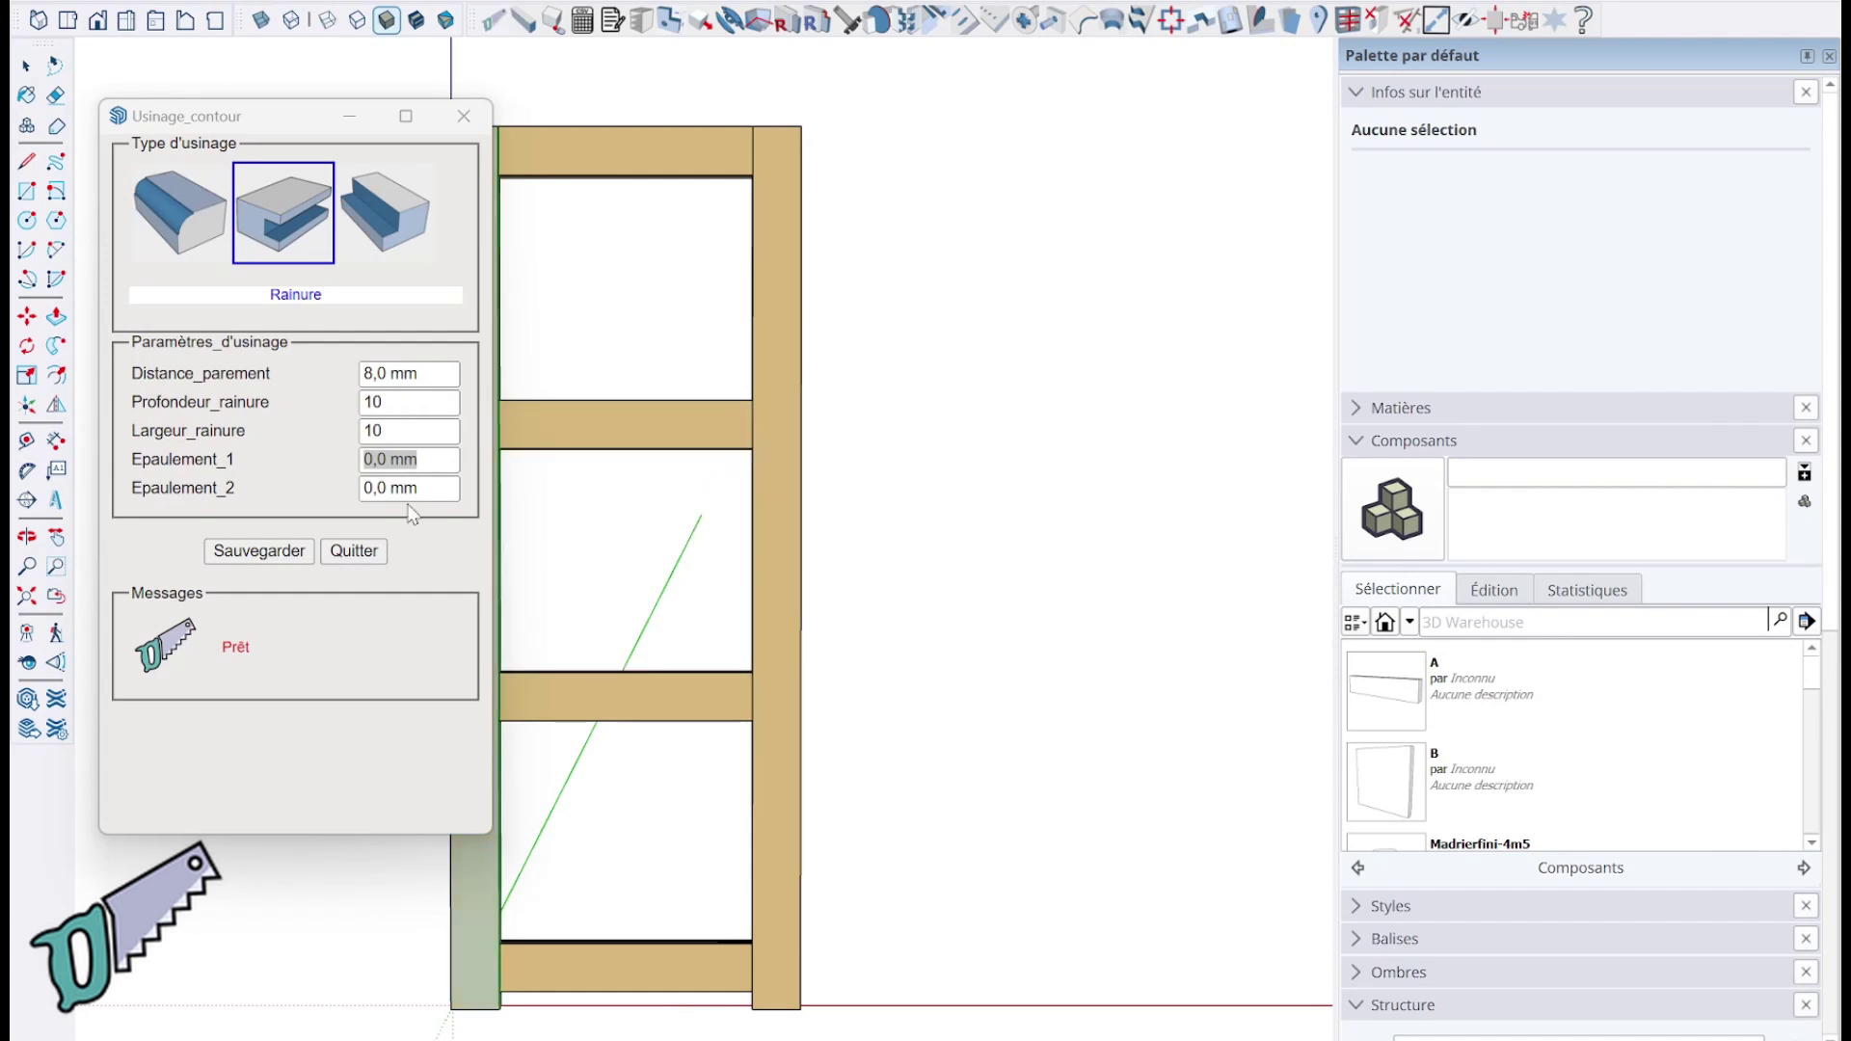
left_click(354, 552)
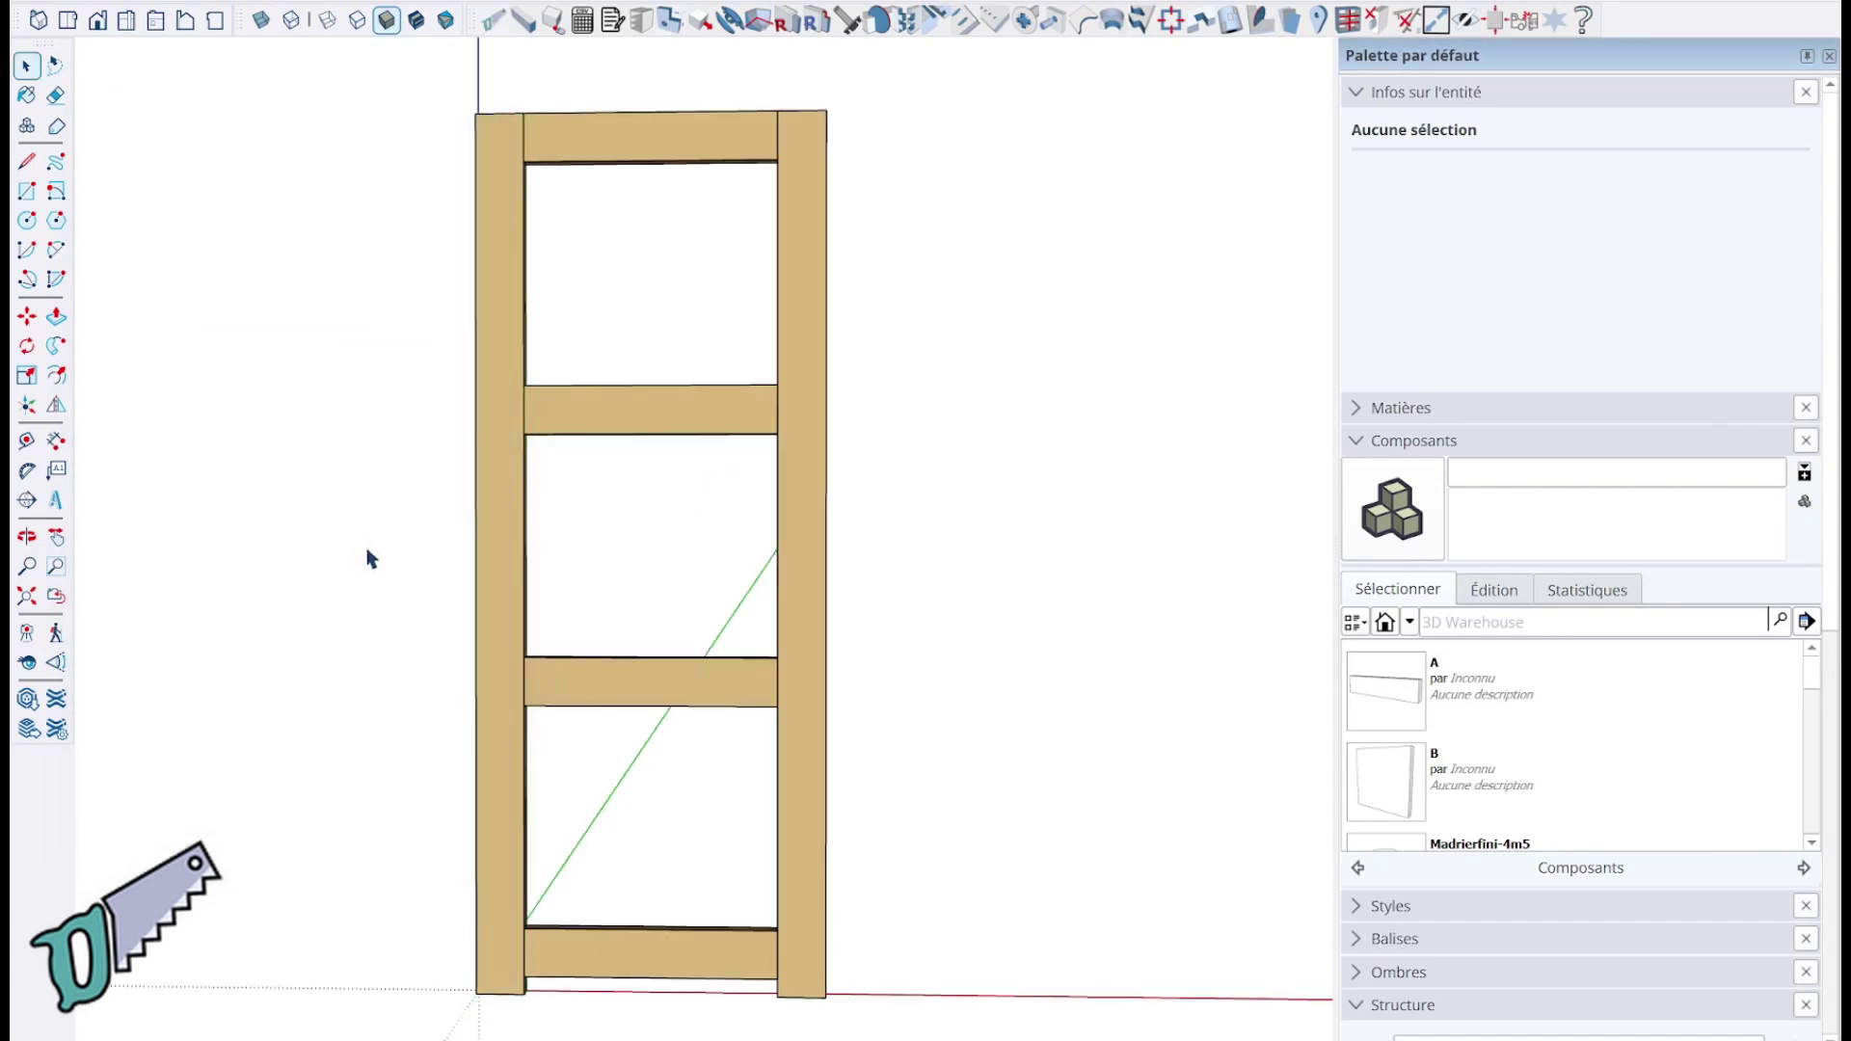
Step: Define a new part named Panneau measuring 440 × 330 × 20 mm
left_click(525, 19)
type("Panneau")
key("Tab")
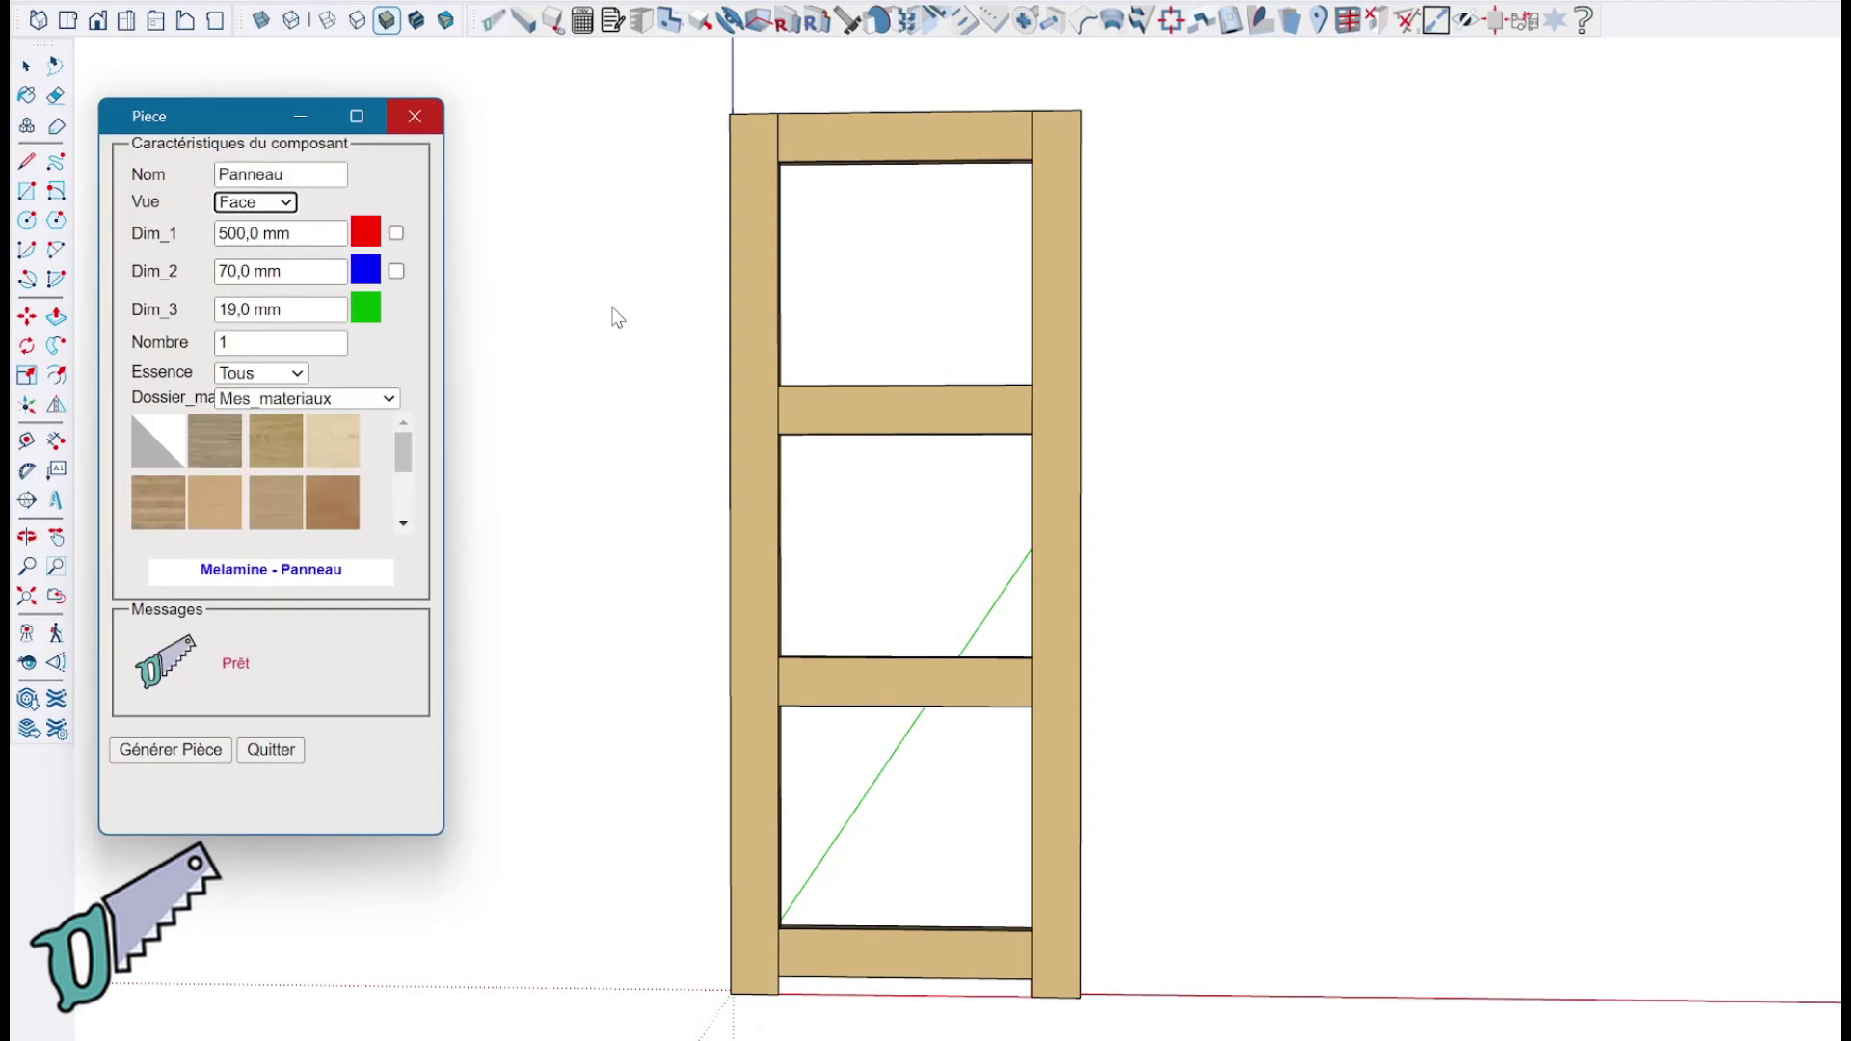
key("Tab")
type("4")
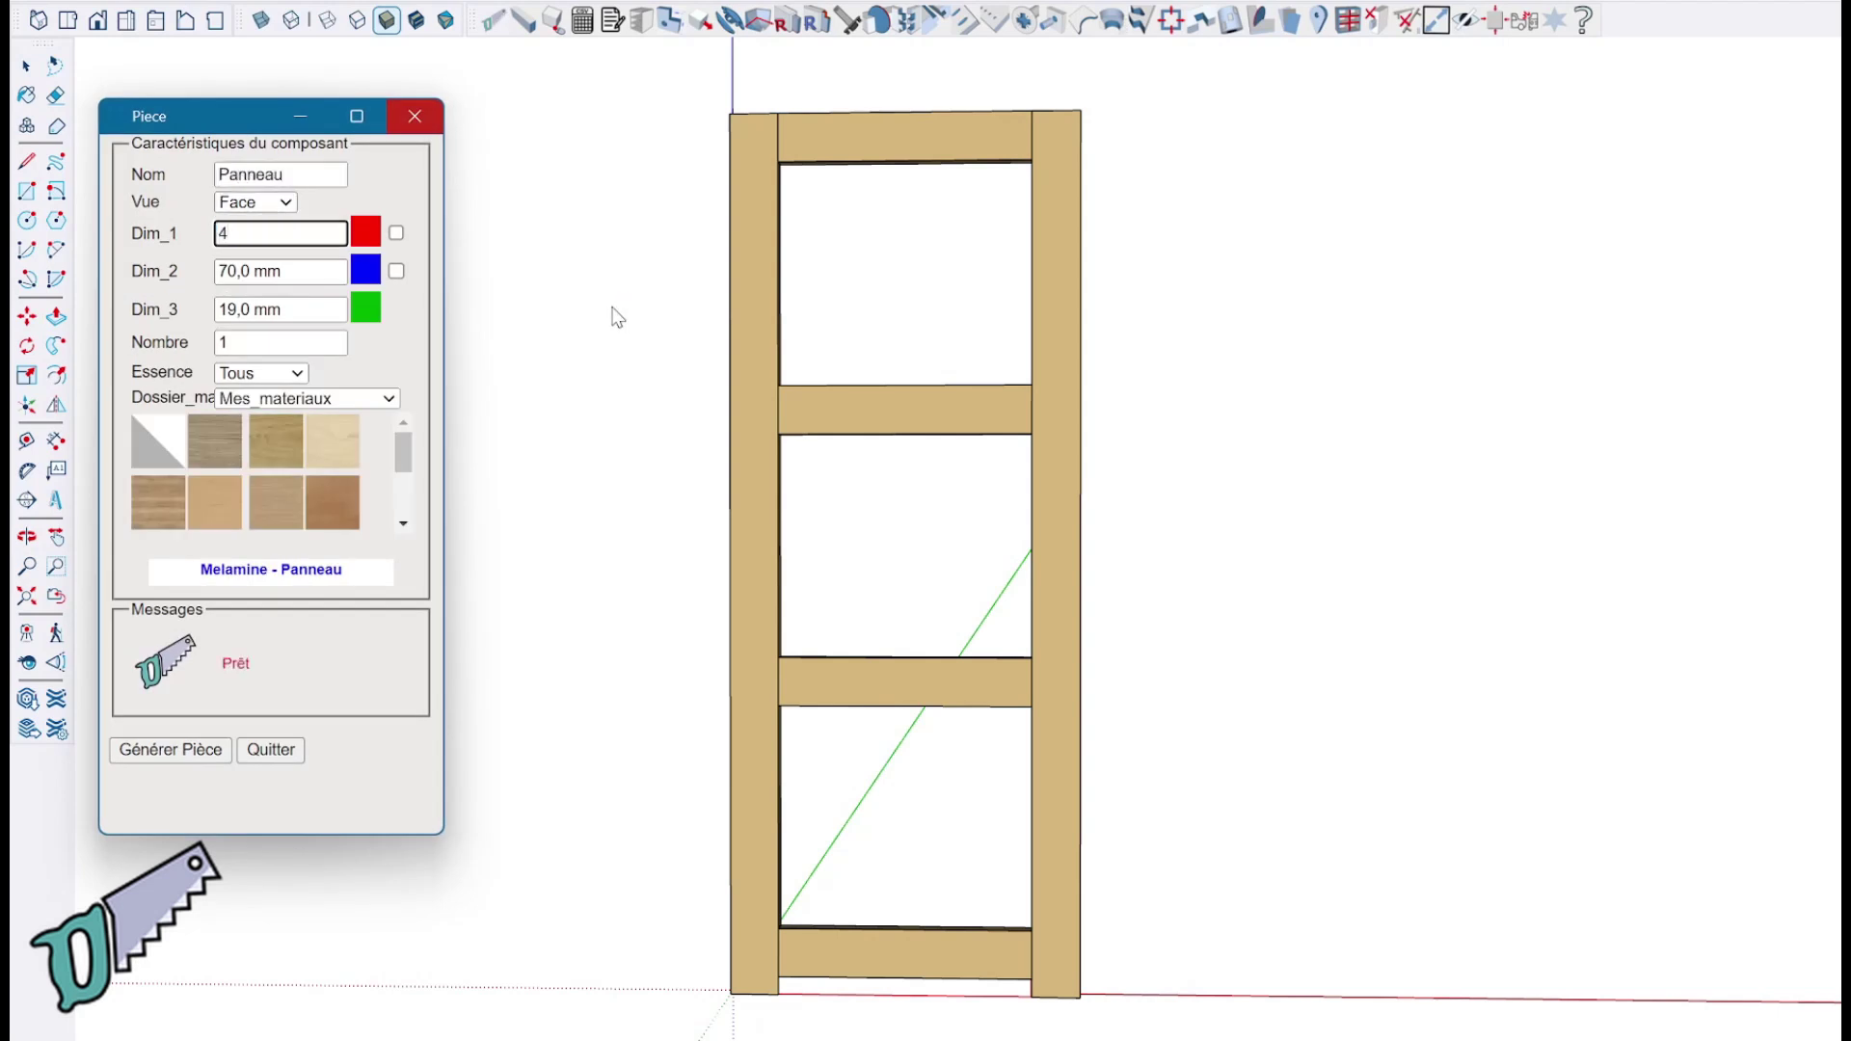
key("Tab")
type("3")
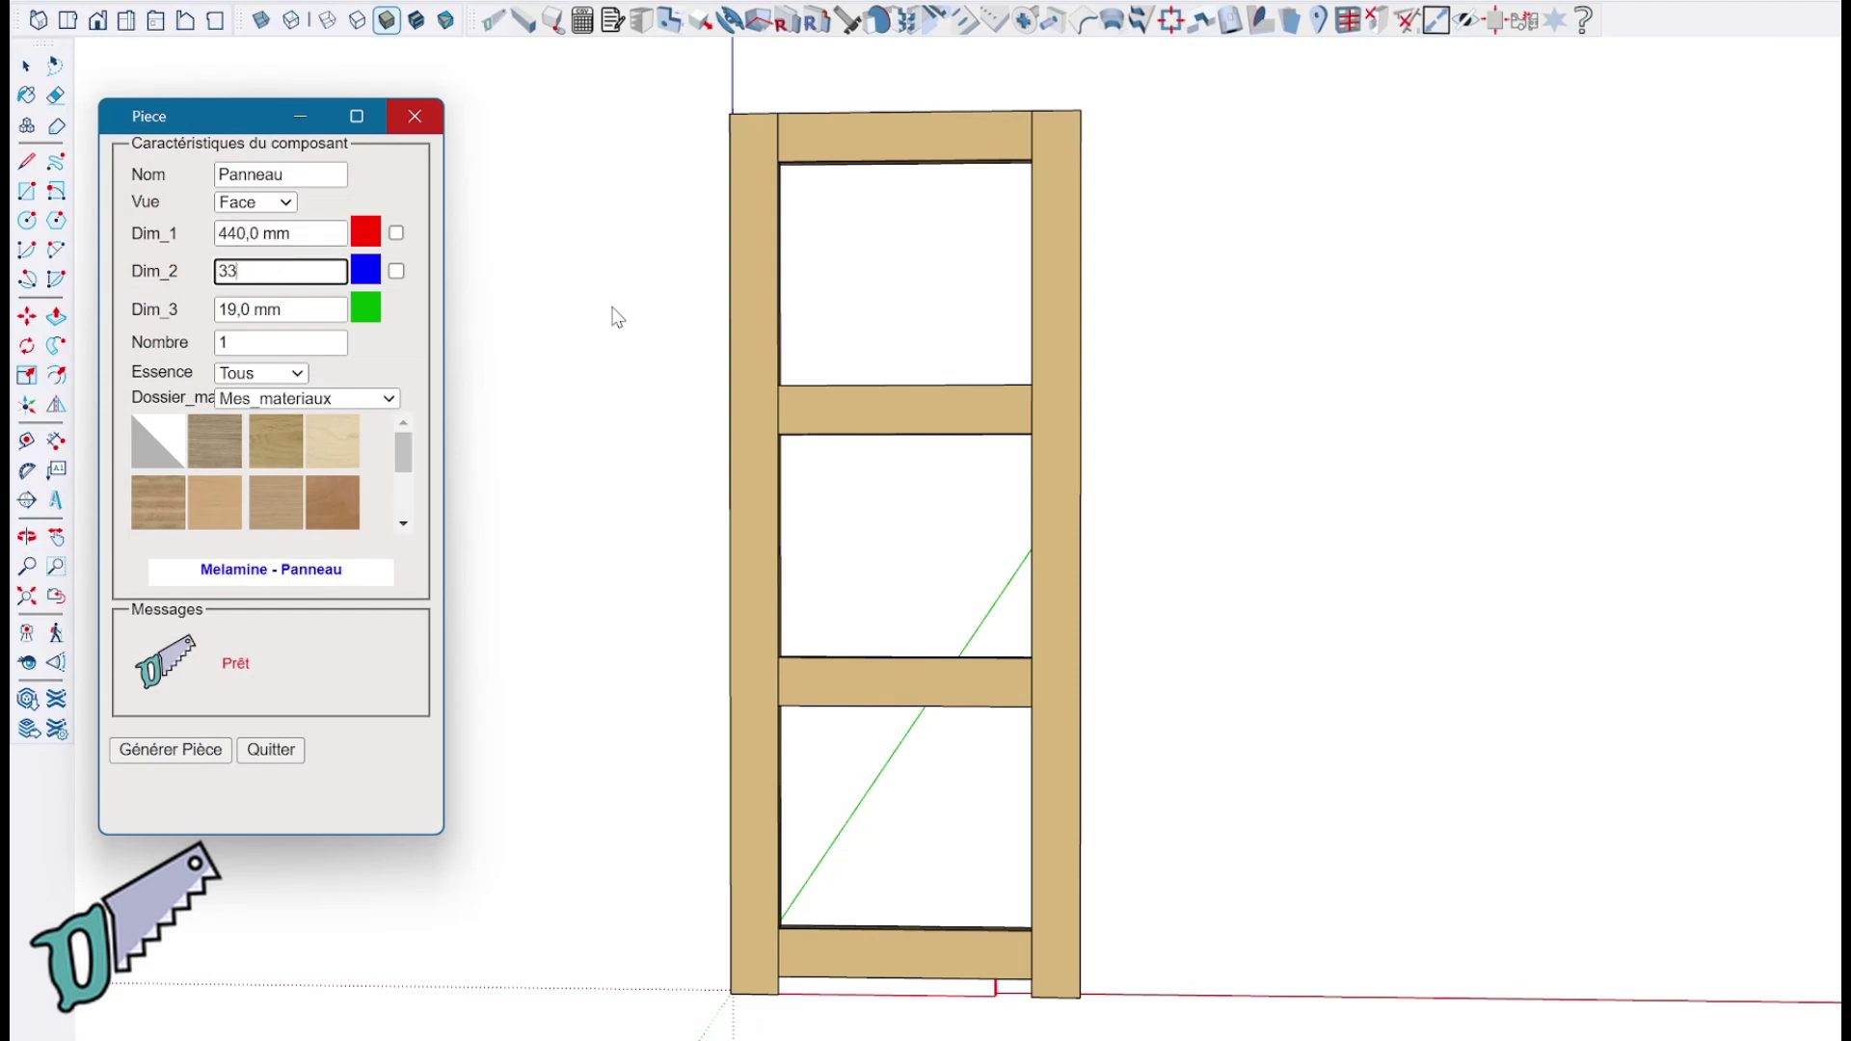
key("Tab")
type("20")
key("Tab")
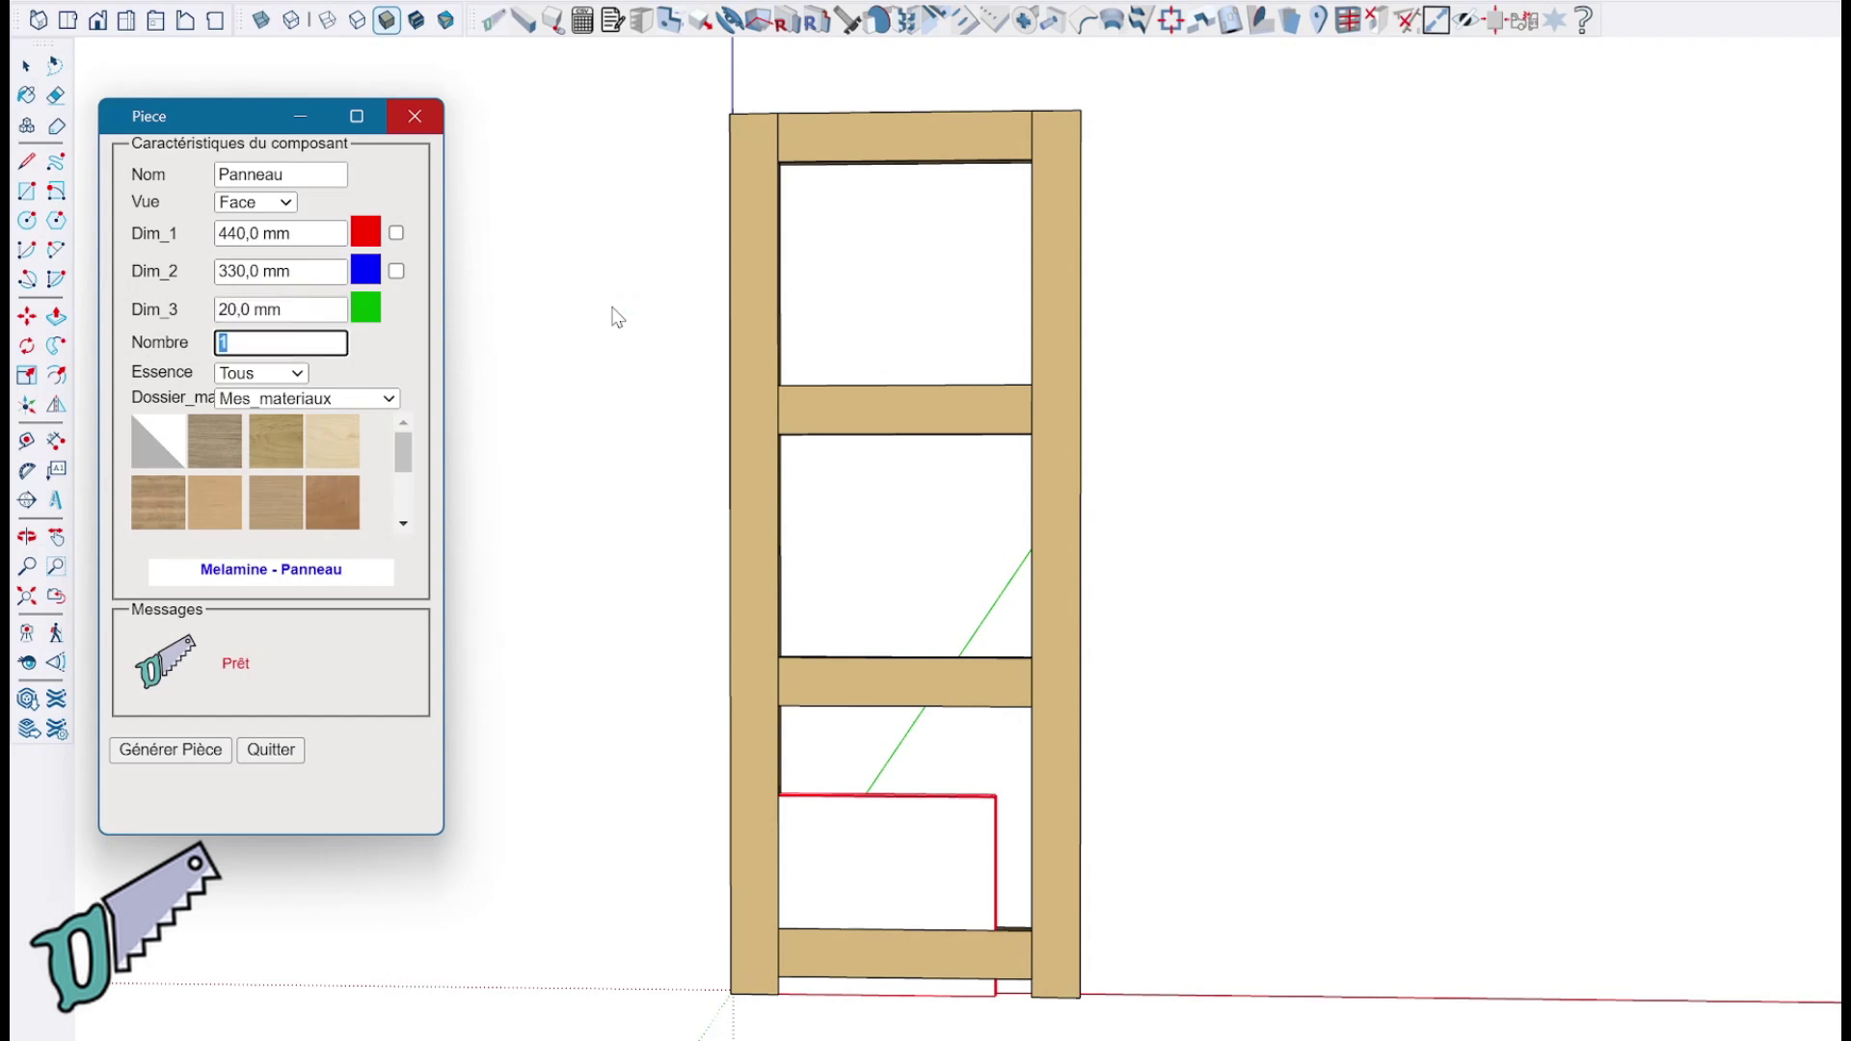
Step: Generate the panel in Chene - Massif and move it clear of the frame, to the right of the door
left_click(287, 465)
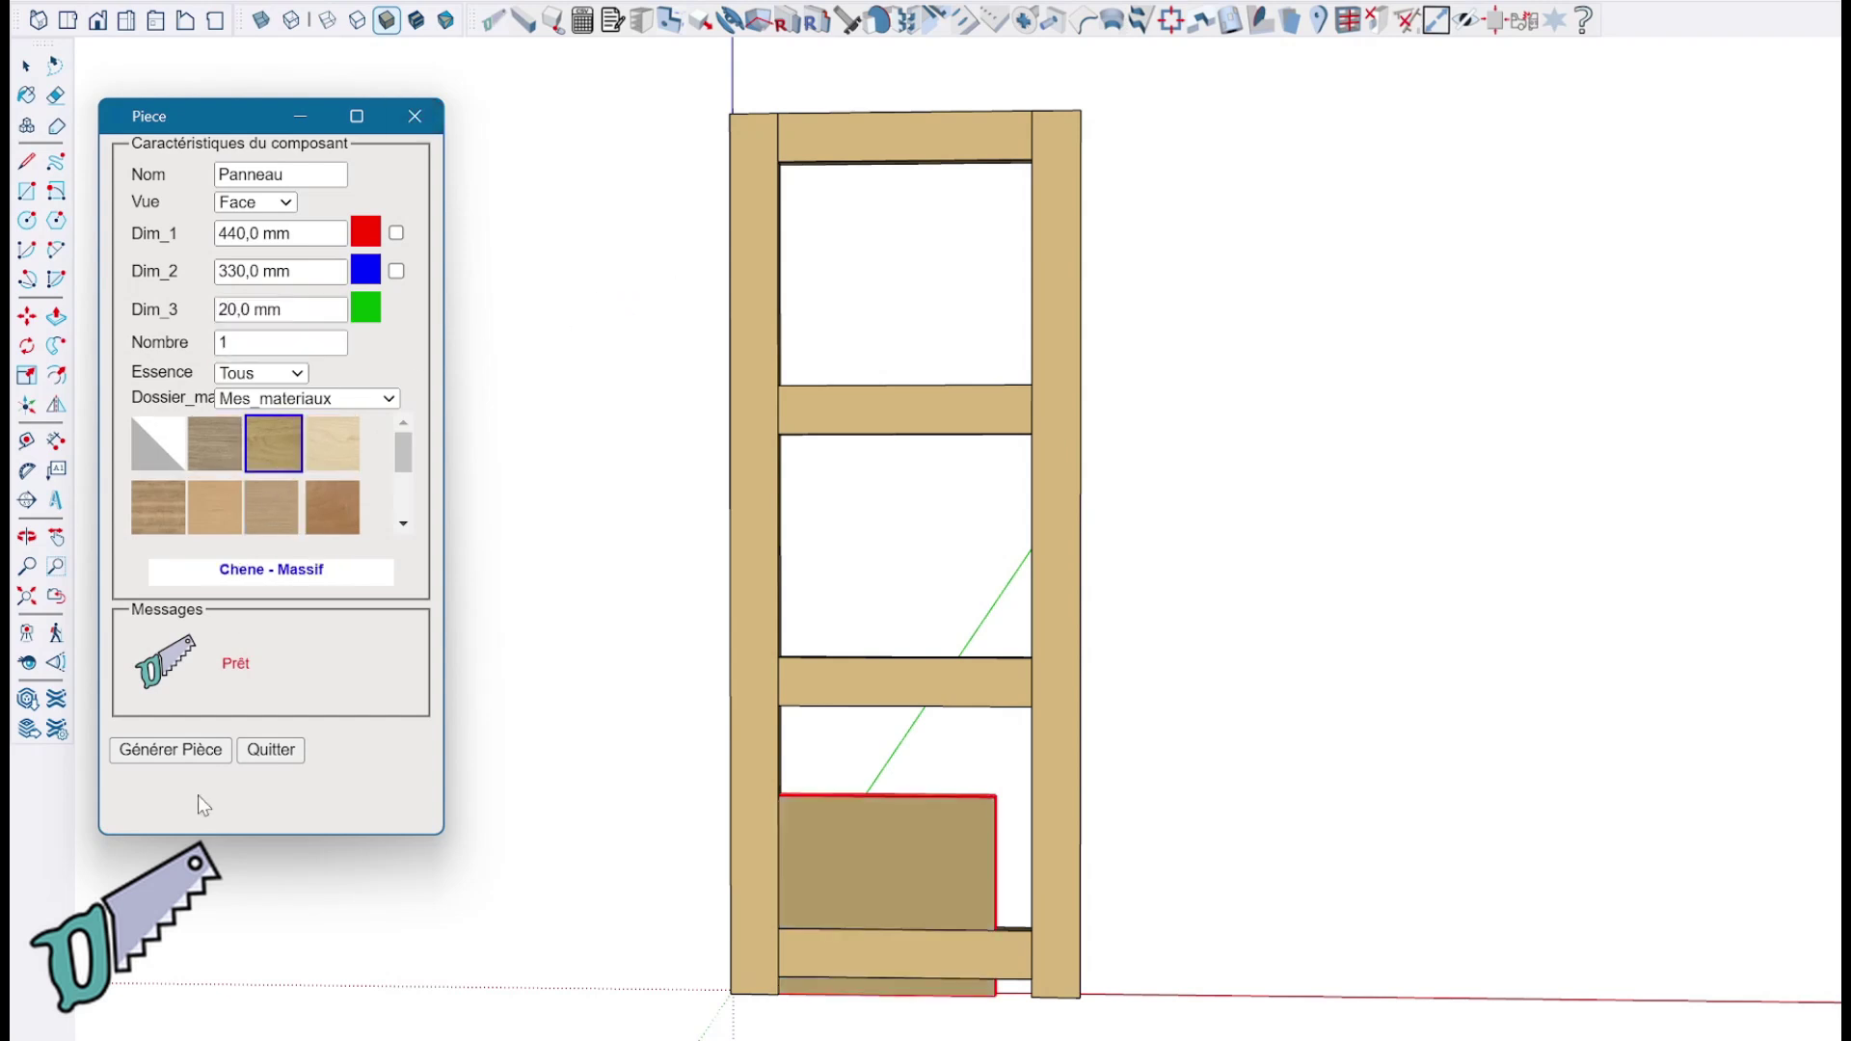
left_click(210, 756)
left_click(278, 750)
left_click(885, 887)
key("m")
left_click_drag(877, 889, 1405, 645)
key("space")
left_click(1309, 346)
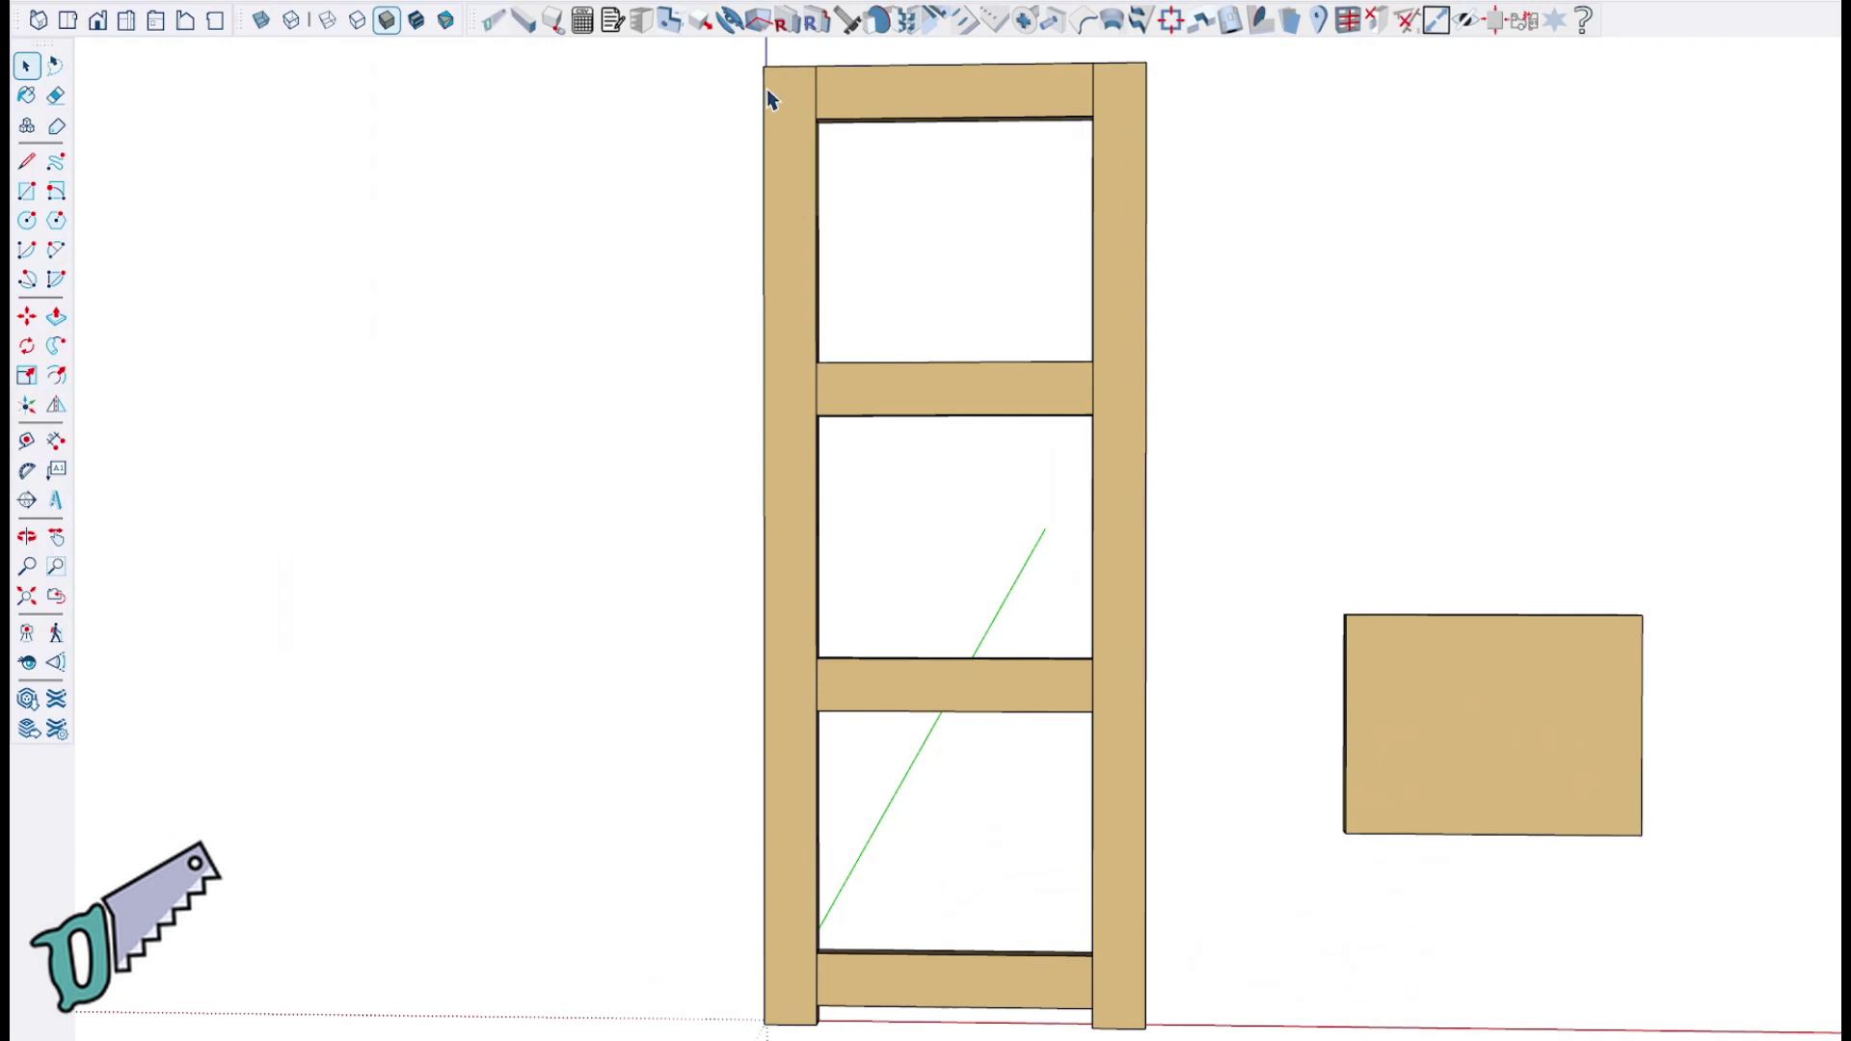
Step: Set up a Feuillure contour machining with a rebate depth of 20 mm and a width of 5 mm
left_click(760, 23)
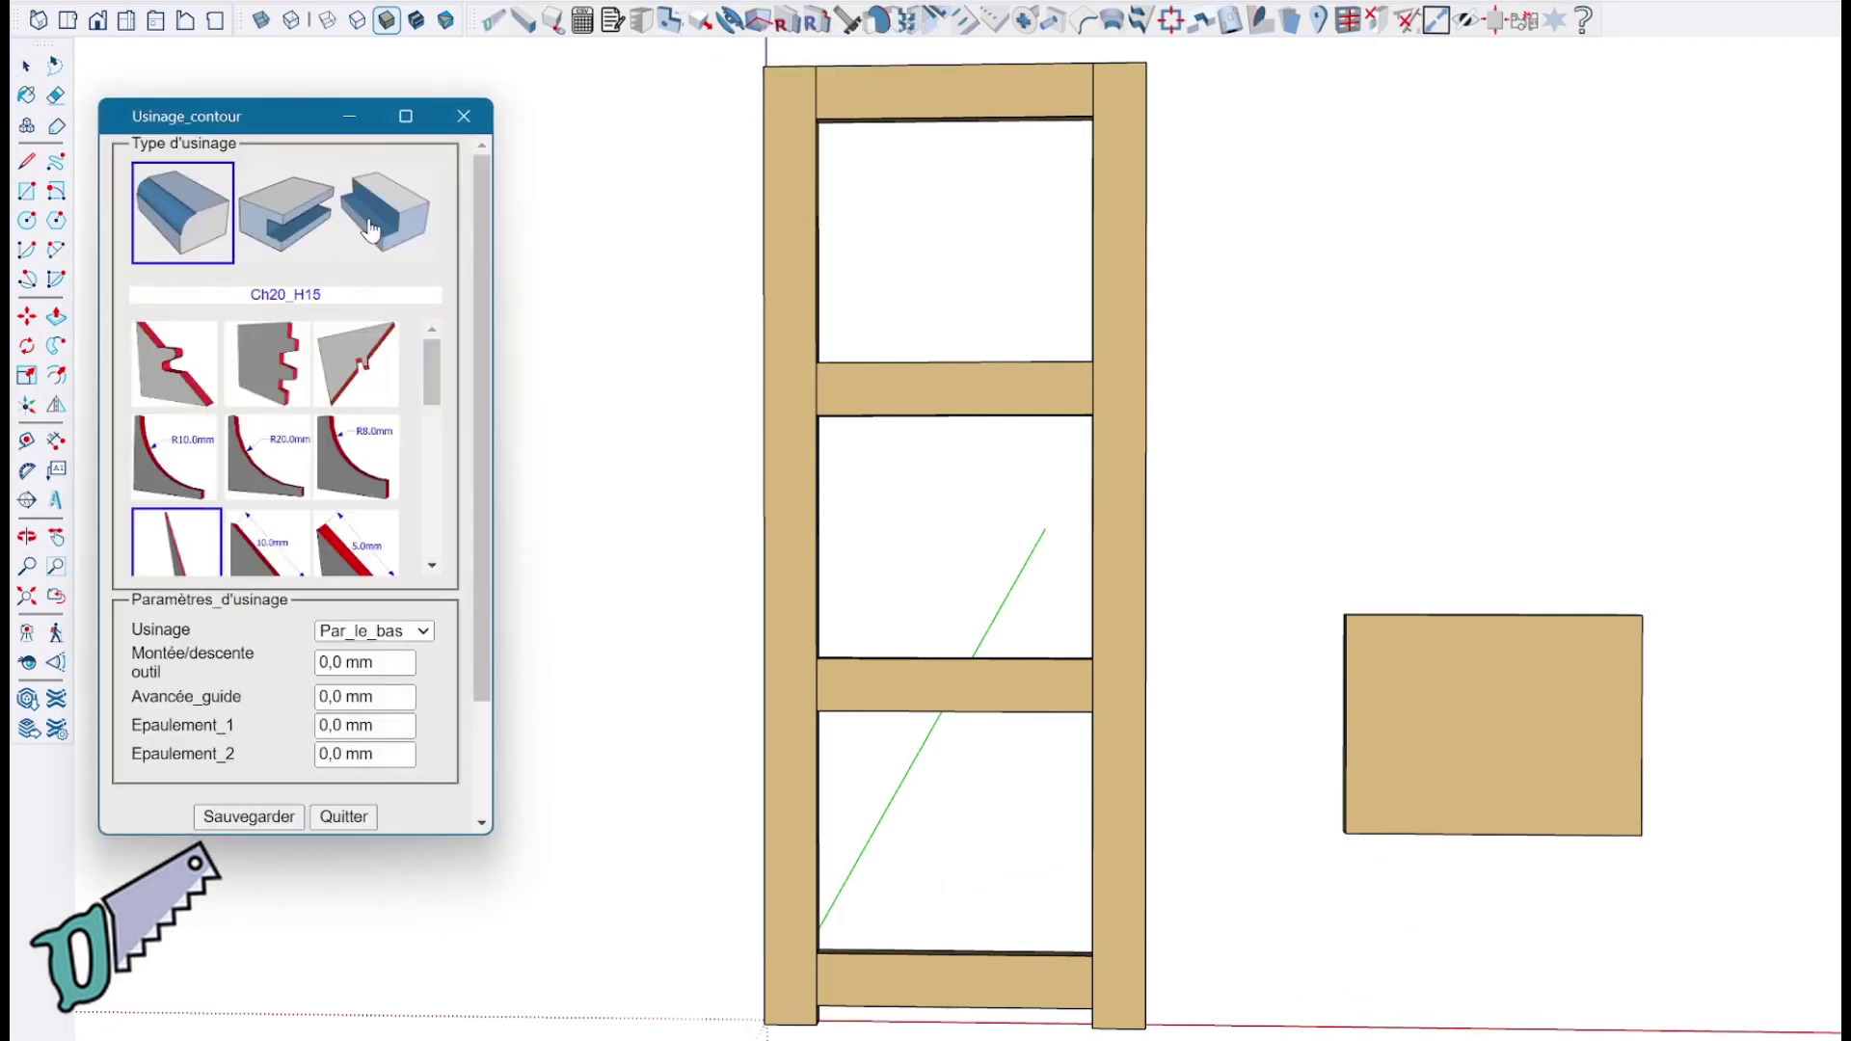
left_click(372, 228)
key("Tab")
type("20")
key("Tab")
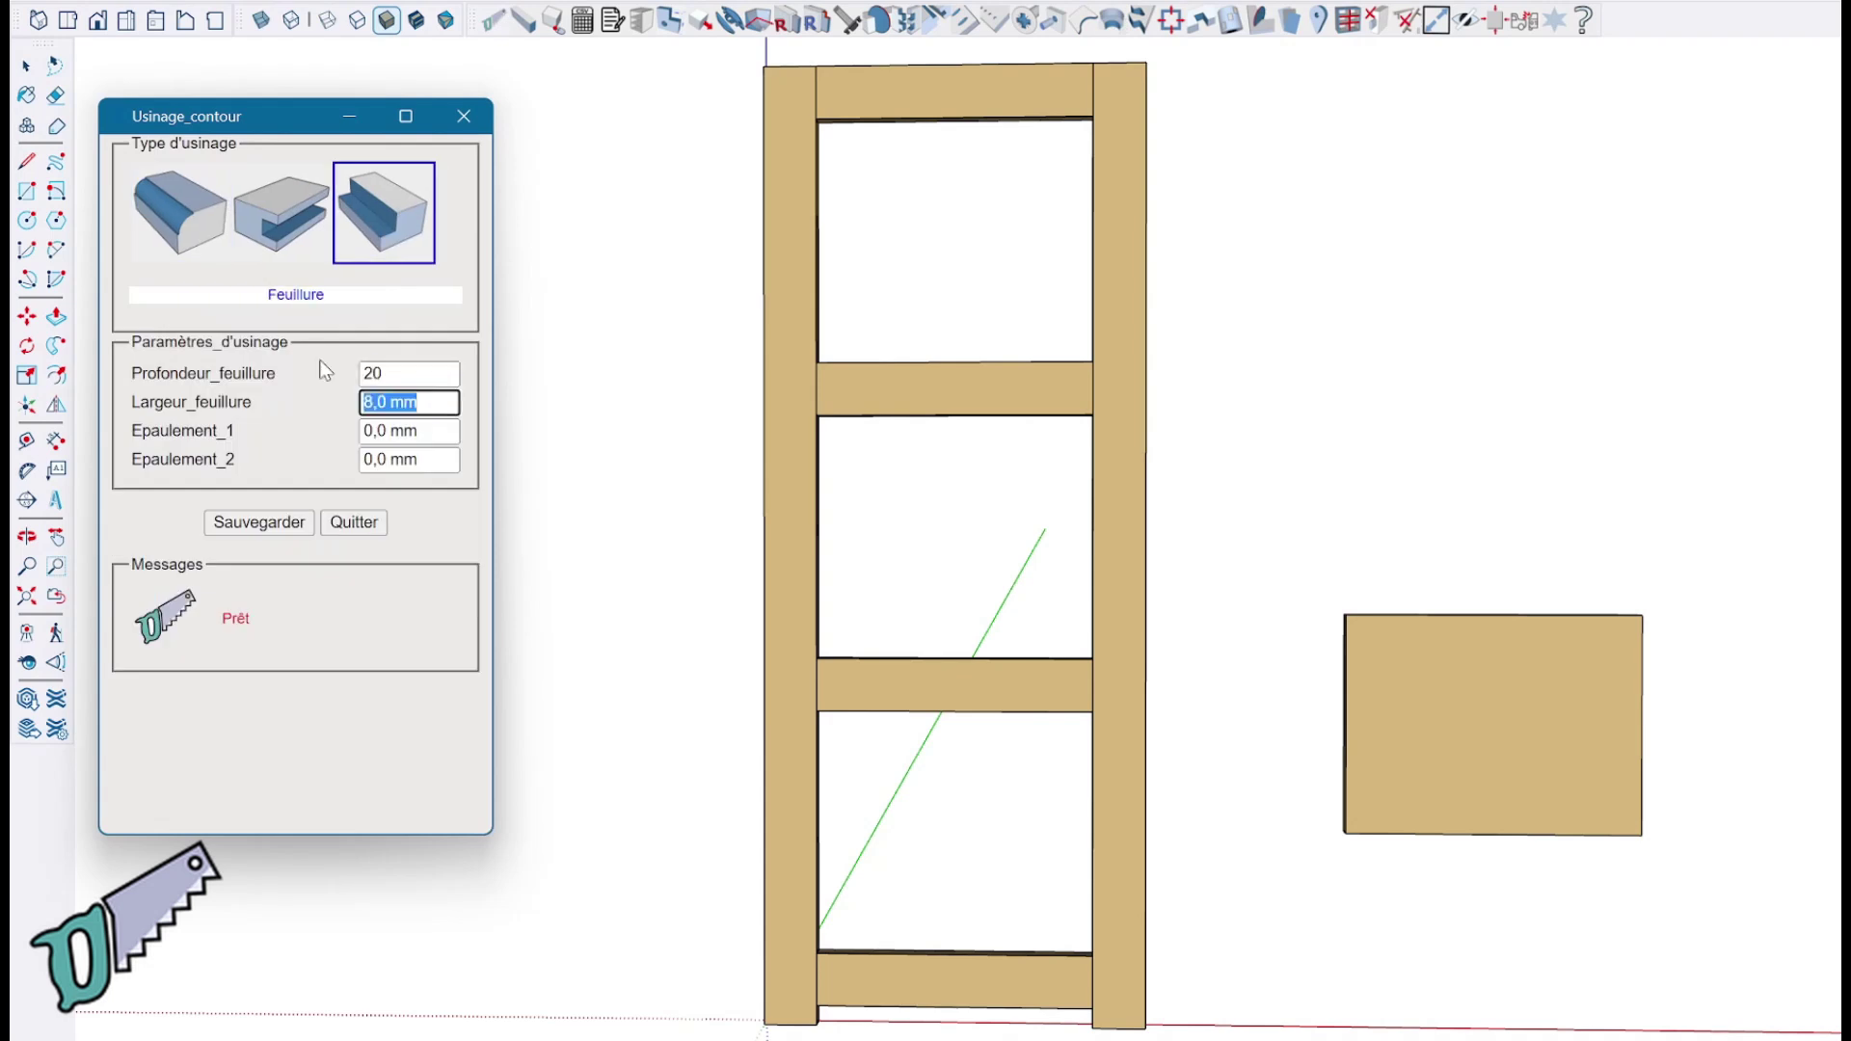
type("5")
key("Tab")
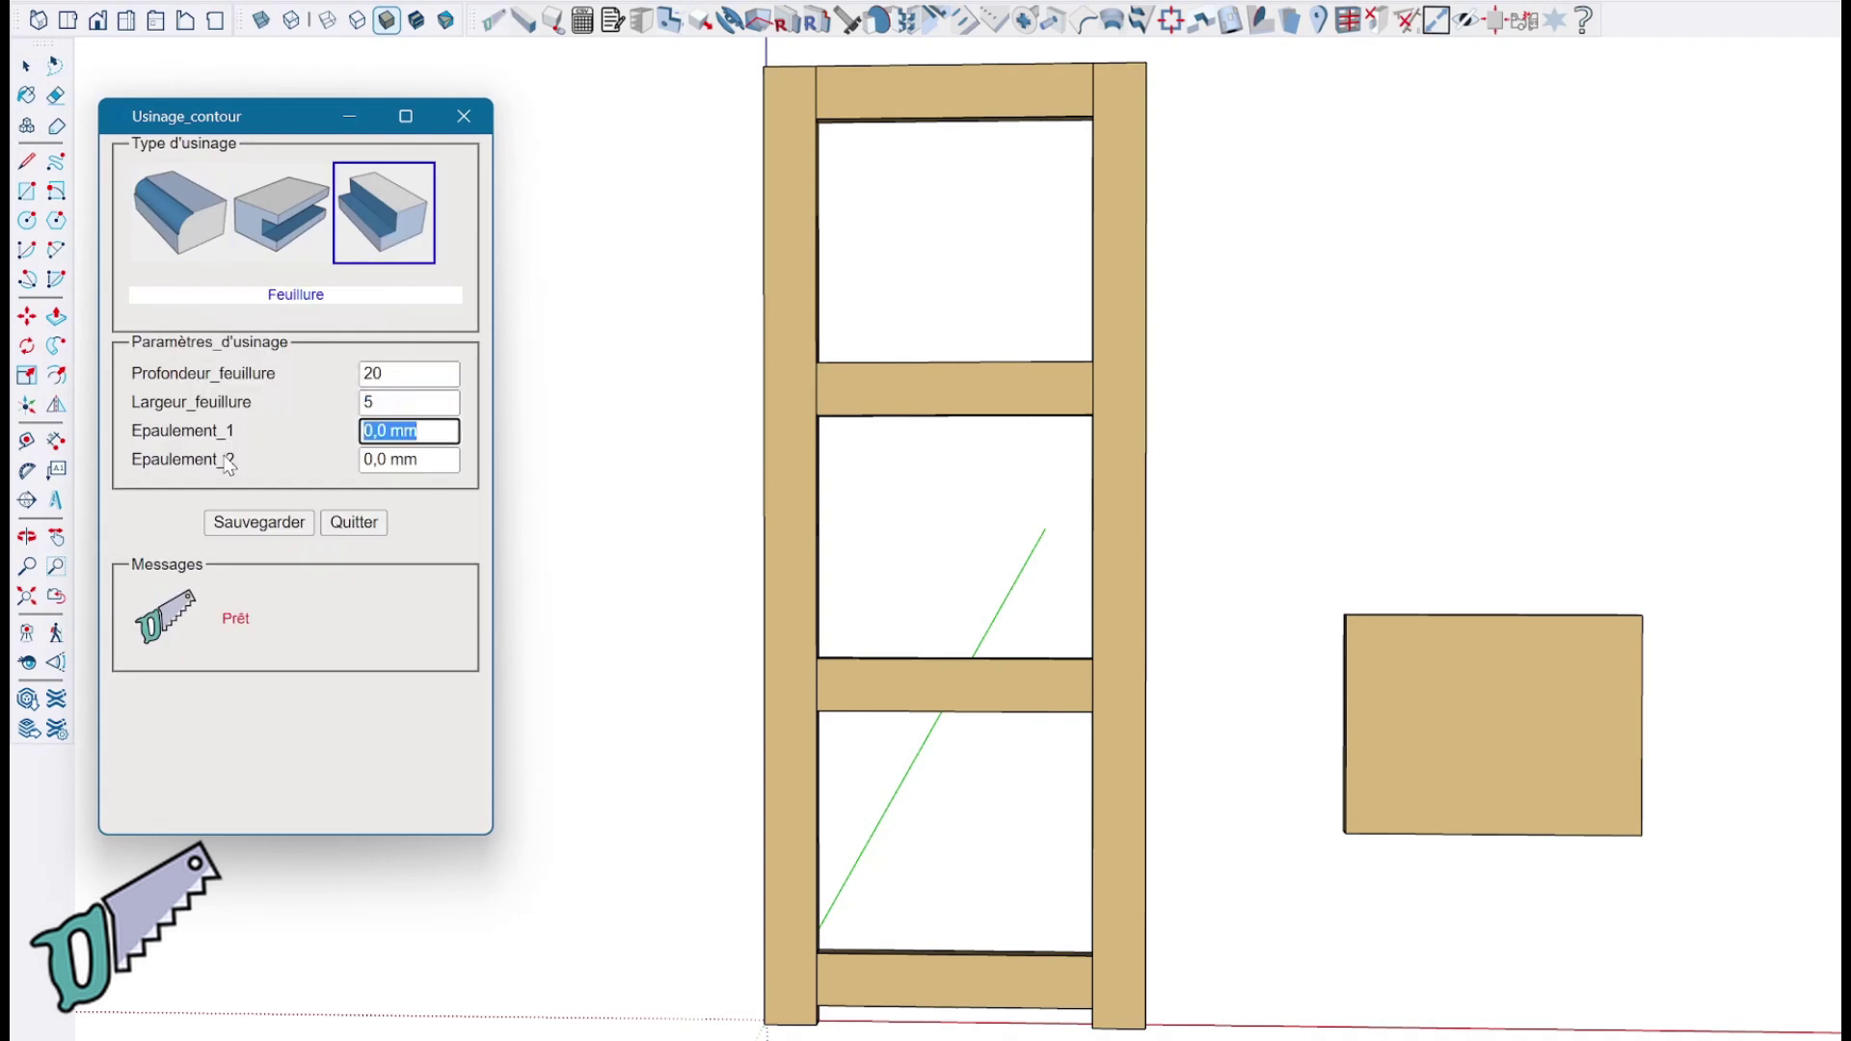
Step: Cut the rebate around the whole outline of the panel's front face
left_click(1441, 826)
right_click(1437, 821)
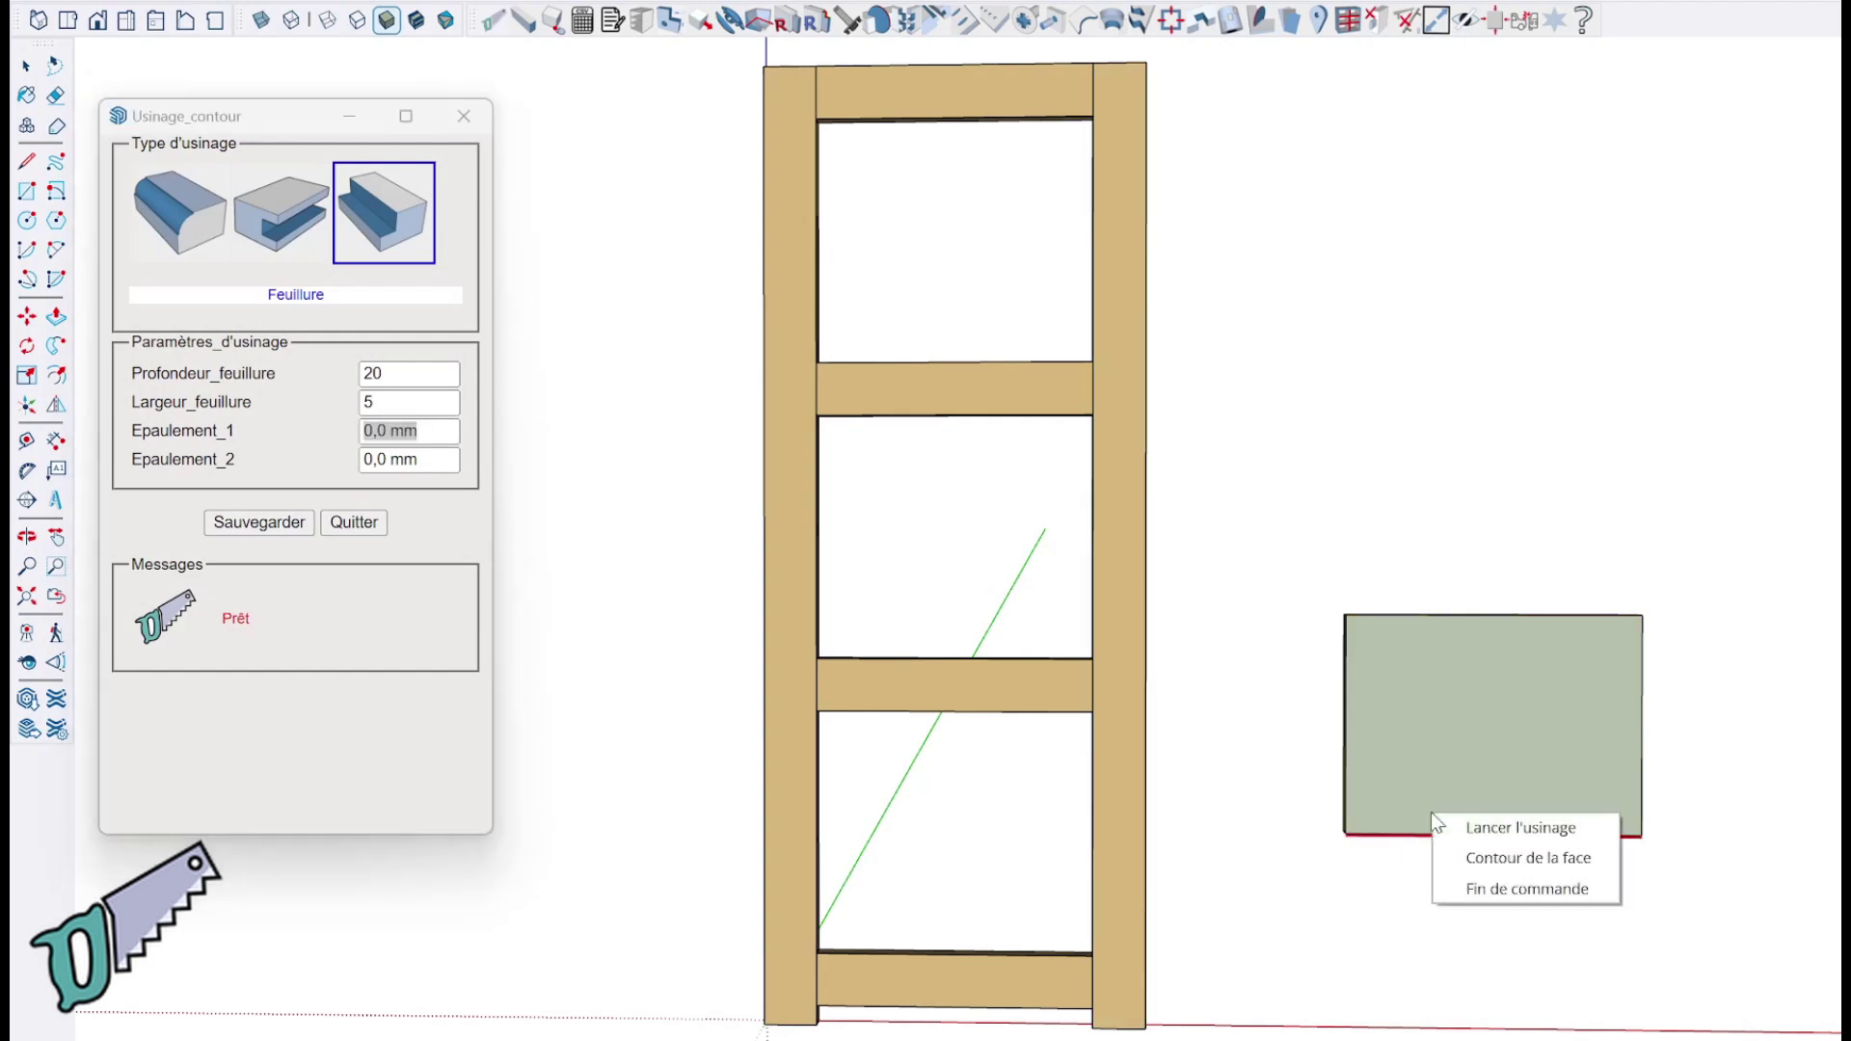
left_click(1511, 862)
right_click(1531, 805)
left_click(1543, 808)
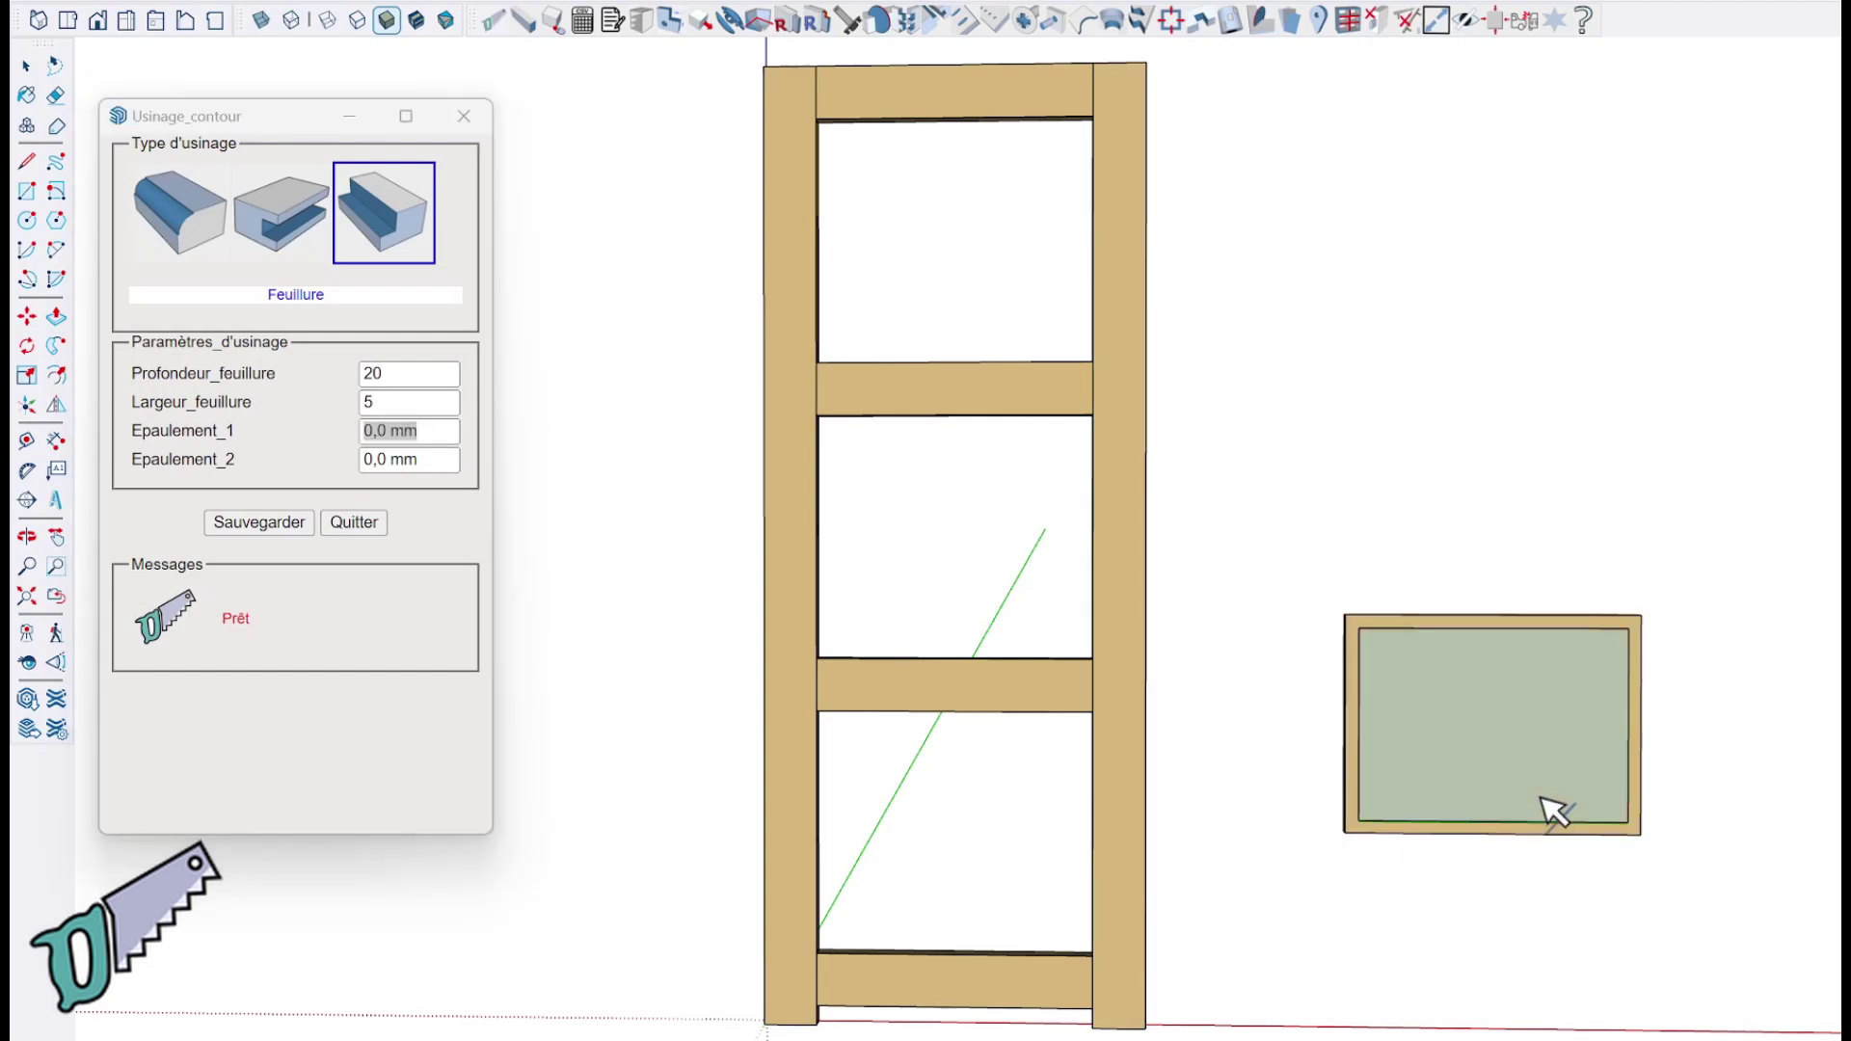
Step: Cut the same rebate around the whole outline of the panel's back face
middle_click_drag(1653, 756, 743, 723)
left_click(772, 754)
right_click(766, 750)
left_click(820, 815)
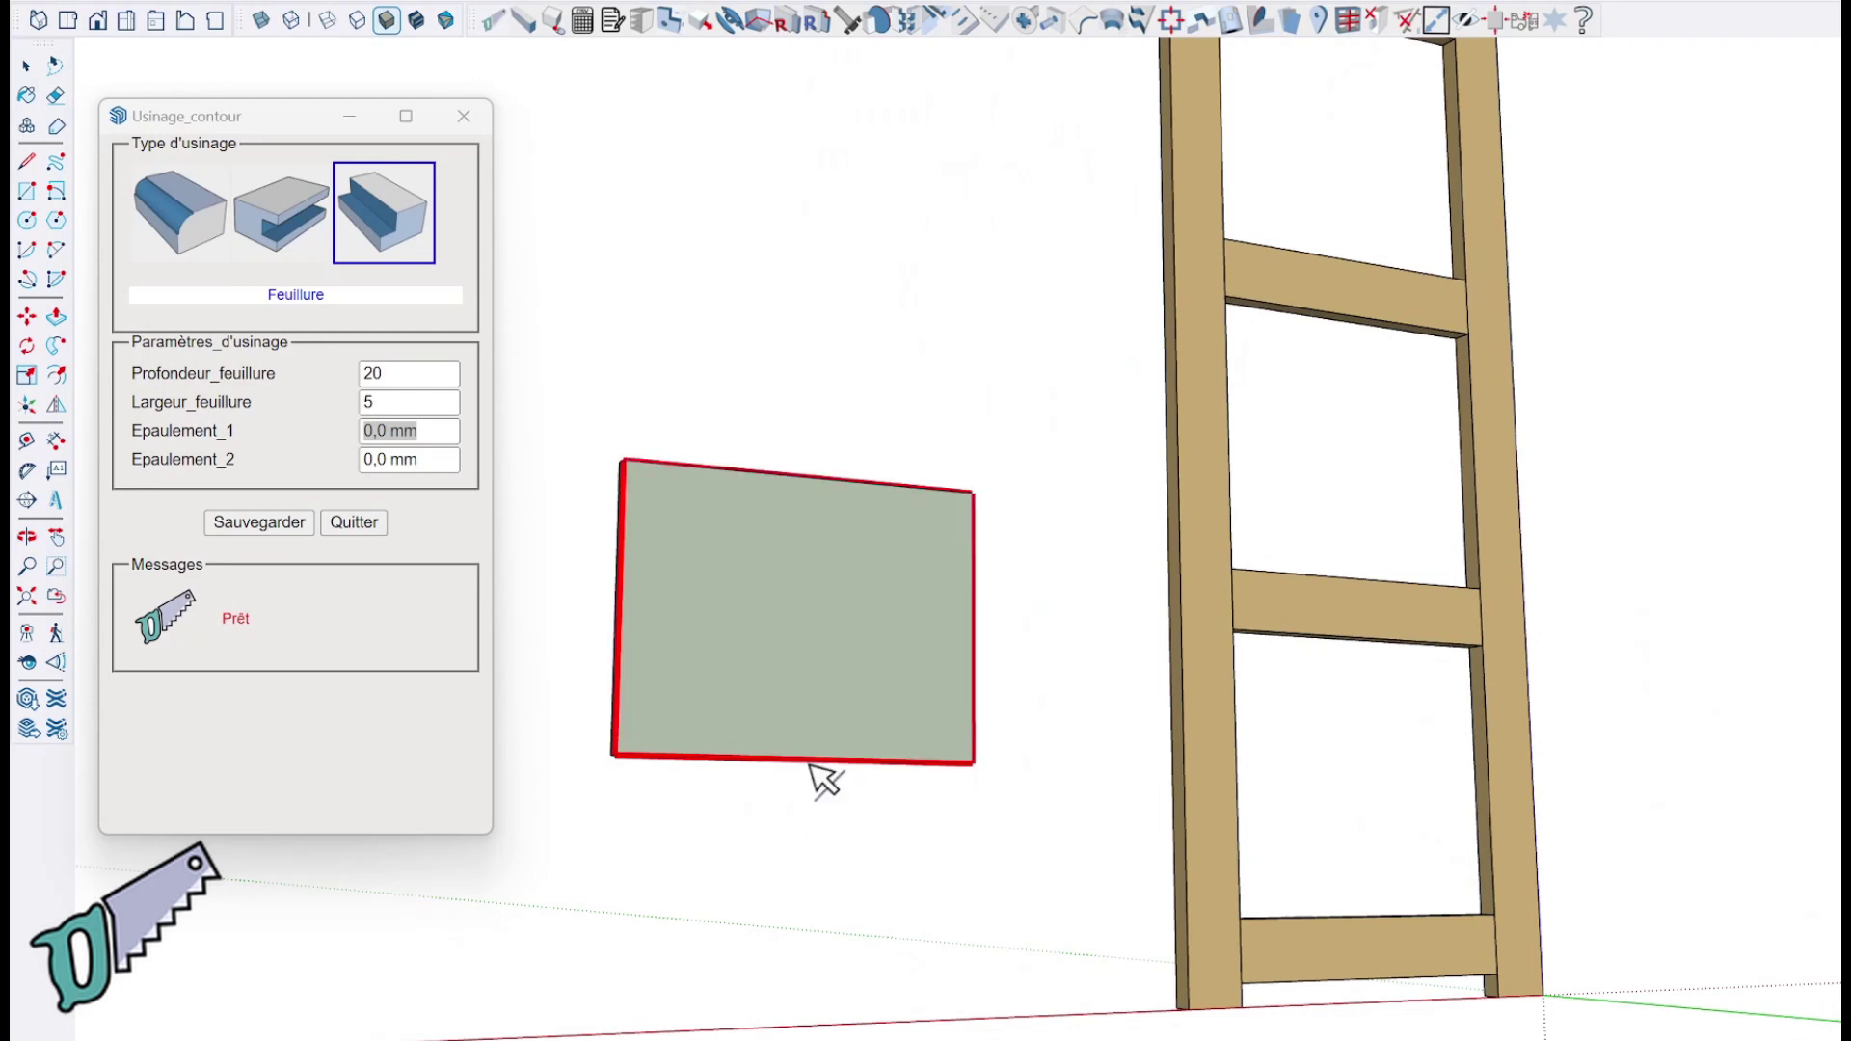
right_click(795, 661)
left_click(865, 666)
middle_click_drag(877, 680, 1837, 730)
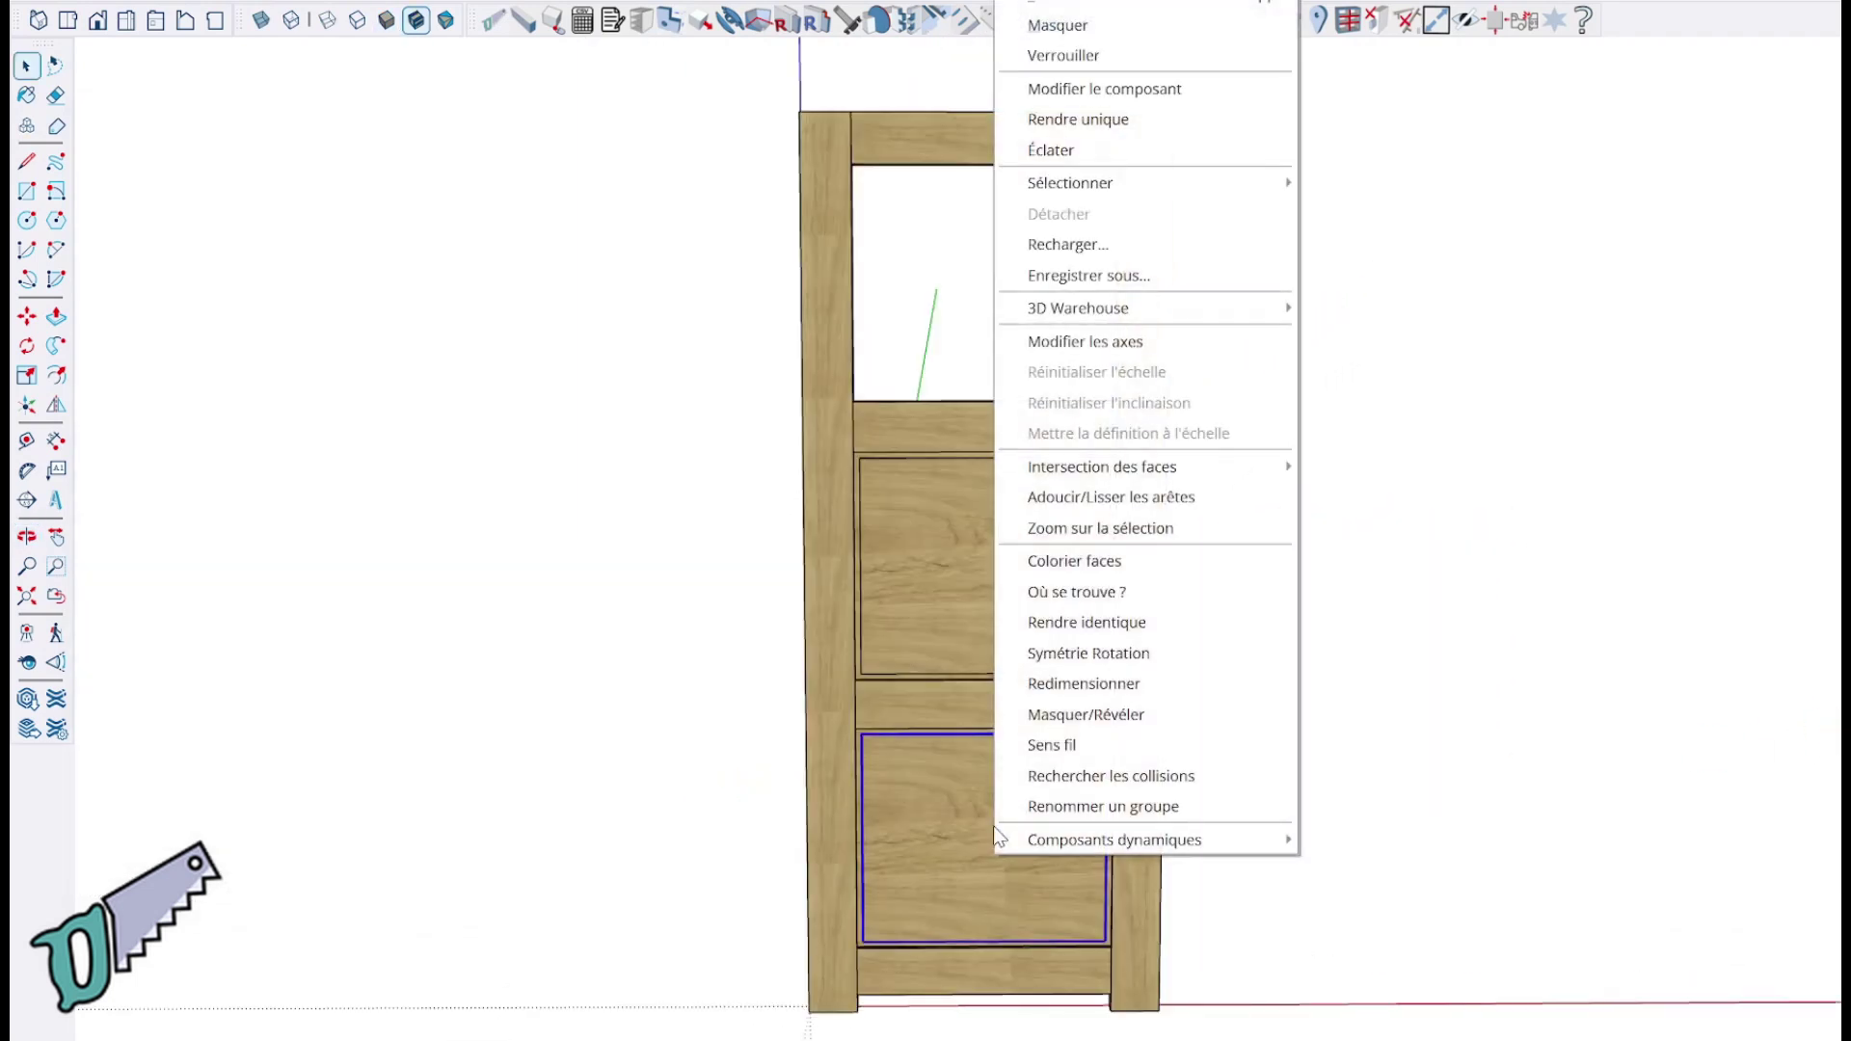
Step: Turn the wood grain of the two door panels to vertical with Sens fil
left_click(1069, 752)
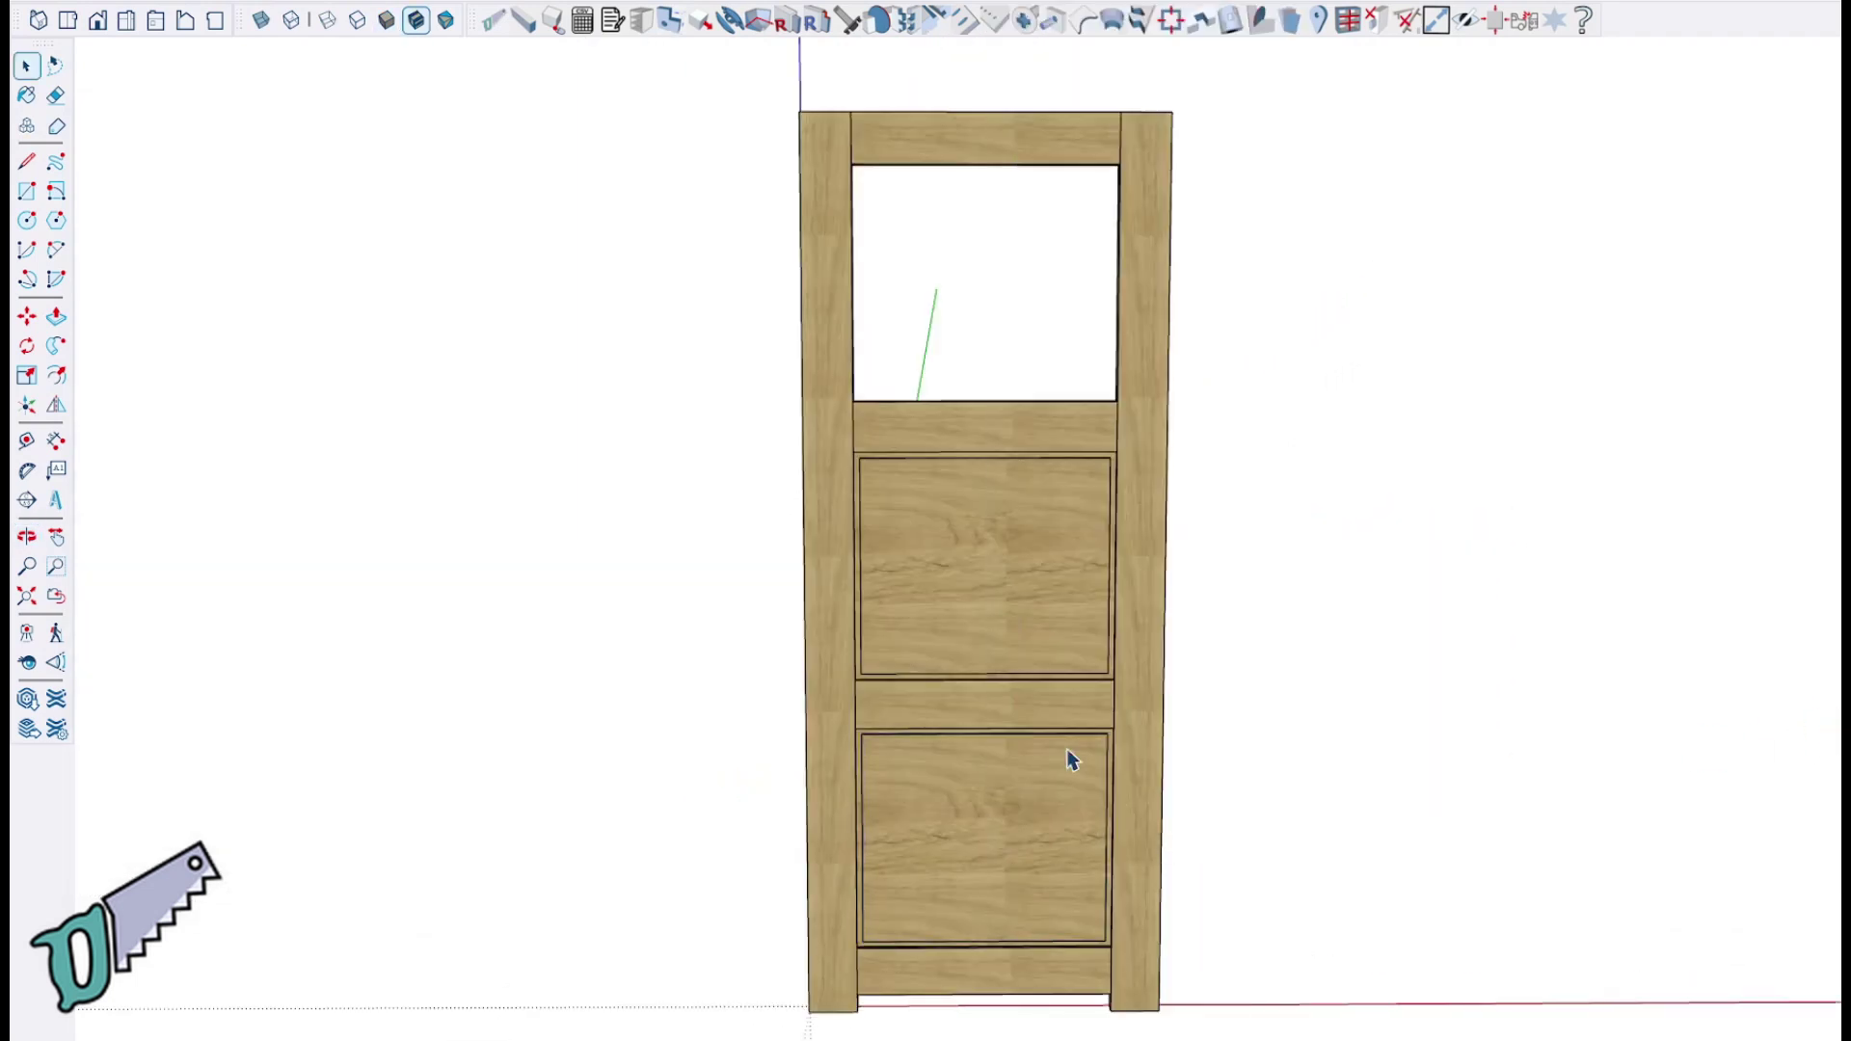
left_click(1034, 822)
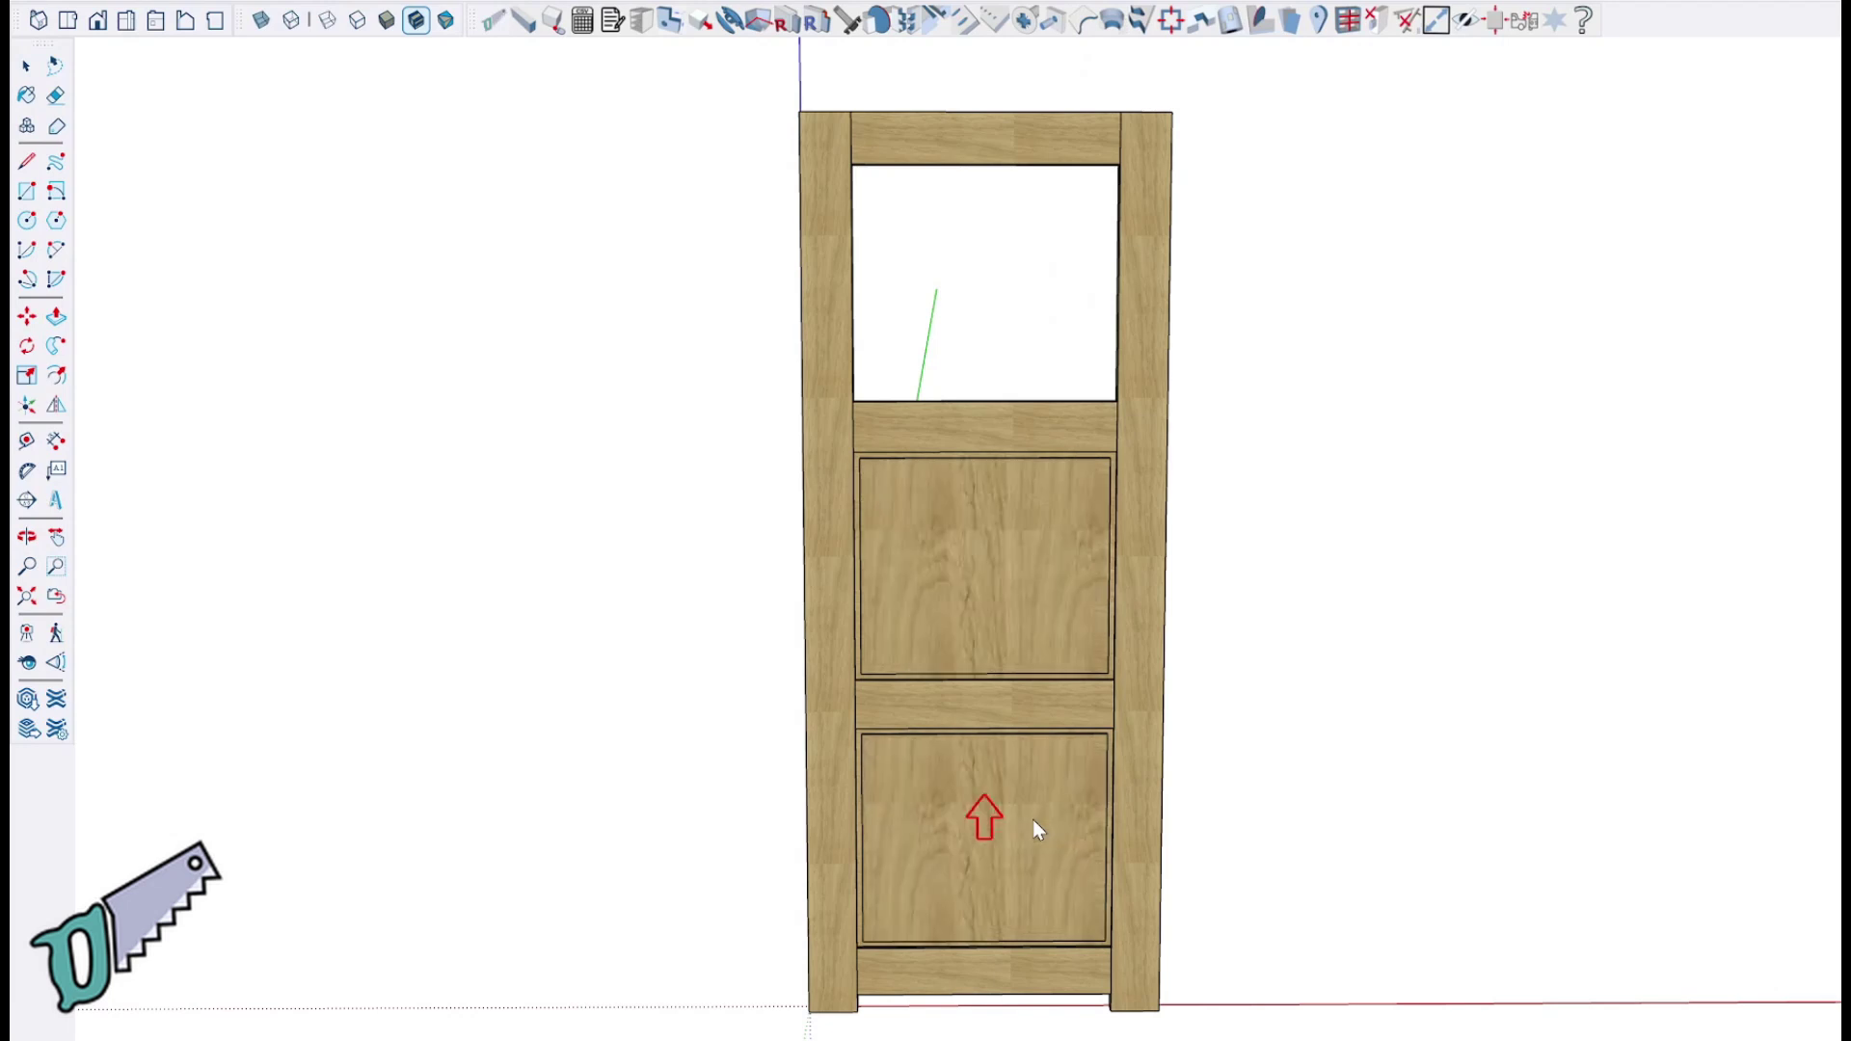
key("space")
Step: Define a new part named Lame measuring 430 × 12 × 50 mm
left_click(528, 23)
left_click_drag(298, 177, 142, 164)
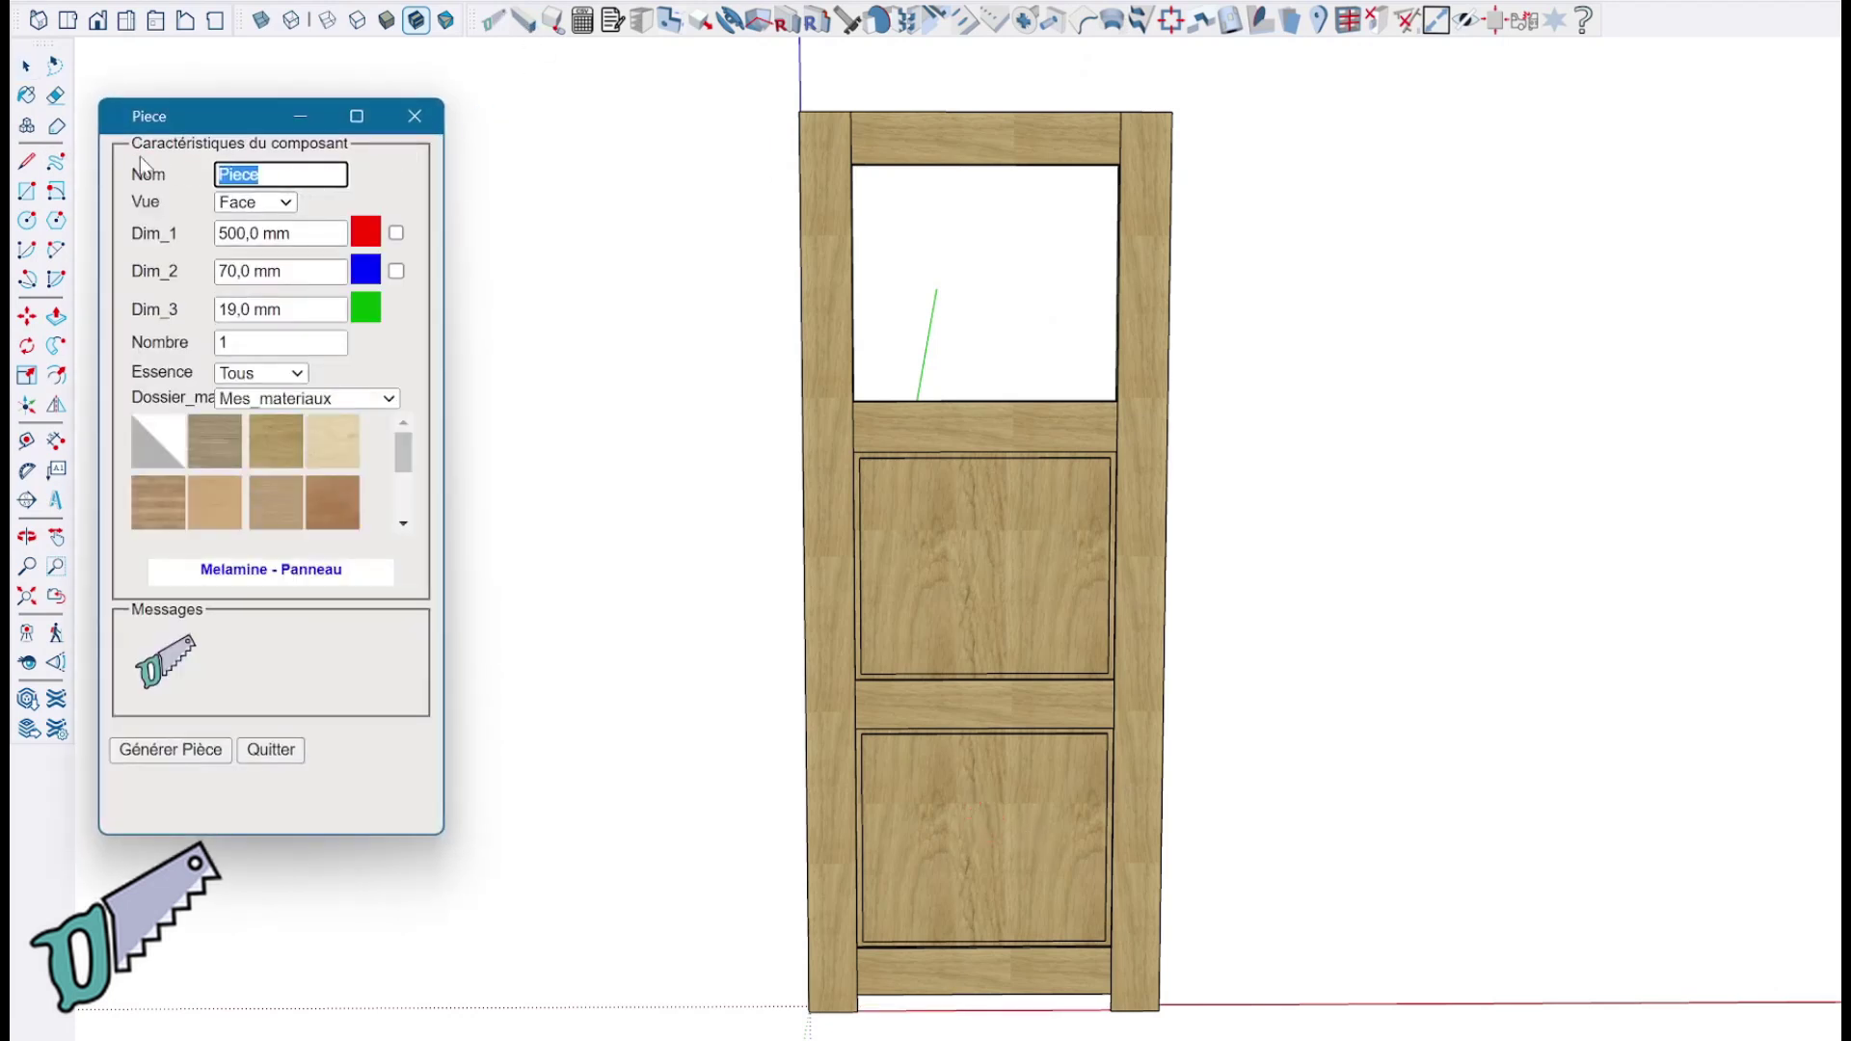
key("Tab")
key("Tab")
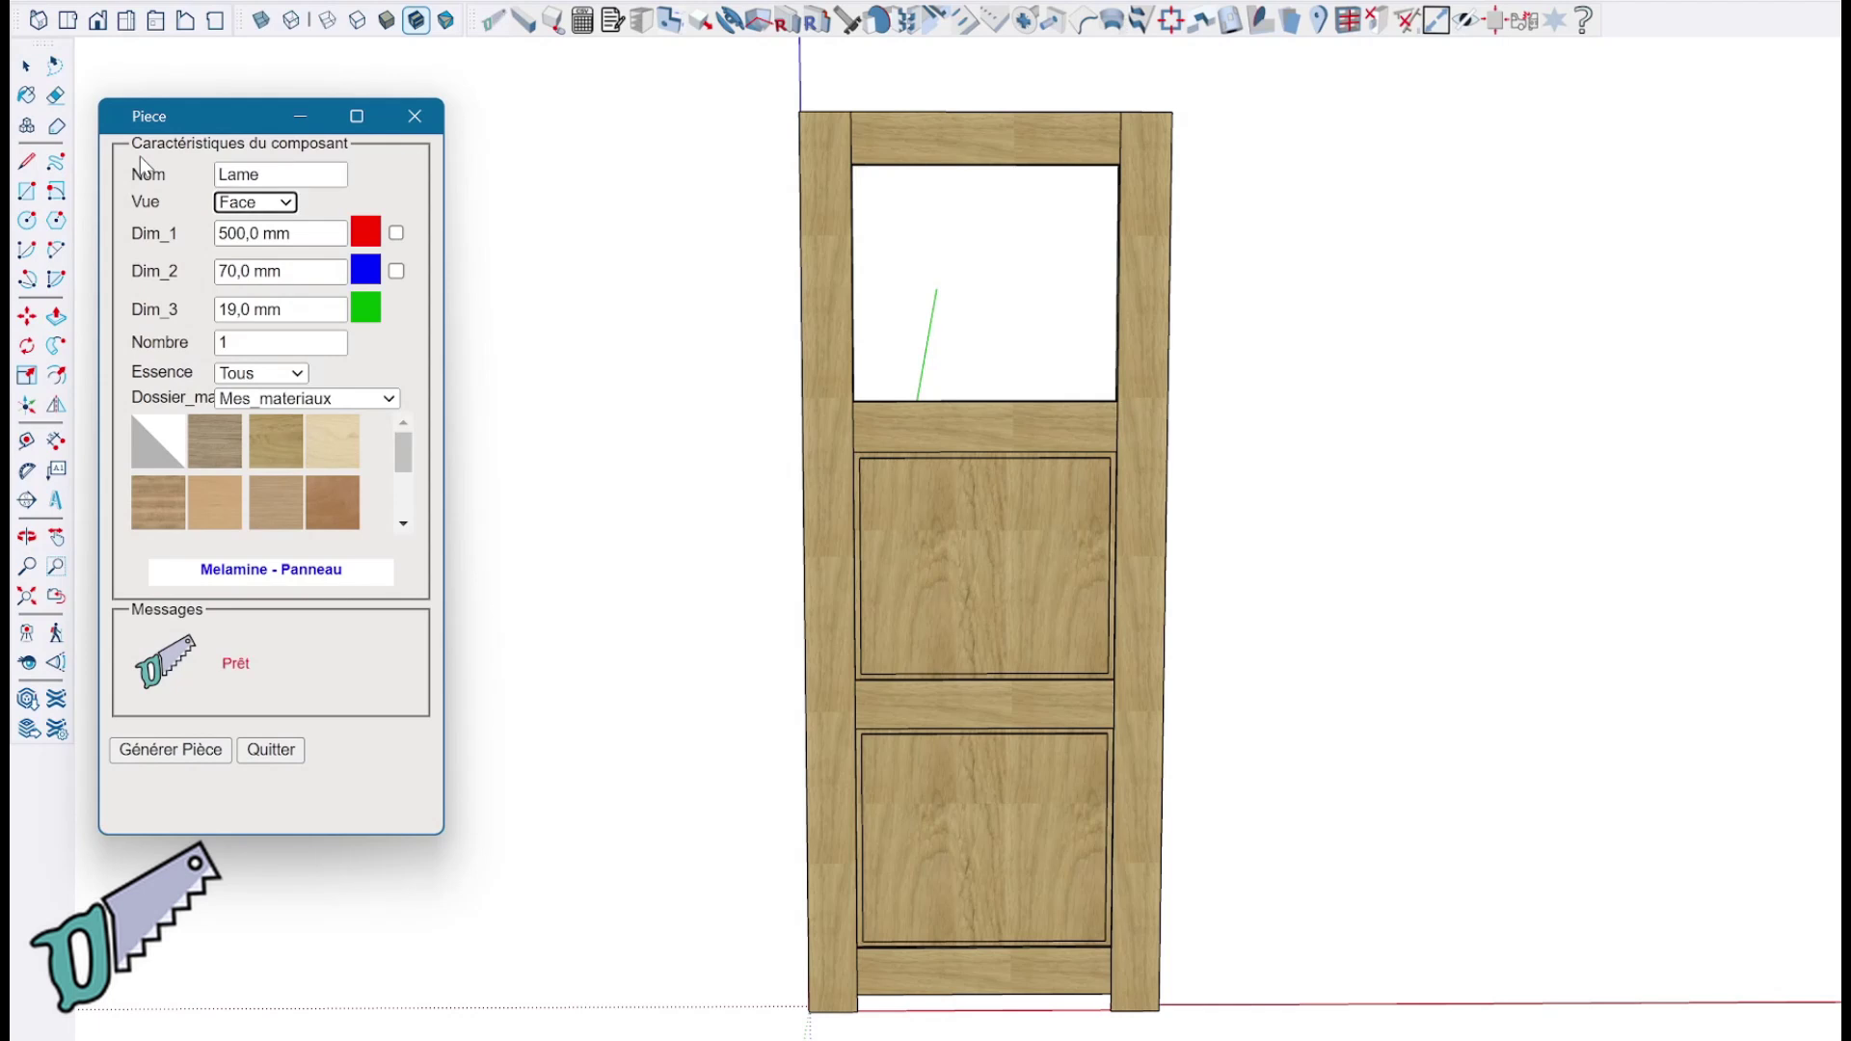
type("43")
key("Tab")
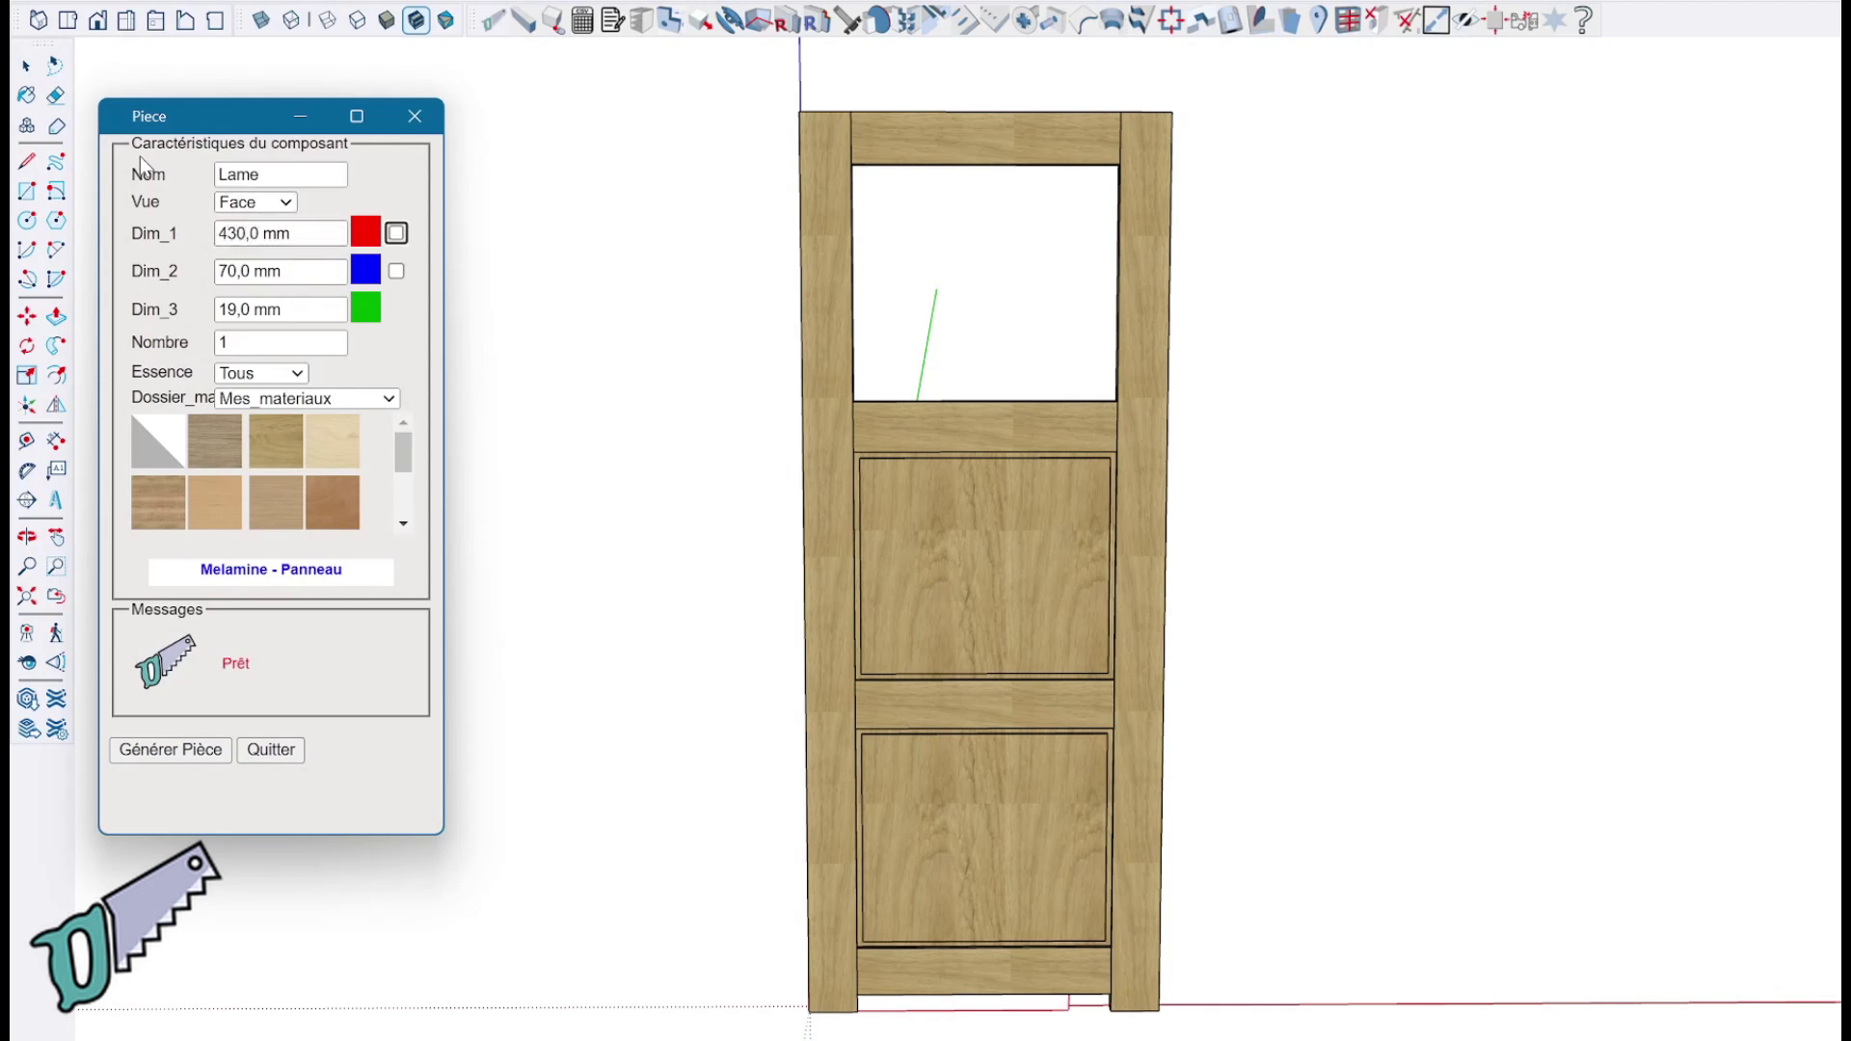
key("Tab")
type("12")
key("Tab")
key("Tab")
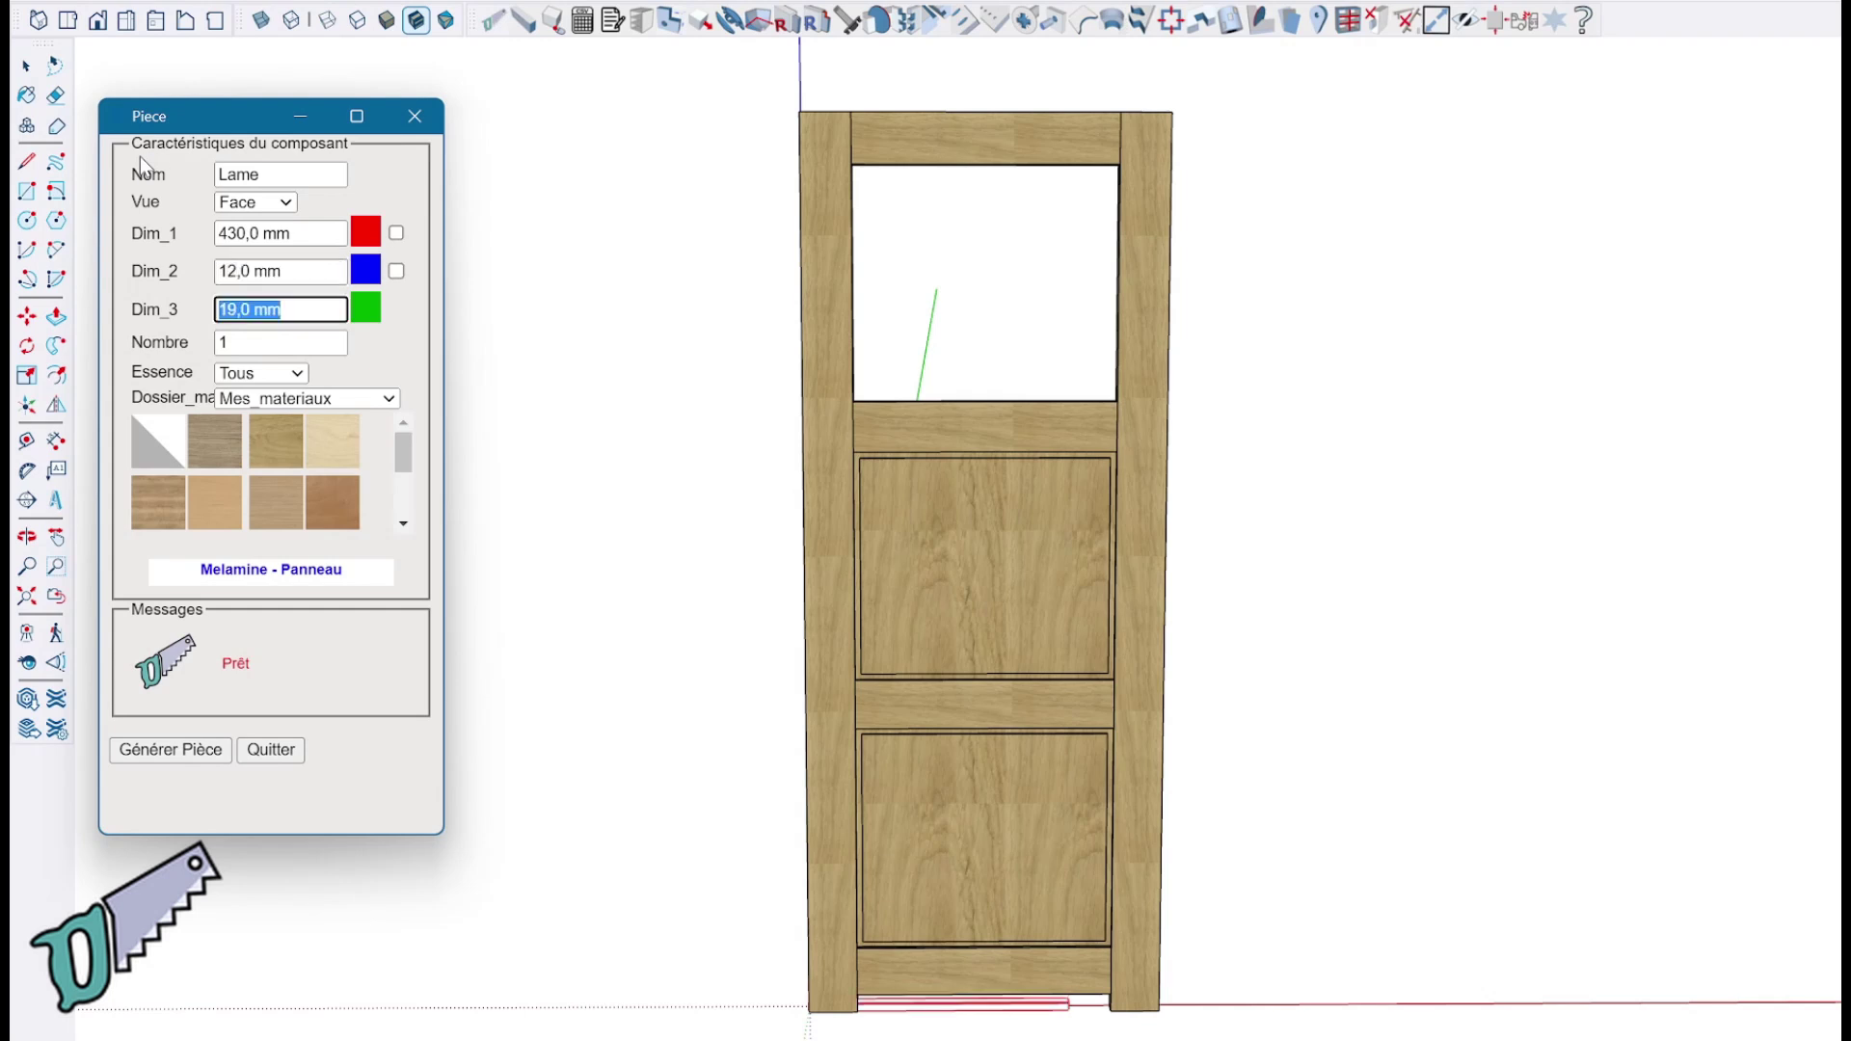
type("50")
key("Tab")
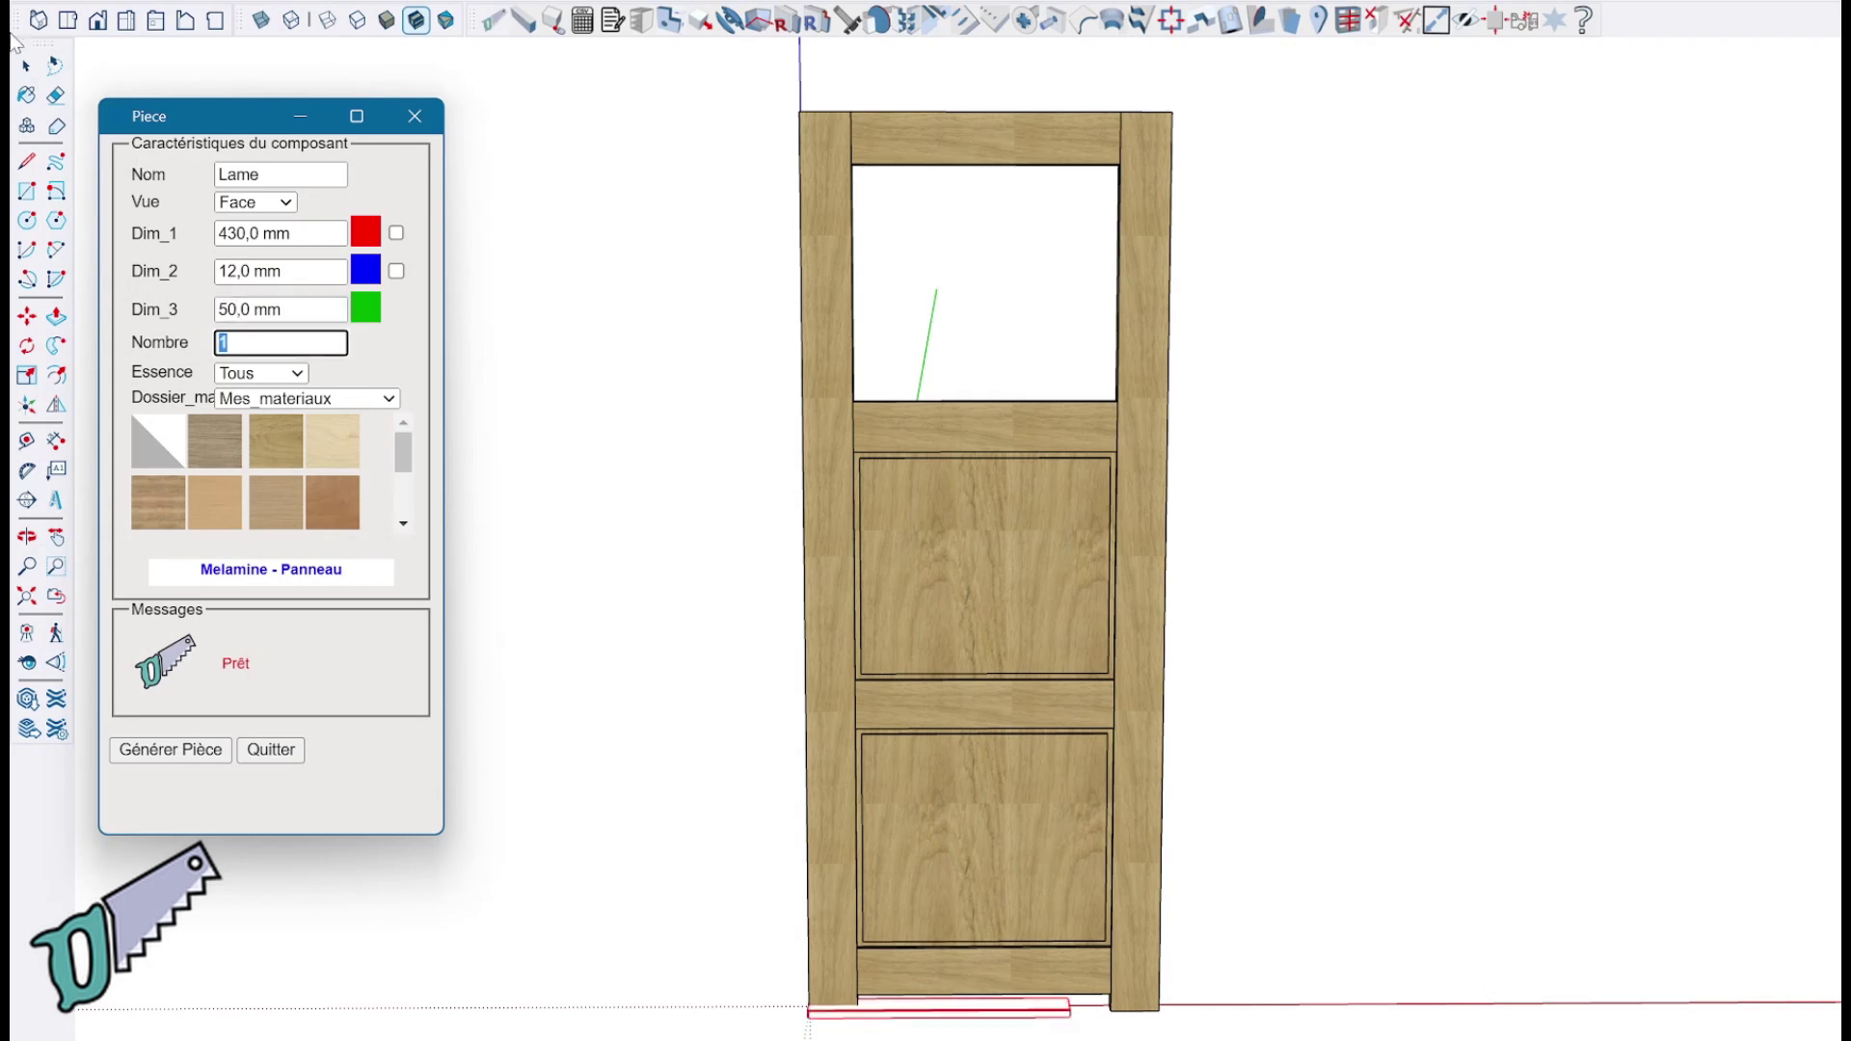
Step: Generate the slat in Chene - Massif and close the part generator
left_click(289, 439)
left_click(164, 751)
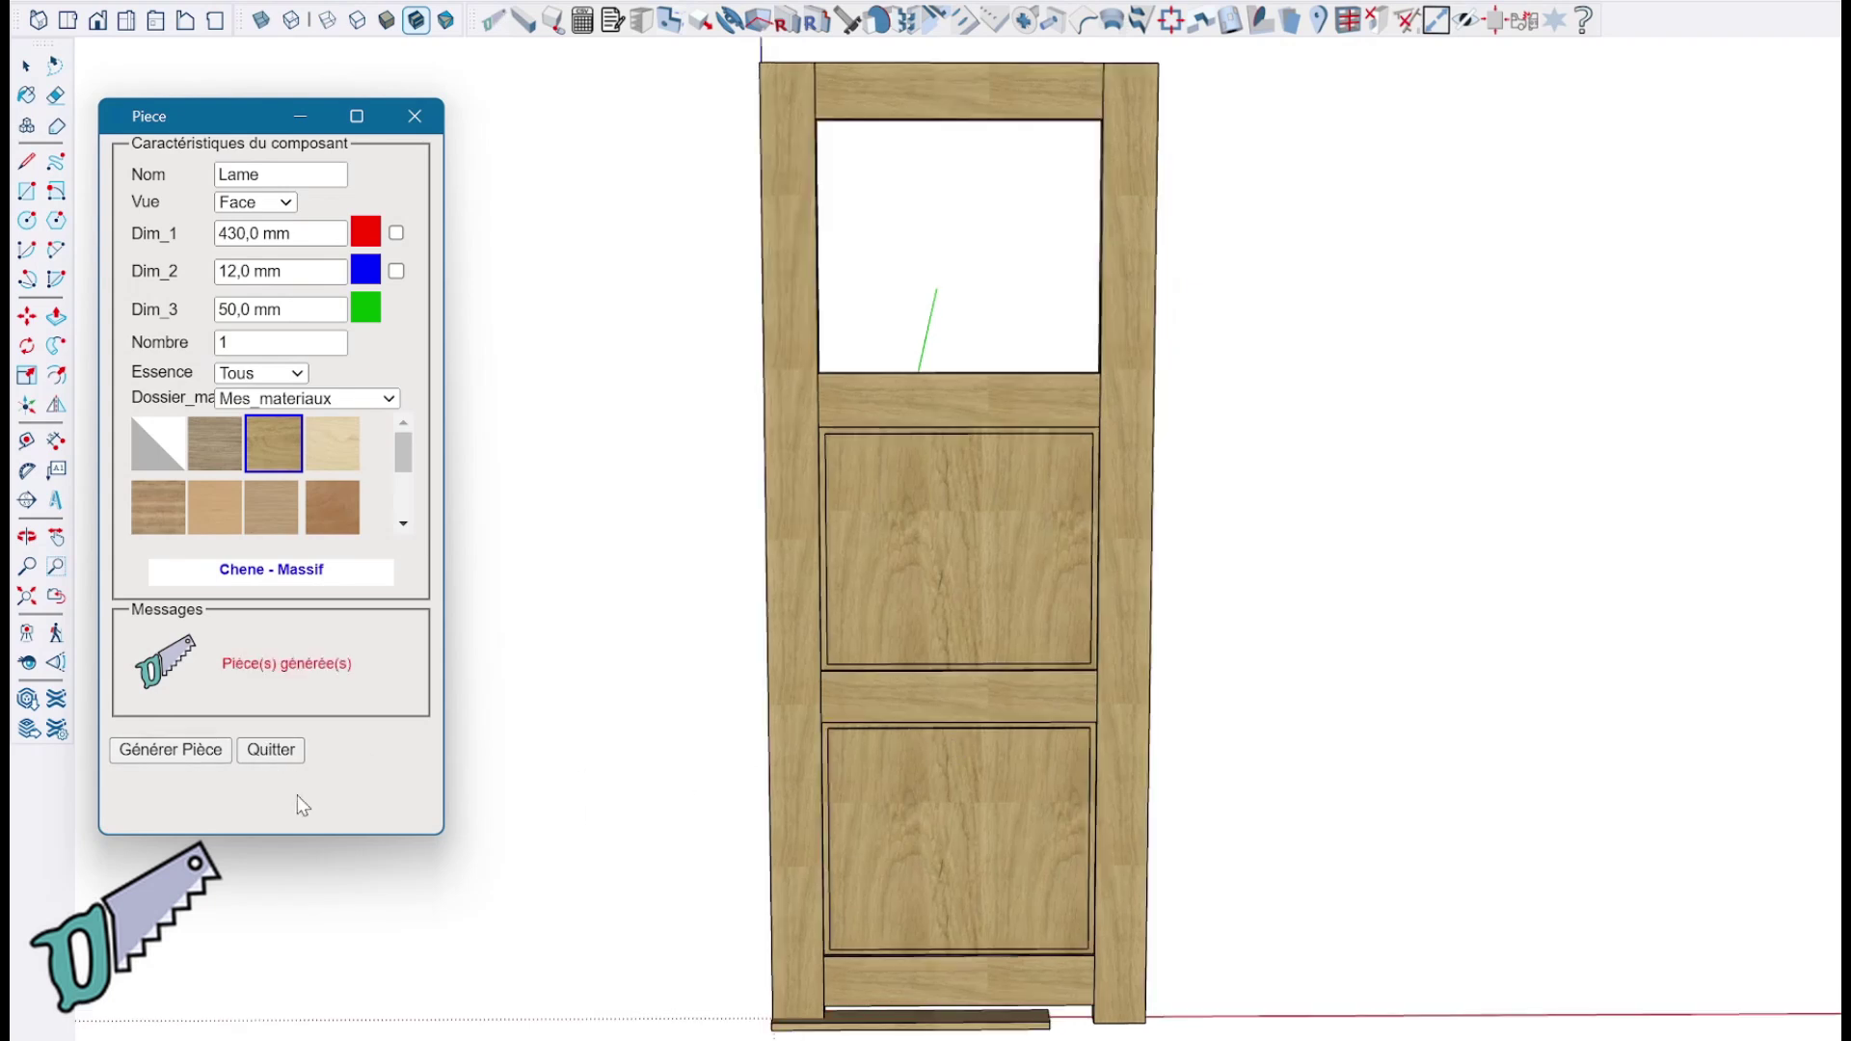
left_click(289, 754)
Step: Rotate the slat about its lengthwise direction so that it tilts like a louvre
middle_click_drag(1032, 870, 145, 255)
scroll(649, 645, "up", 4)
scroll(755, 704, "up", 2)
left_click(759, 680)
key("q")
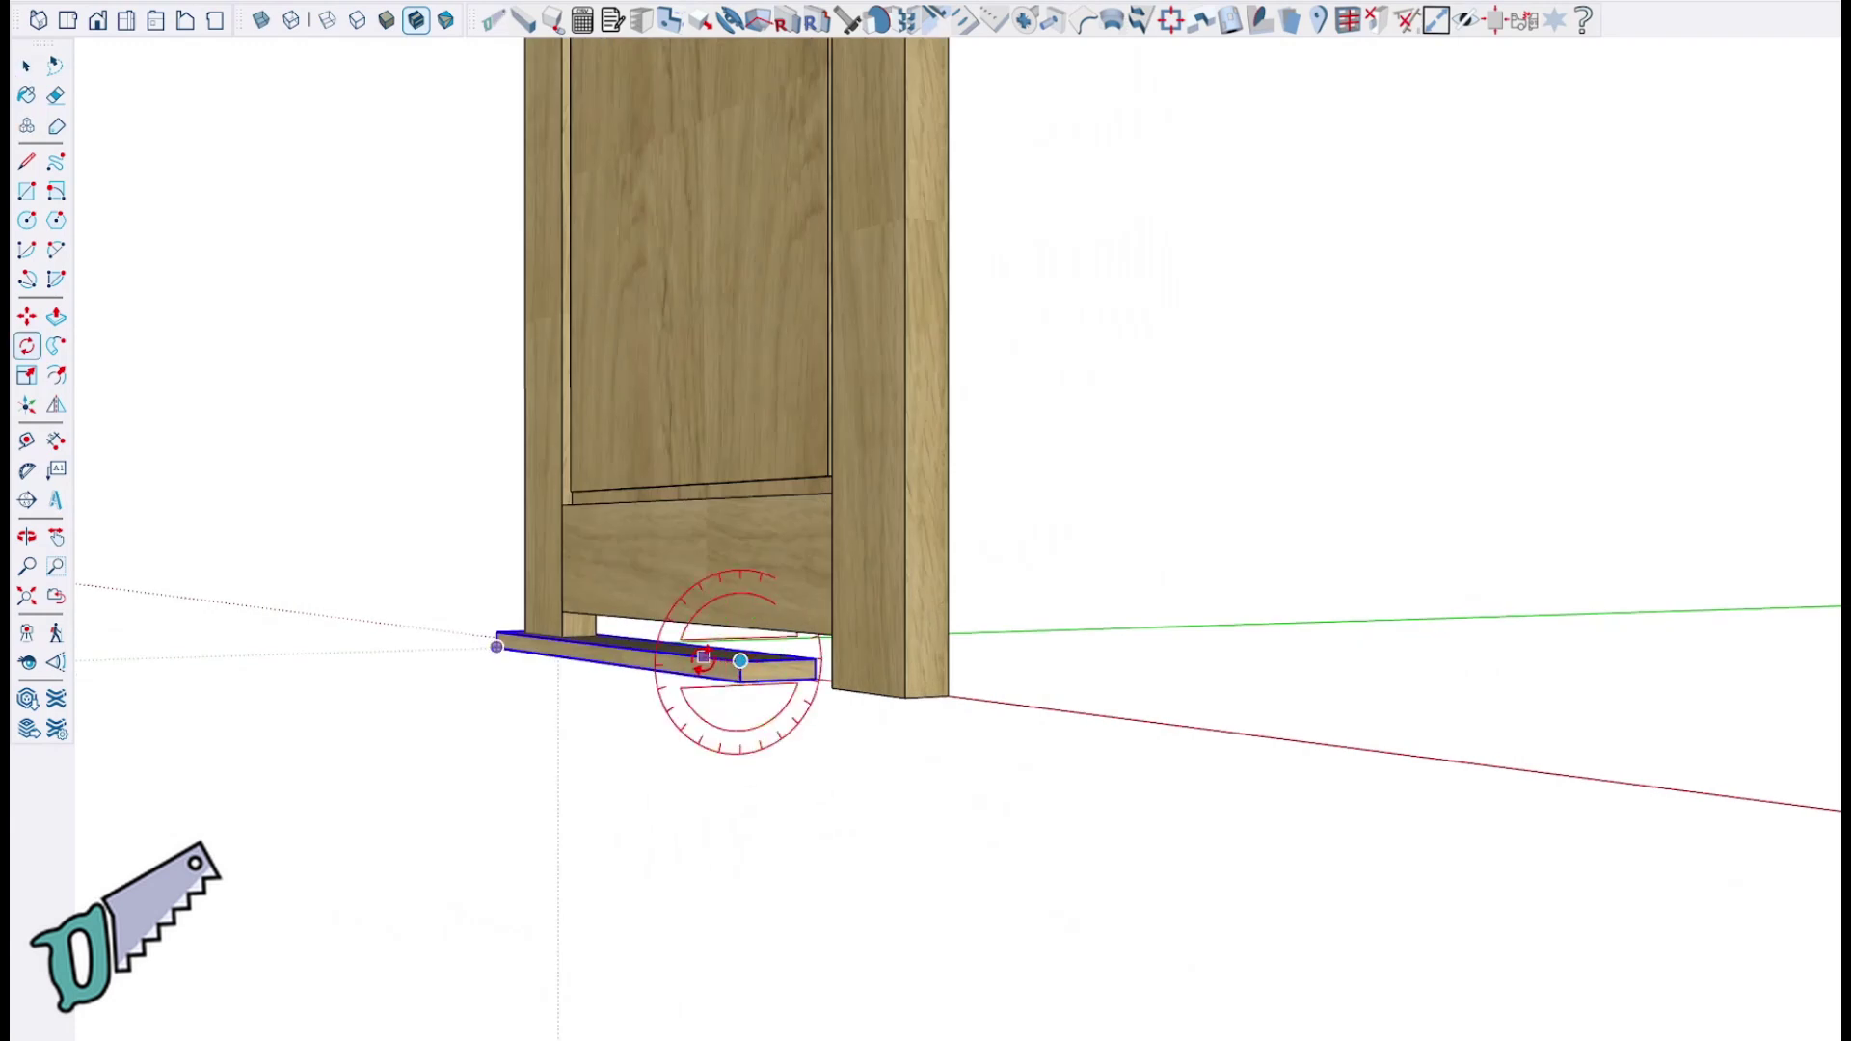
left_click(813, 661)
left_click(815, 629)
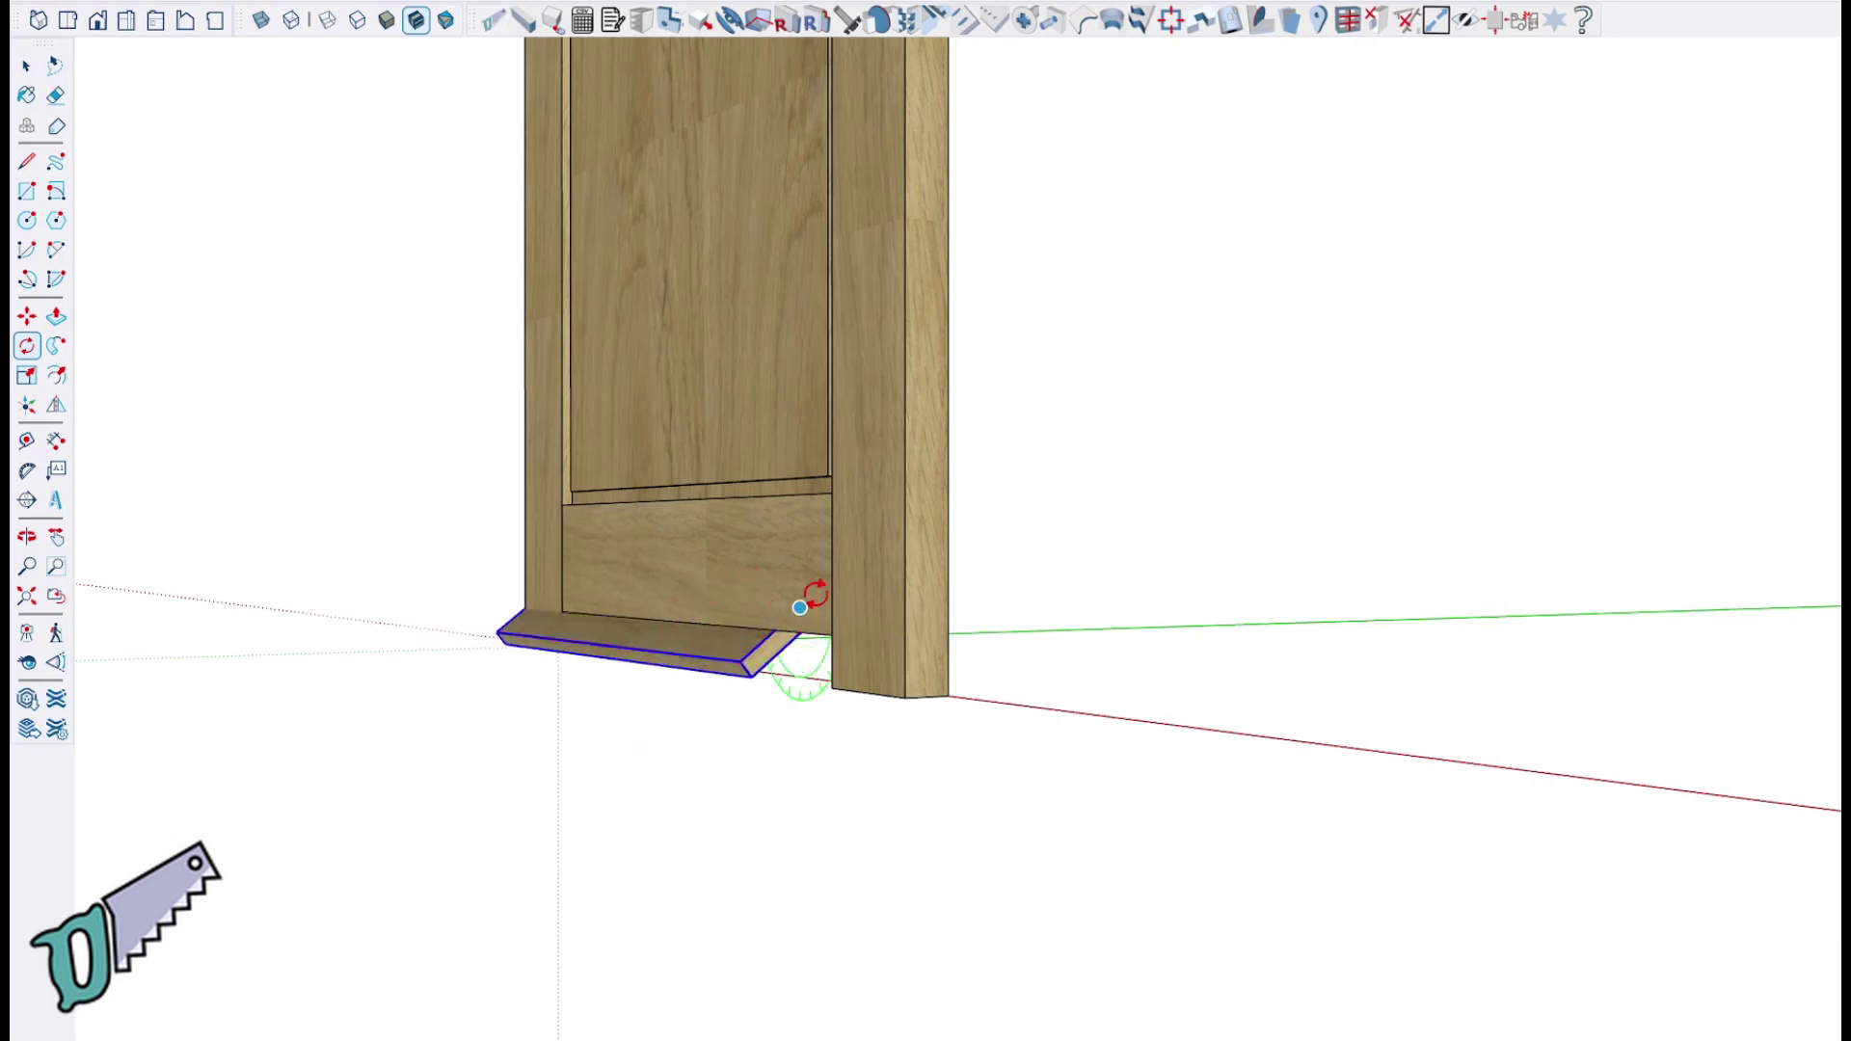
key("space")
Step: Move the tilted slat up the door so that it rests on the rail beneath the louvre opening
scroll(778, 655, "up", 2)
scroll(777, 656, "up", 1)
key("m")
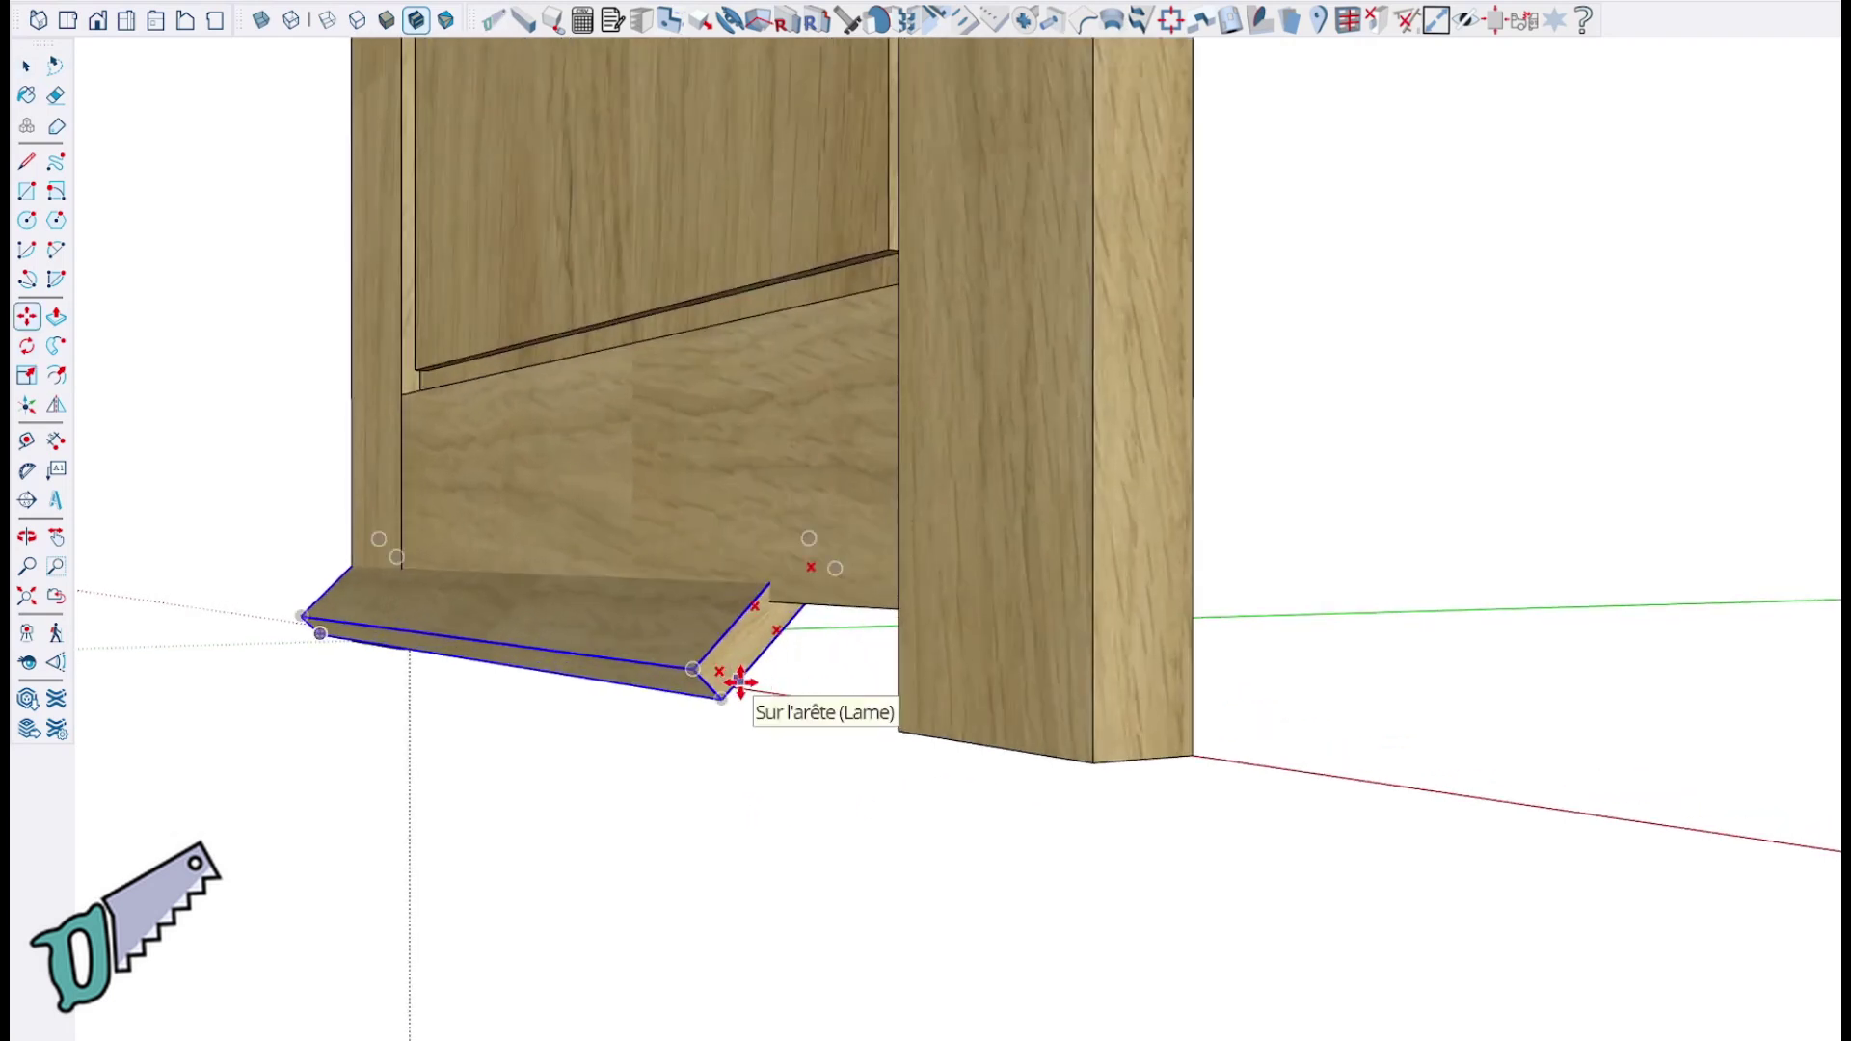
scroll(740, 682, "up", 3)
left_click(735, 685)
scroll(914, 434, "down", 1)
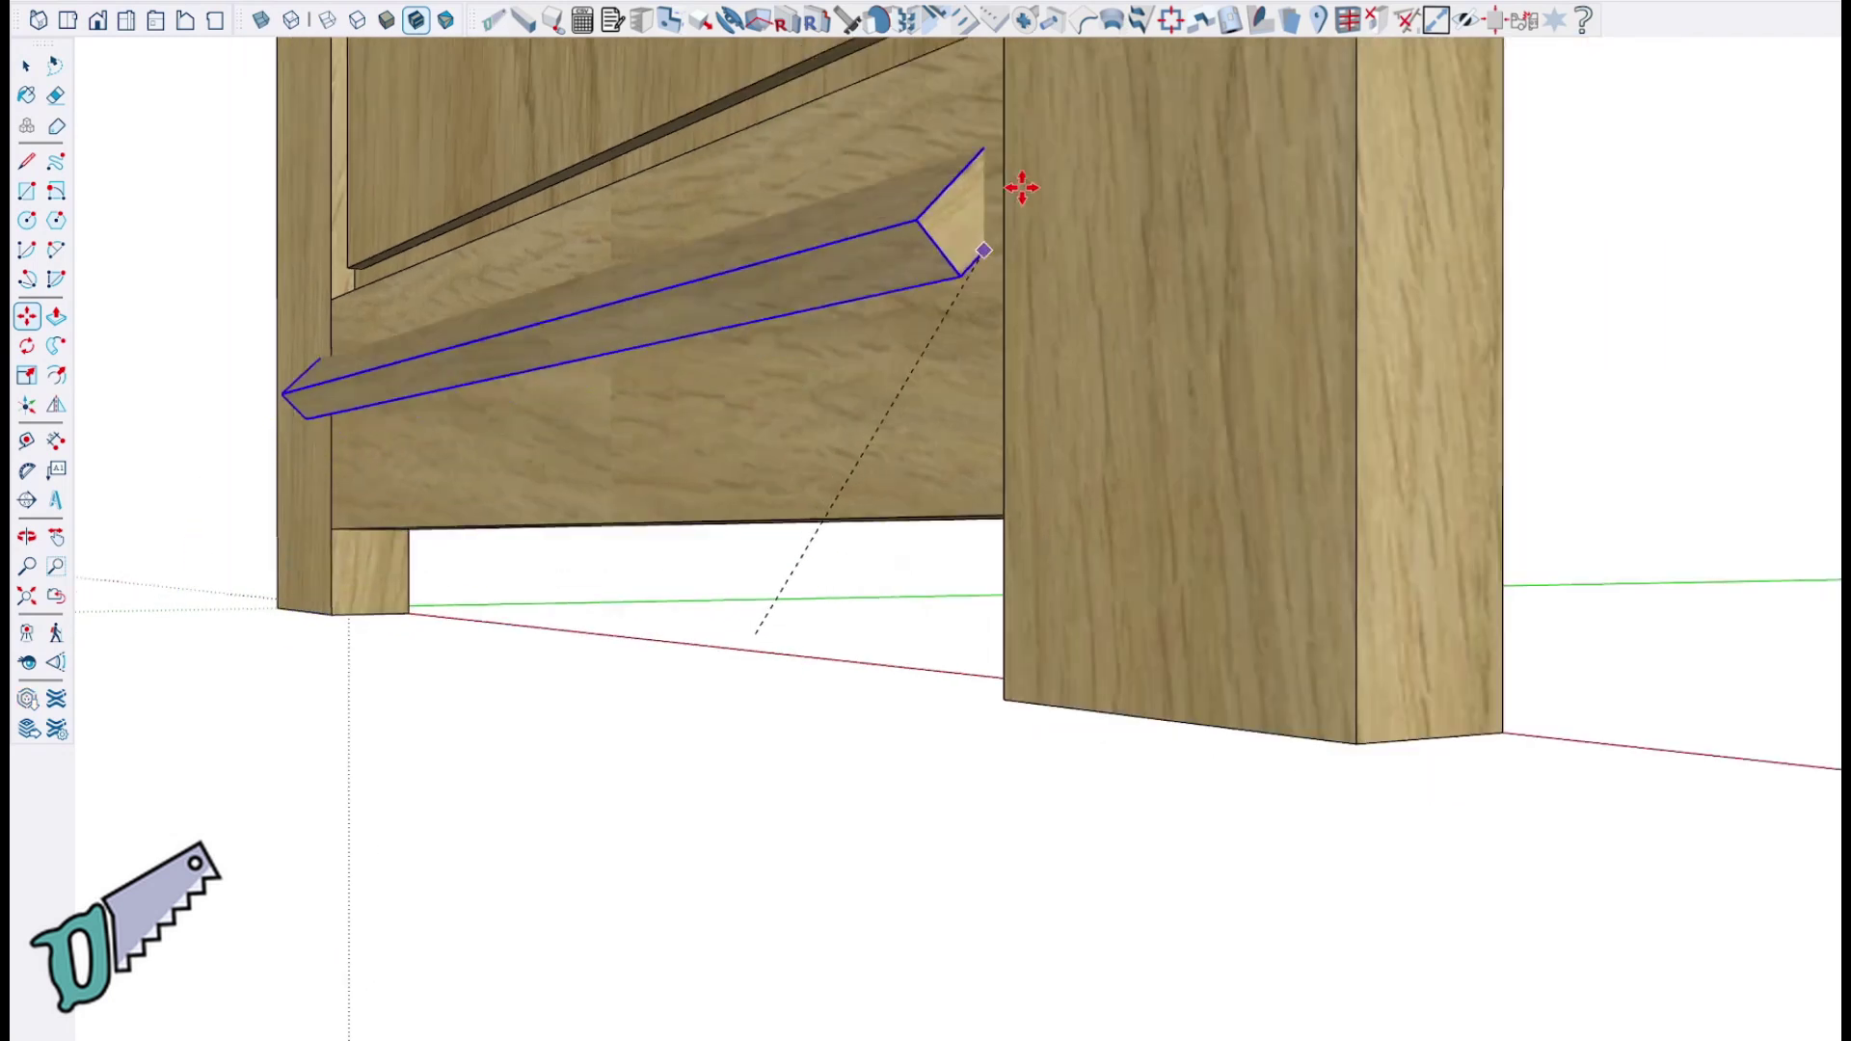
scroll(1022, 189, "down", 4)
middle_click_drag(1022, 189, 1014, 1007, "shift")
scroll(1013, 1003, "down", 1)
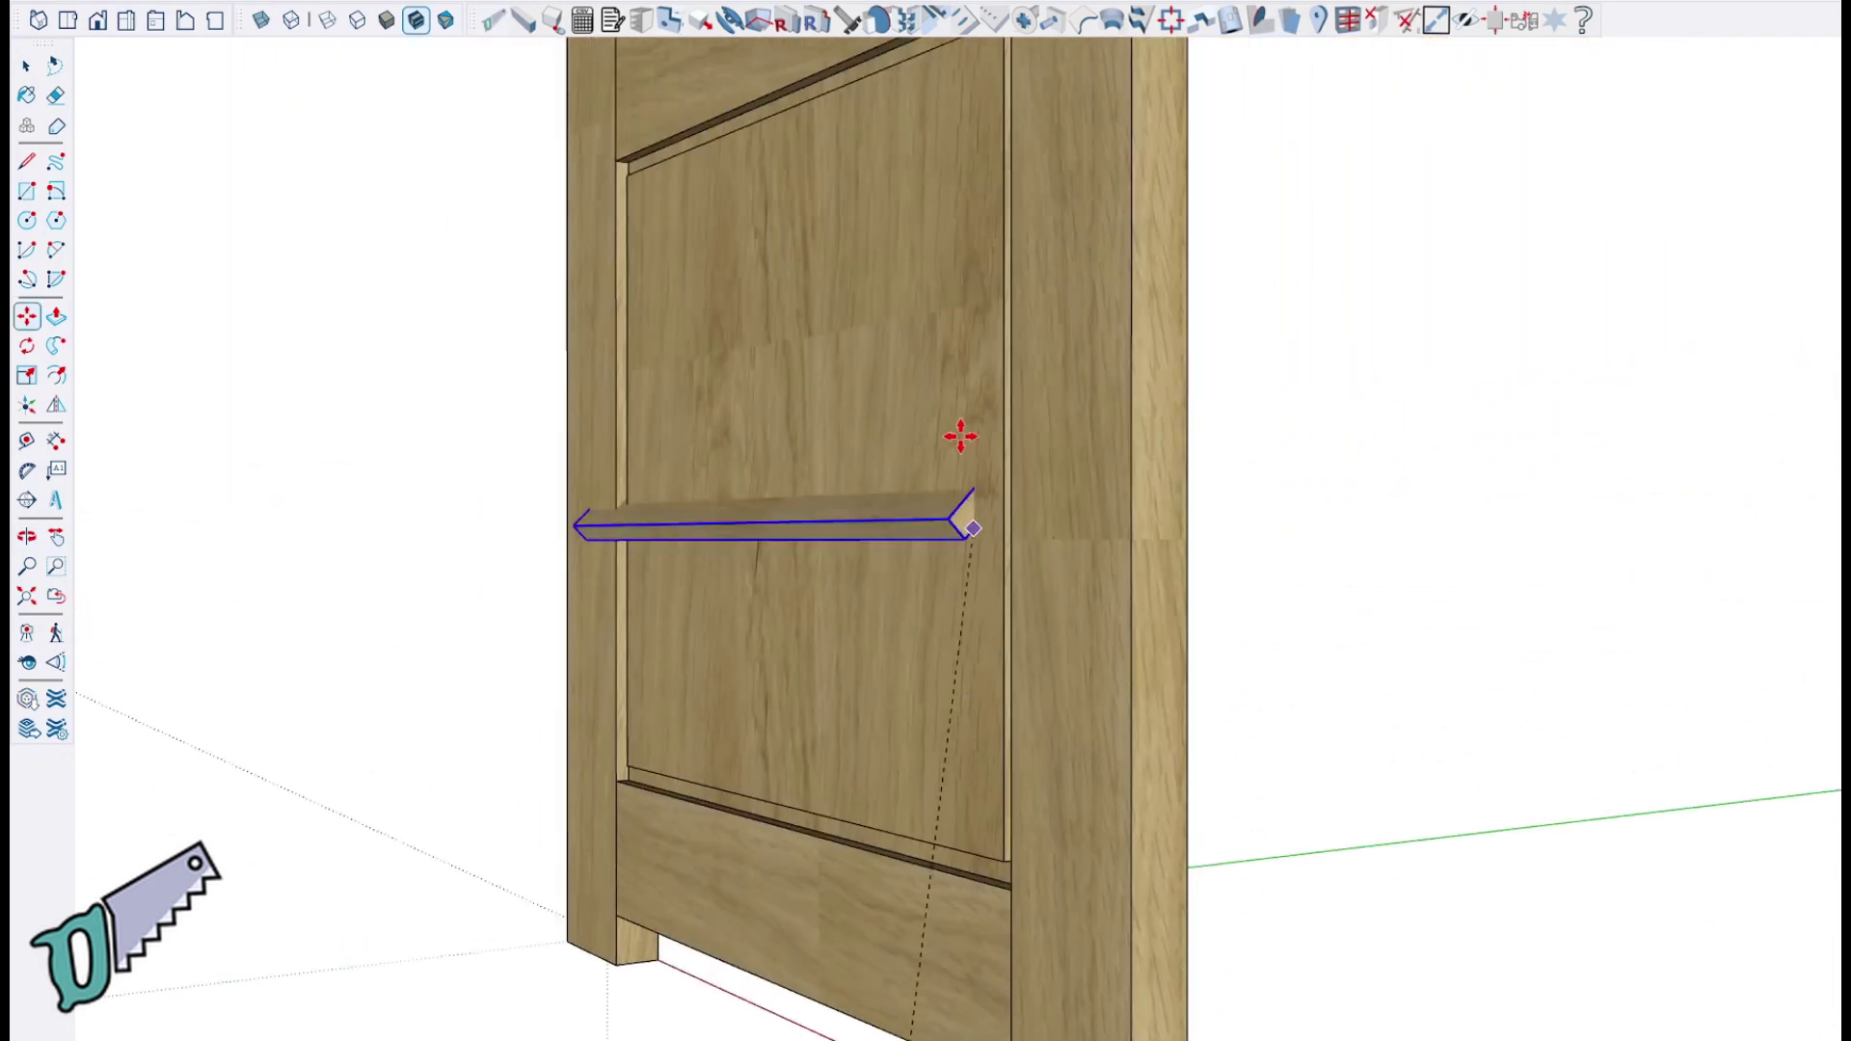
scroll(960, 437, "down", 1)
middle_click_drag(1087, 186, 1018, 1028, "shift")
middle_click_drag(917, 325, 943, 840, "shift")
scroll(943, 840, "up", 2)
scroll(969, 477, "up", 1)
left_click(984, 473)
Step: Shift the slat lengthwise so that both of its ends overlap the stiles
middle_click_drag(834, 386, 1484, 431)
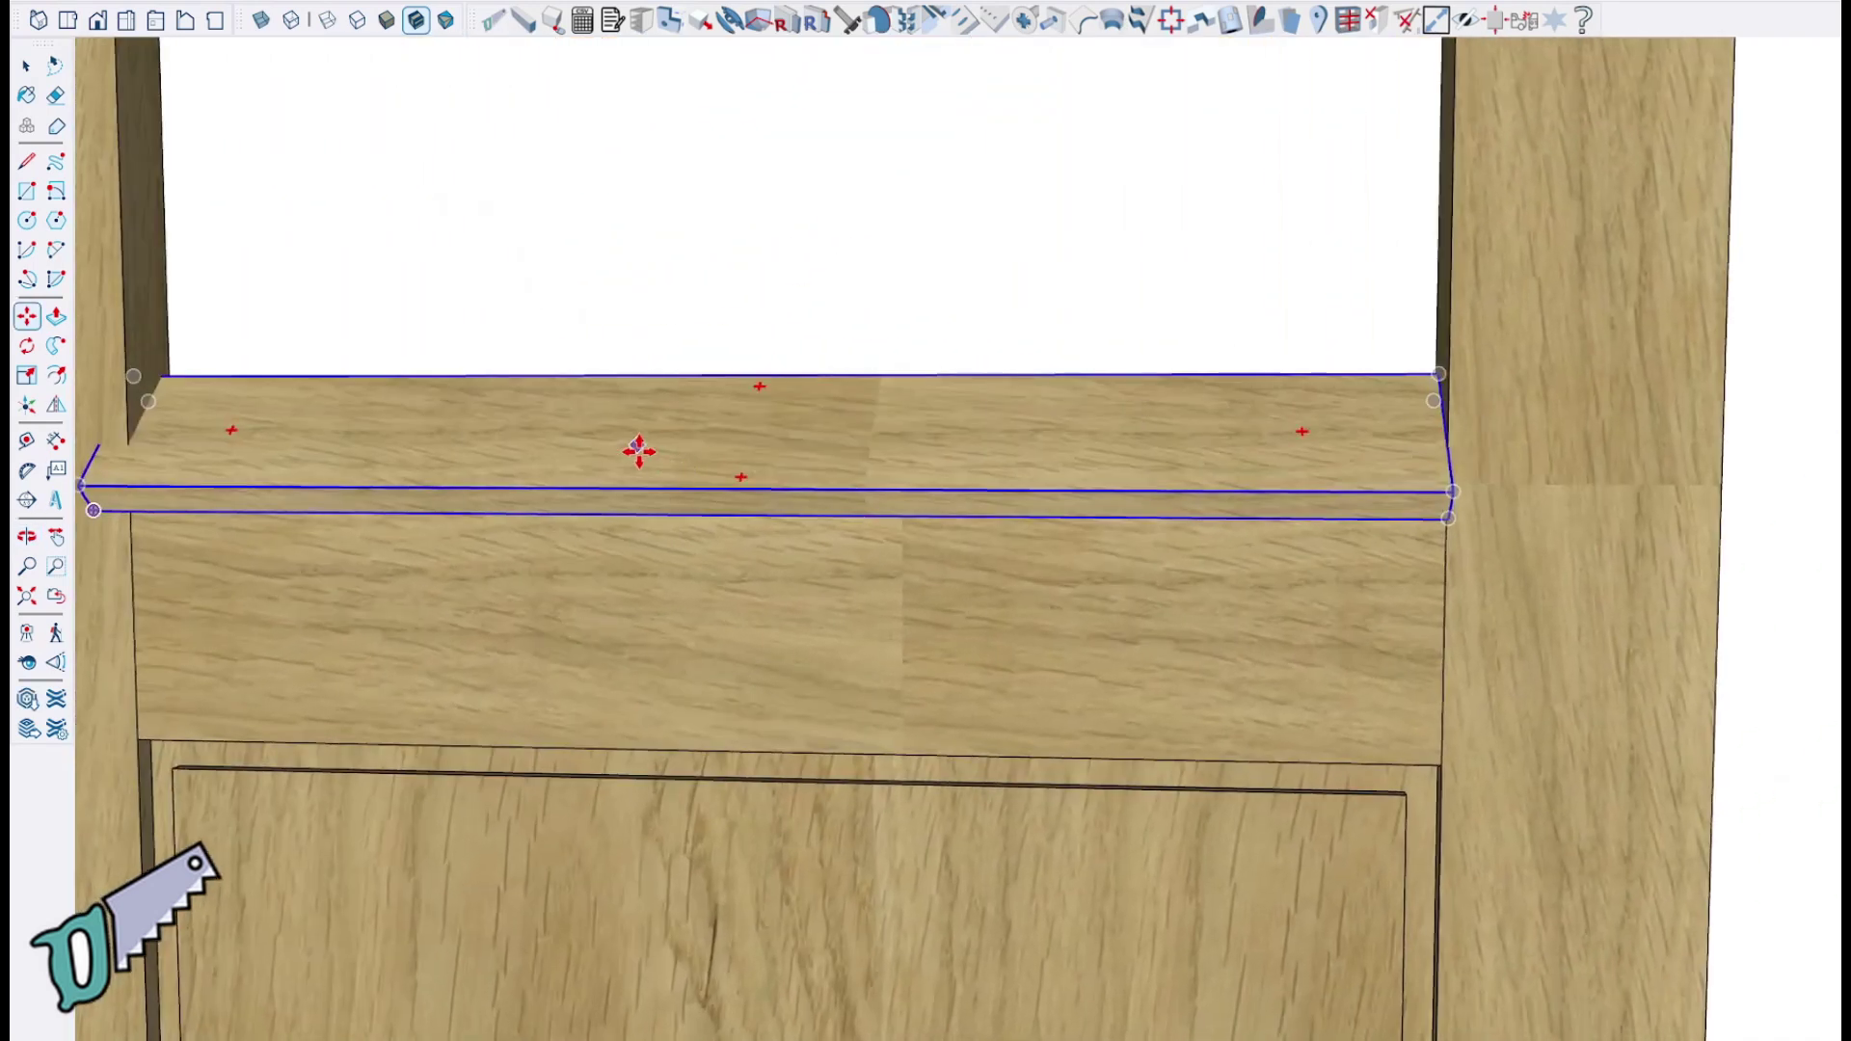
left_click(665, 438)
left_click(678, 438)
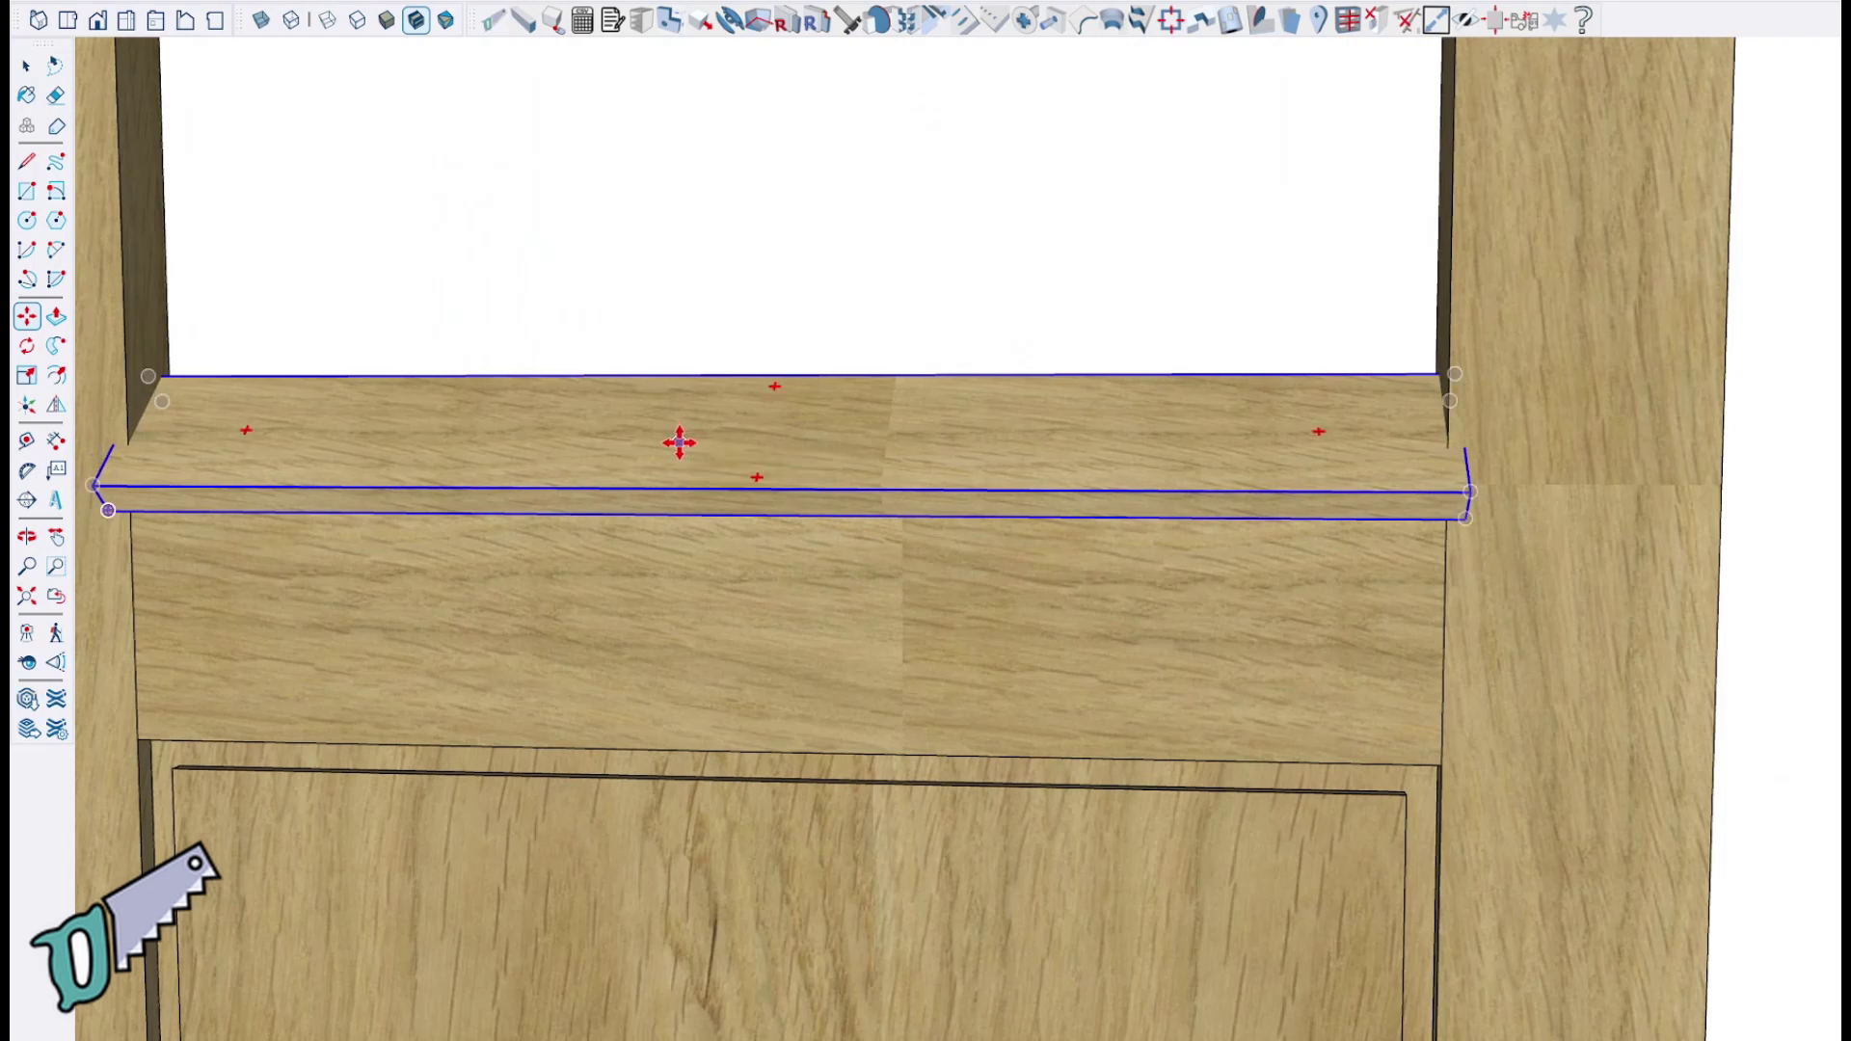
key("space")
Step: Edit the slat and widen it by pulling its long narrow edge outward with Push/Pull
middle_click_drag(661, 206, 1096, 425)
double_click(1025, 402)
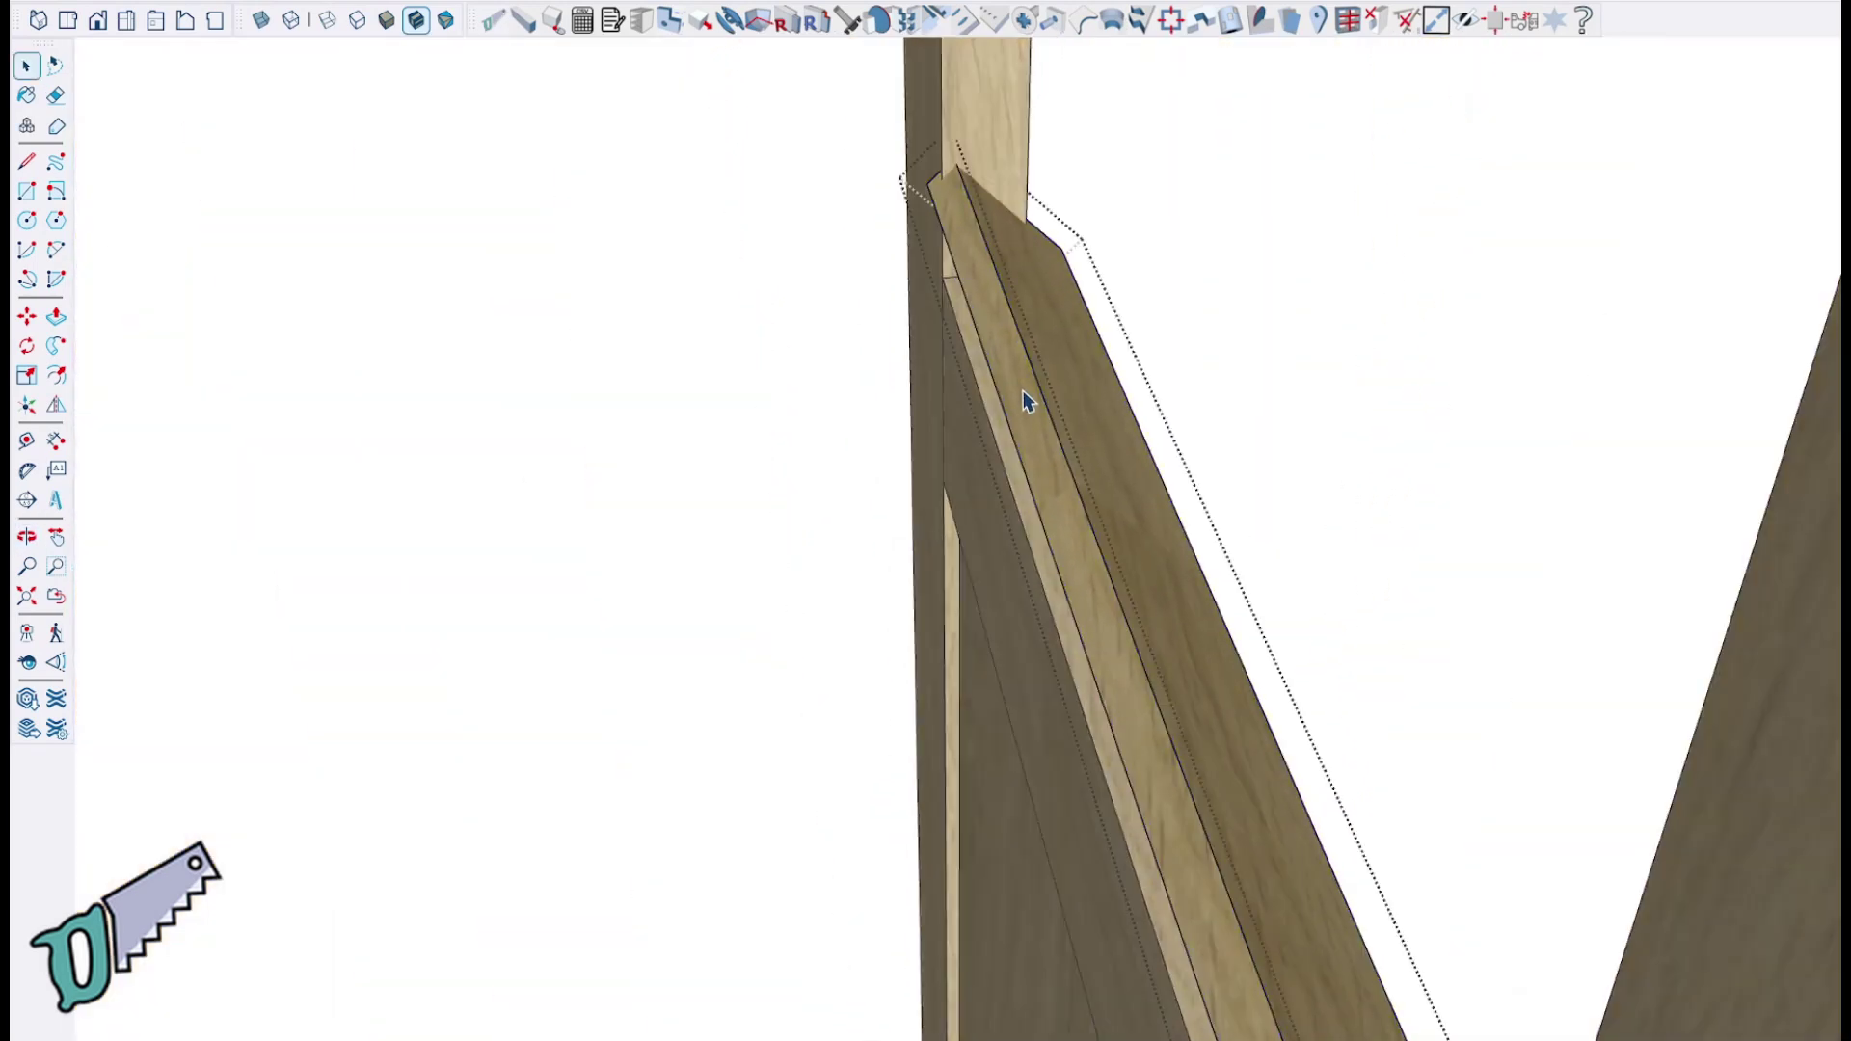
key("p")
left_click(1025, 401)
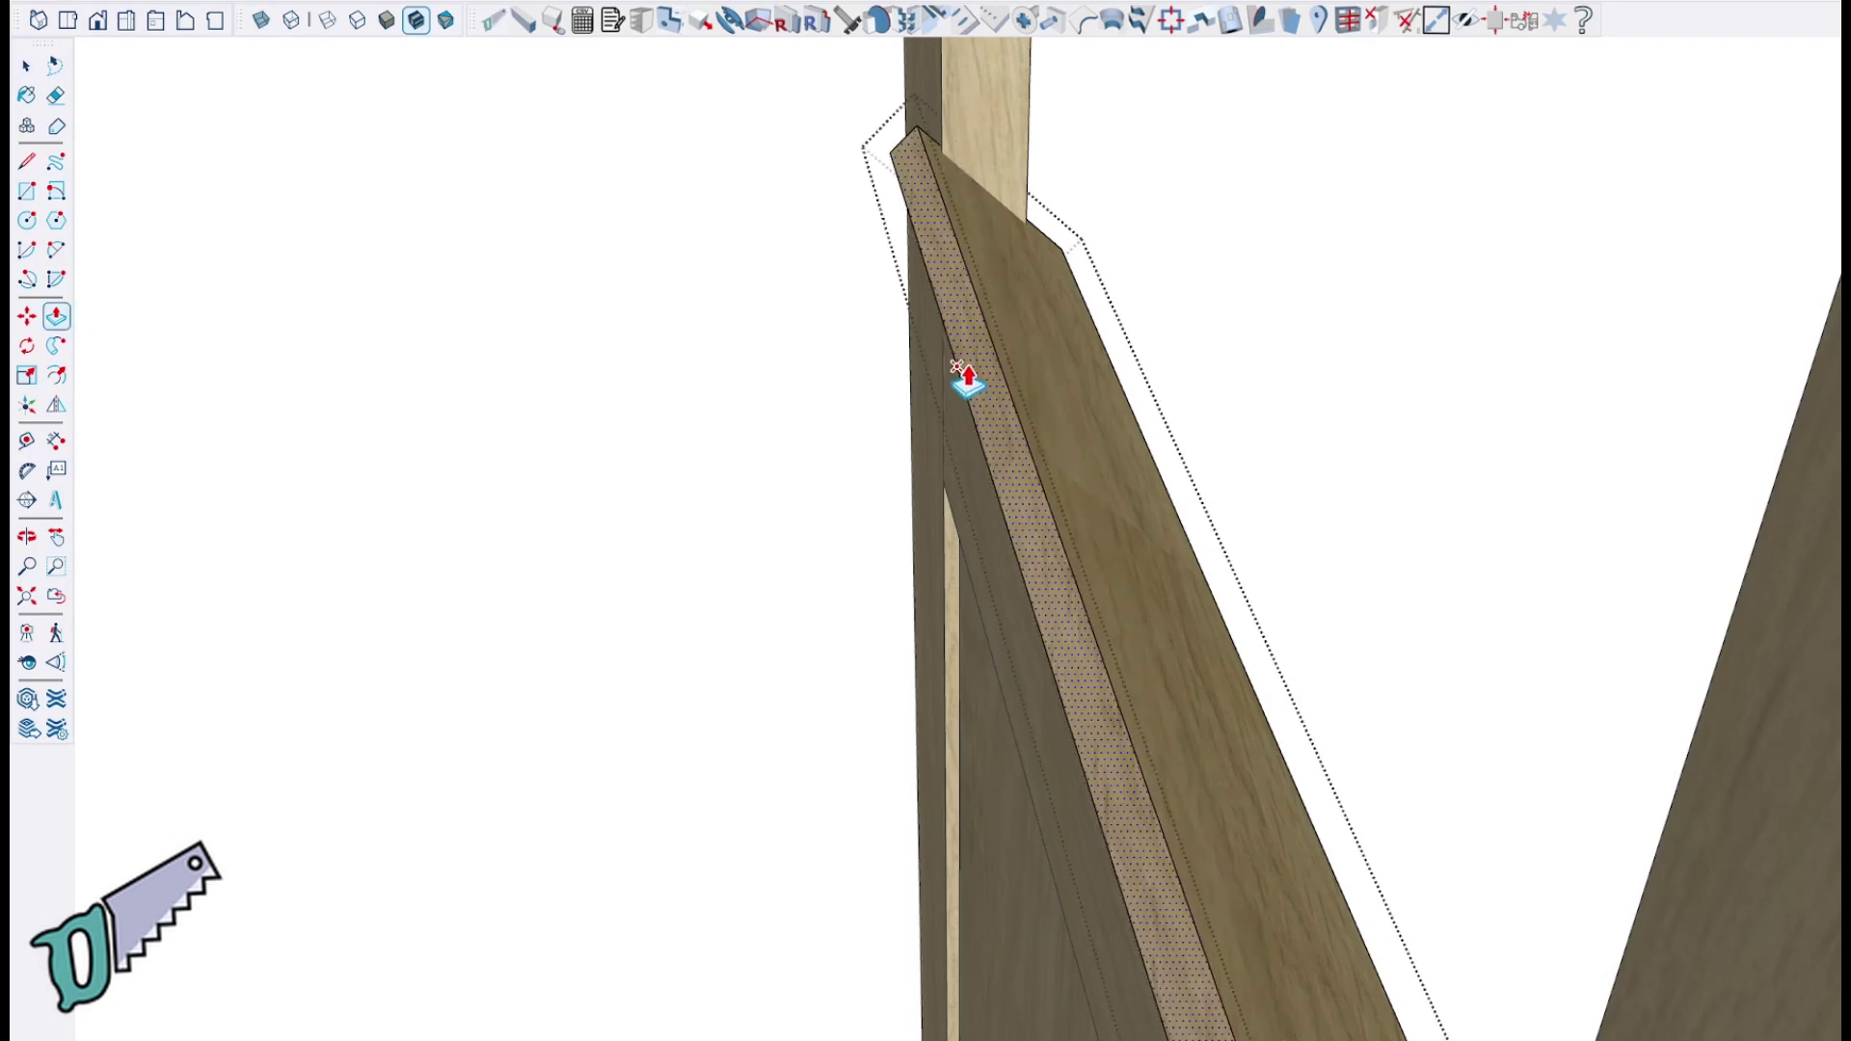
left_click(964, 380)
key("space")
left_click(665, 349)
Step: Copy the slat up to the top rail and array evenly spaced copies between them for nine slats in total
middle_click_drag(1210, 309, 1041, 416)
key("space")
left_click(930, 467)
scroll(929, 455, "up", 3)
scroll(925, 424, "up", 1)
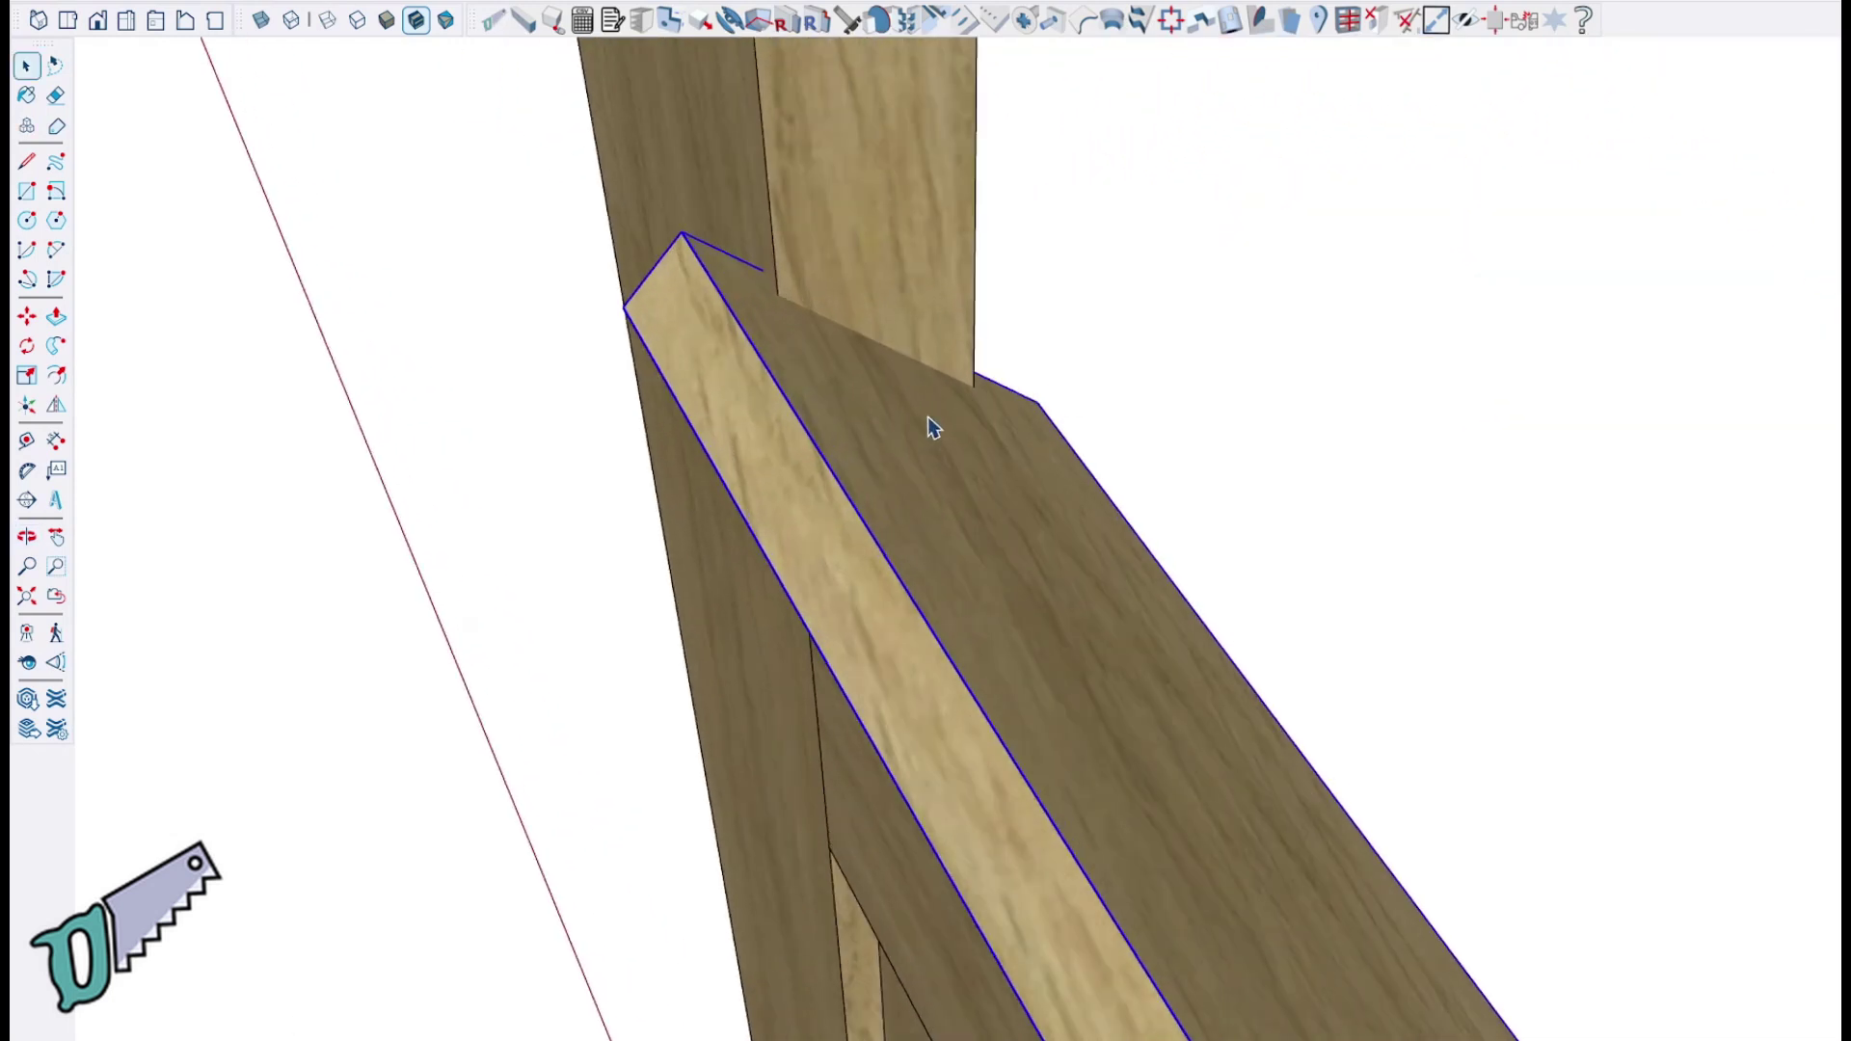
key("m")
scroll(807, 319, "up", 3)
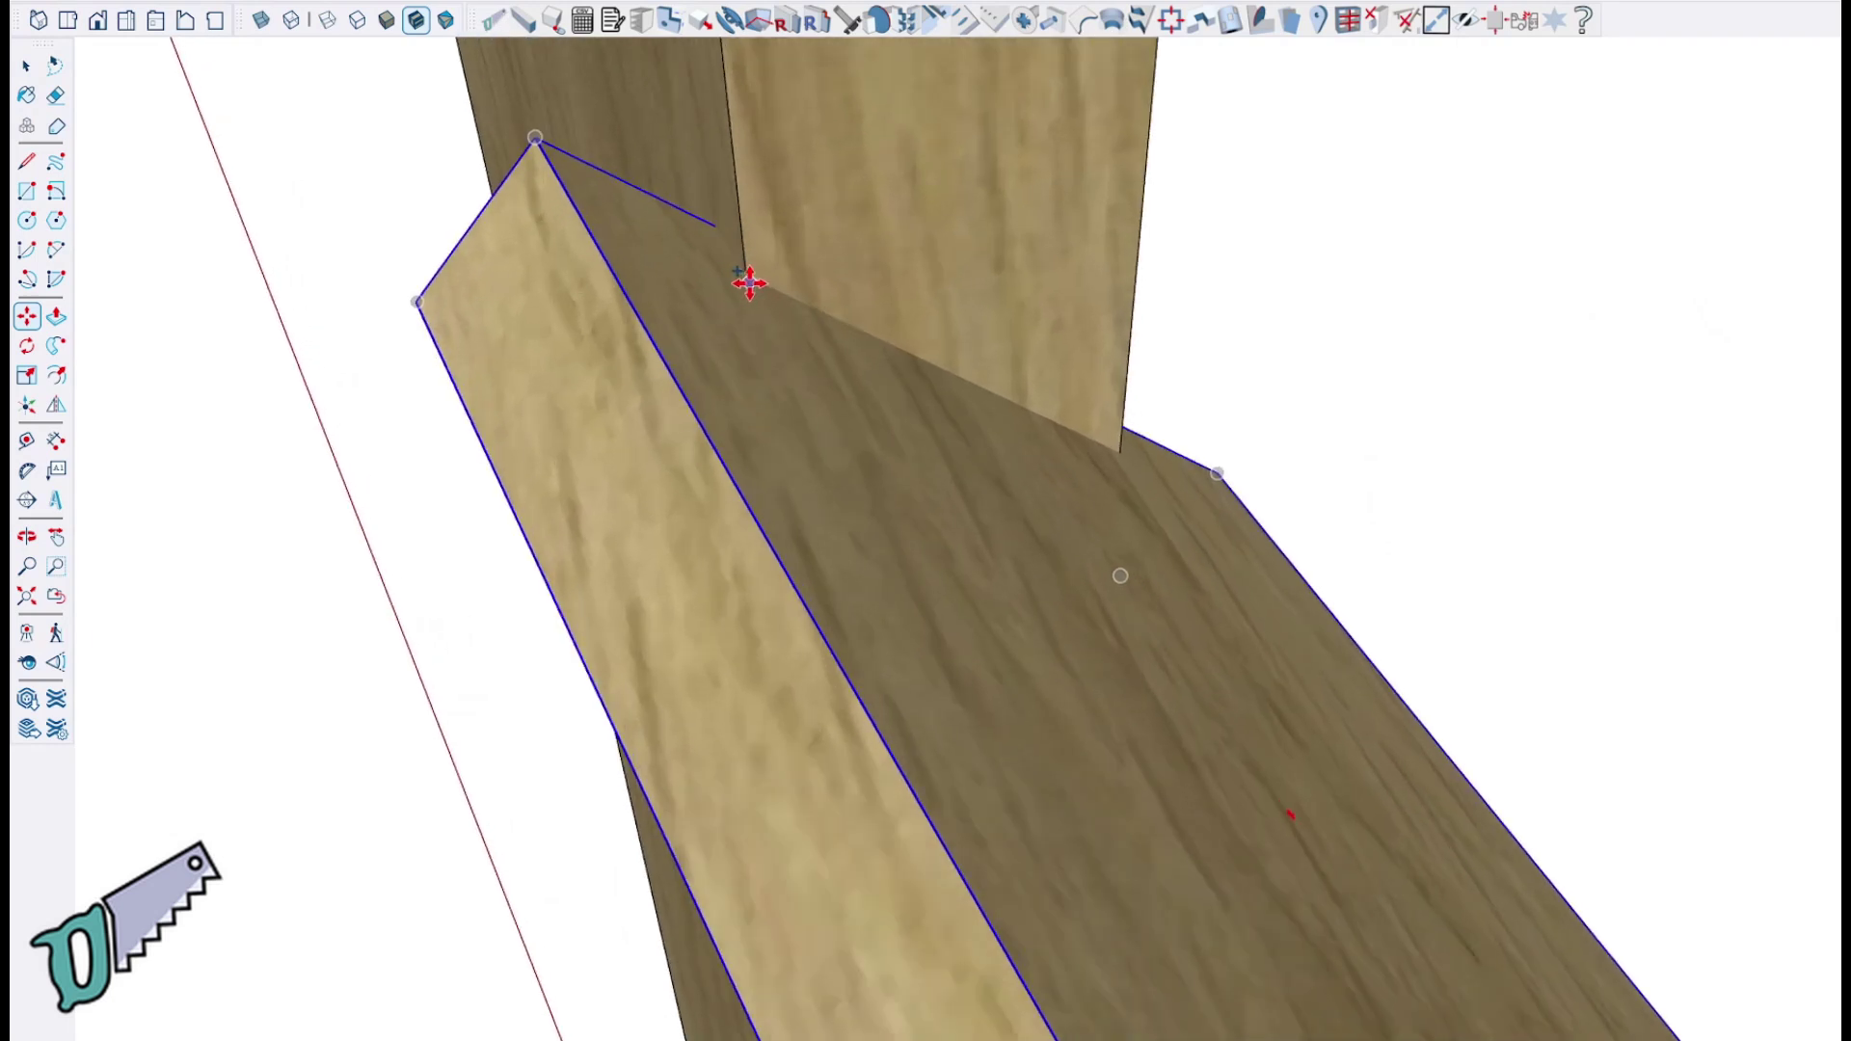
scroll(752, 282, "up", 2)
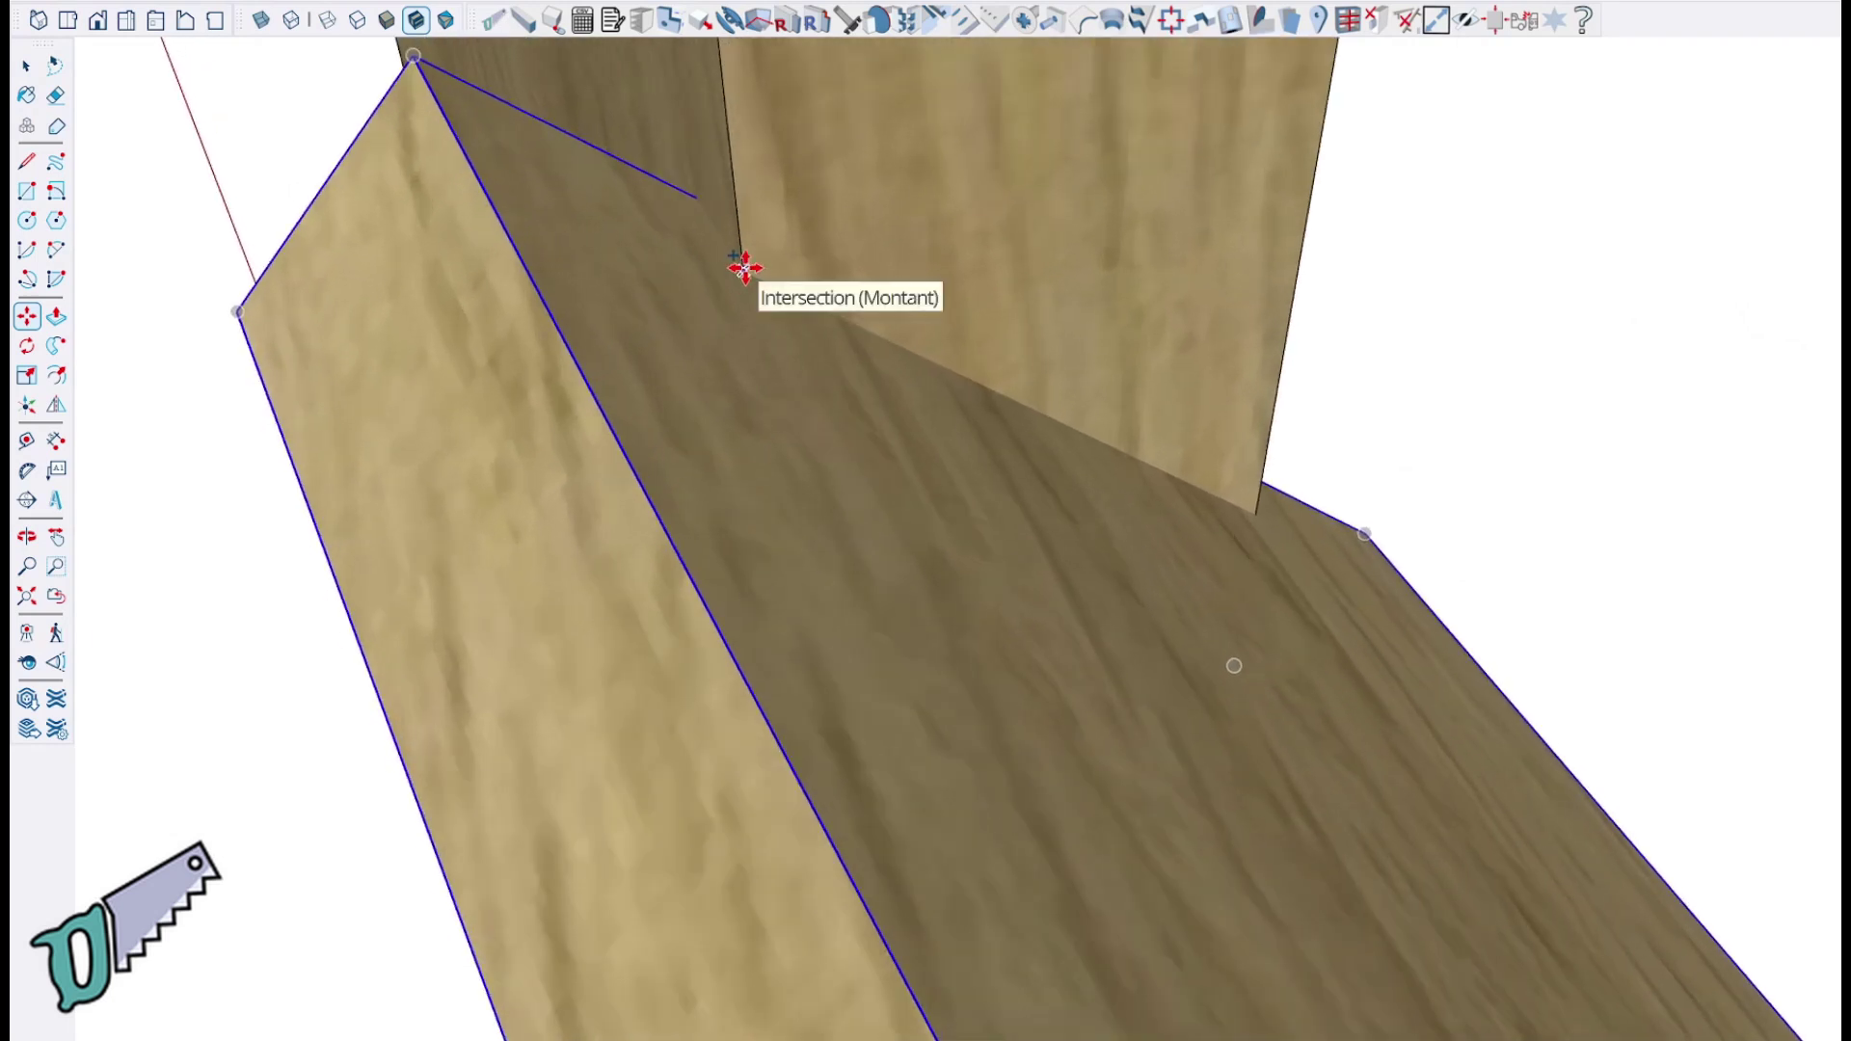
scroll(737, 149, "down", 4)
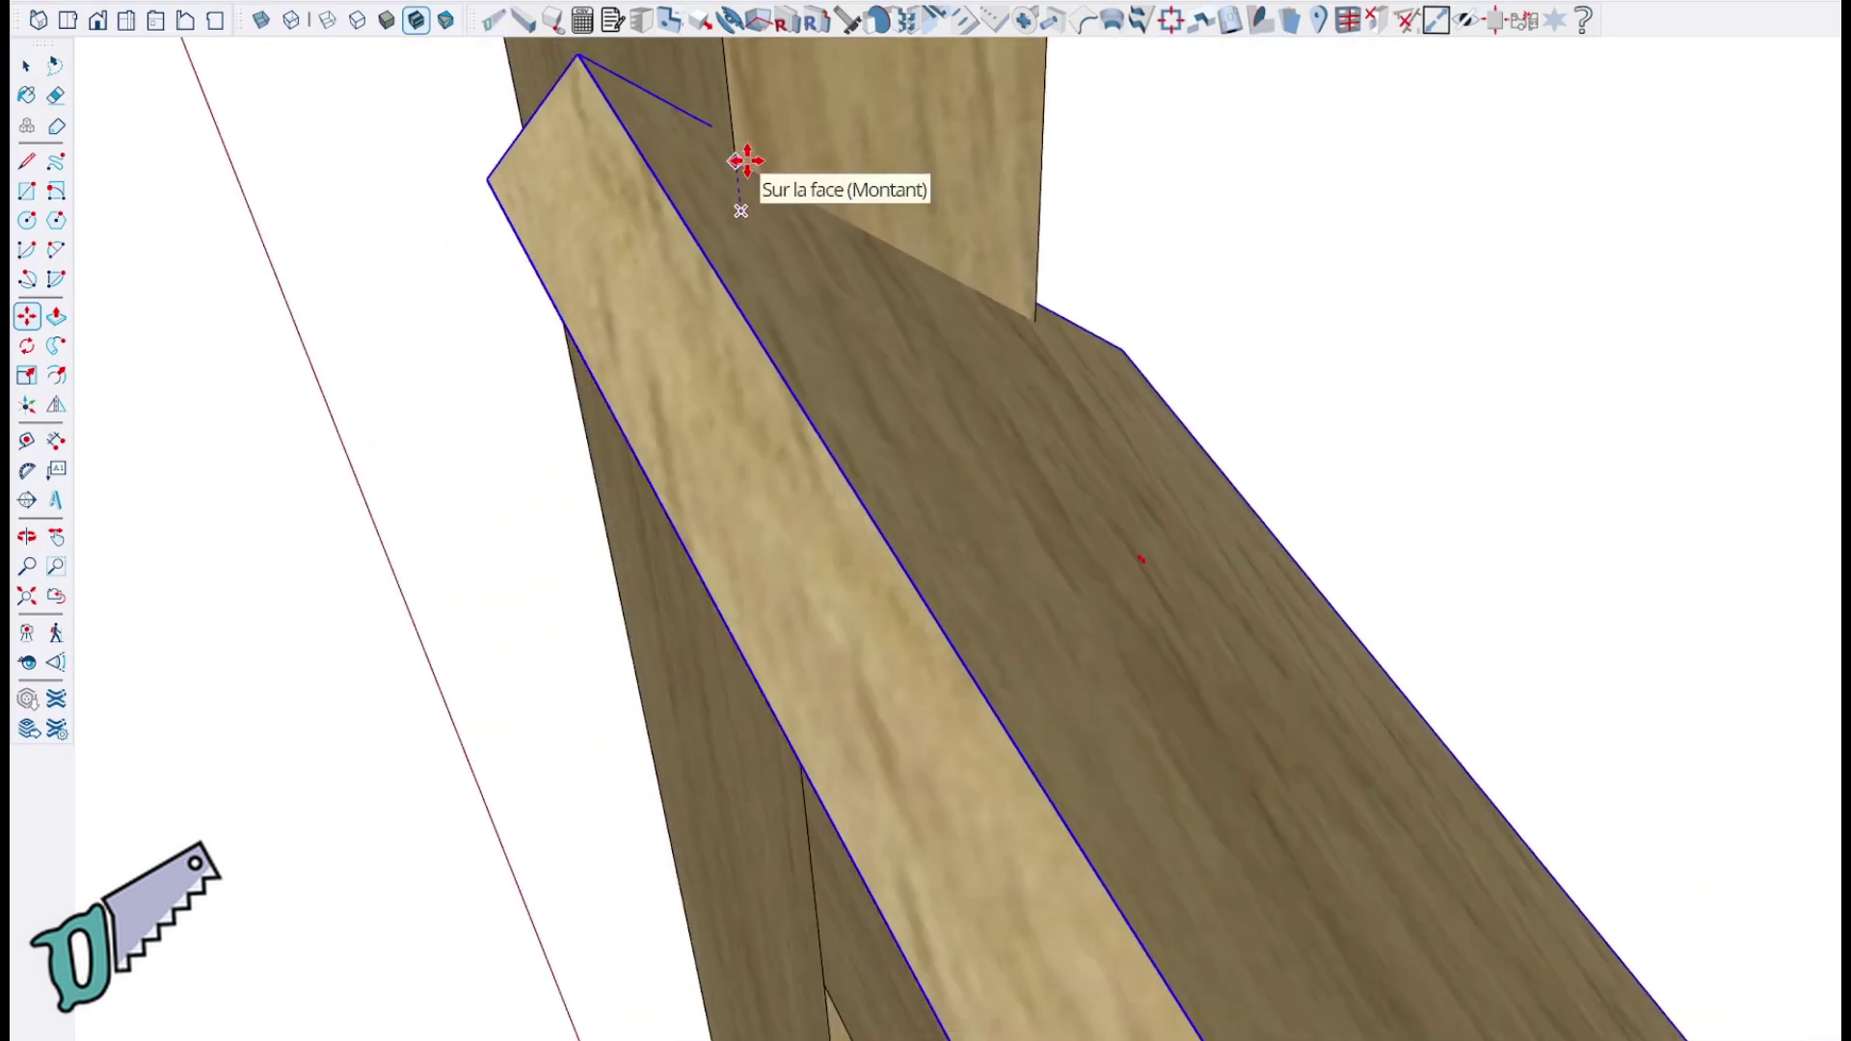
middle_click_drag(778, 162, 826, 575, "shift")
key("ctrl")
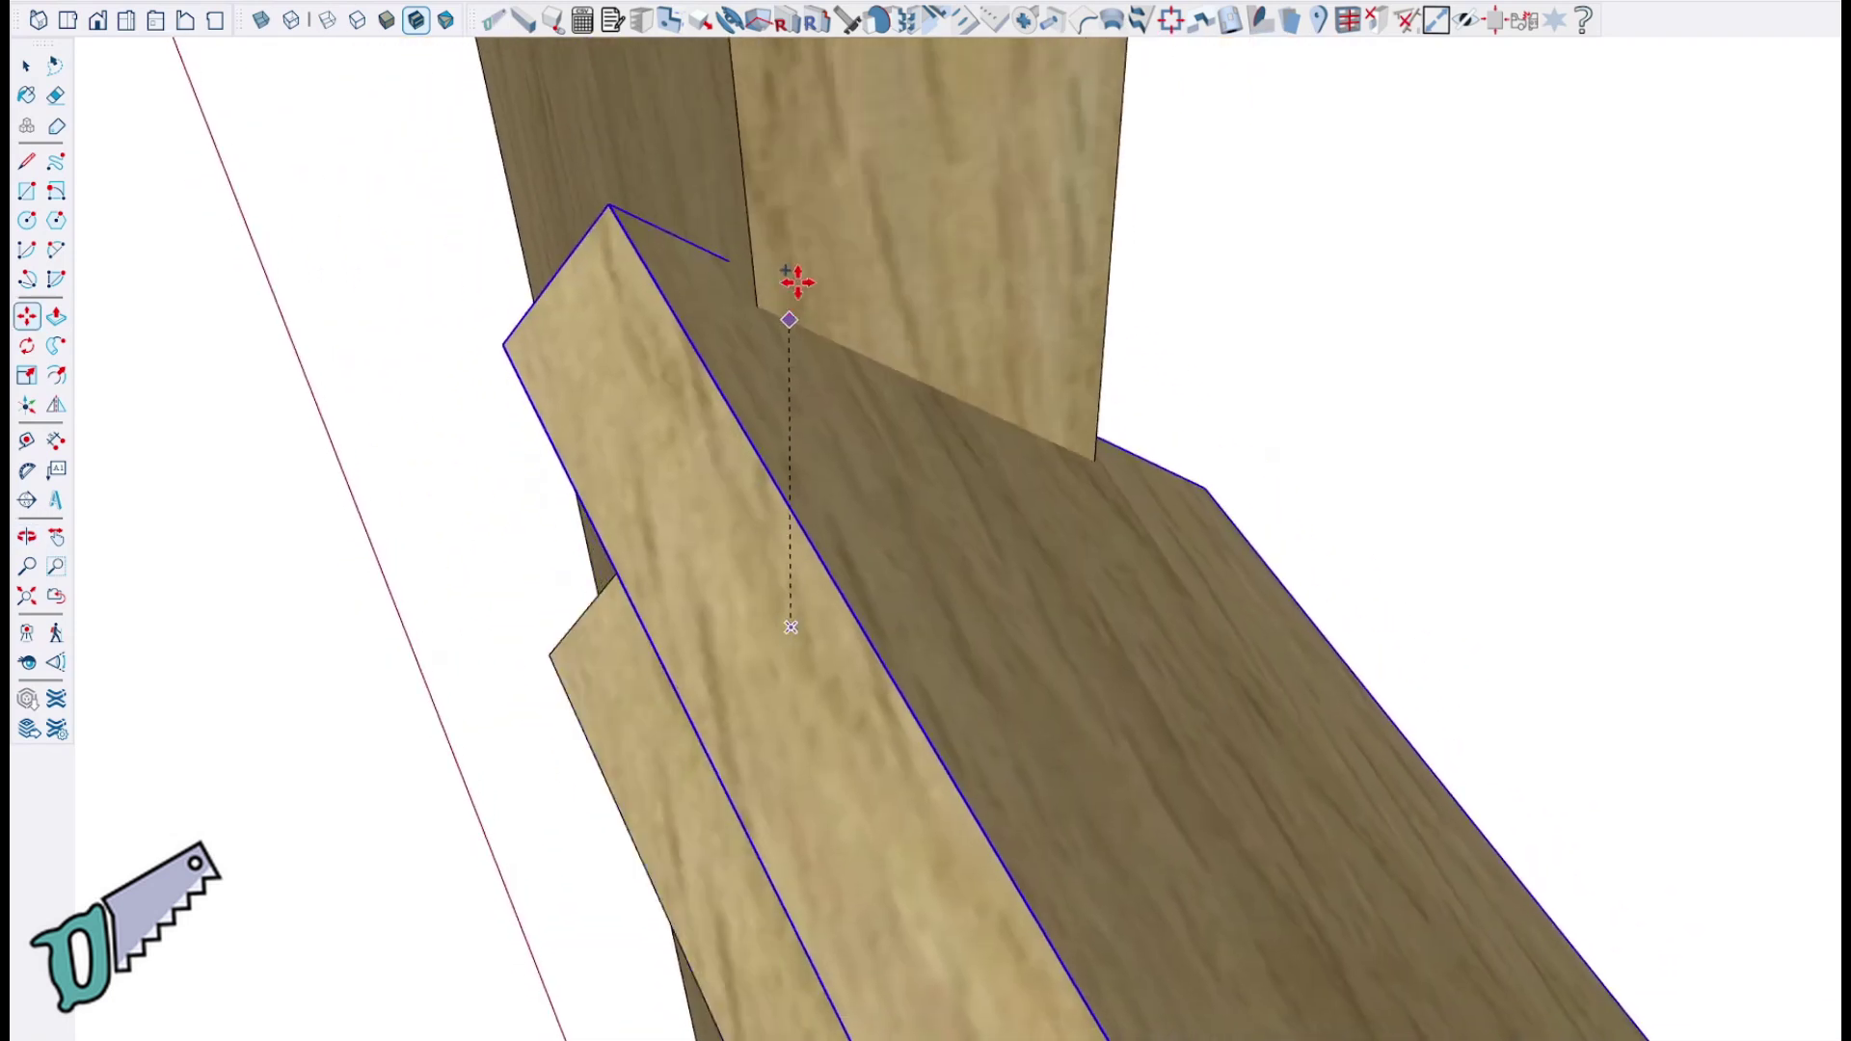
scroll(808, 214, "down", 4)
middle_click_drag(814, 199, 888, 781, "shift")
scroll(888, 783, "up", 3)
middle_click_drag(824, 446, 838, 546)
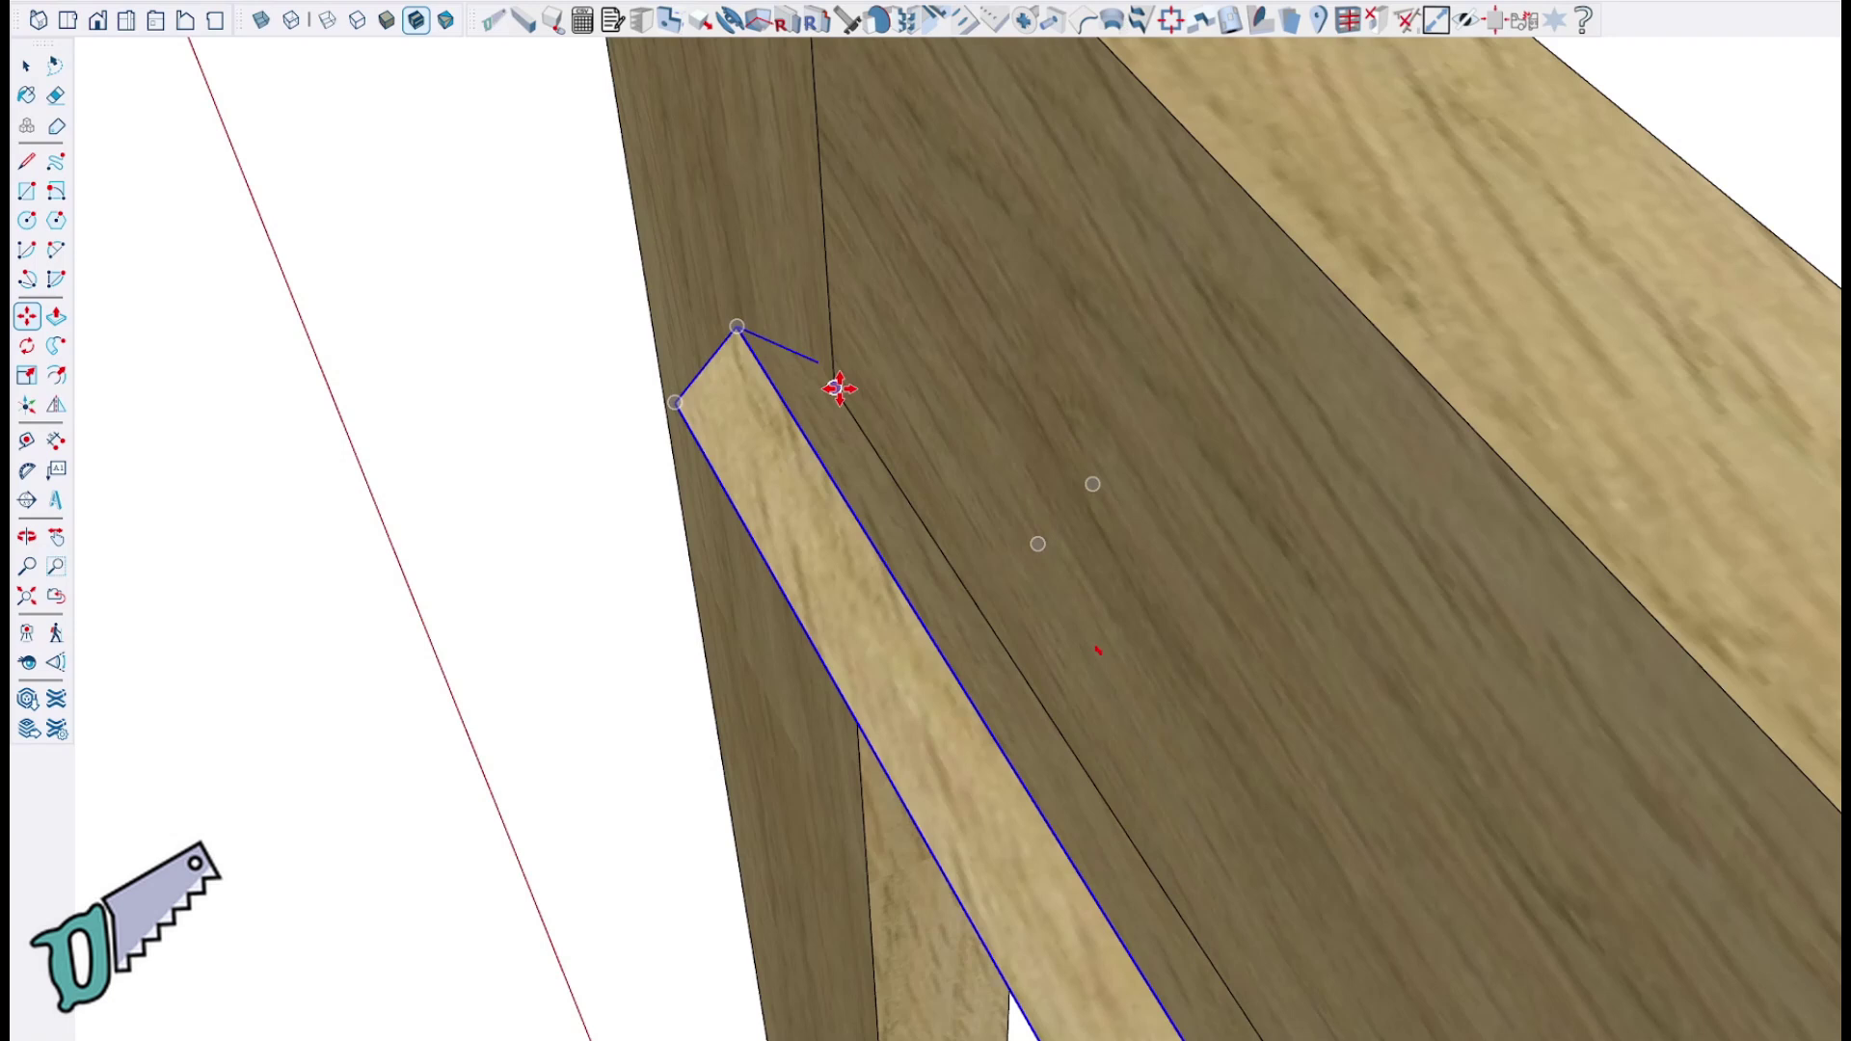
key("Return")
middle_click_drag(839, 388, 553, 29)
scroll(777, 414, "down", 5)
middle_click_drag(839, 558, 1203, 396)
scroll(1203, 430, "up", 3)
key("space")
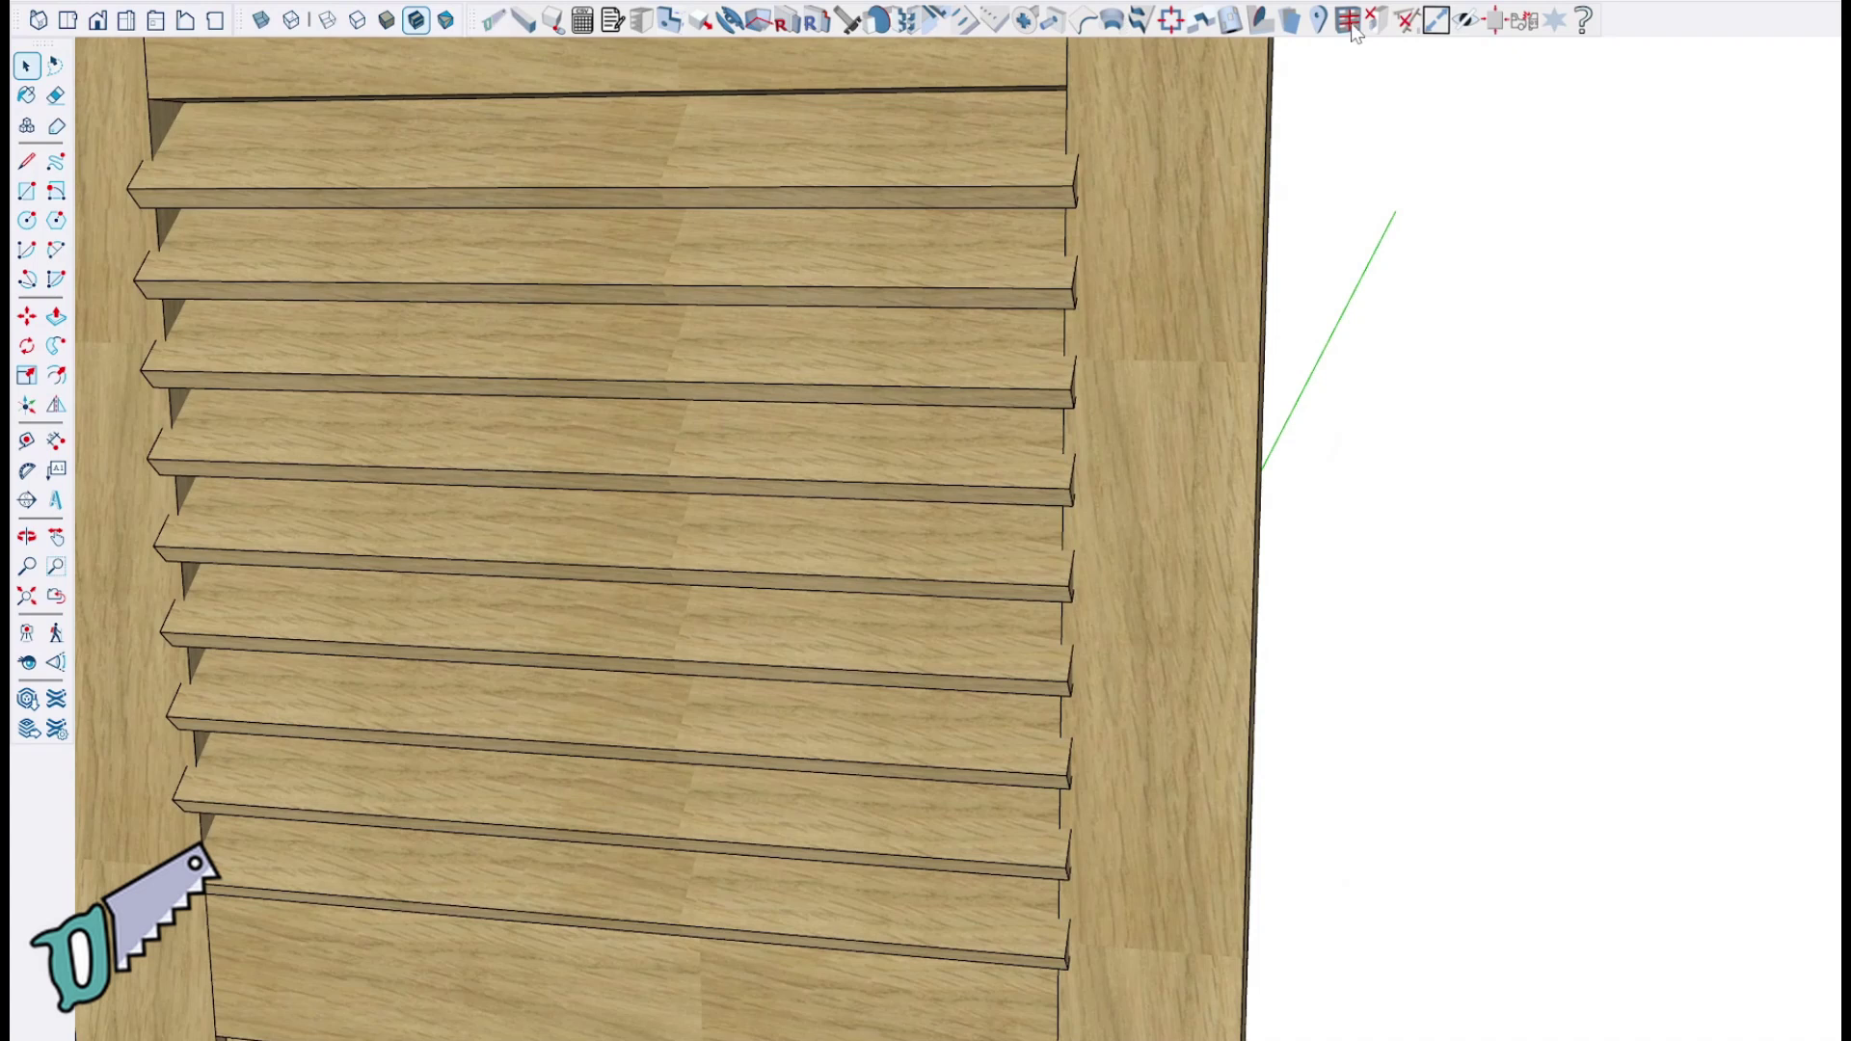
Step: Notch the door stiles with housings cut to the shape of the slat ends
left_click(1205, 20)
left_click(1180, 338)
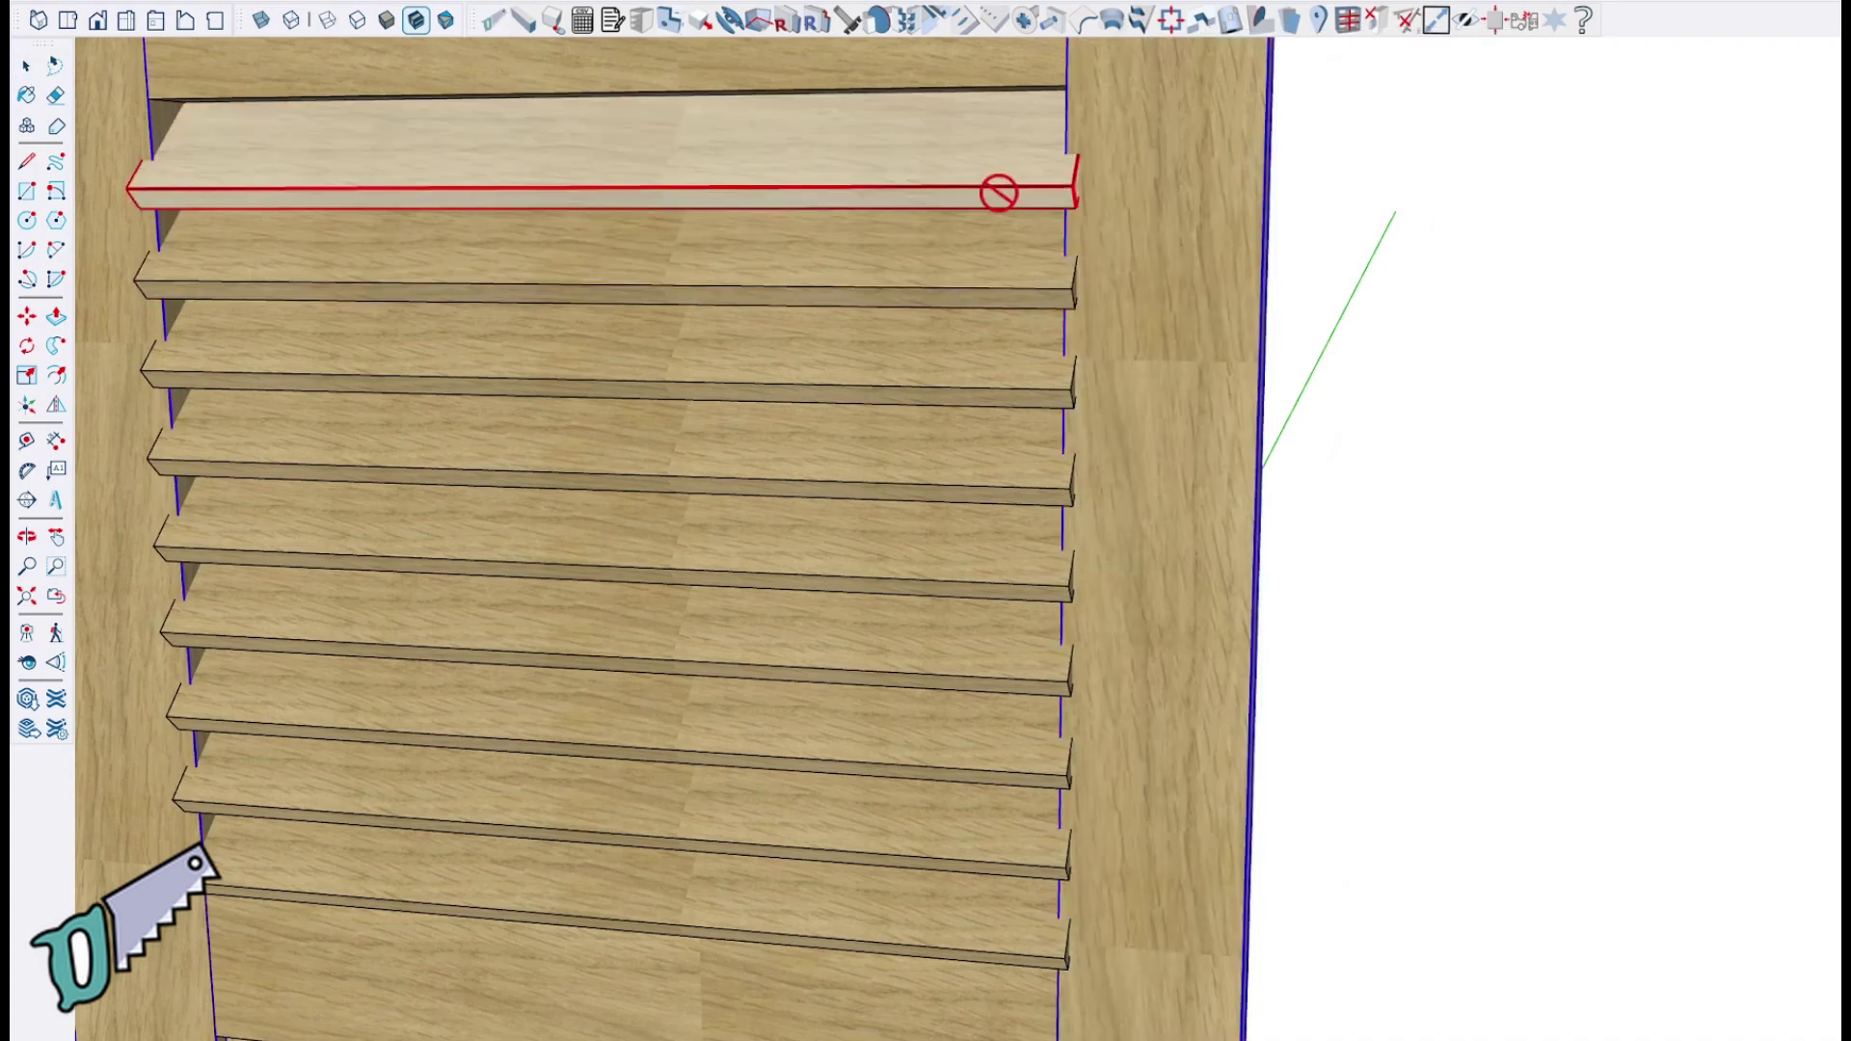
left_click(1013, 178)
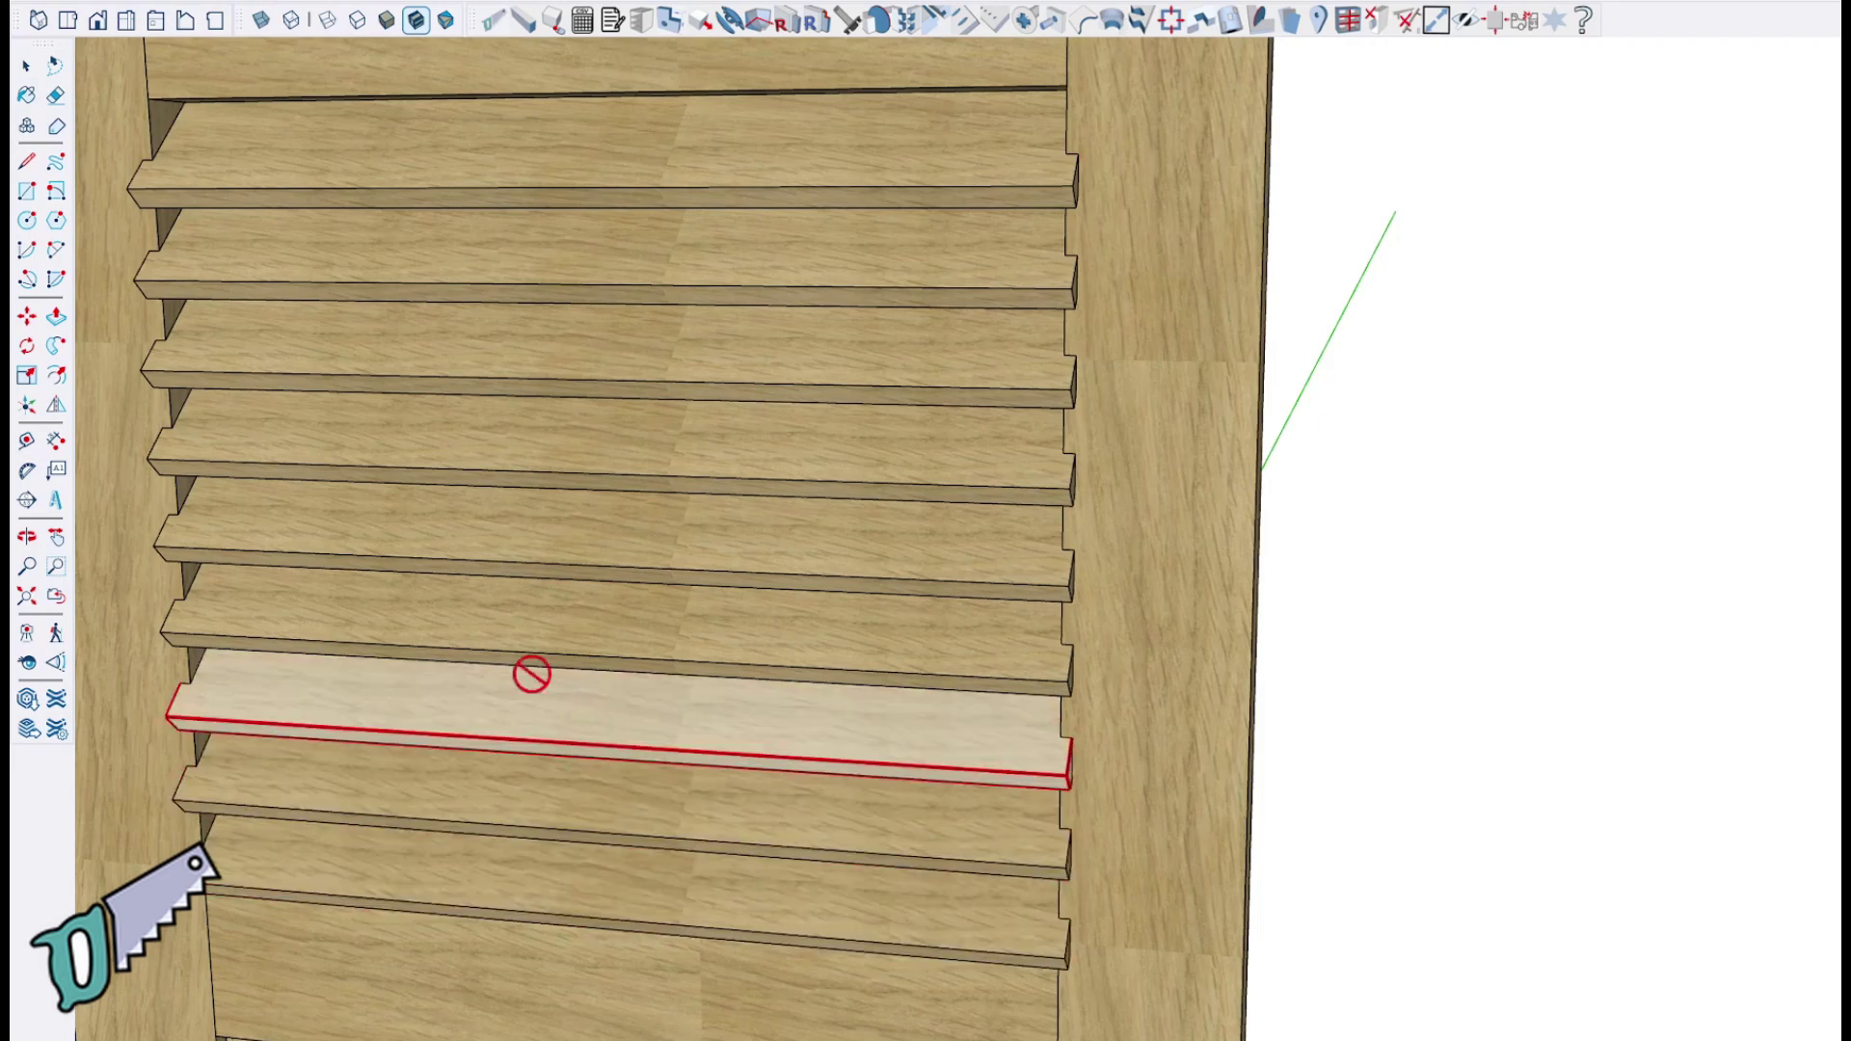
middle_click_drag(529, 669, 817, 693)
mouse_move(818, 692)
left_mouse_down()
mouse_move(1455, 678)
mouse_move(1376, 698)
mouse_move(606, 711)
mouse_move(1012, 559)
mouse_move(992, 591)
mouse_move(820, 663)
left_mouse_up()
key("space")
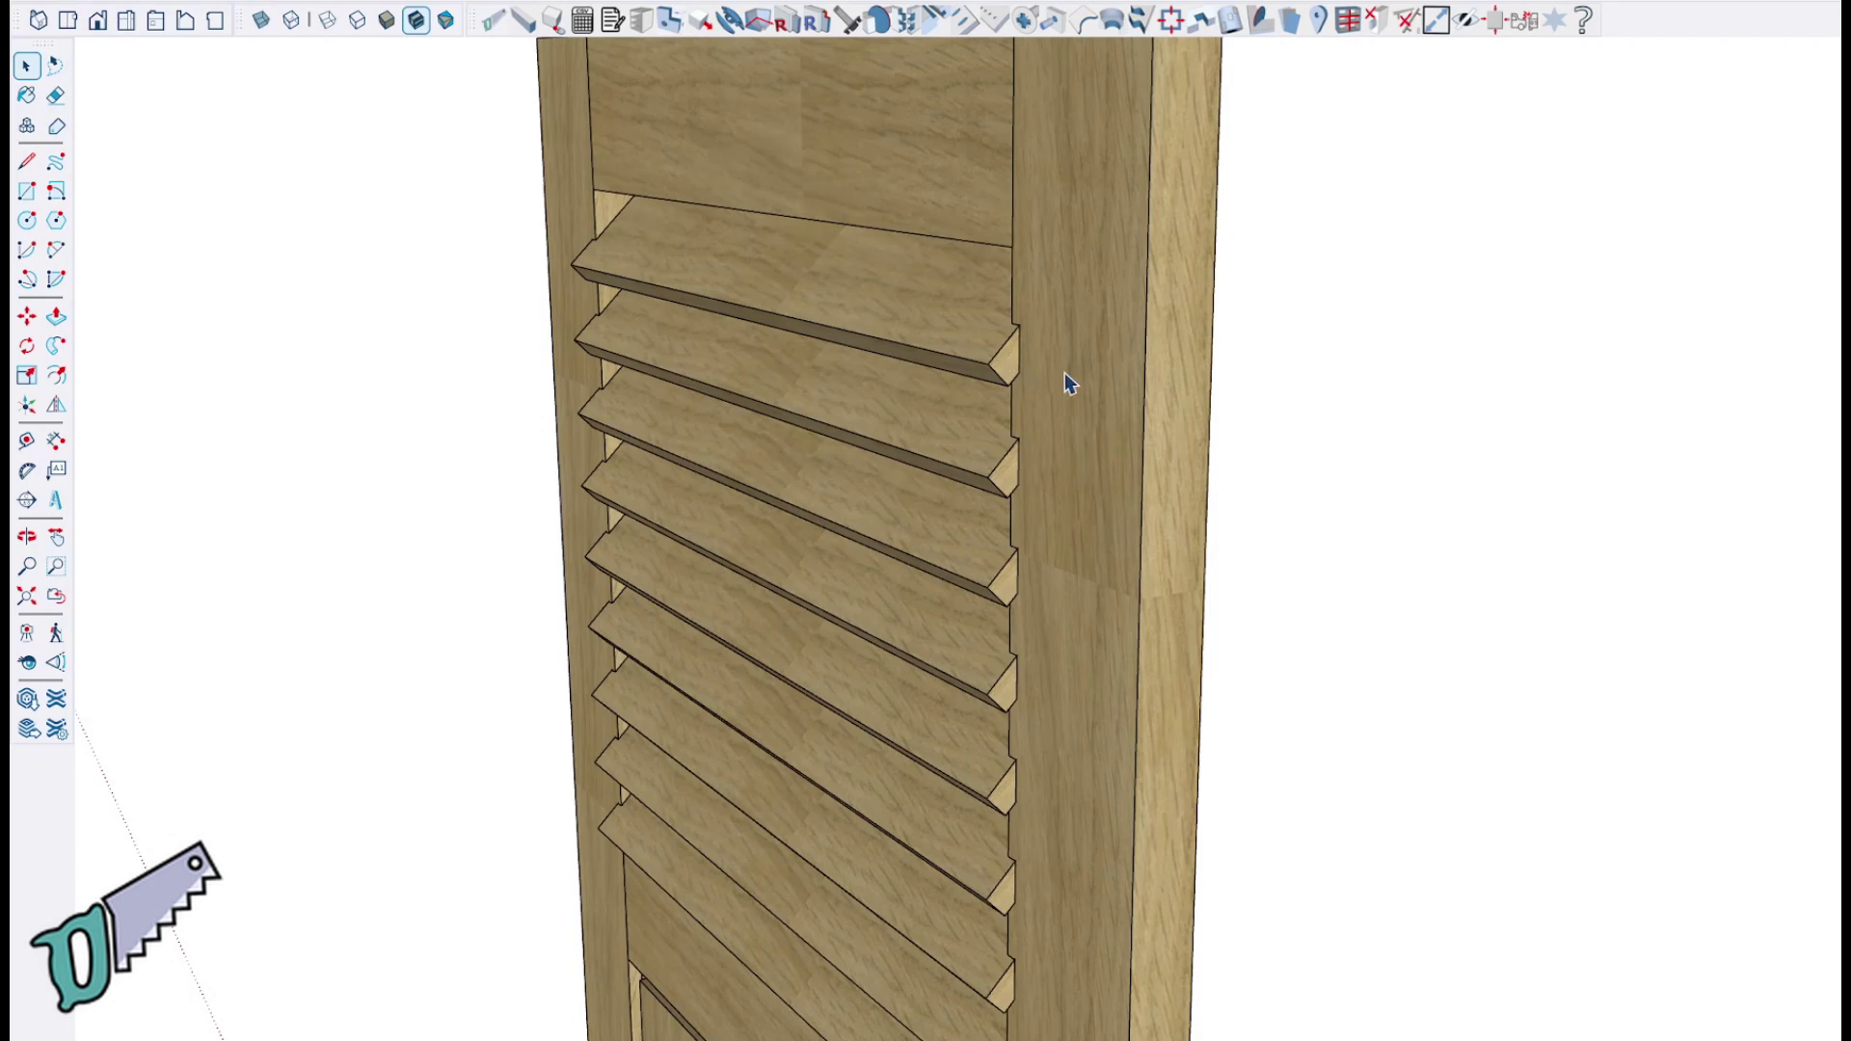
Step: Edit the top slat and push its protruding front corner off along the full length to leave a vertical front face
middle_click_drag(1075, 393, 991, 470, "shift")
key("space")
double_click(894, 419)
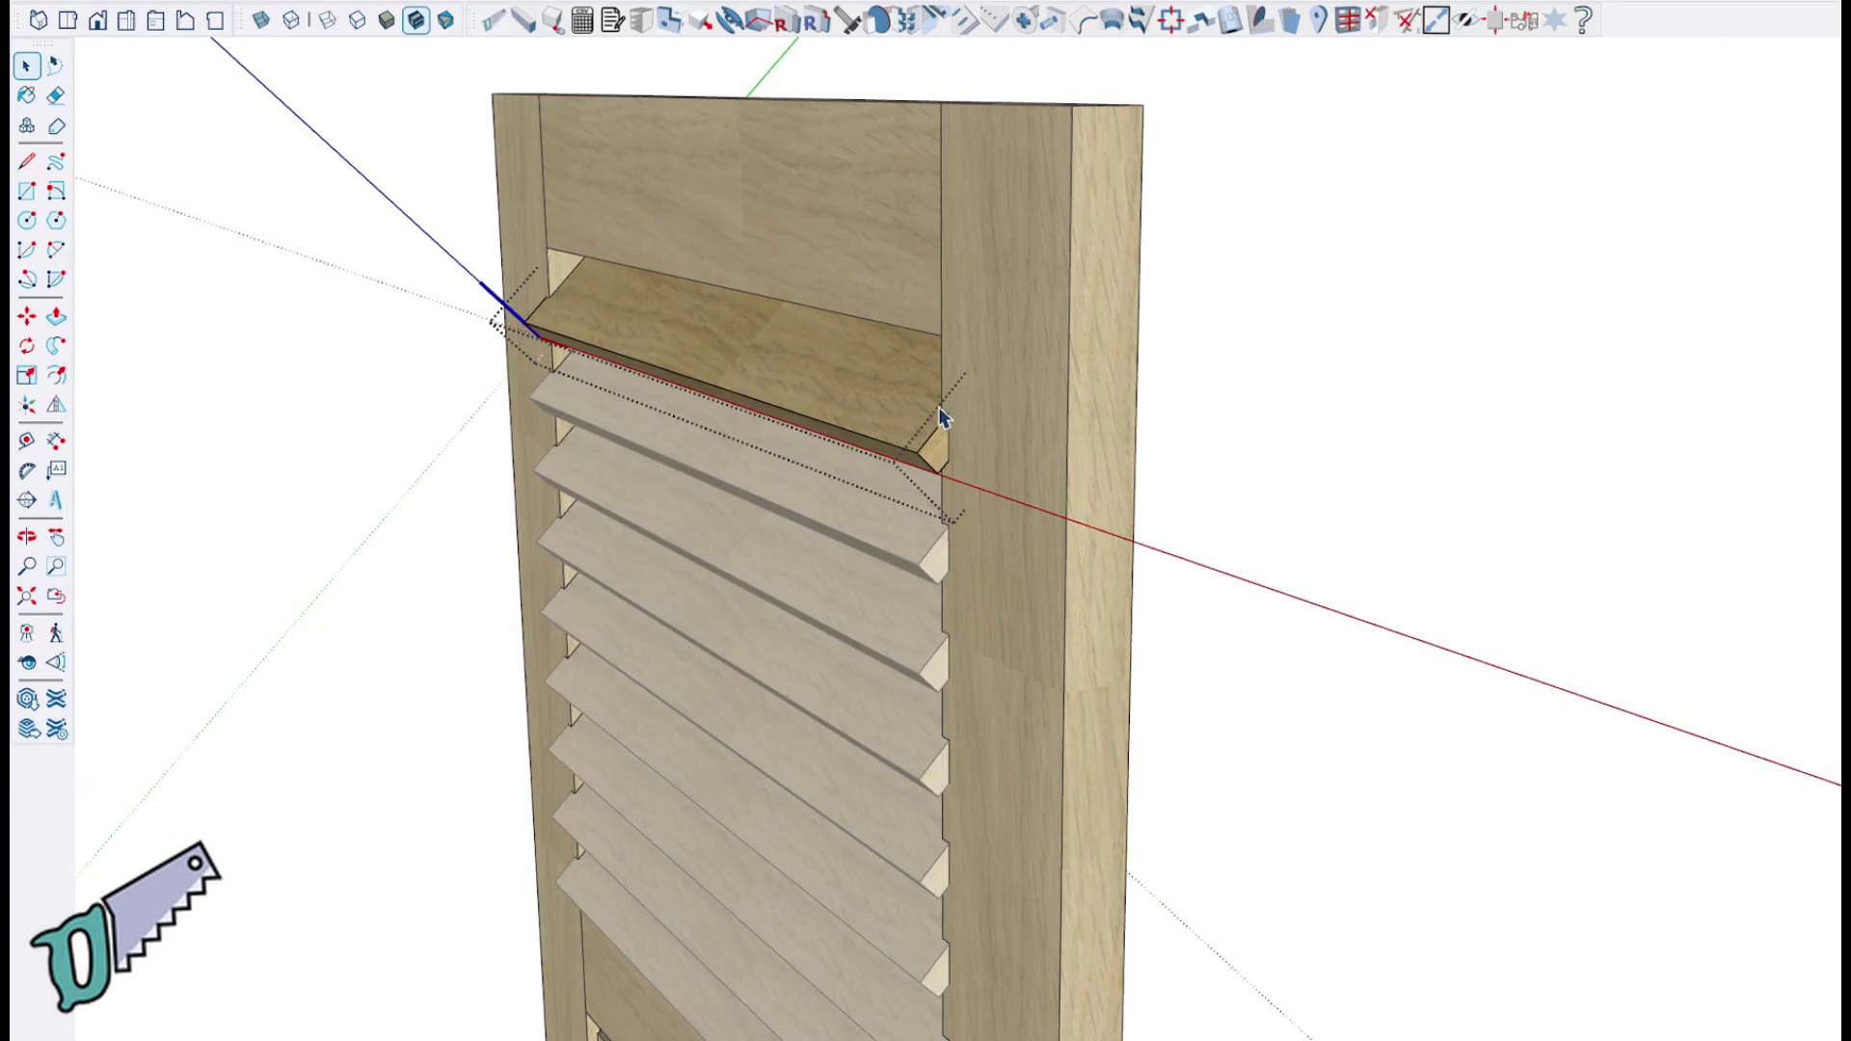
scroll(937, 416, "up", 2)
key("l")
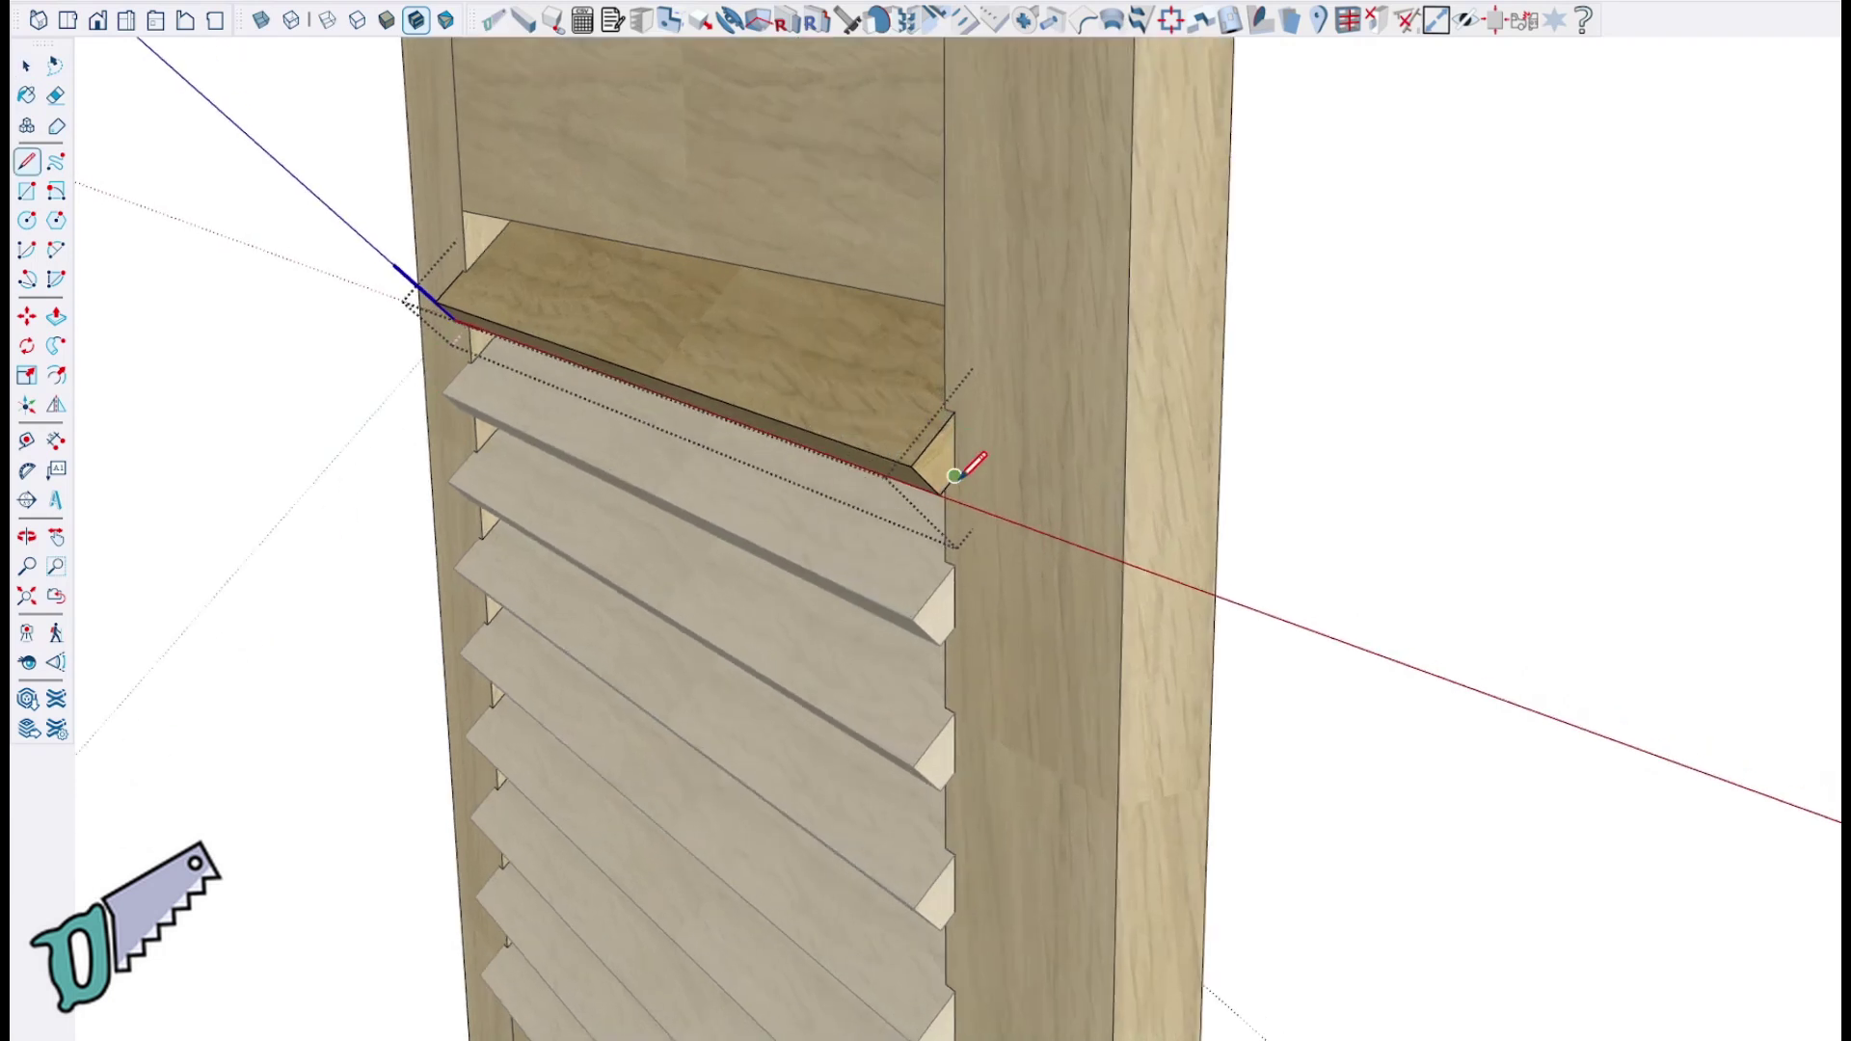
key("space")
key("p")
left_click(943, 471)
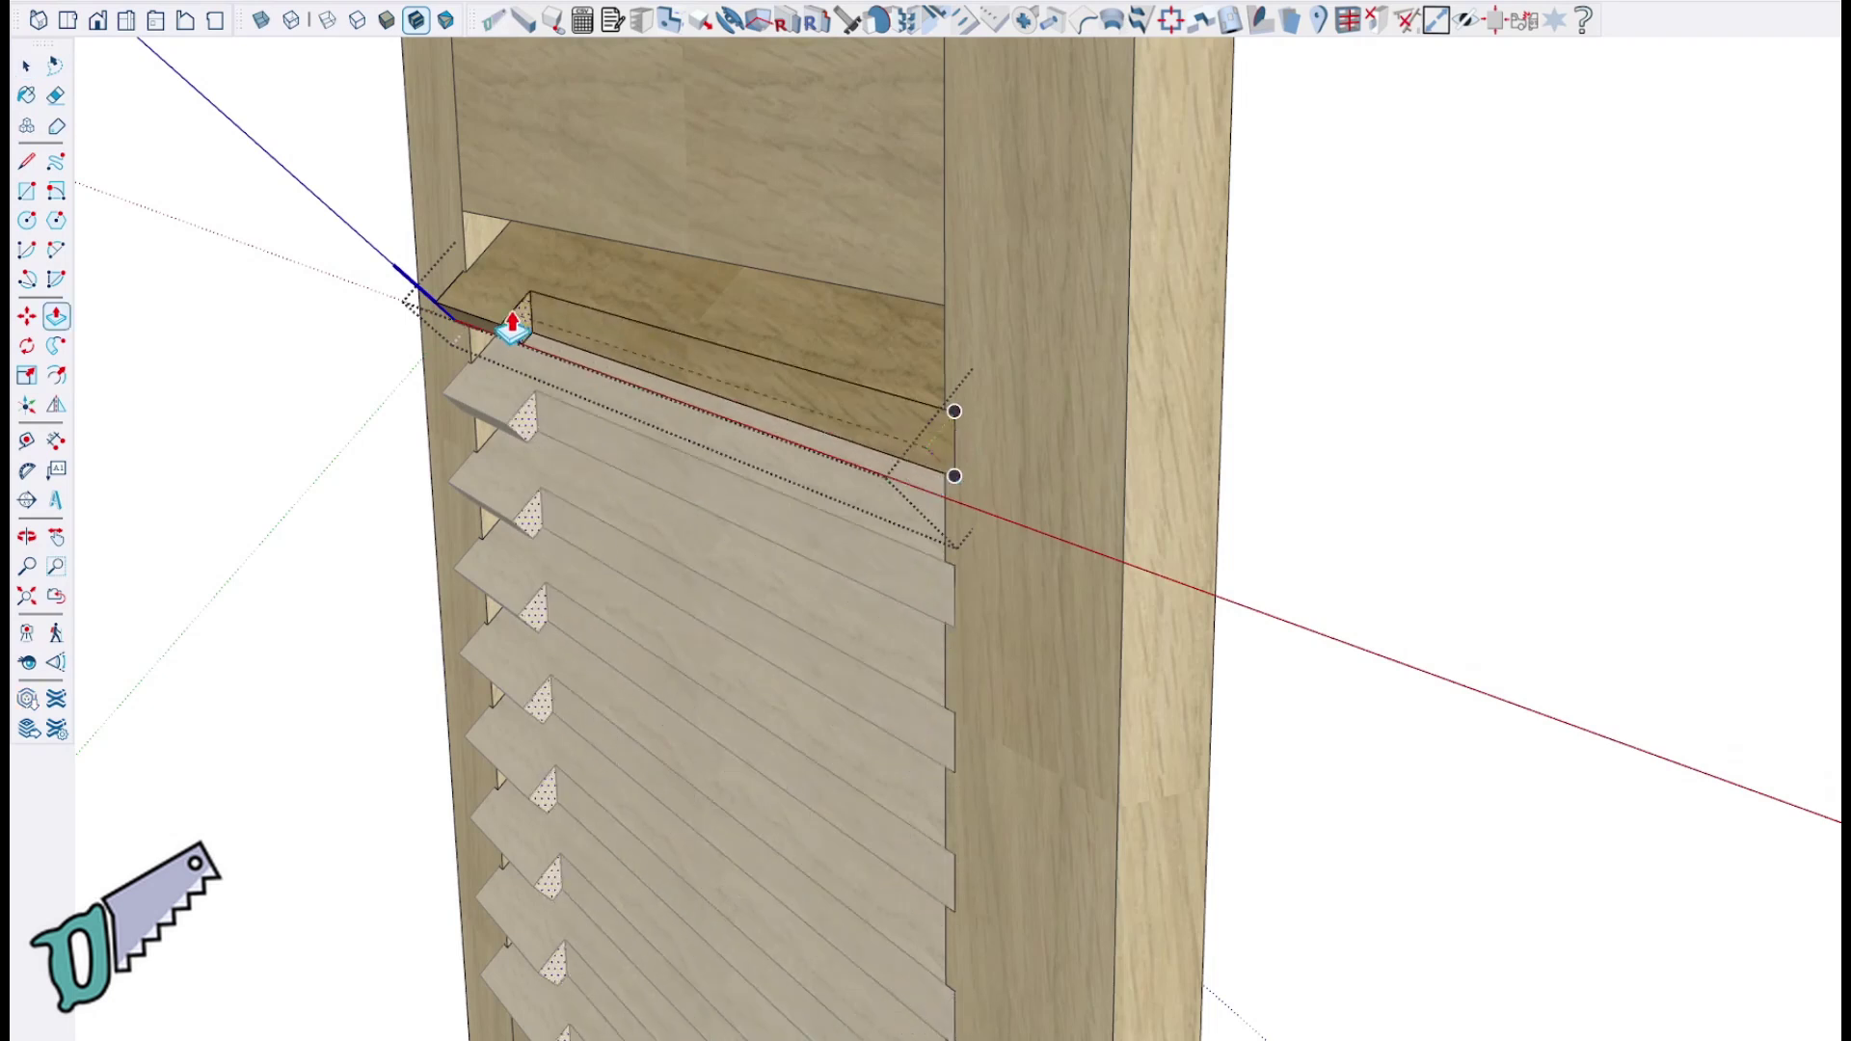
left_click(449, 292)
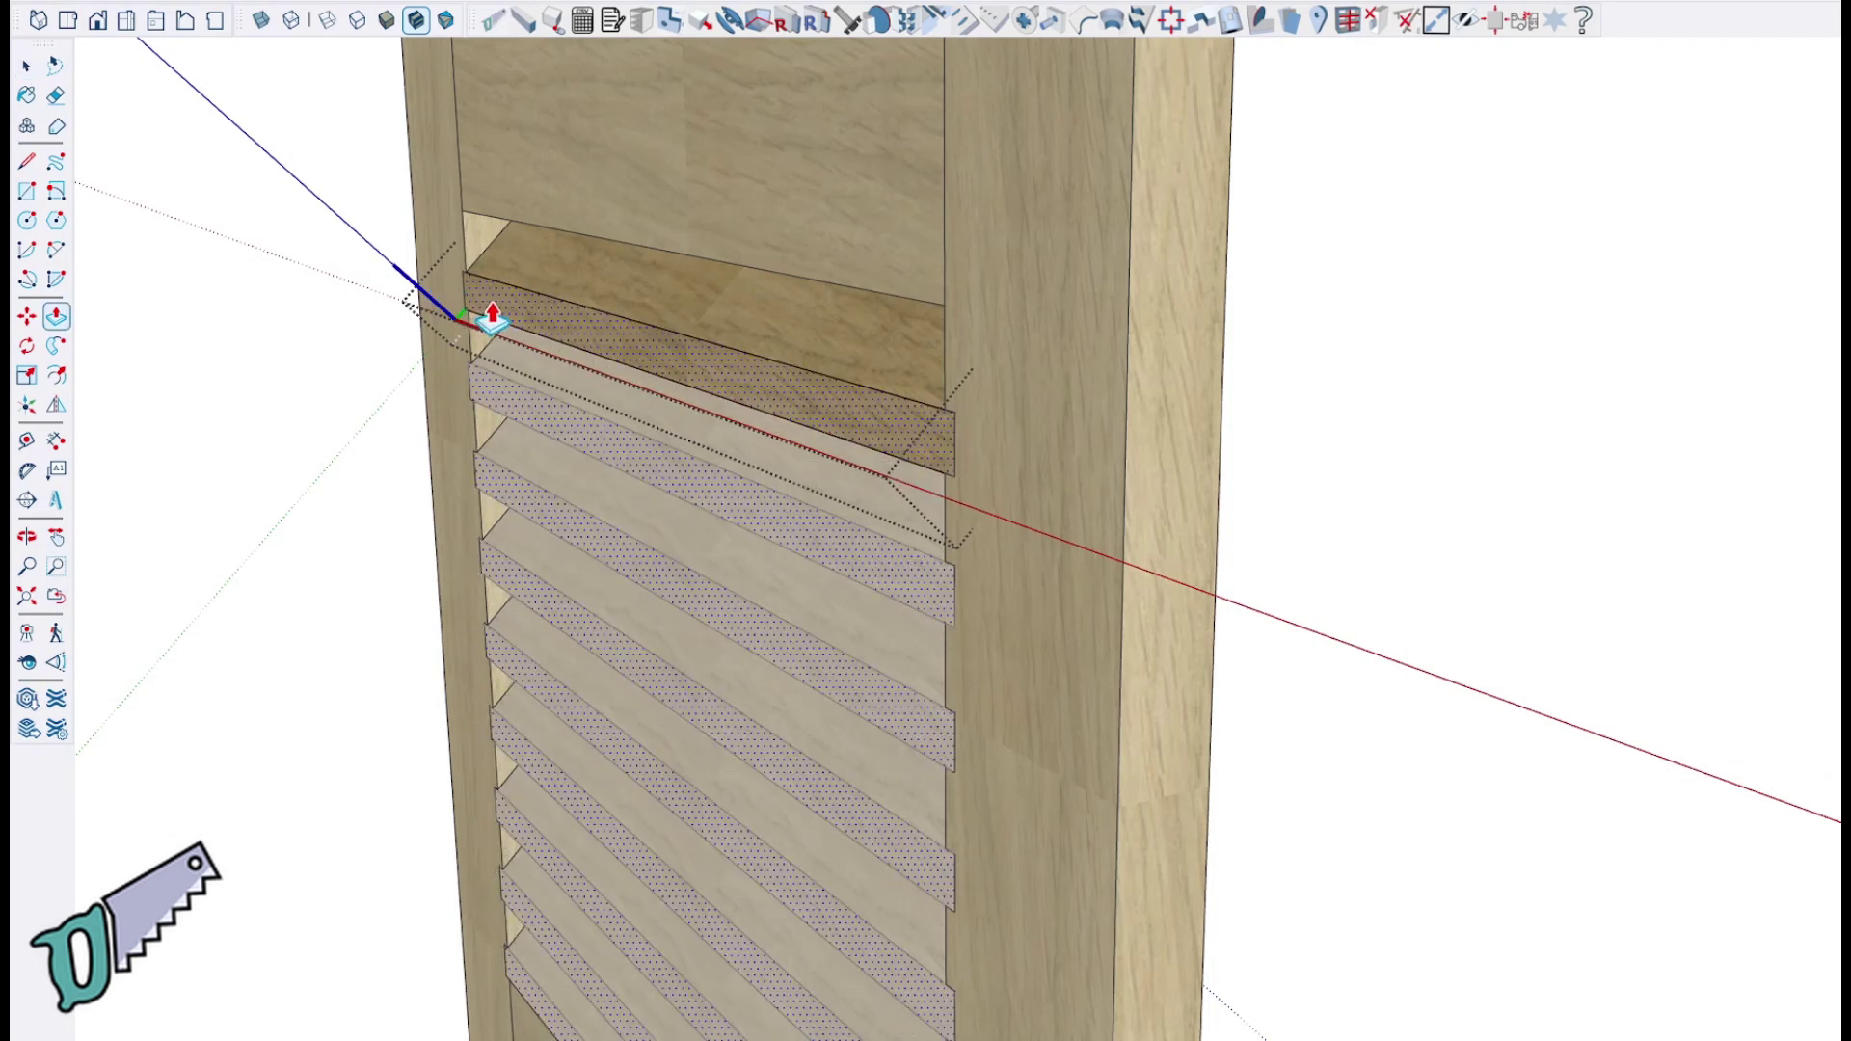
key("space")
left_click(1595, 429)
middle_click_drag(1482, 437, 1794, 419)
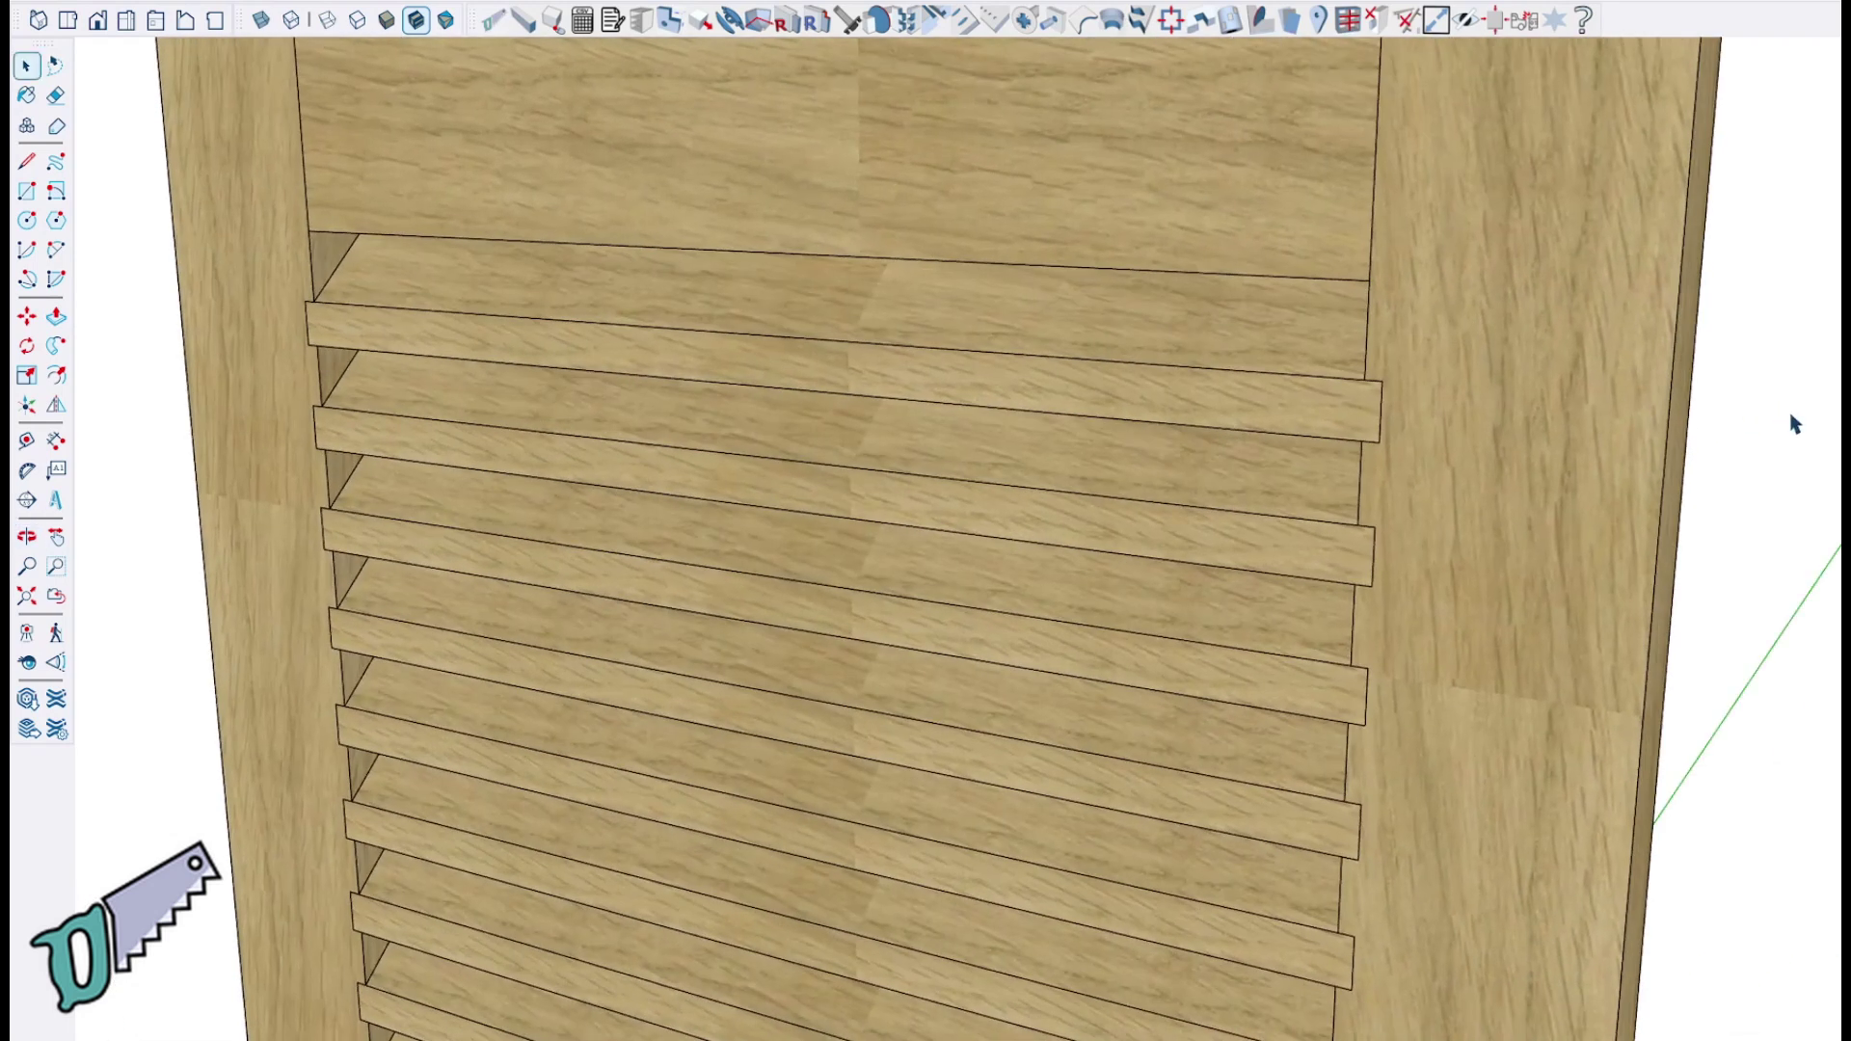
Step: Hide the stile covering the end faces of the slats
right_click(1018, 589)
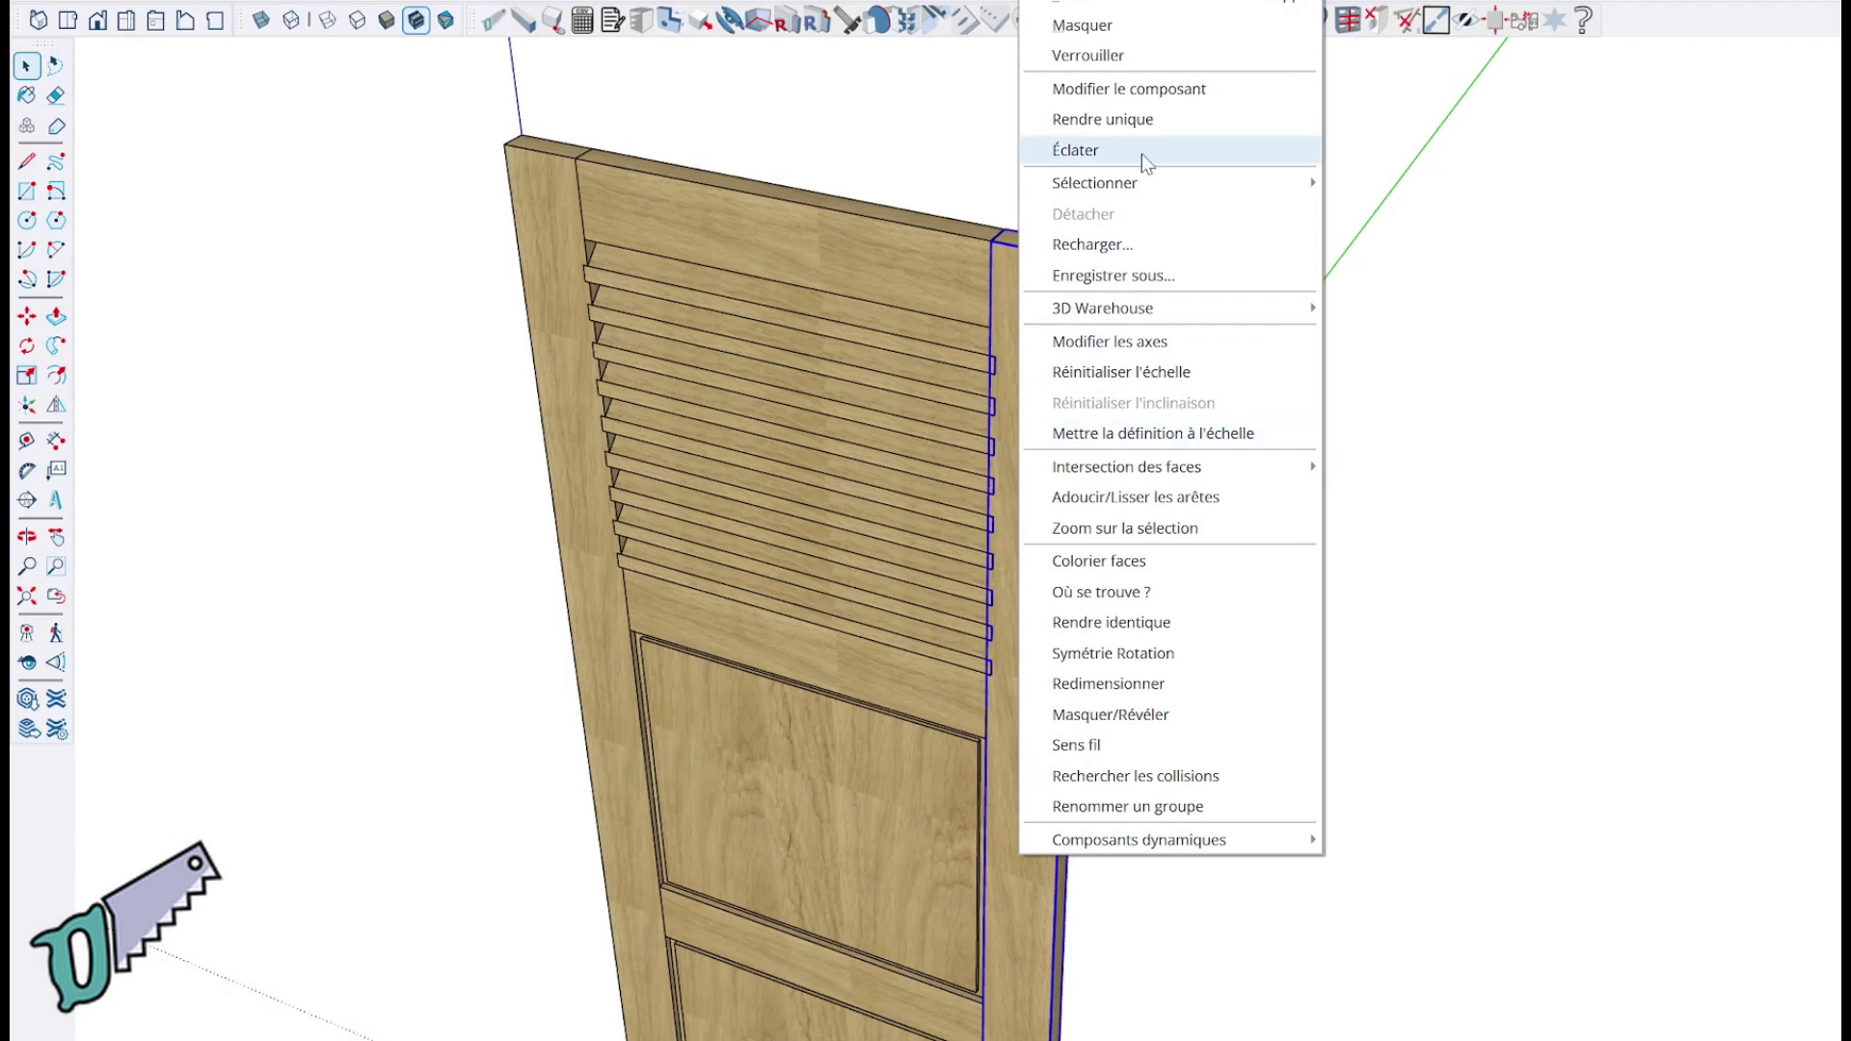
left_click(1080, 25)
scroll(1092, 310, "up", 5)
middle_click_drag(1083, 454, 1068, 579)
middle_click_drag(790, 386, 1008, 463)
Step: Draw a lengthwise midline across one slat's end face and a perpendicular line from its midpoint to the upper edge
key("space")
key("l")
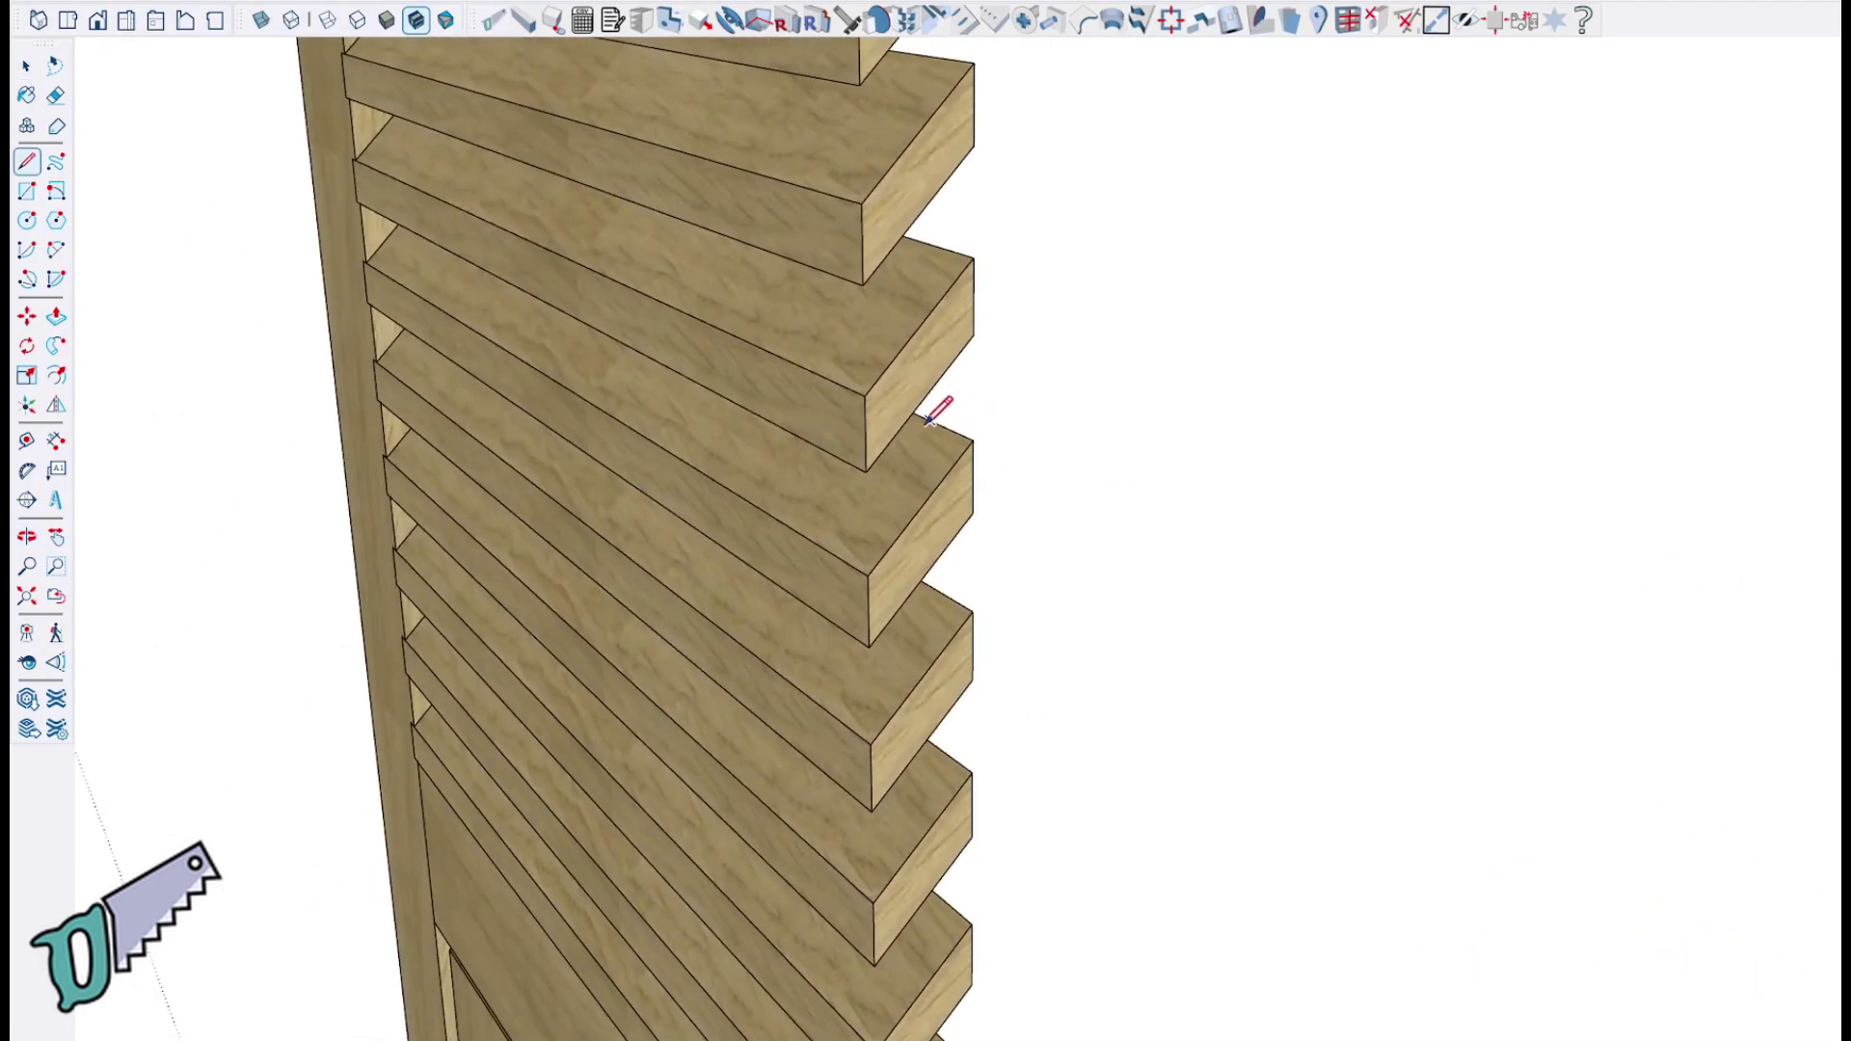
left_click(865, 434)
left_click(974, 300)
key("space")
scroll(926, 378, "up", 2)
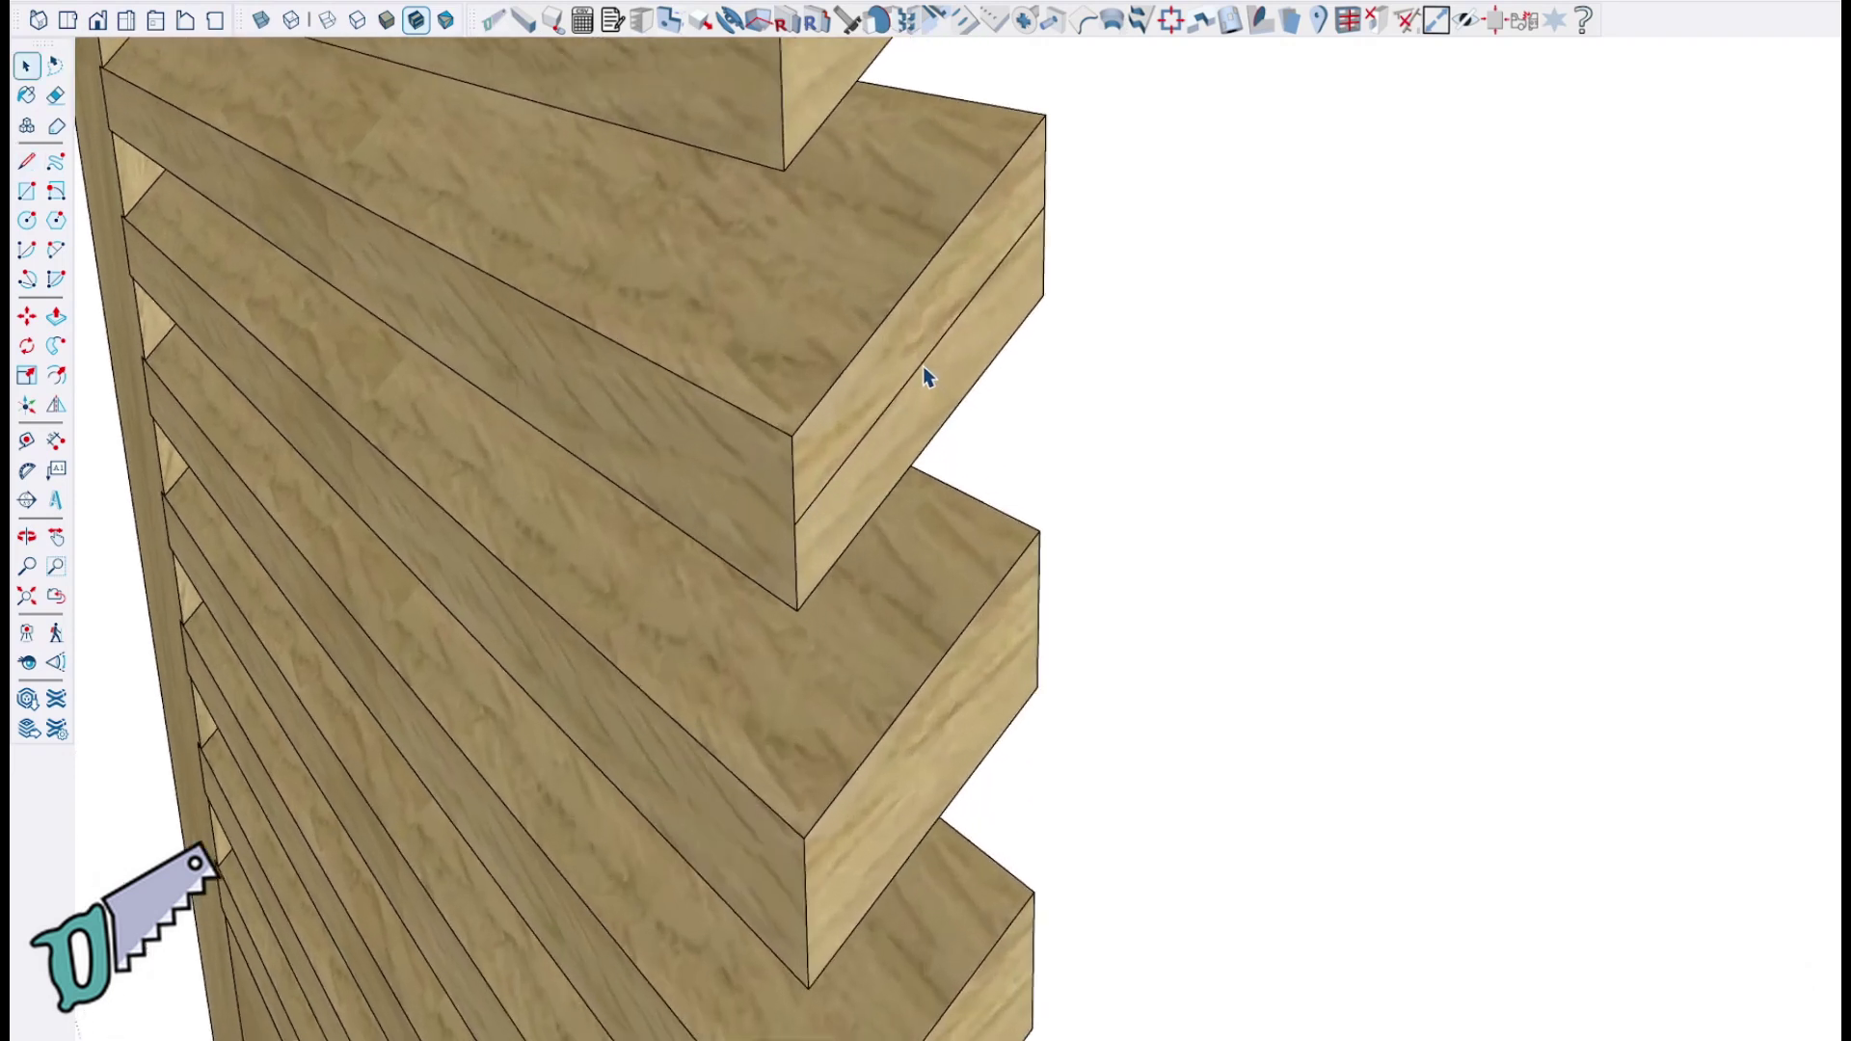
key("l")
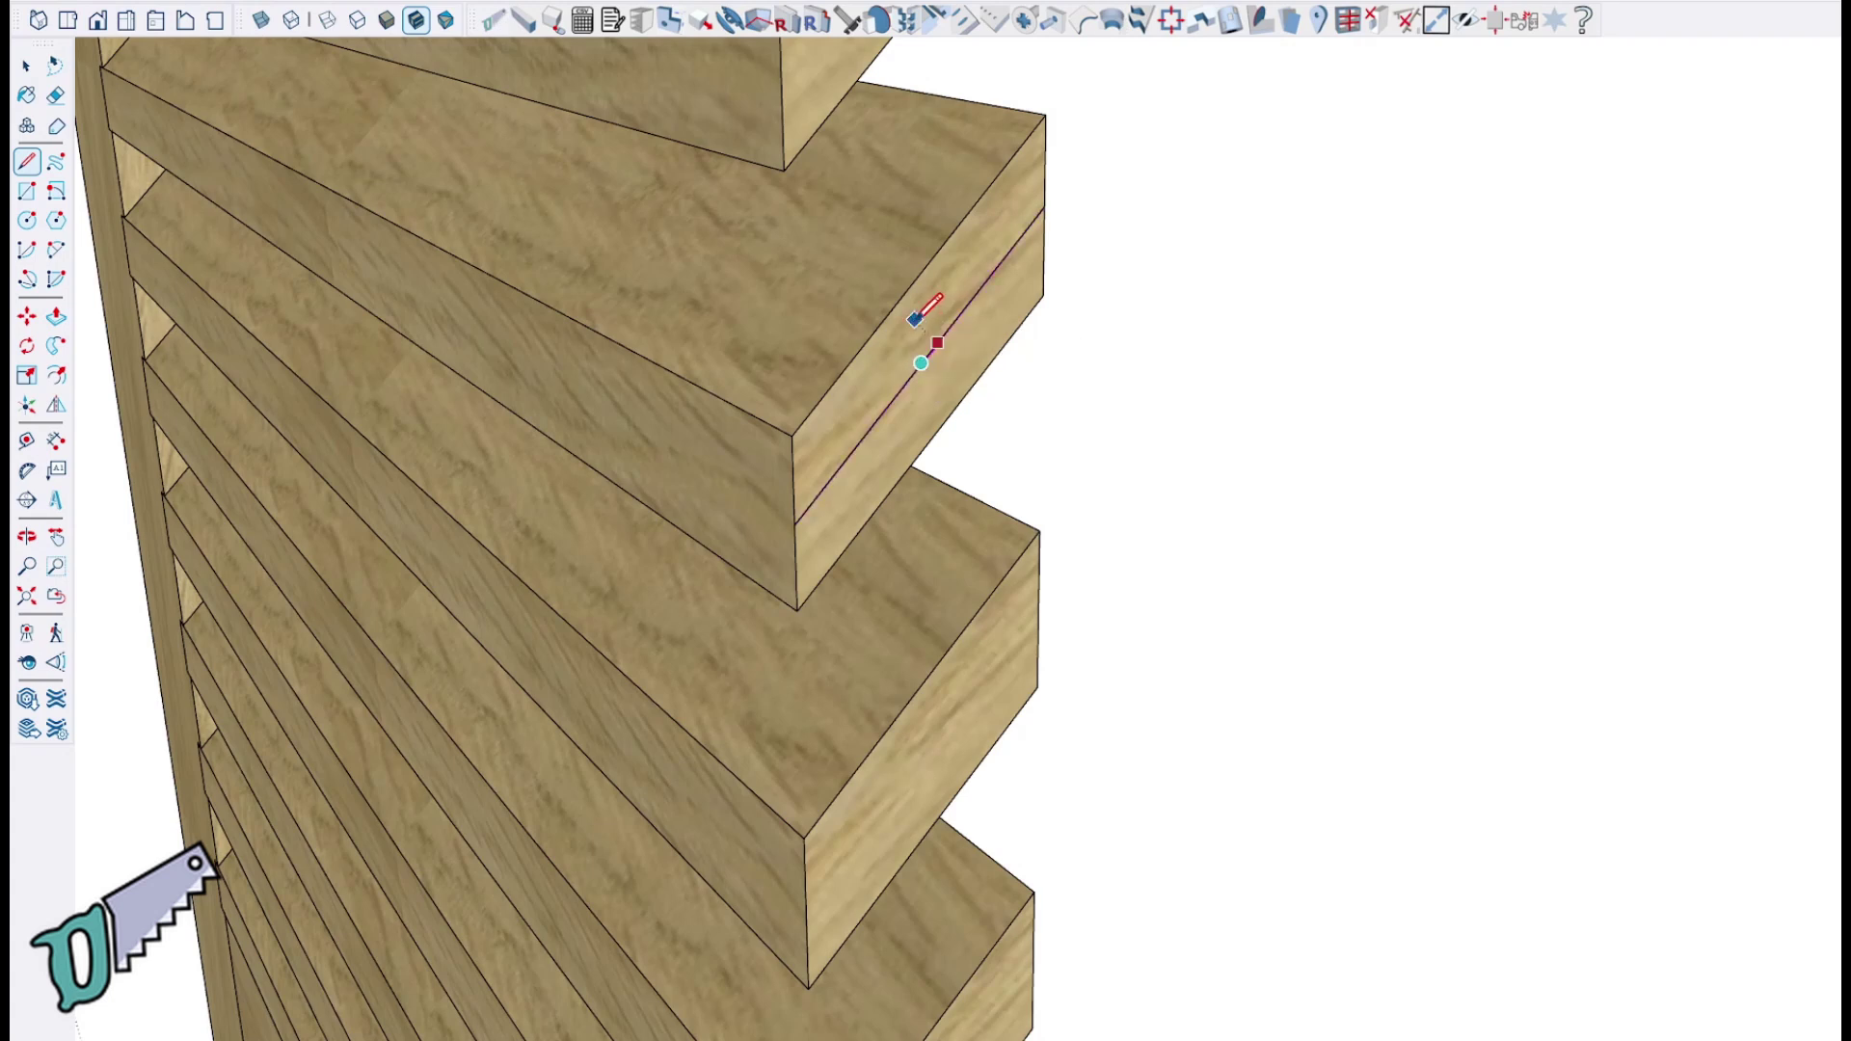
left_click(881, 323)
key("space")
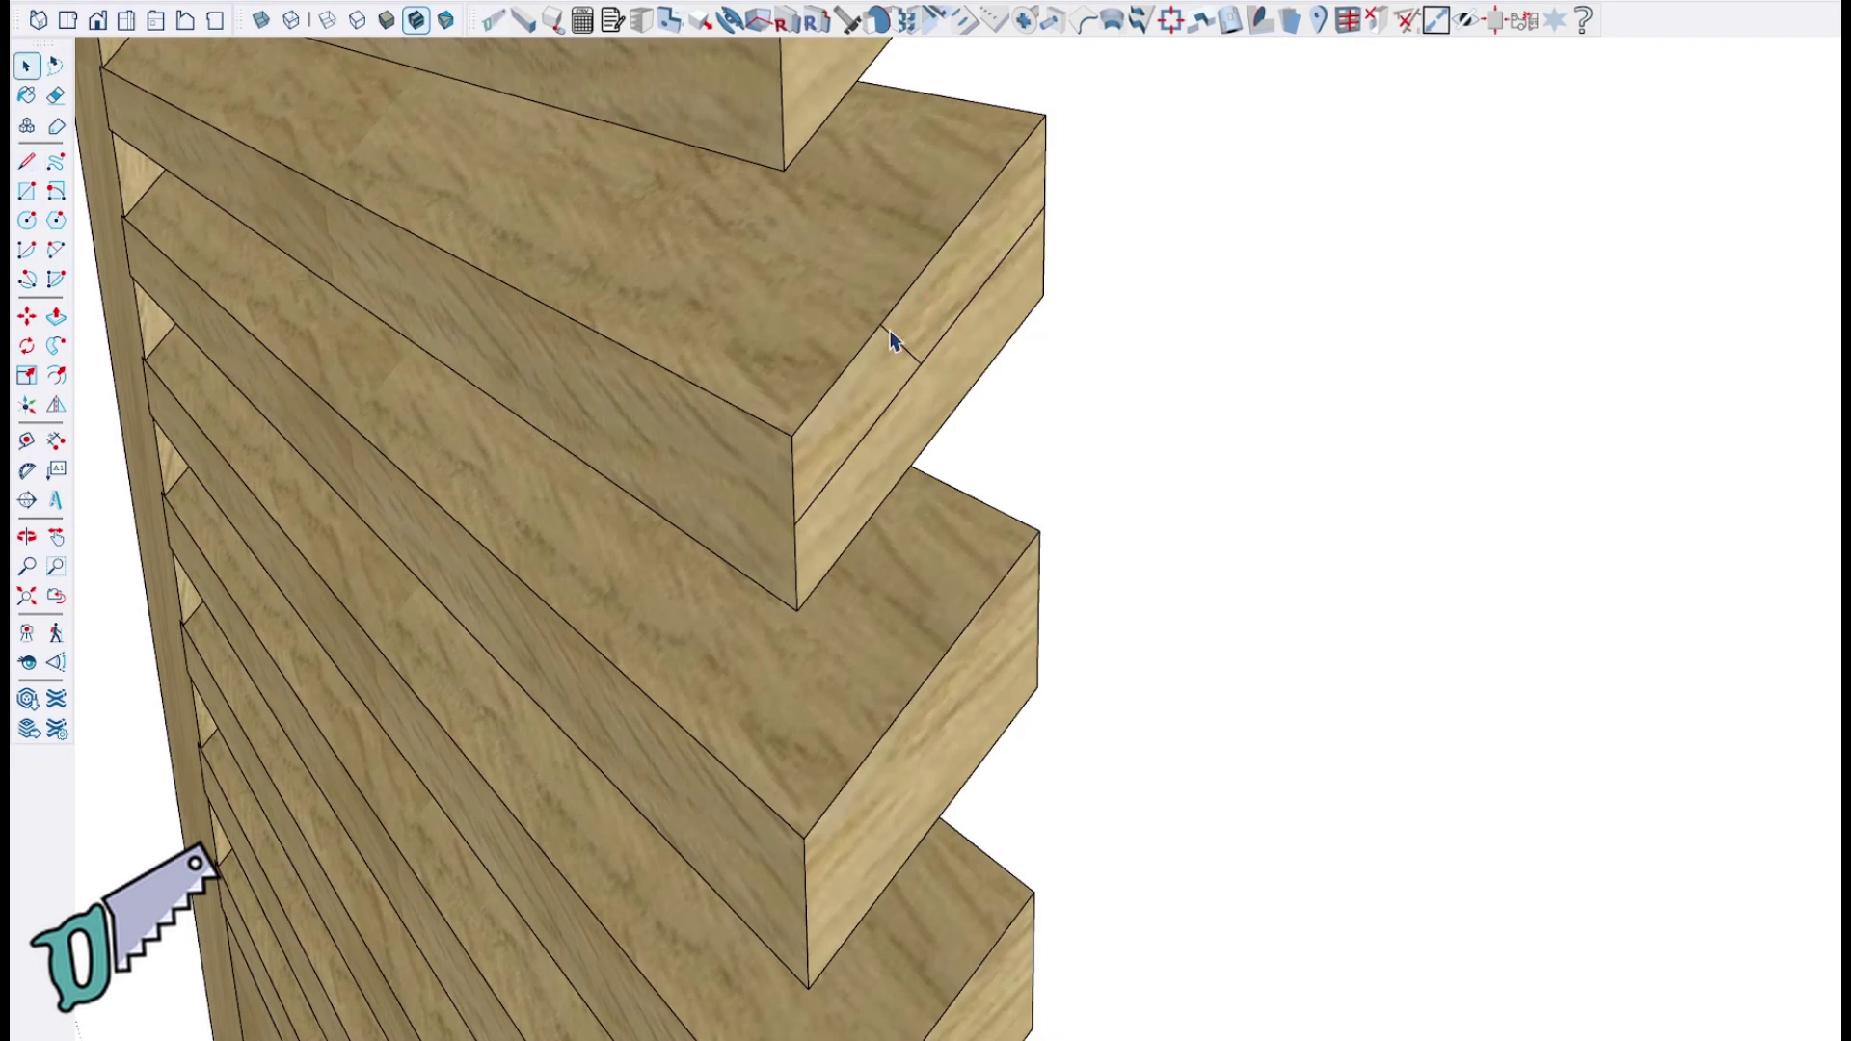
Step: Place a vertical guide through the middle of the slat ends and delete the two construction lines
key("t")
left_click(793, 484)
left_click(879, 328)
key("space")
left_click(913, 376)
left_click(912, 357, "ctrl")
key("Delete")
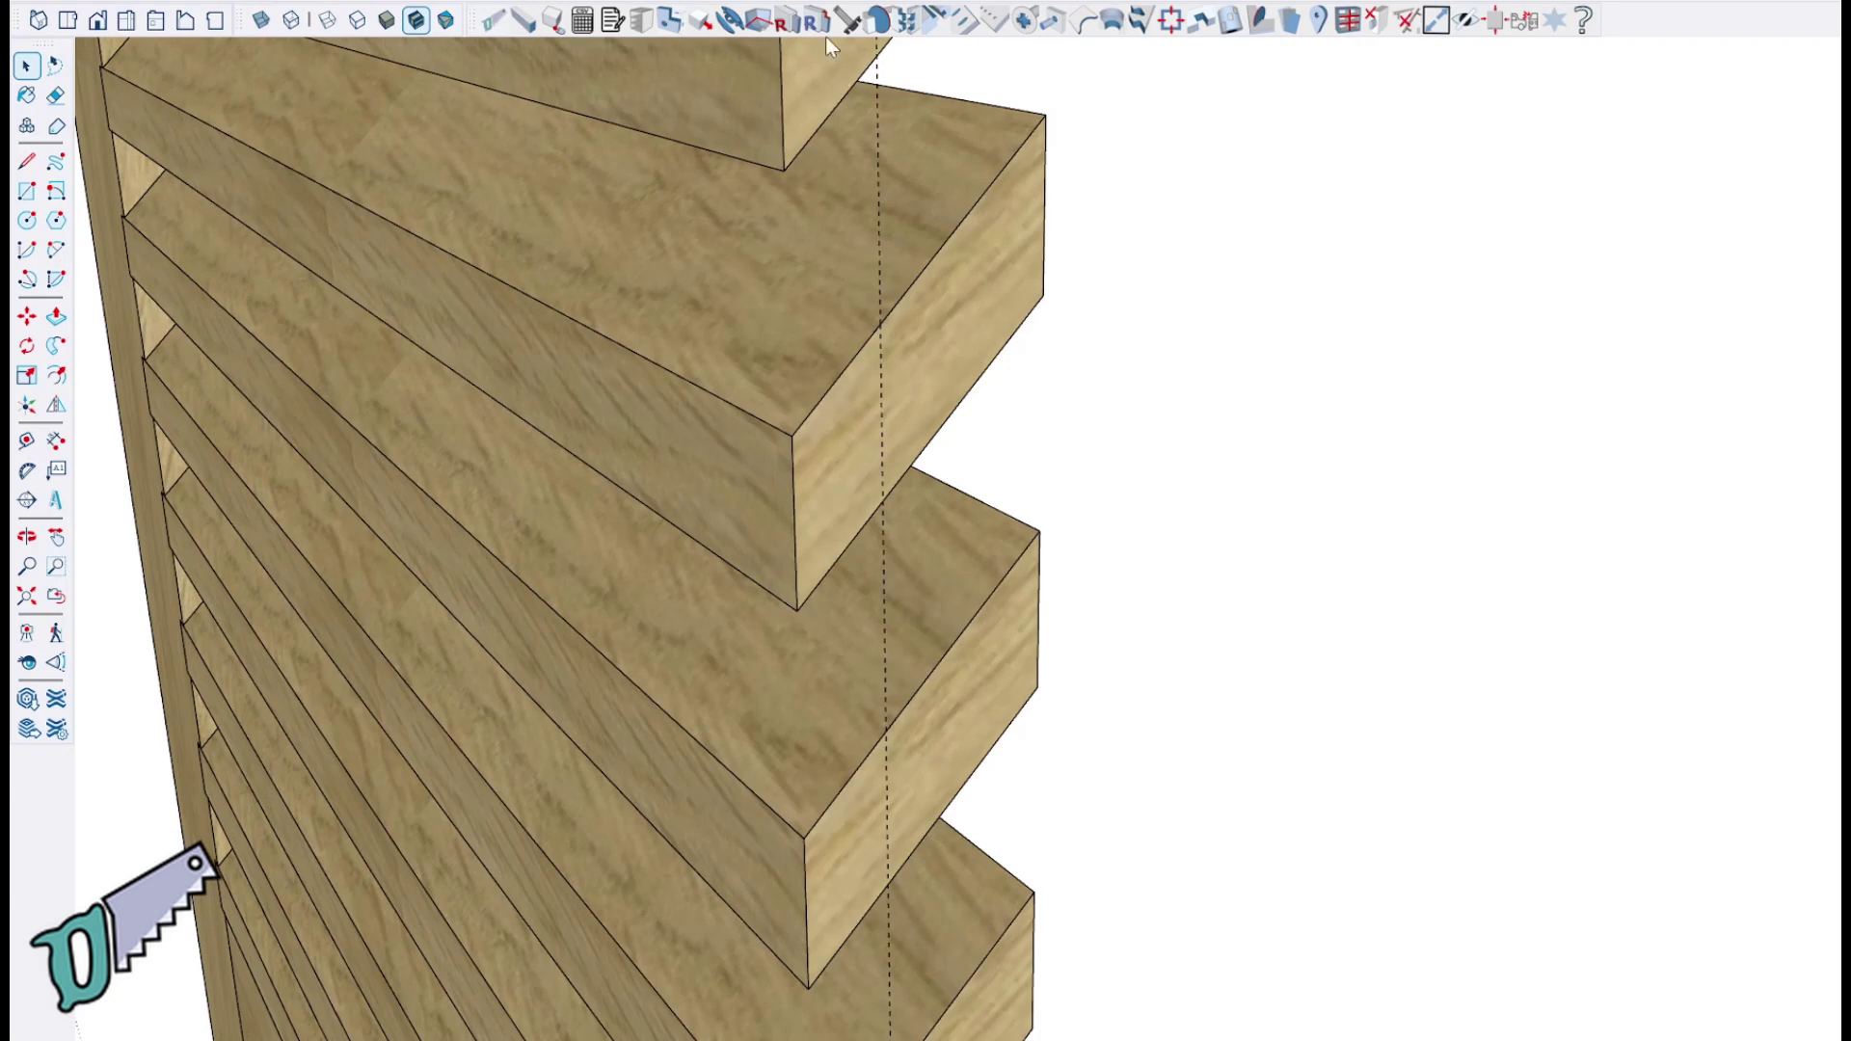
Step: Open the Assemblages joinery tool and choose Tourillons from the assemblies folder
left_click(730, 21)
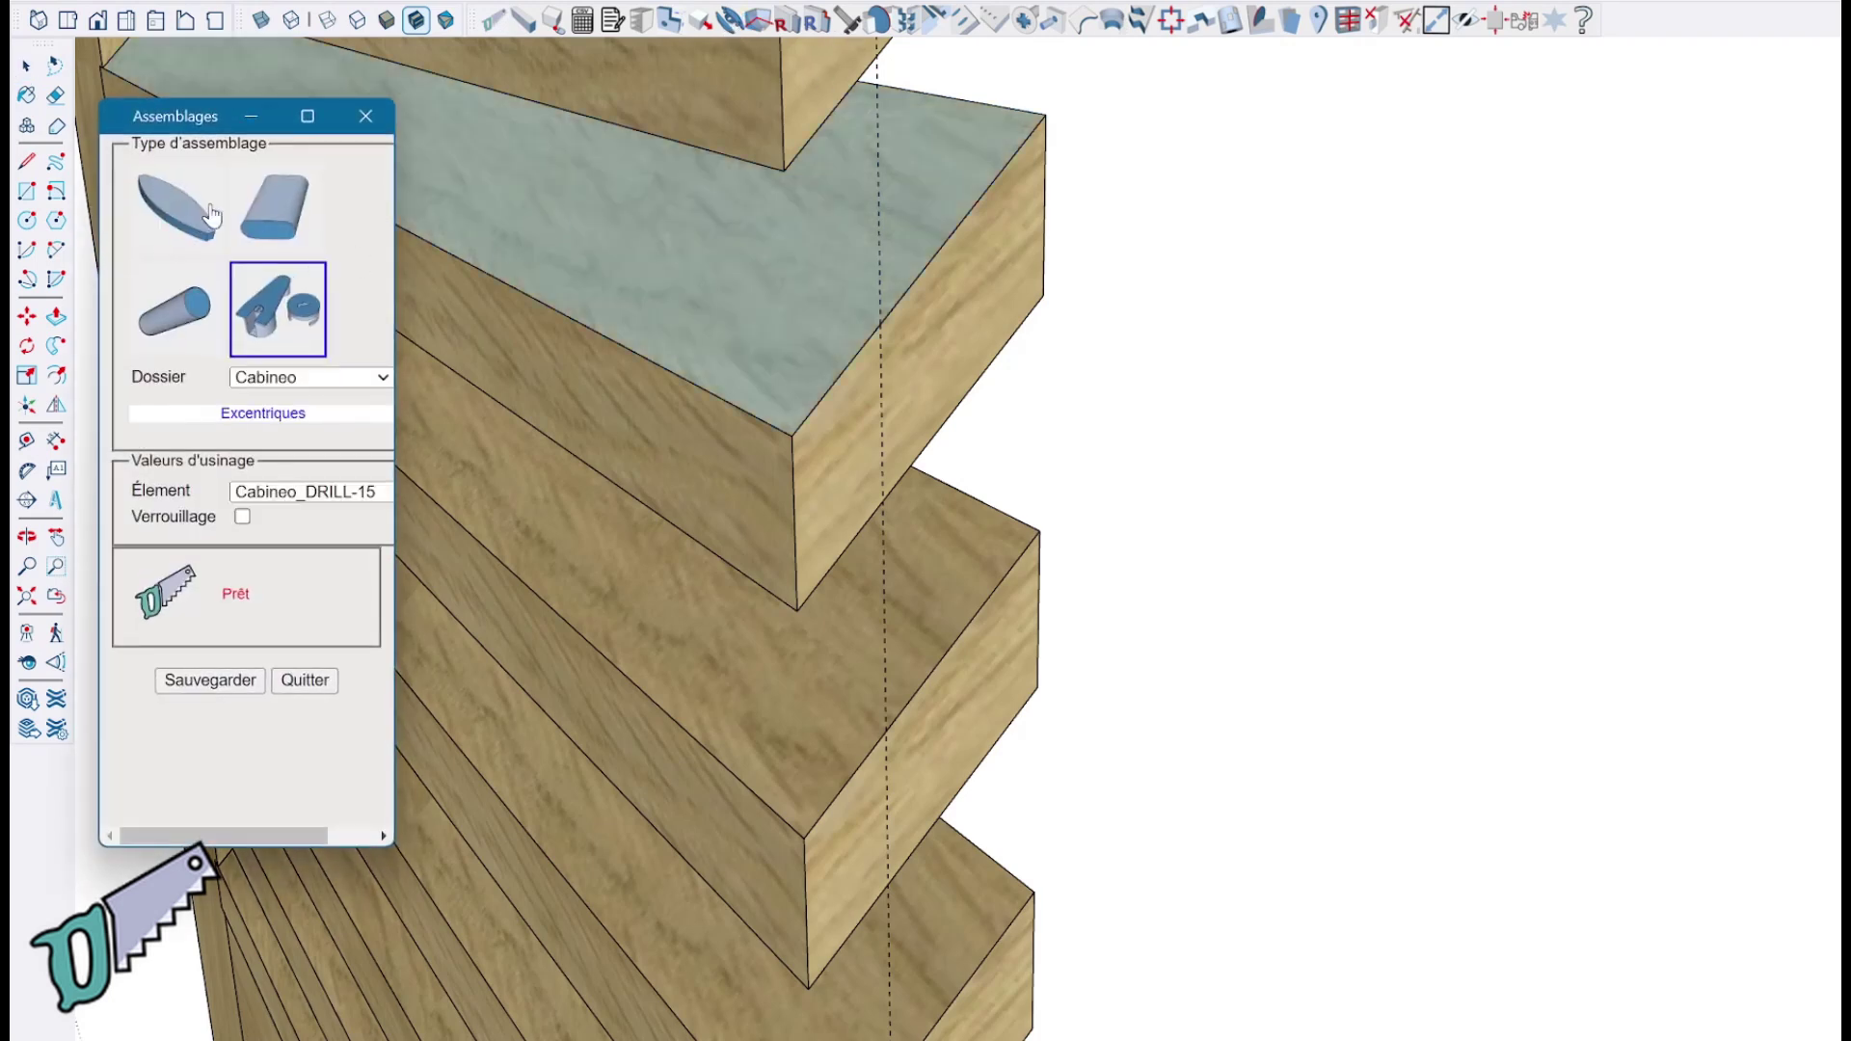
left_click(270, 378)
left_click(280, 397)
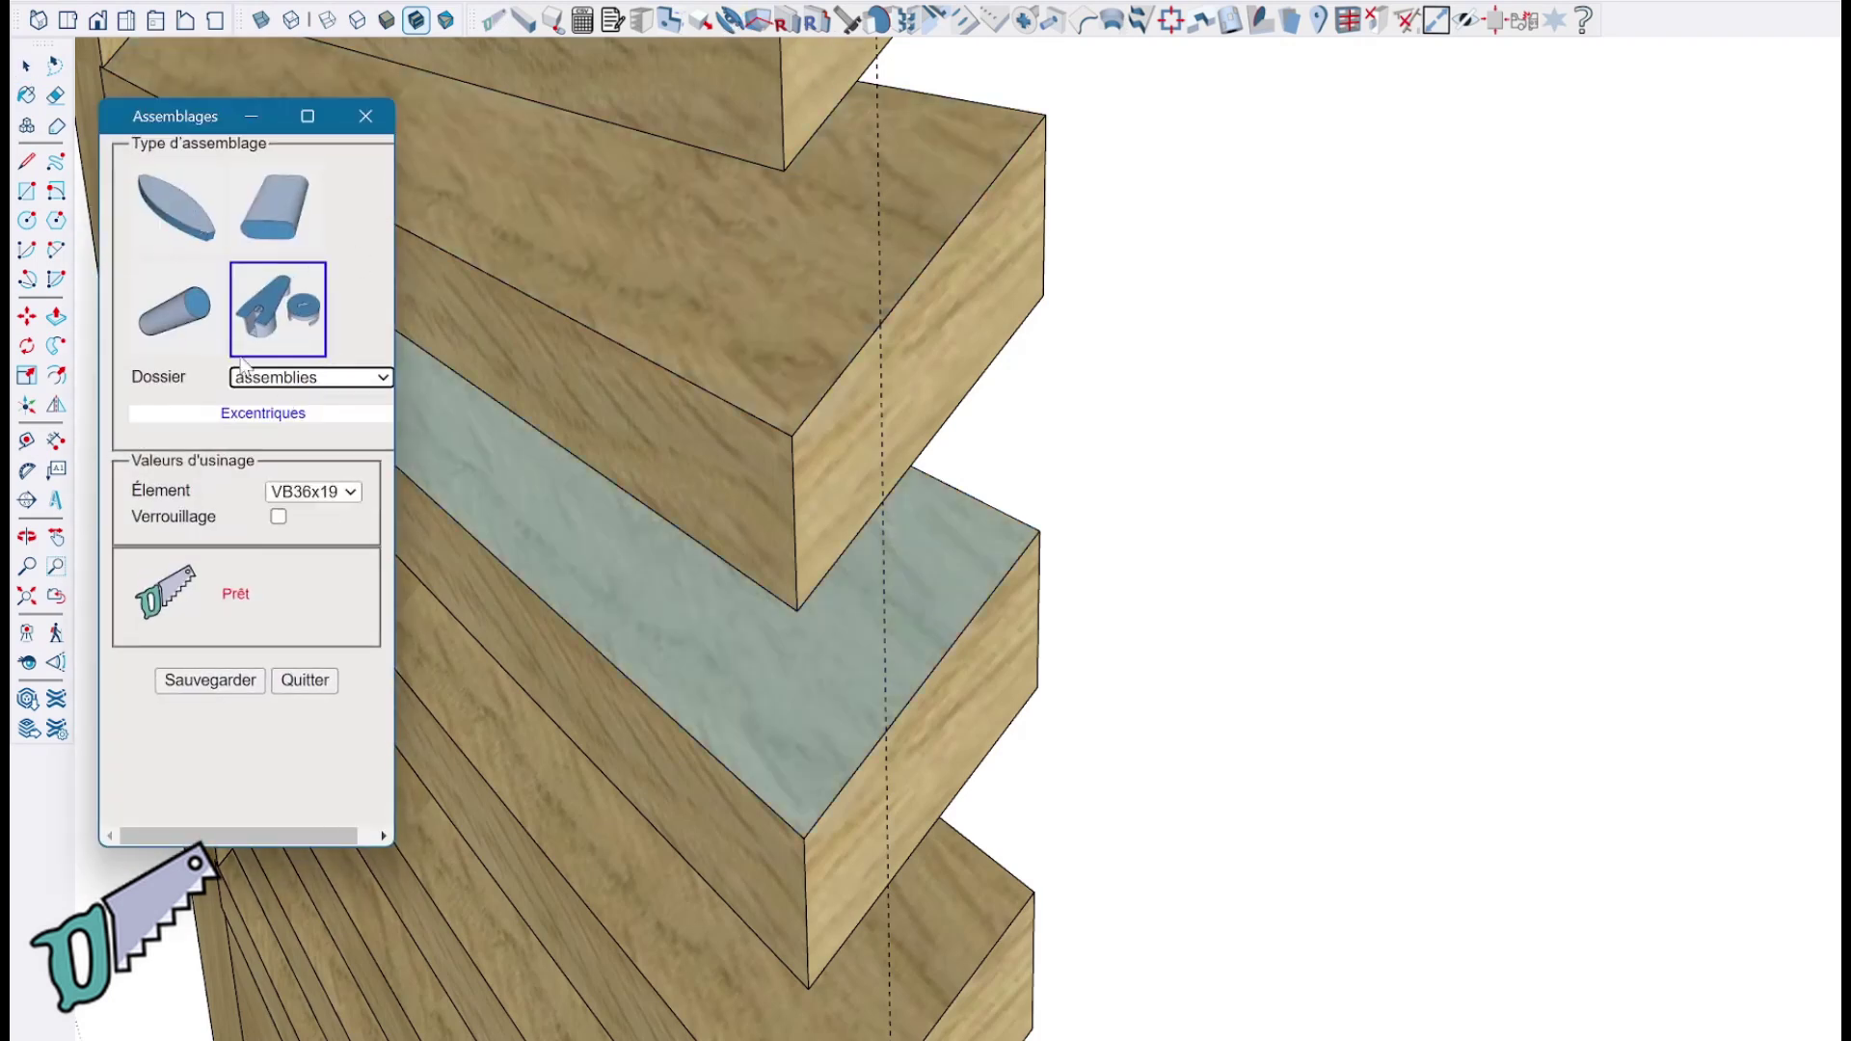
left_click(186, 318)
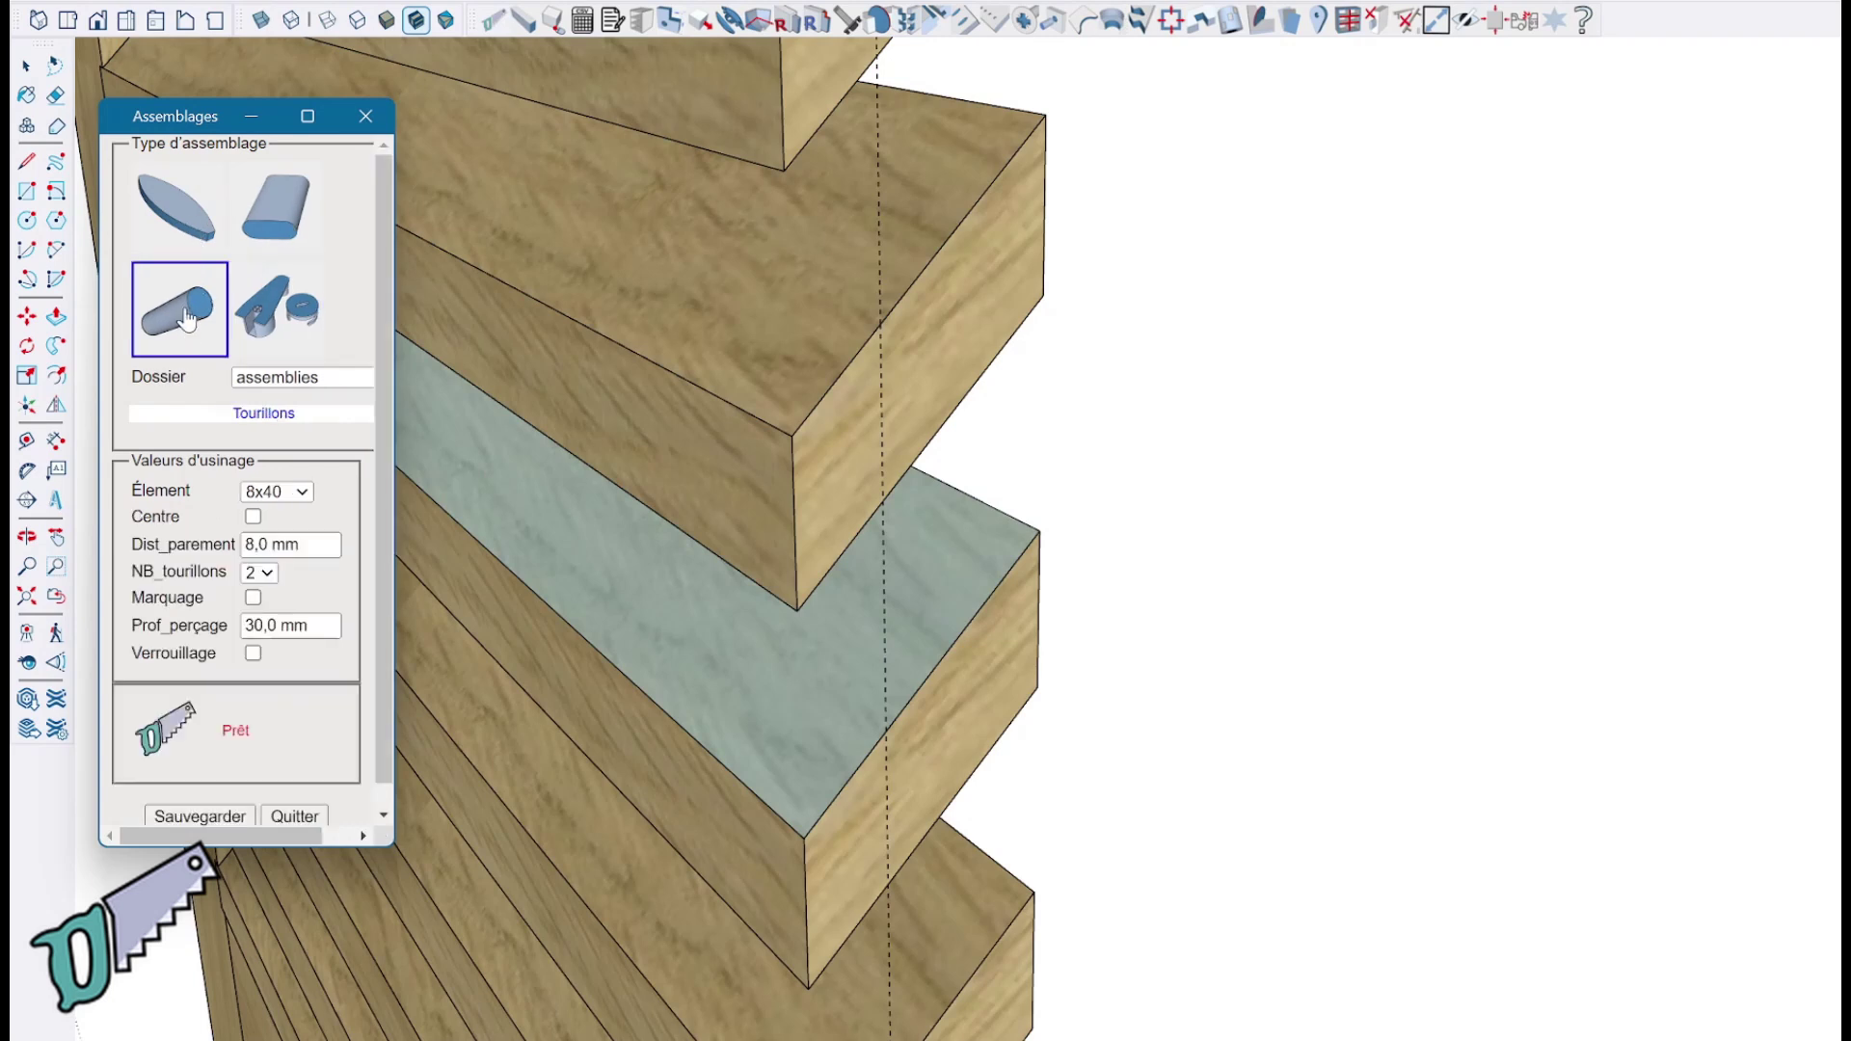
Step: Set the dowel joint to element 6x40, centred, with a single dowel
left_click(306, 491)
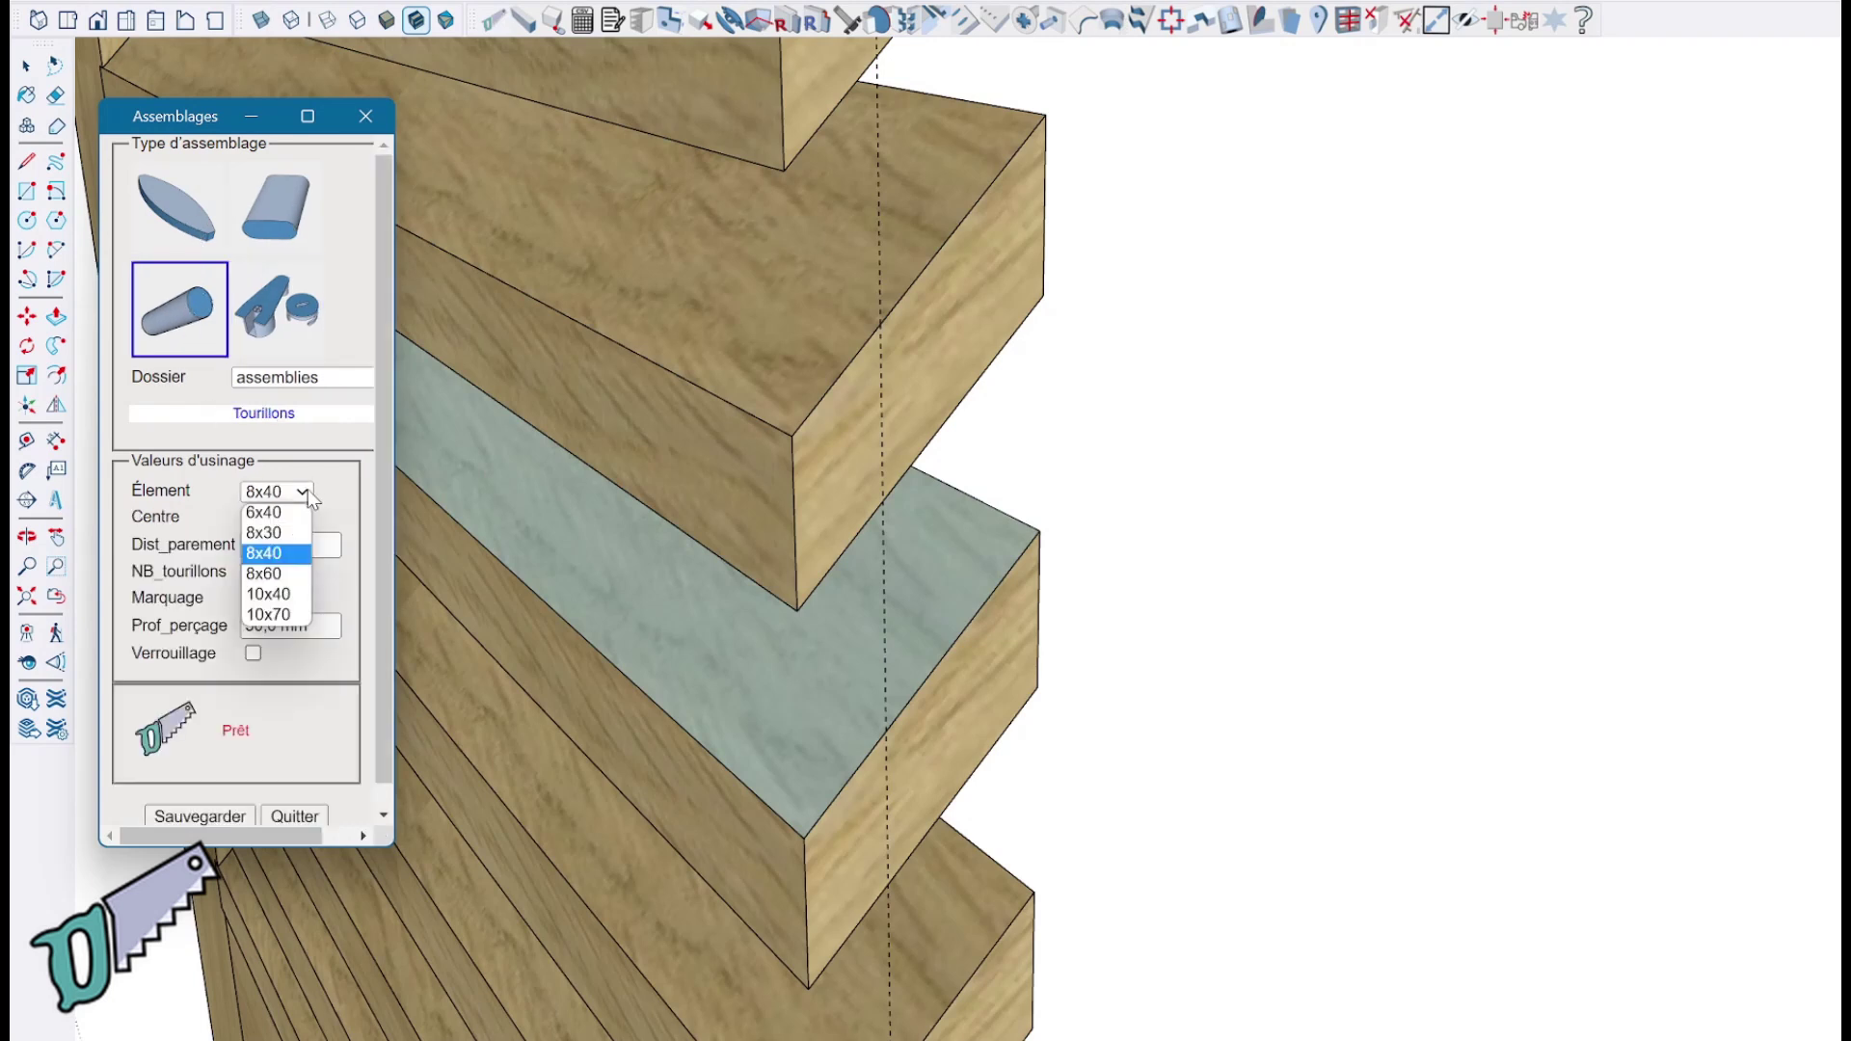
left_click(286, 521)
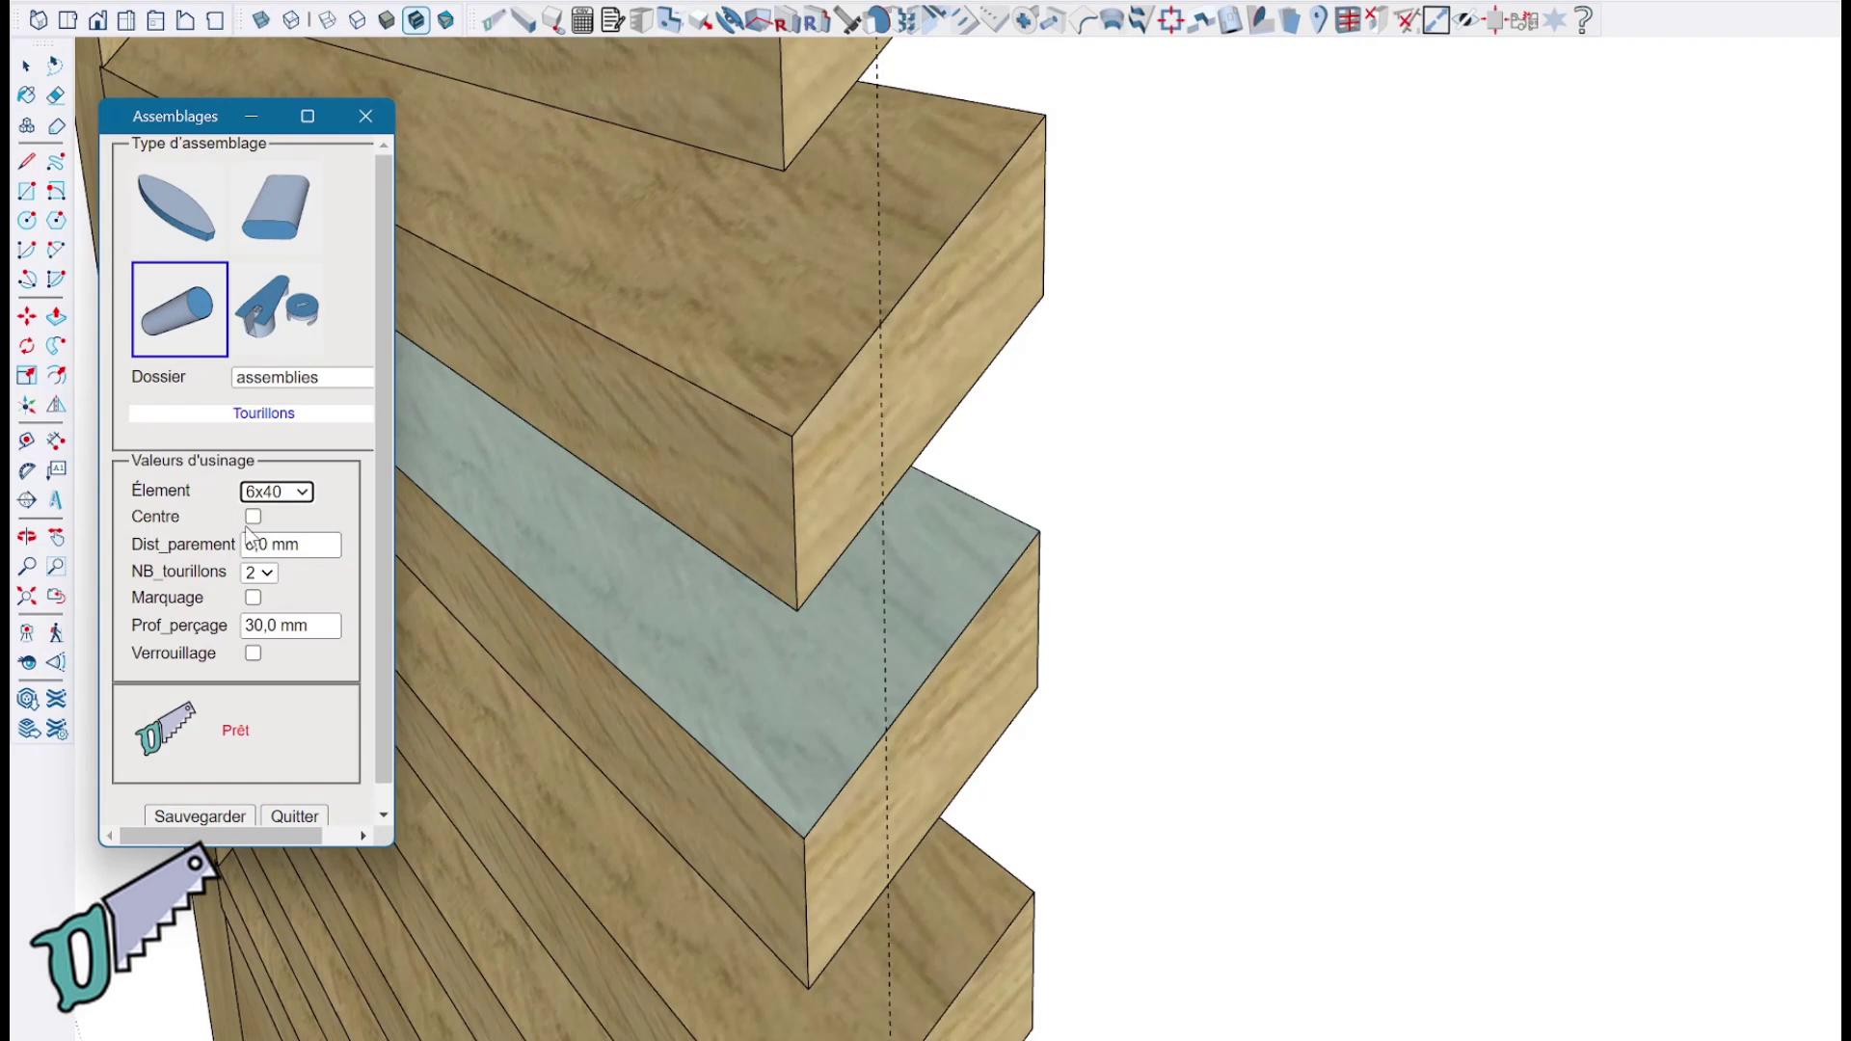
left_click(253, 517)
left_click(279, 544)
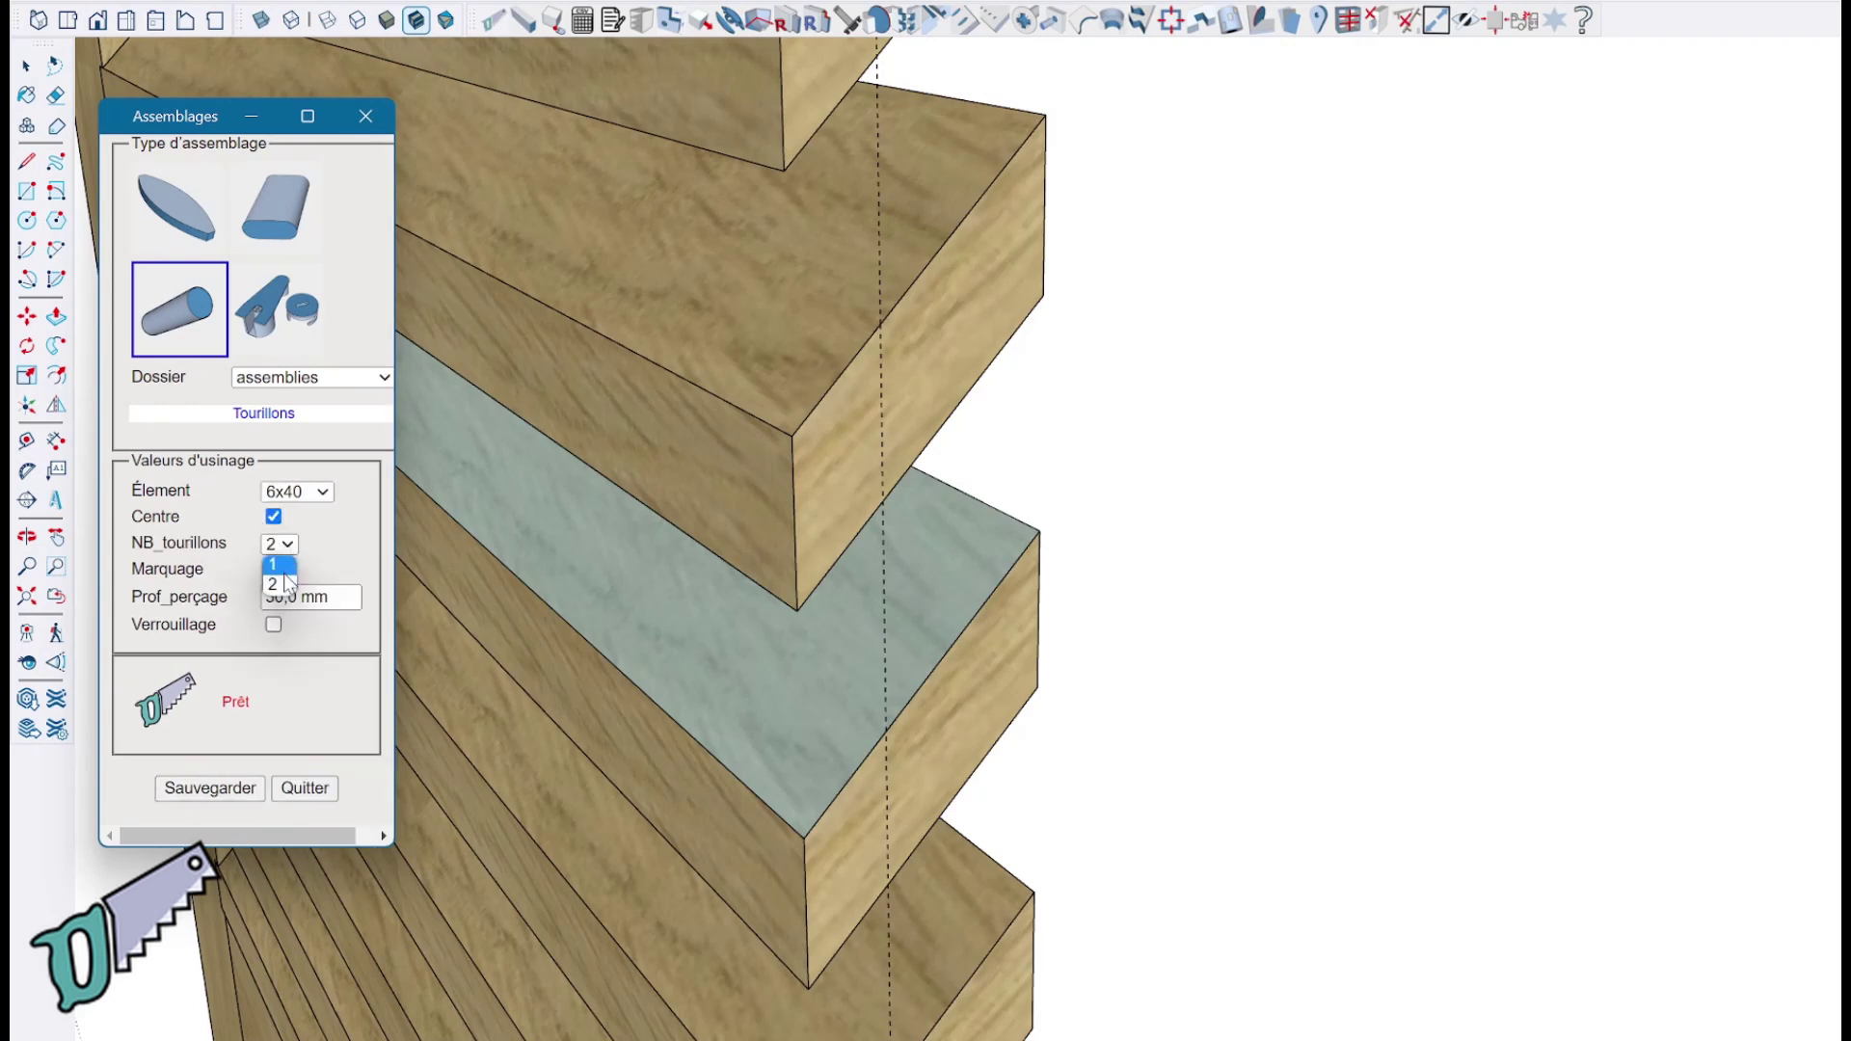
left_click(282, 566)
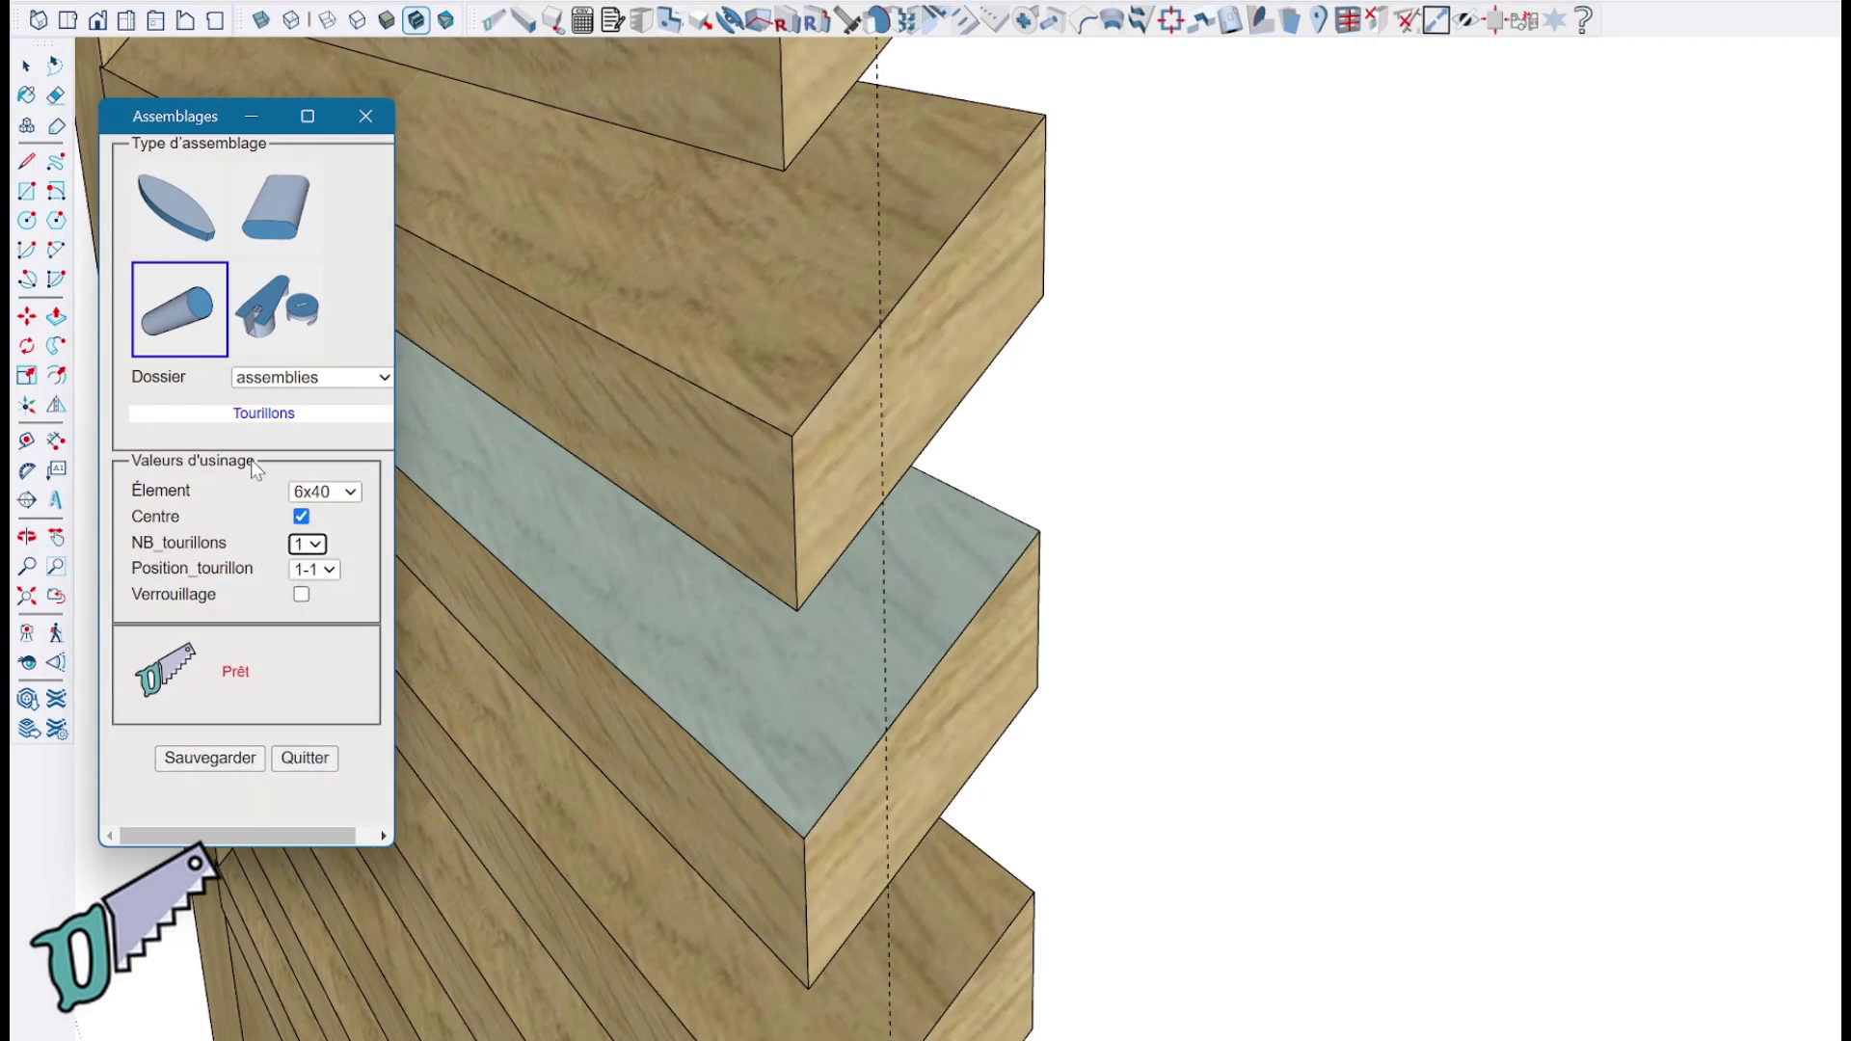
Step: Insert the dowels into the slats' end faces, picking a slat's upper face and its edge at the vertical guide
left_click(639, 216)
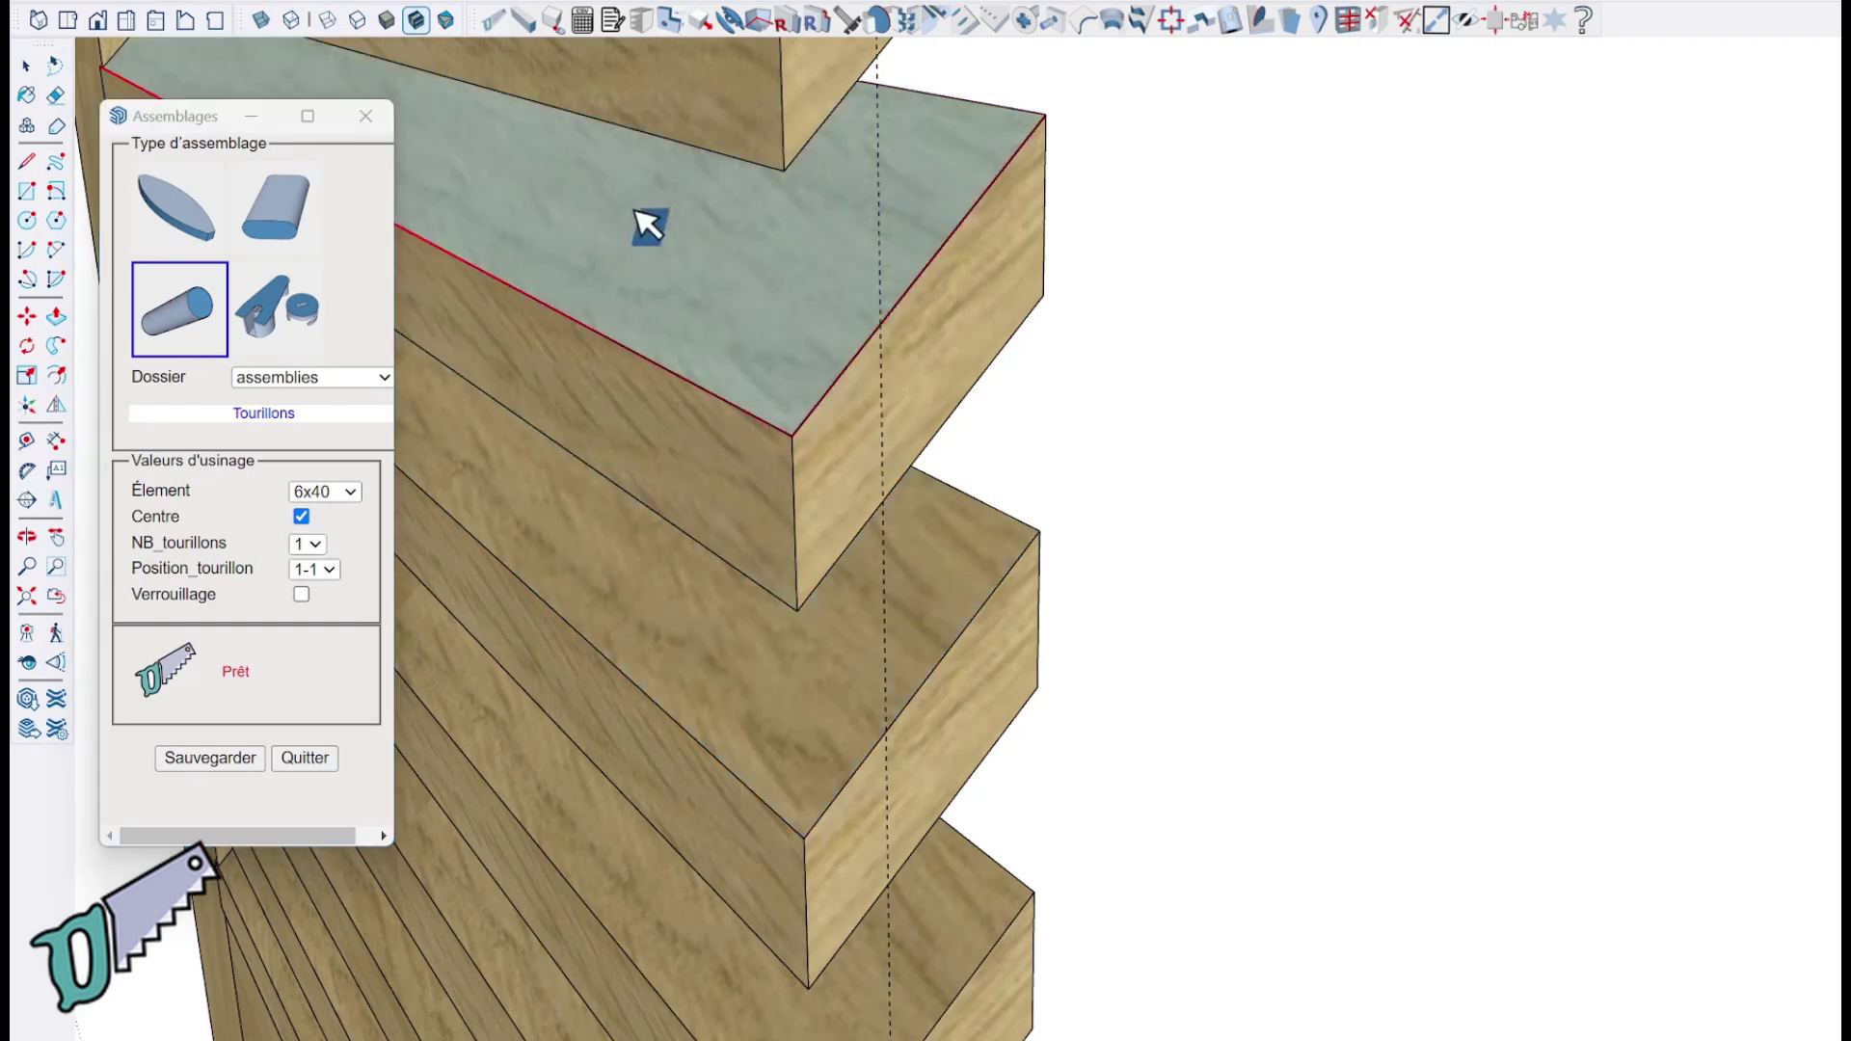
left_click(885, 329)
scroll(882, 338, "down", 6)
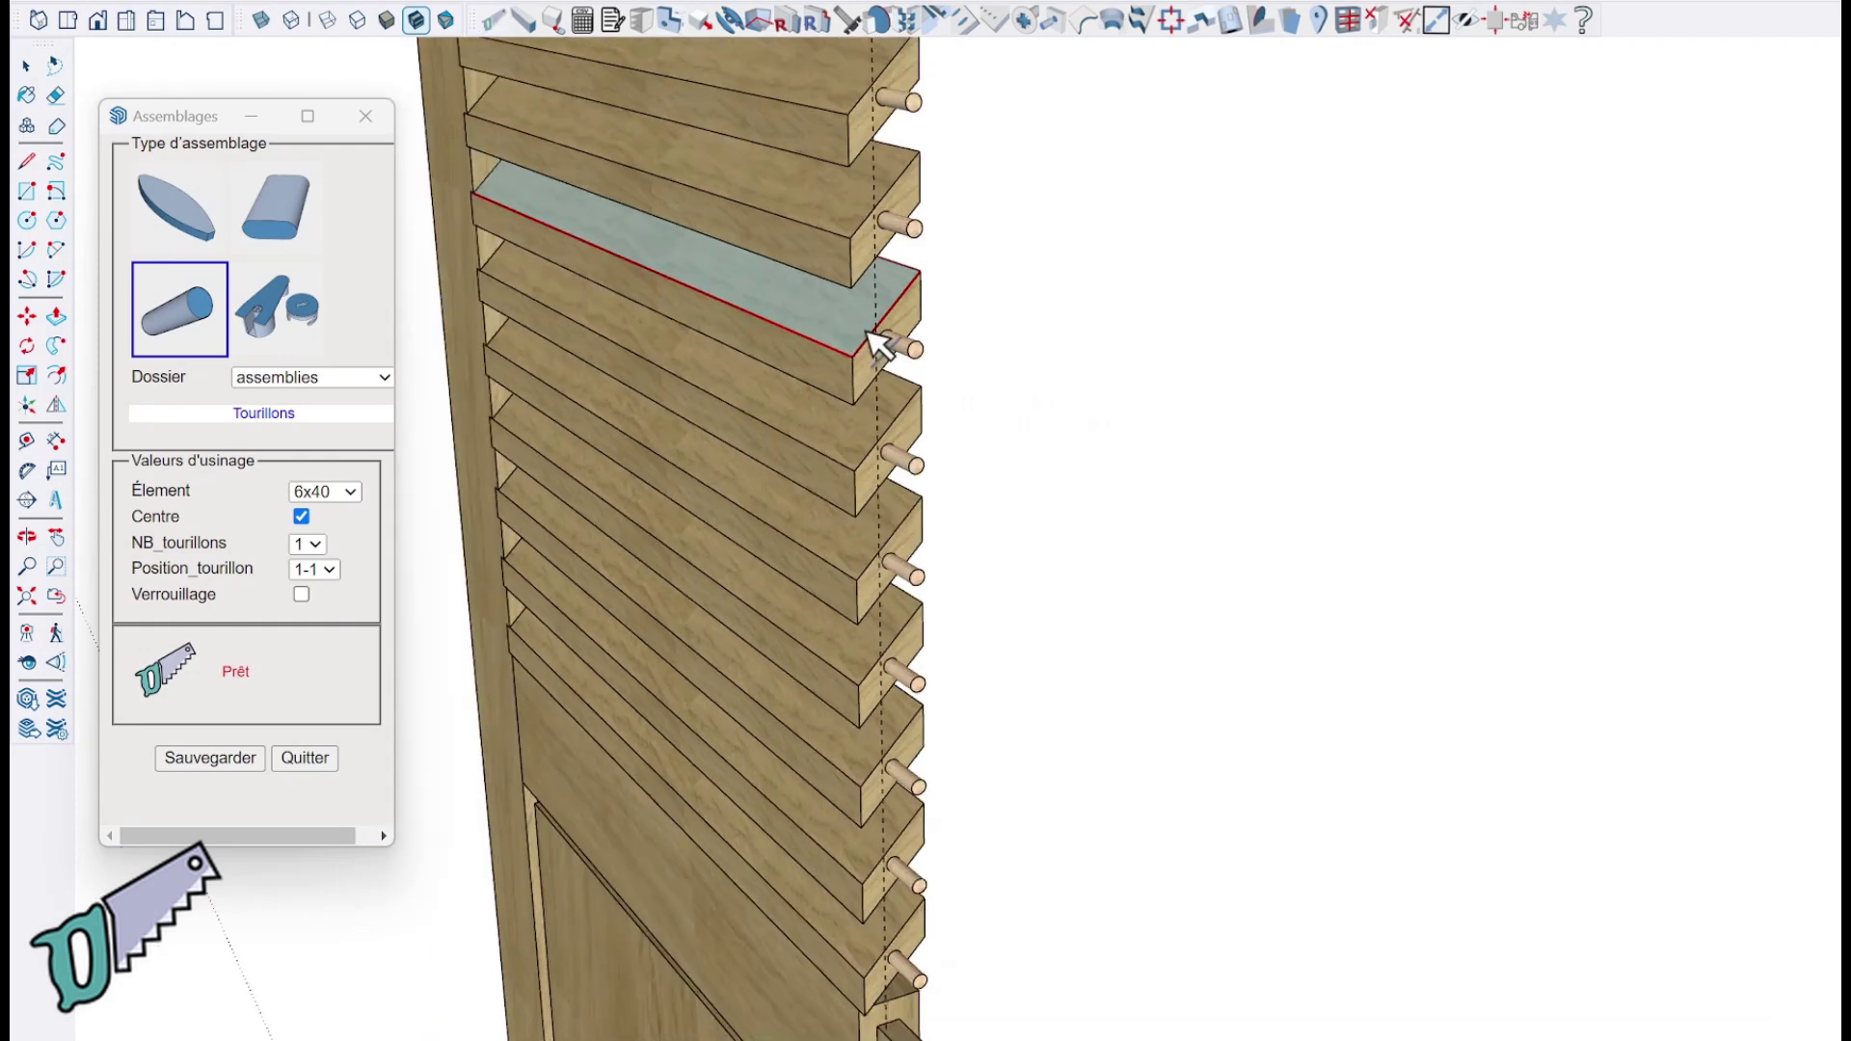
scroll(875, 346, "down", 3)
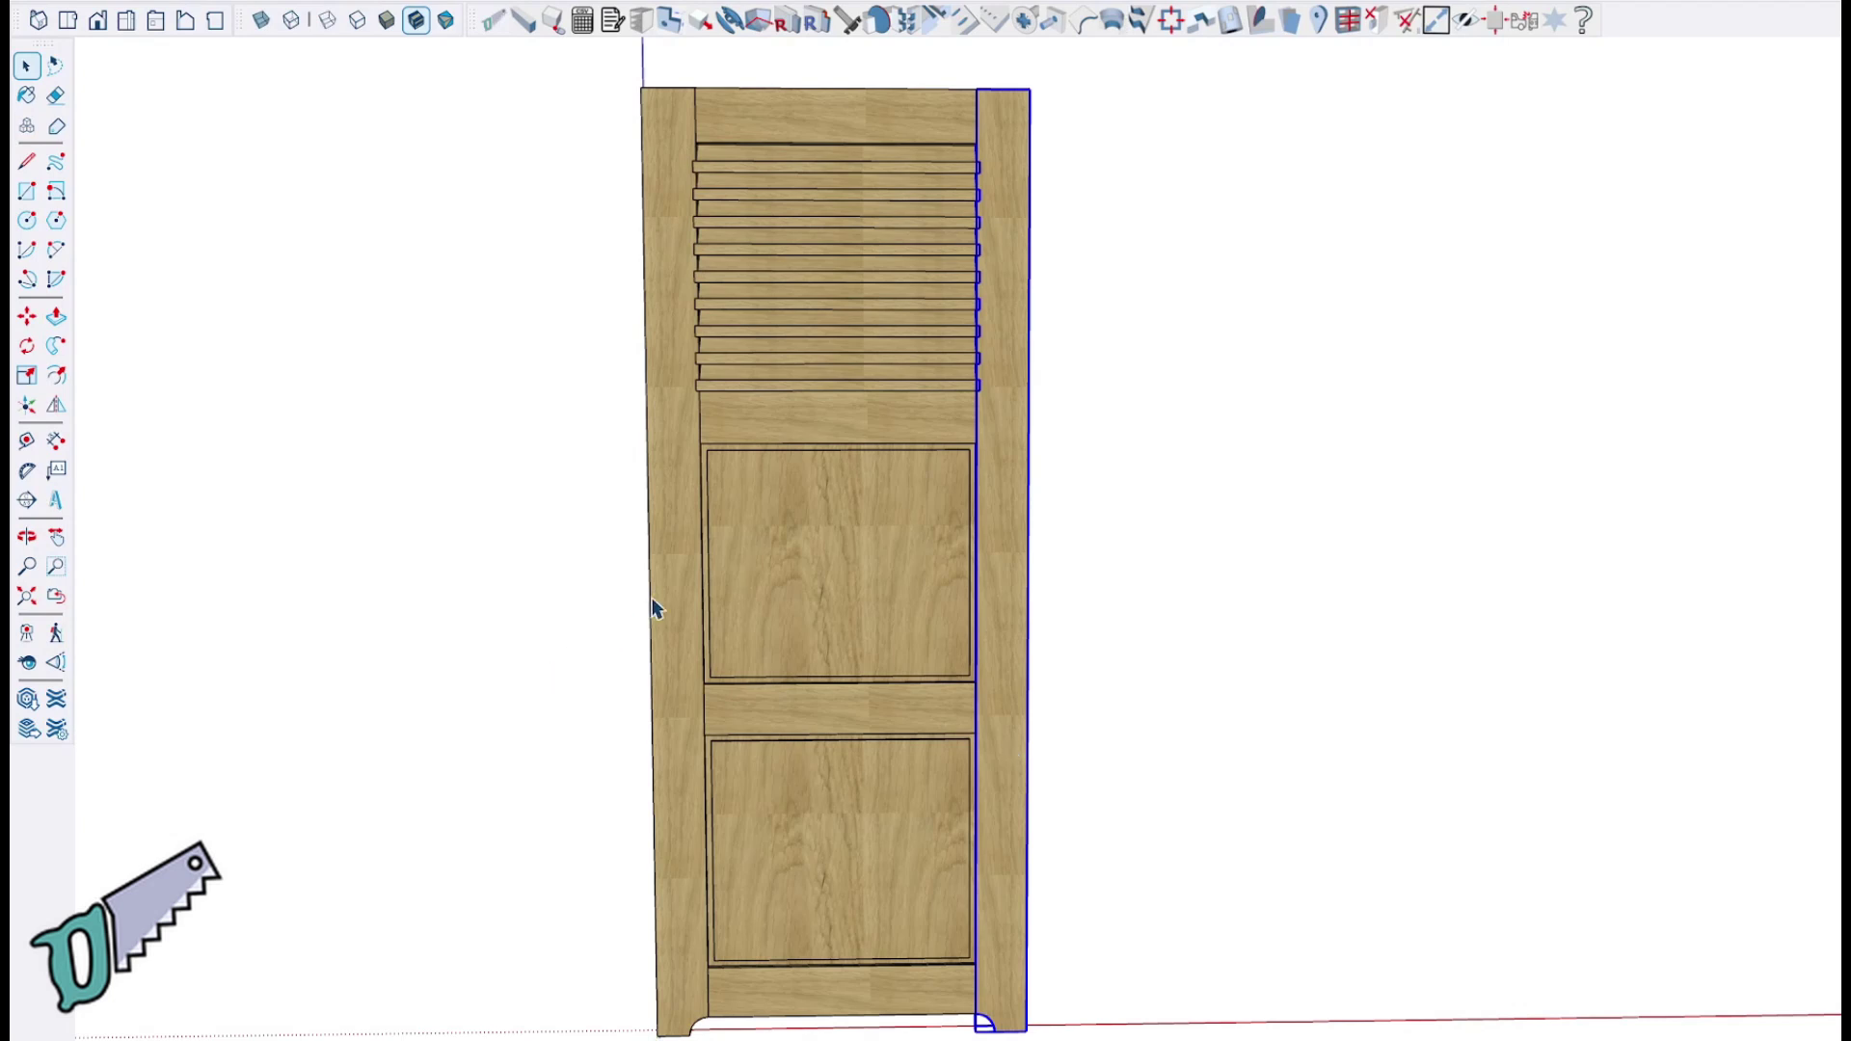
Step: Make the door's right stile a unique component and group all parts of the door
right_click(1012, 758)
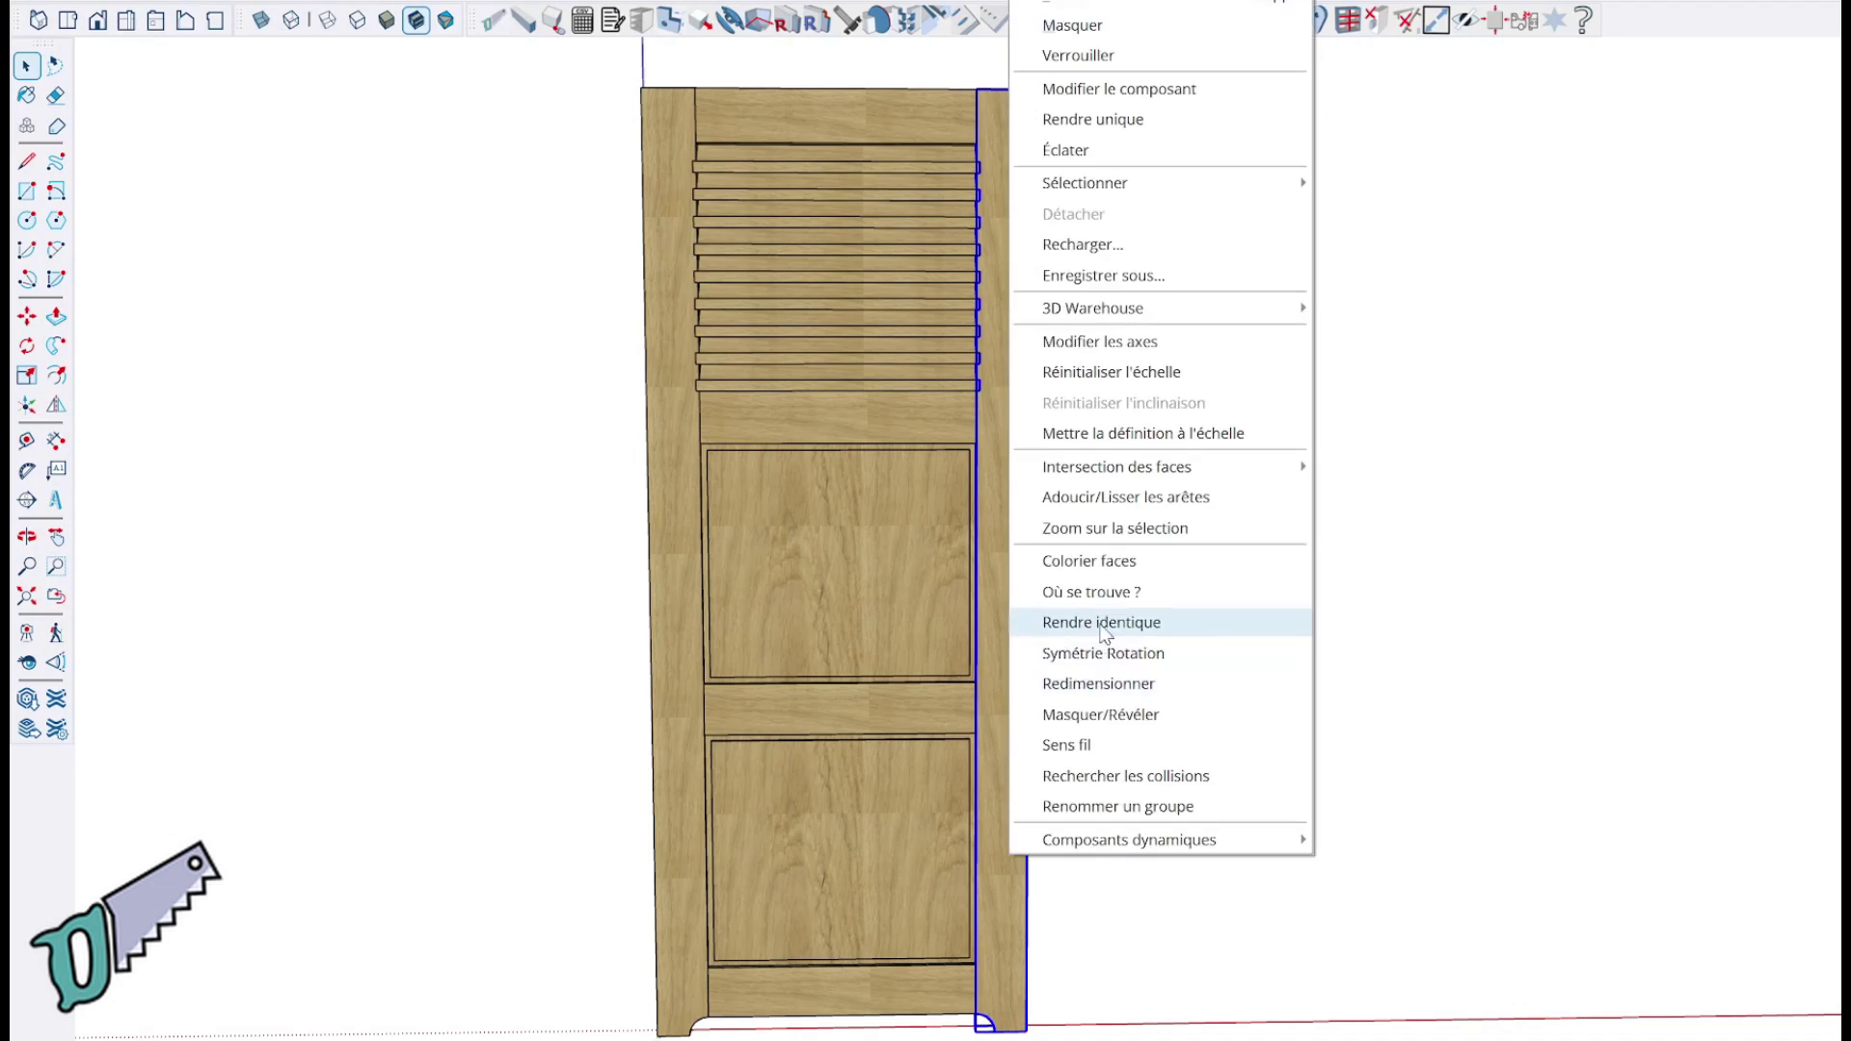
left_click(1148, 119)
left_click_drag(569, 61, 1101, 1036)
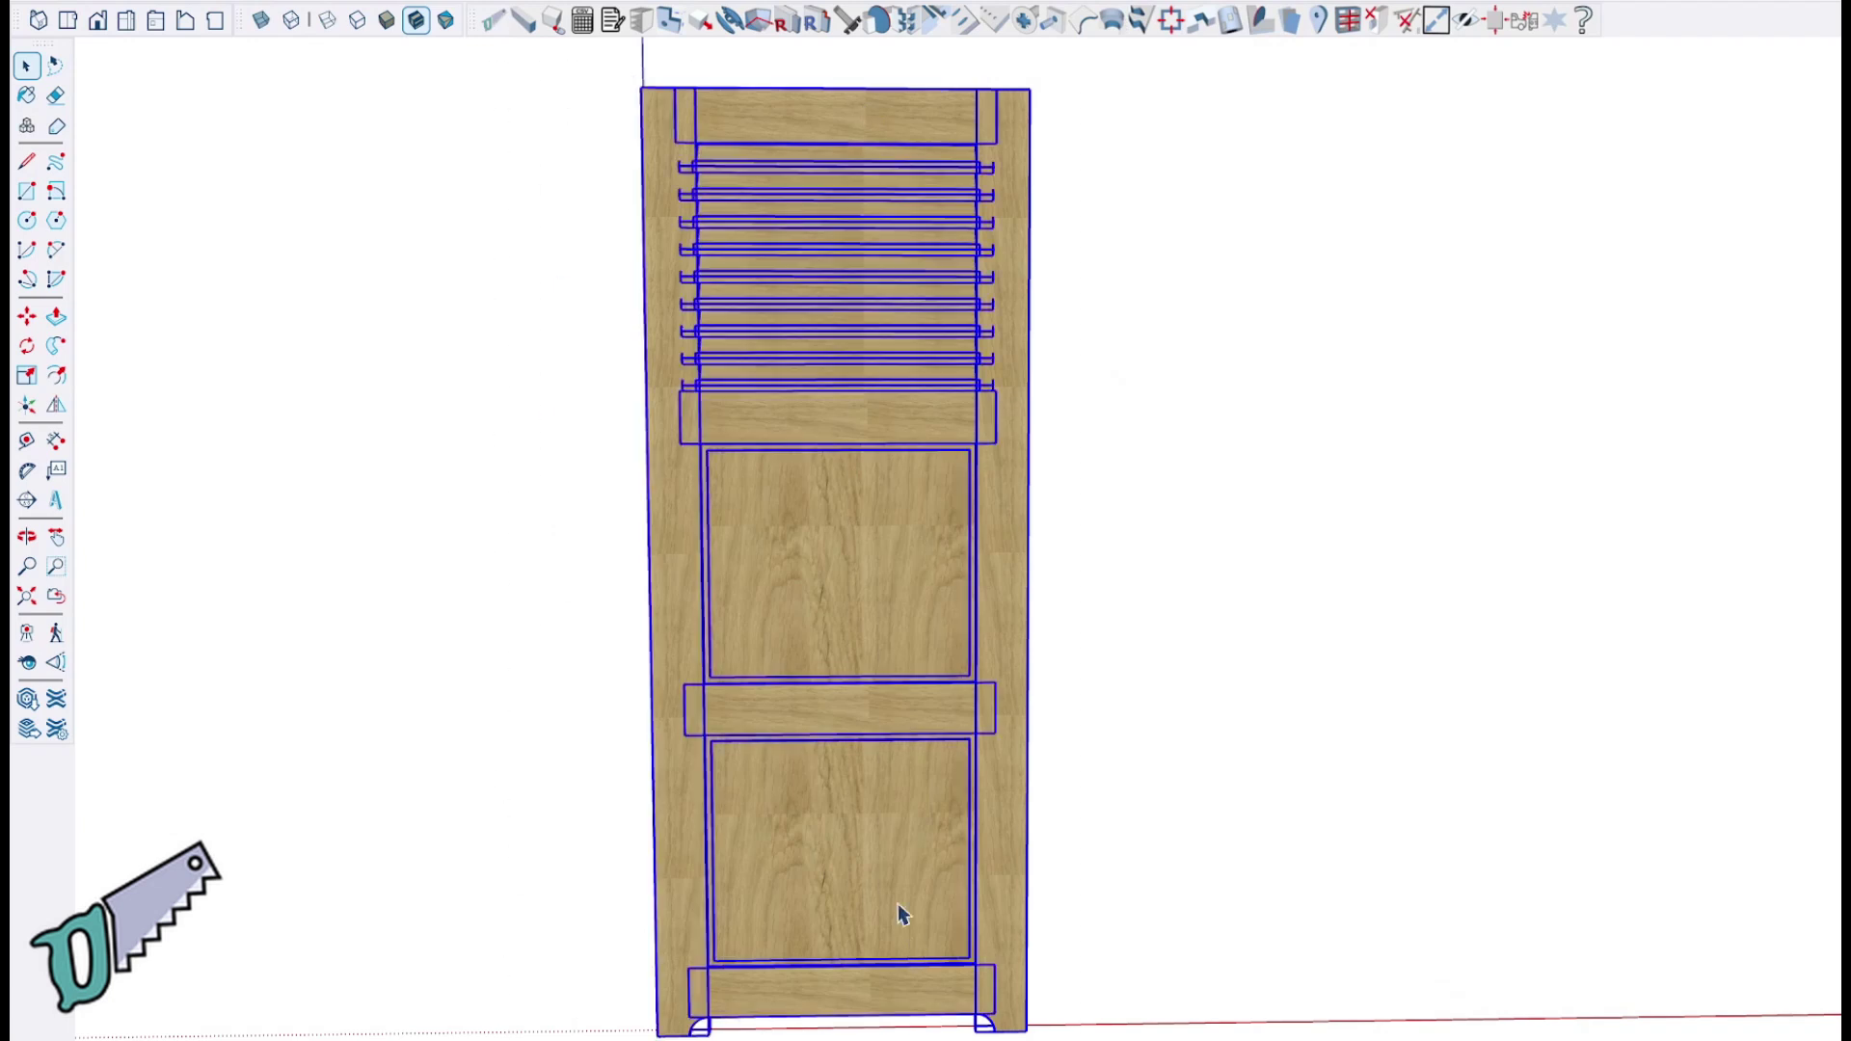
right_click(873, 769)
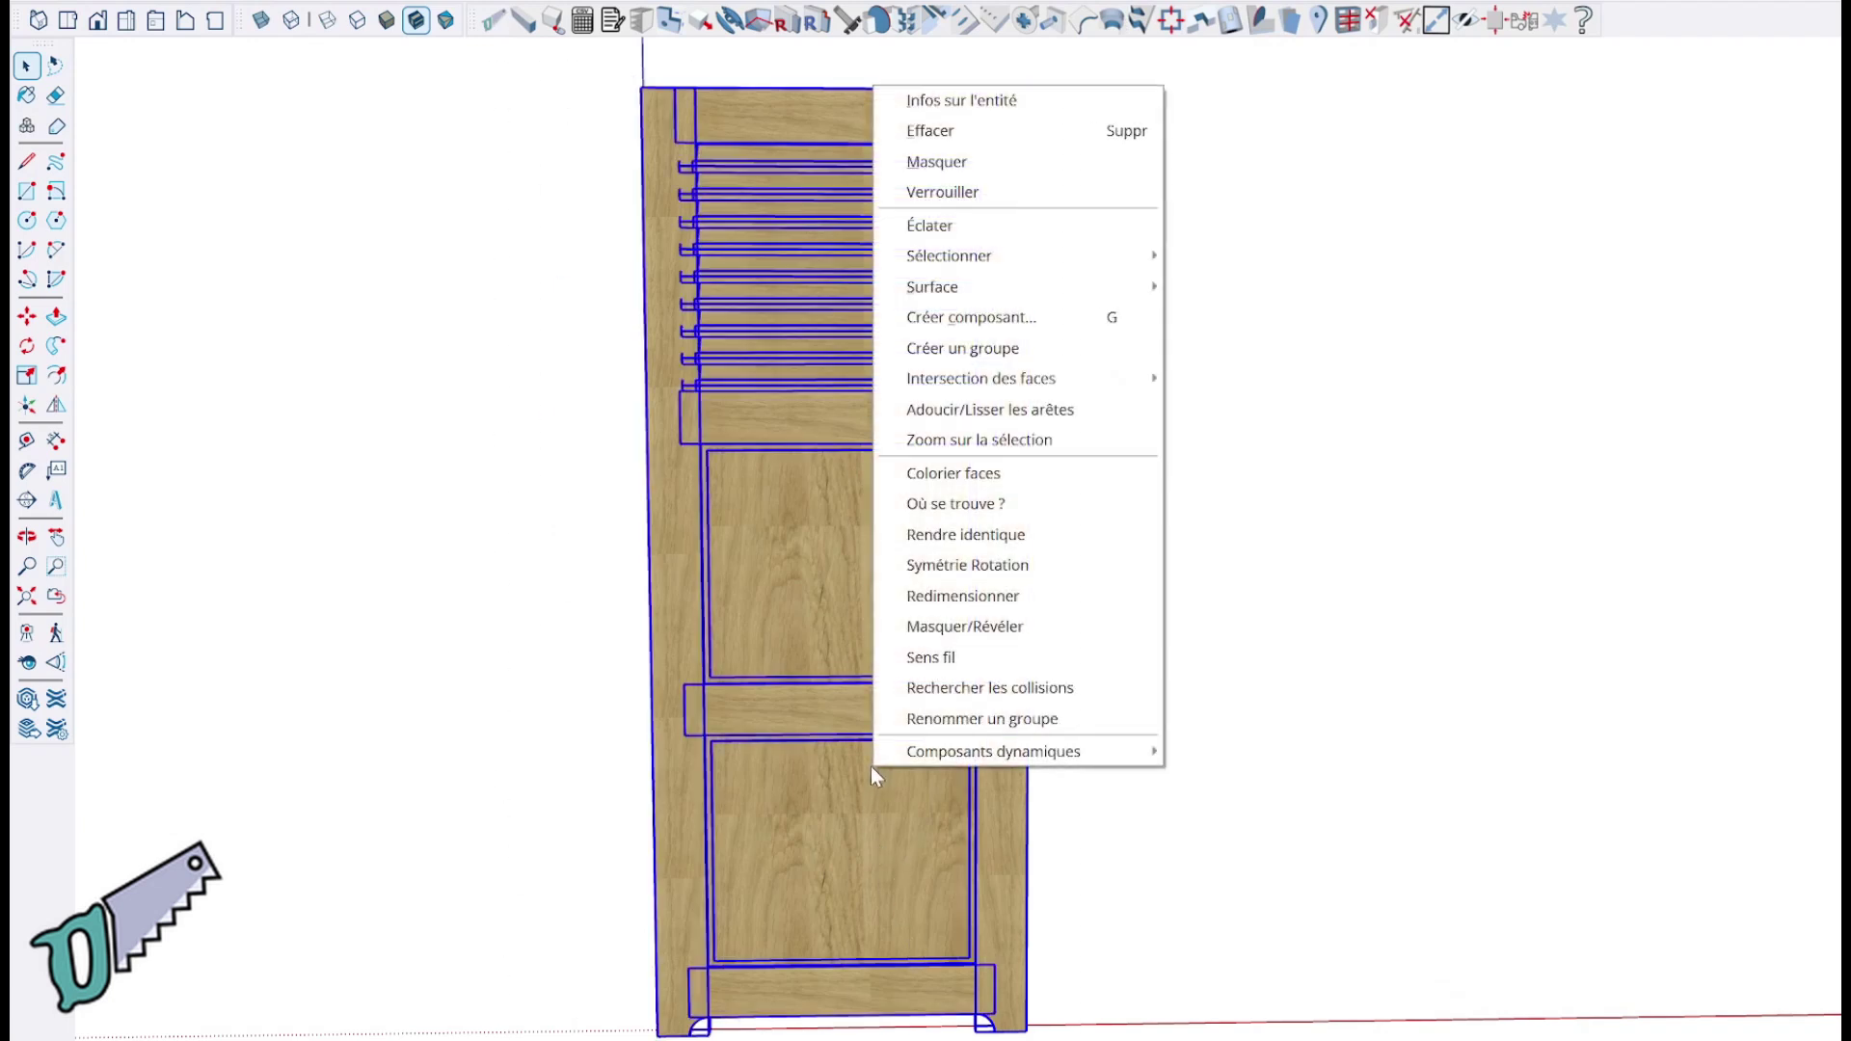
left_click(960, 348)
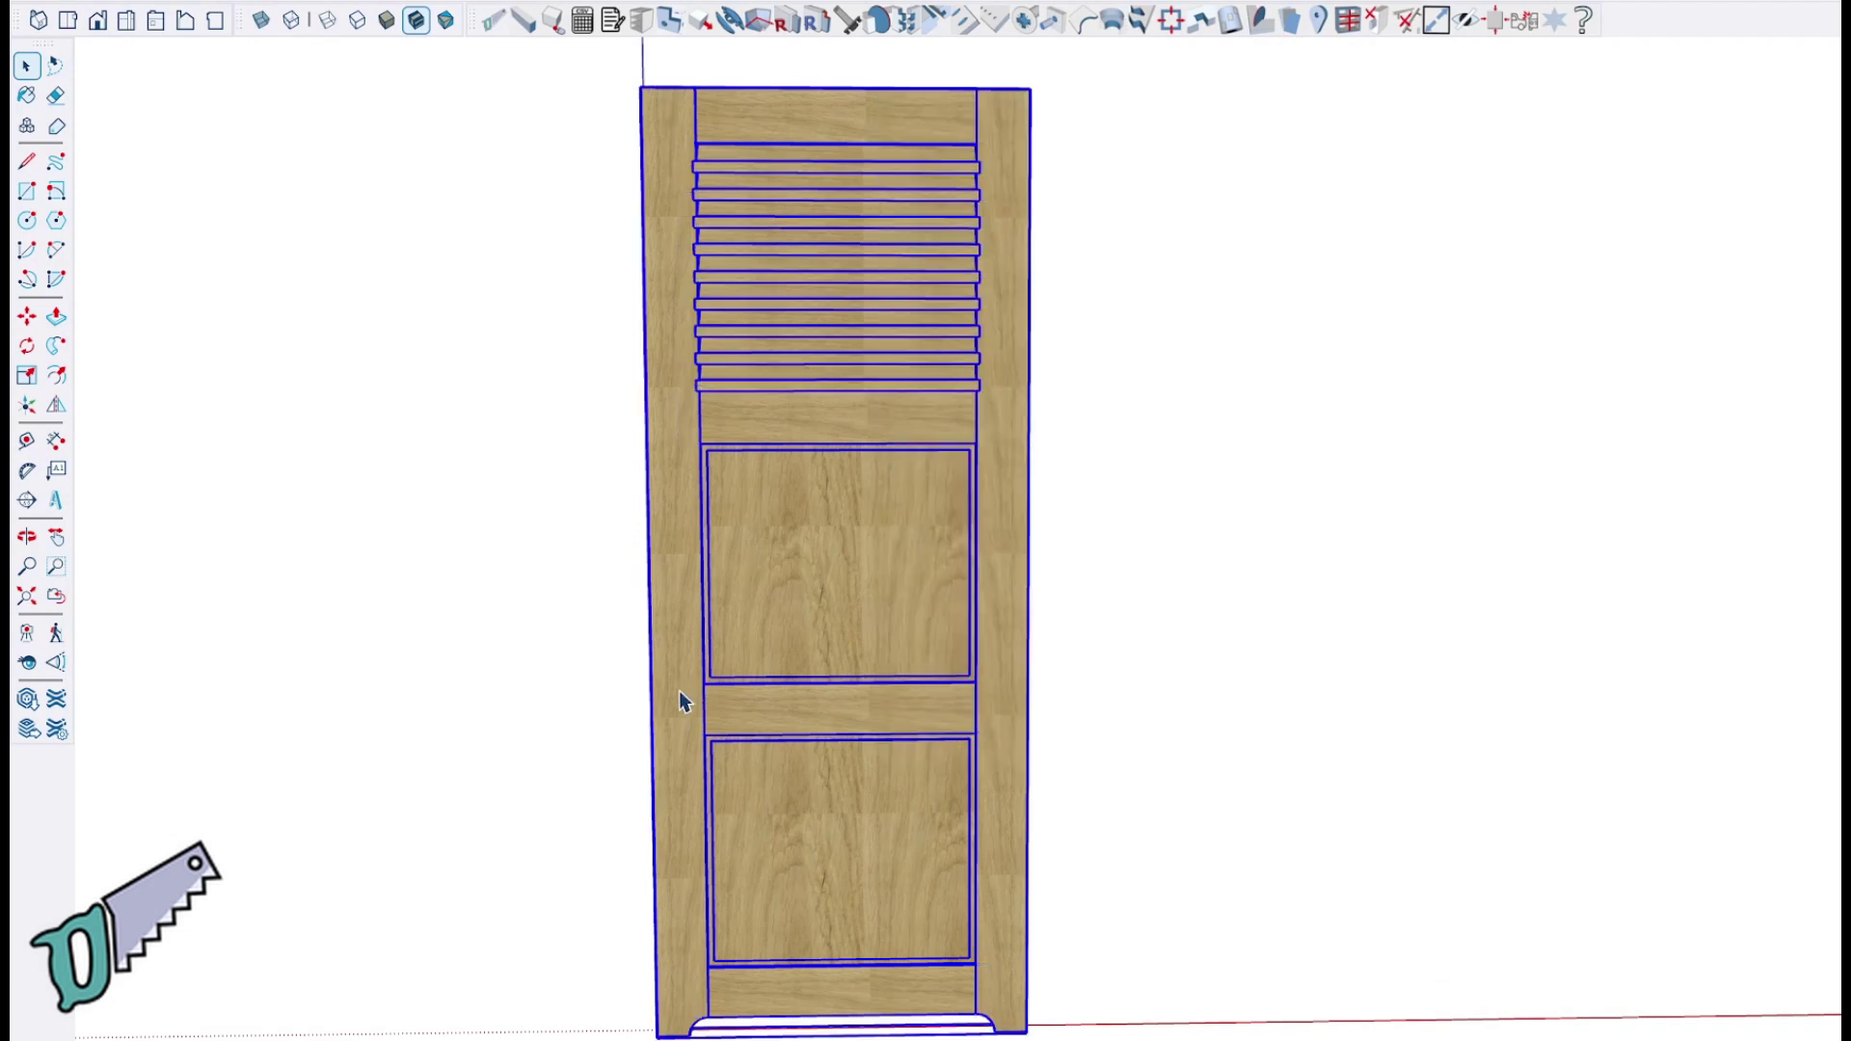
Step: Copy the door group along the red axis, leaving a gap beside the original door
key("m")
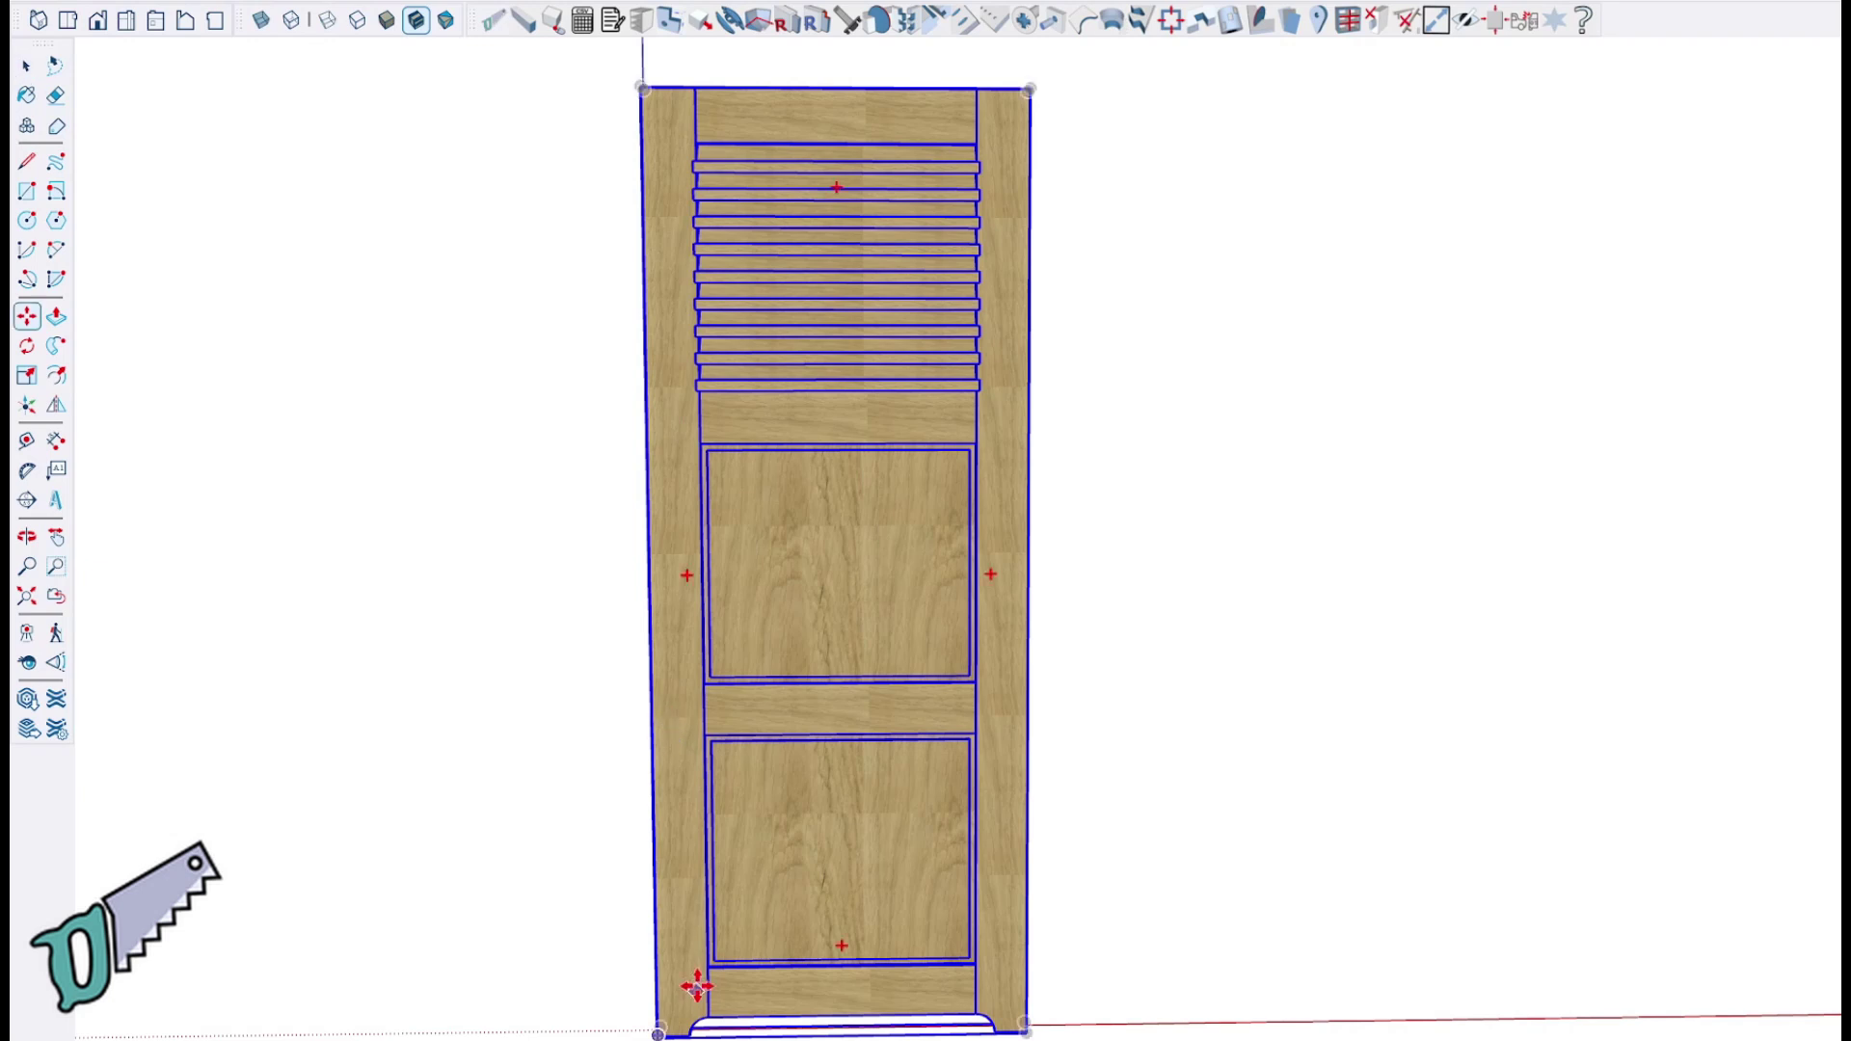
key("ctrl")
left_click(658, 1034)
left_click(1109, 1028)
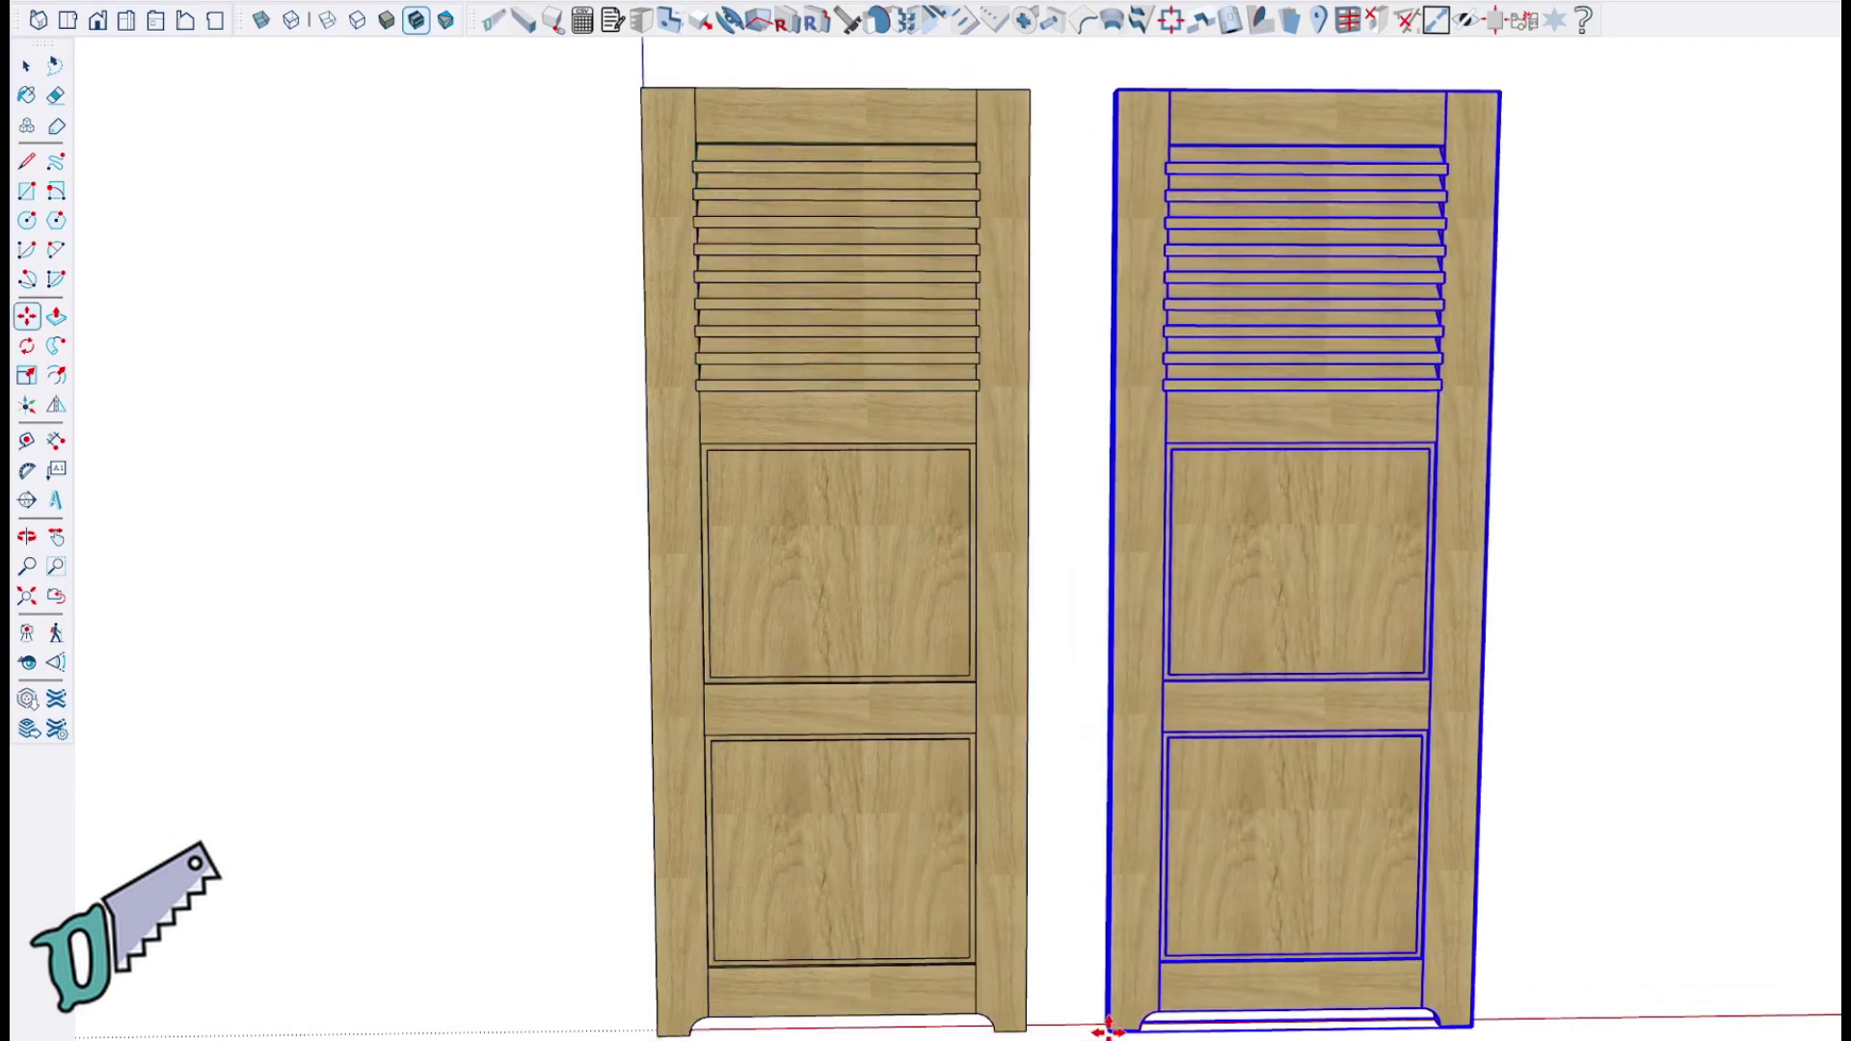
middle_click_drag(1149, 875, 1550, 897)
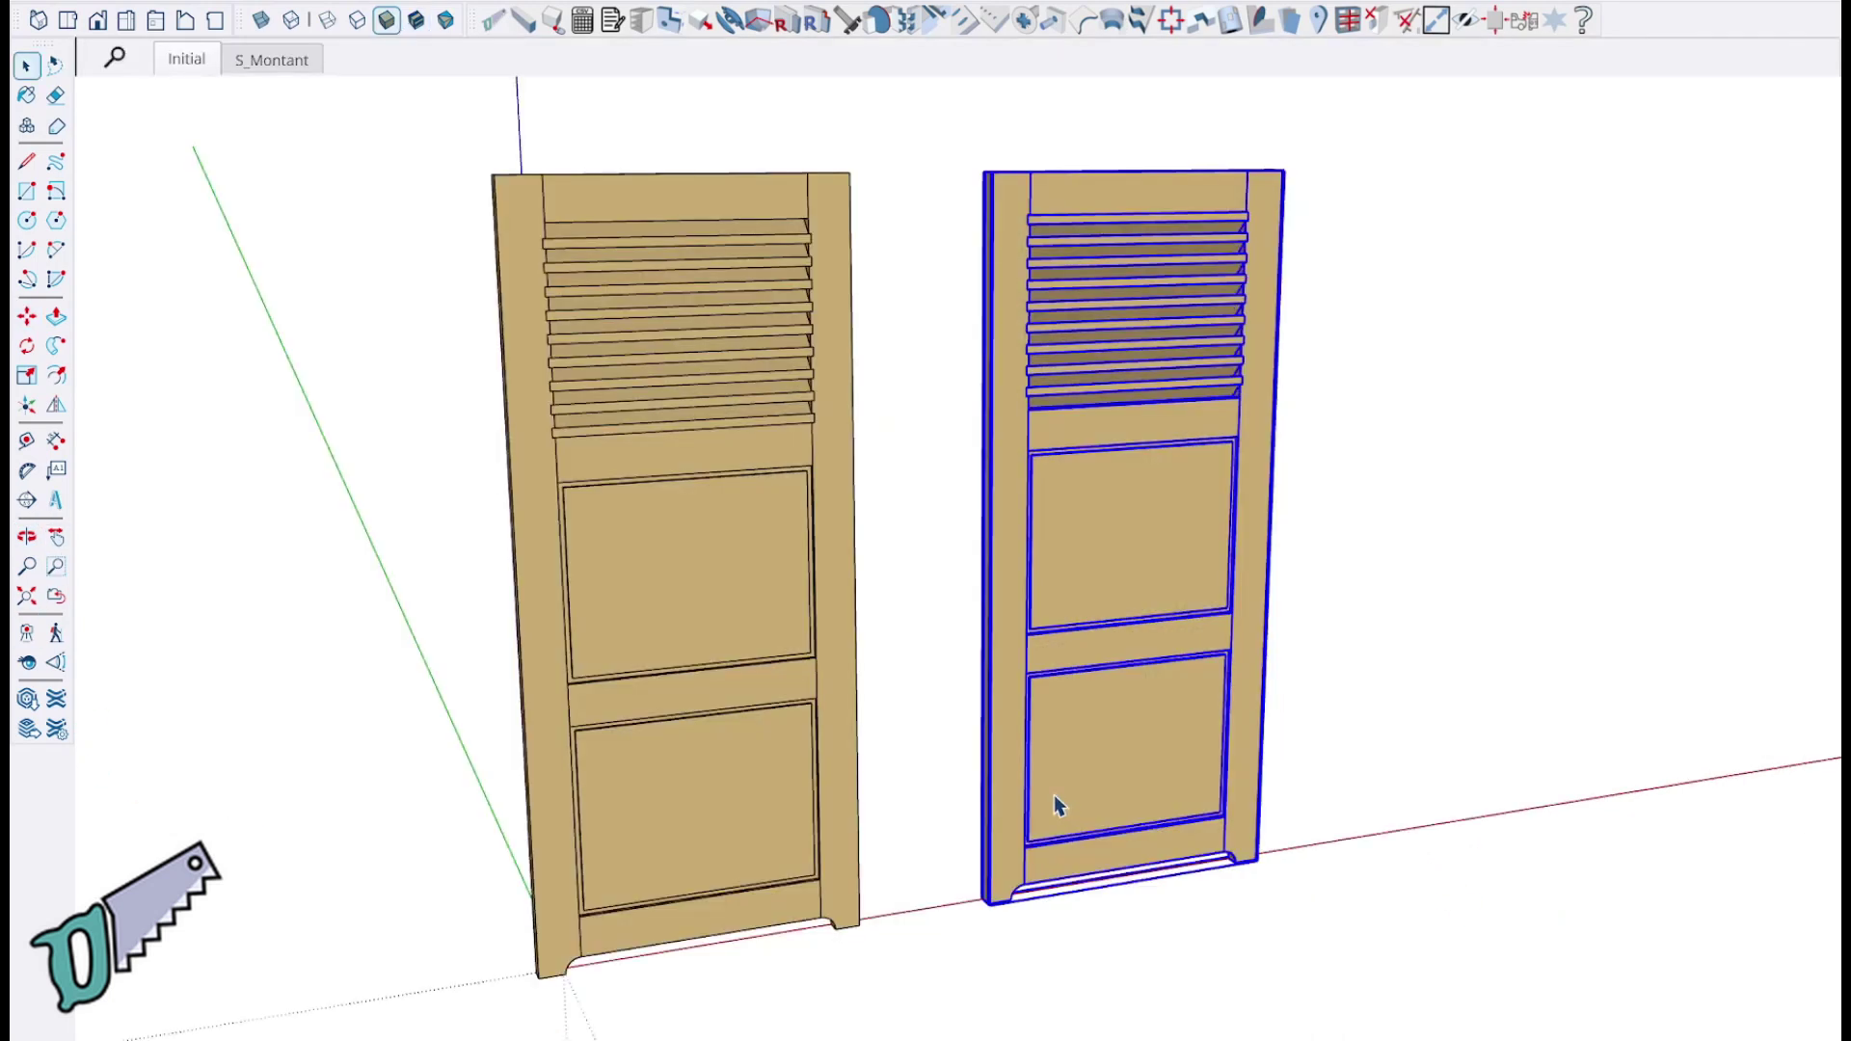
middle_click_drag(1148, 772, 1243, 800)
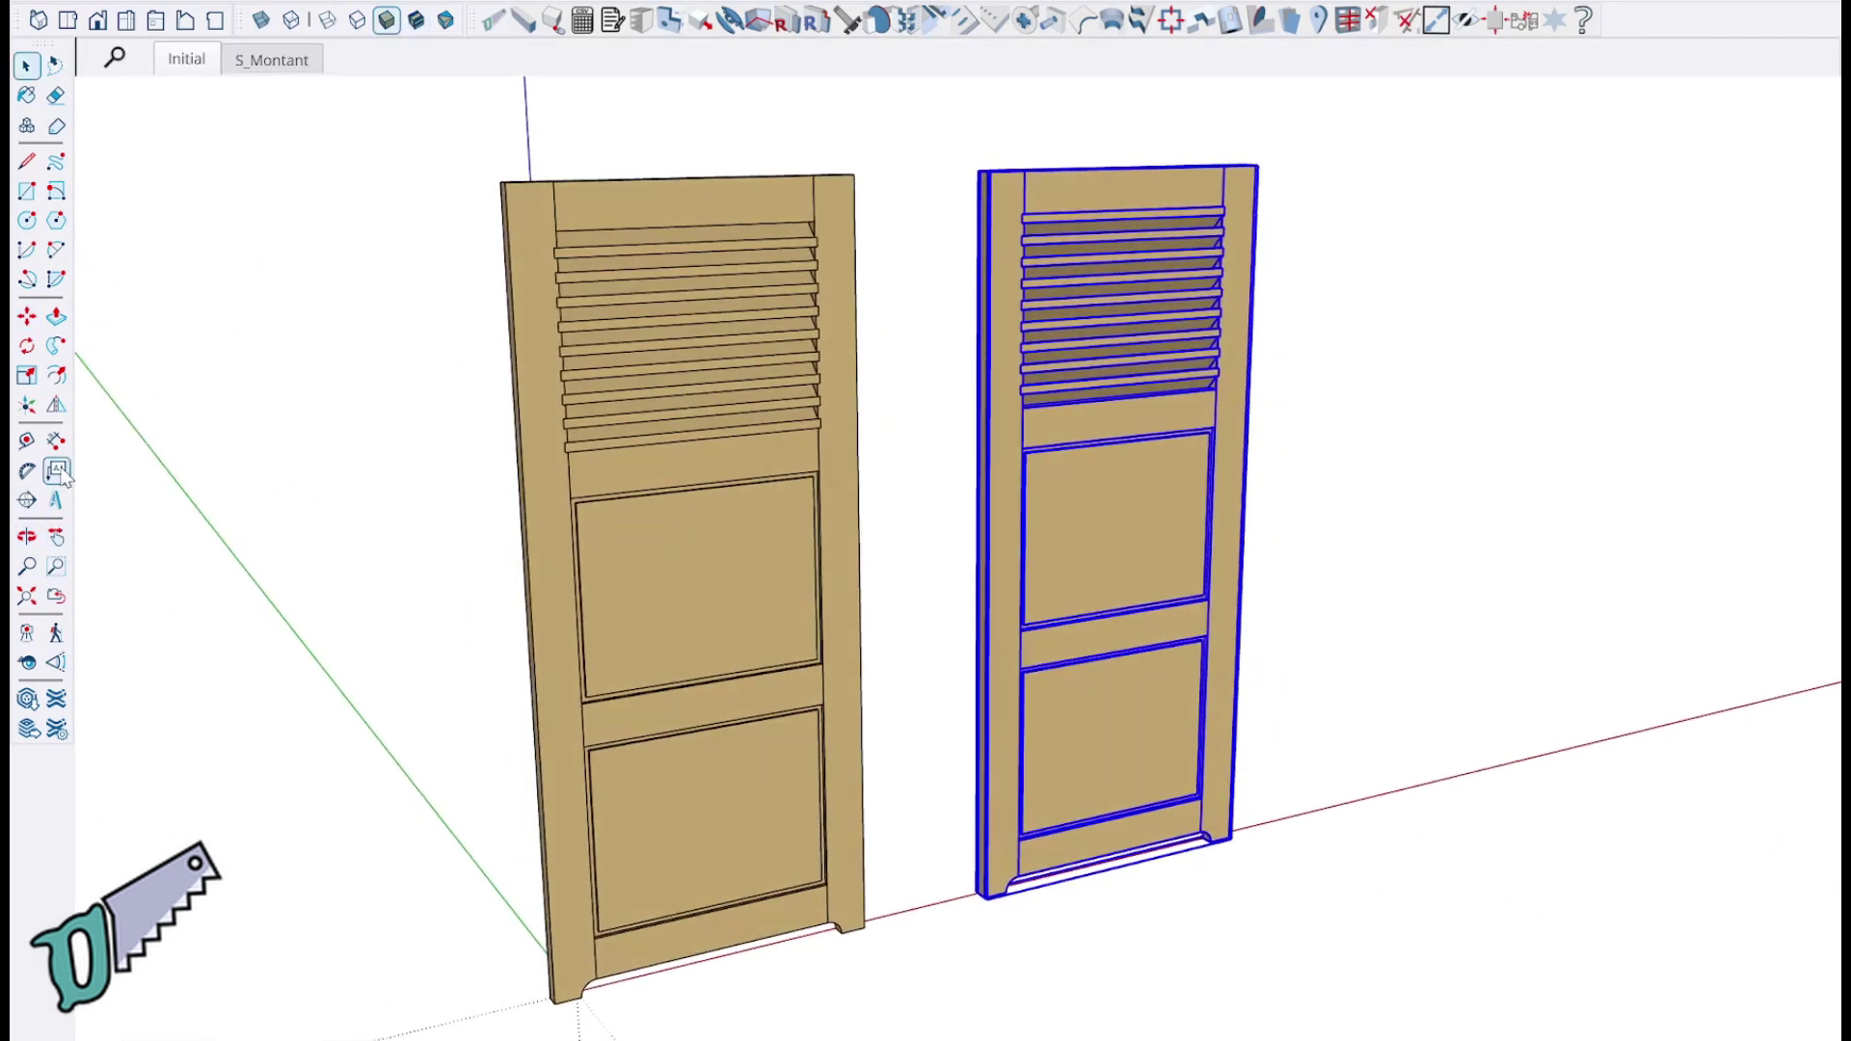
left_click(56, 406)
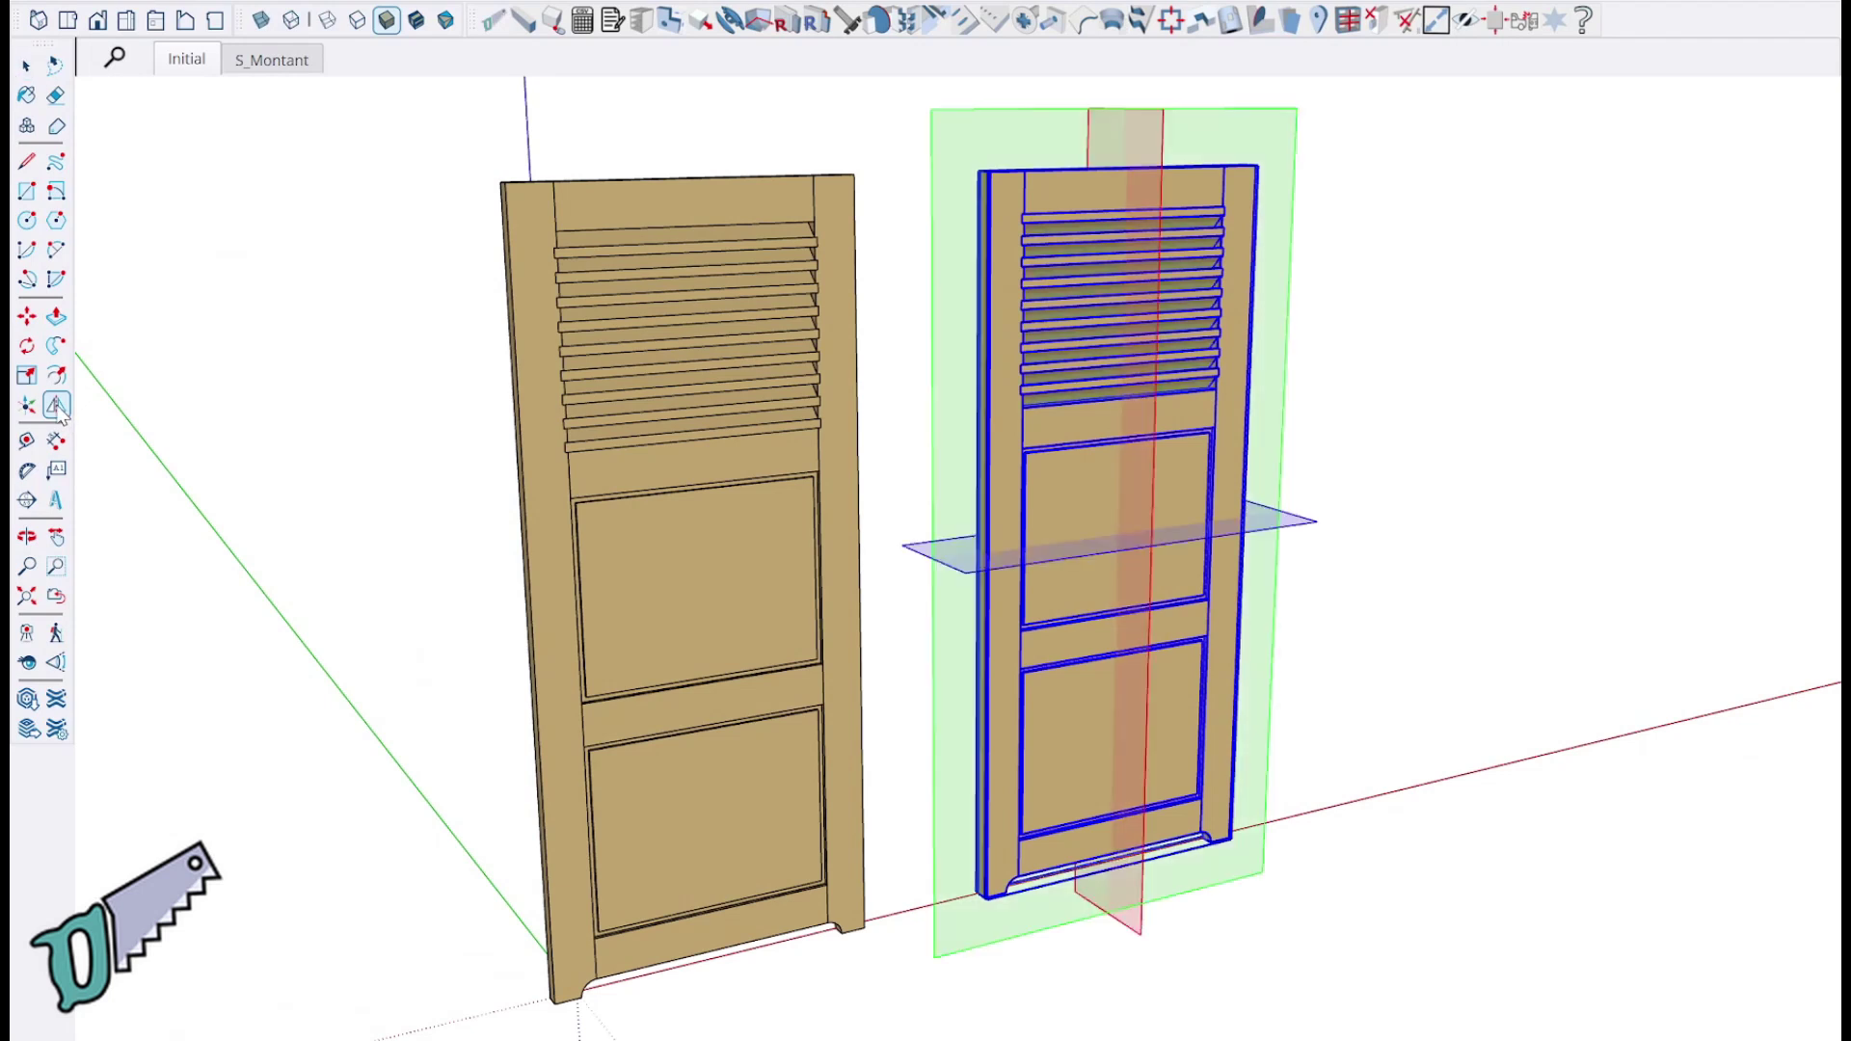
key("space")
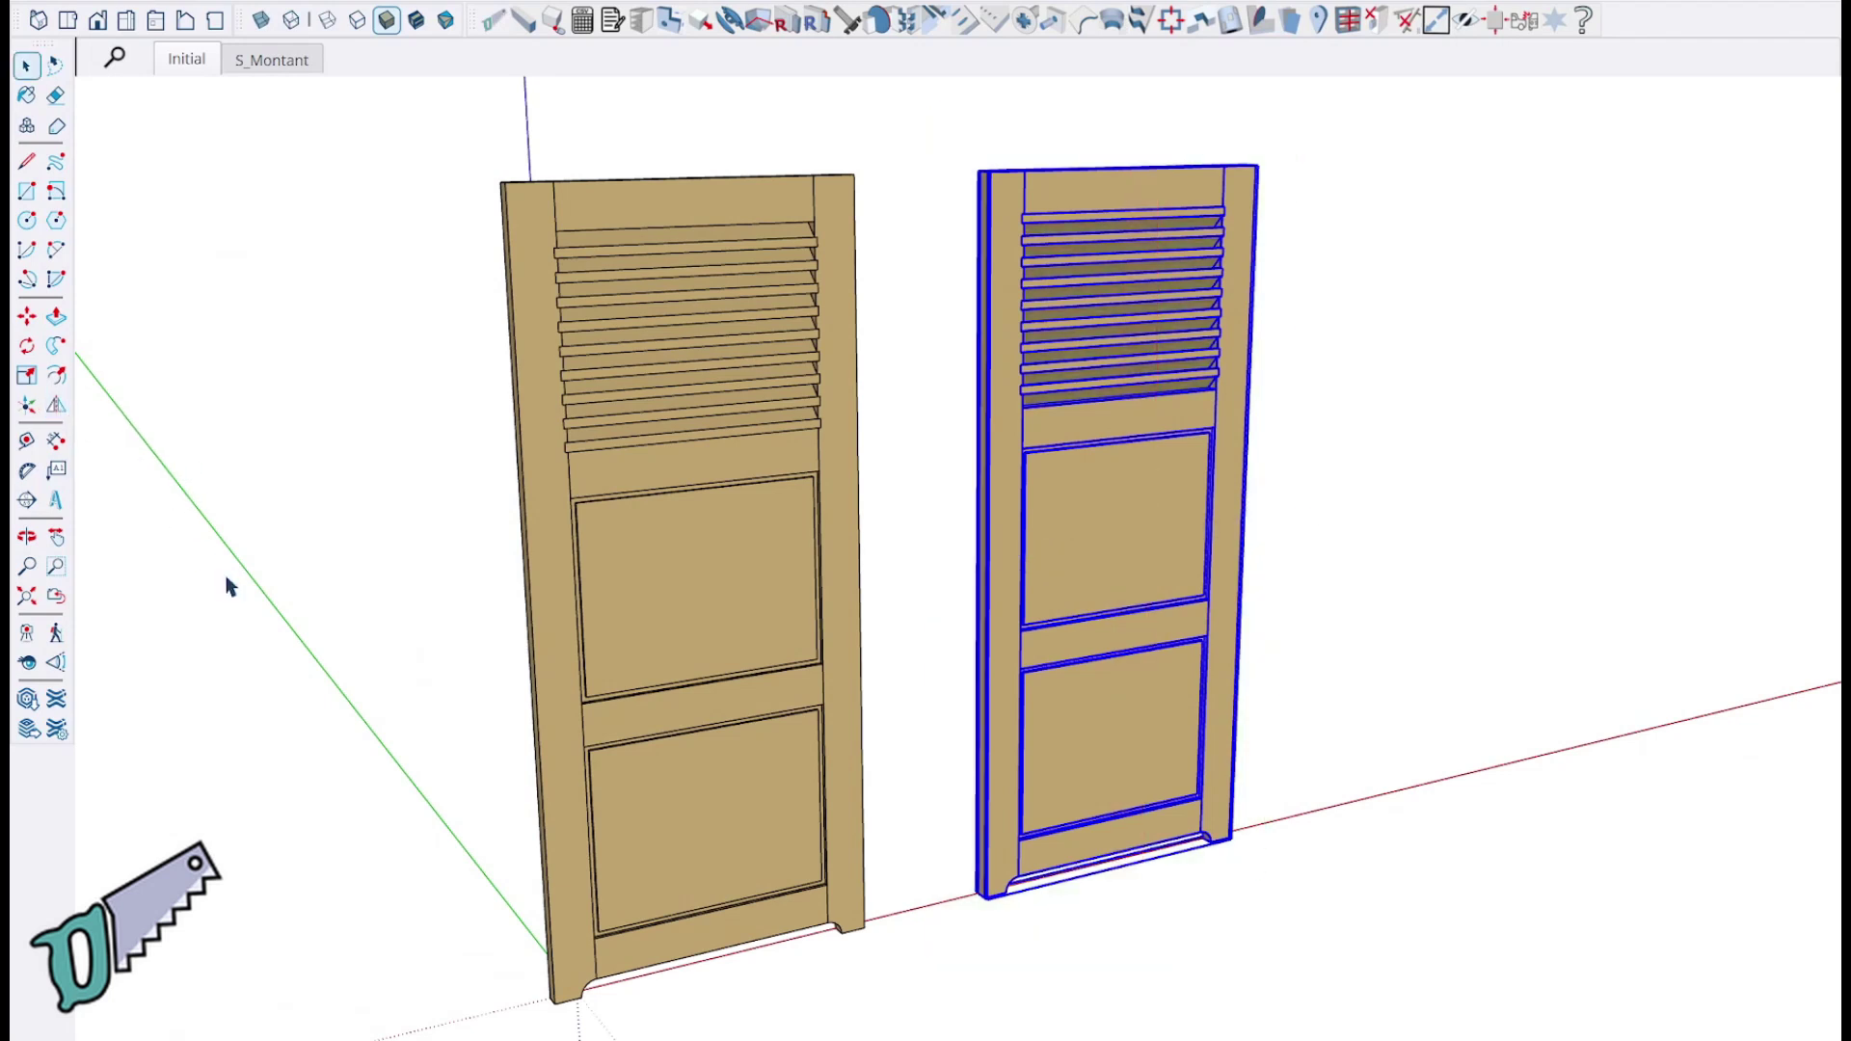
Step: Mirror the copied door with Symétrie Rotation, using the outer edge face of its left stile as reference
scroll(1023, 738, "up", 3)
mouse_move(1032, 662)
middle_mouse_down()
mouse_move(1074, 681)
mouse_move(1120, 766)
mouse_move(1123, 739)
middle_mouse_up()
scroll(1018, 771, "up", 3)
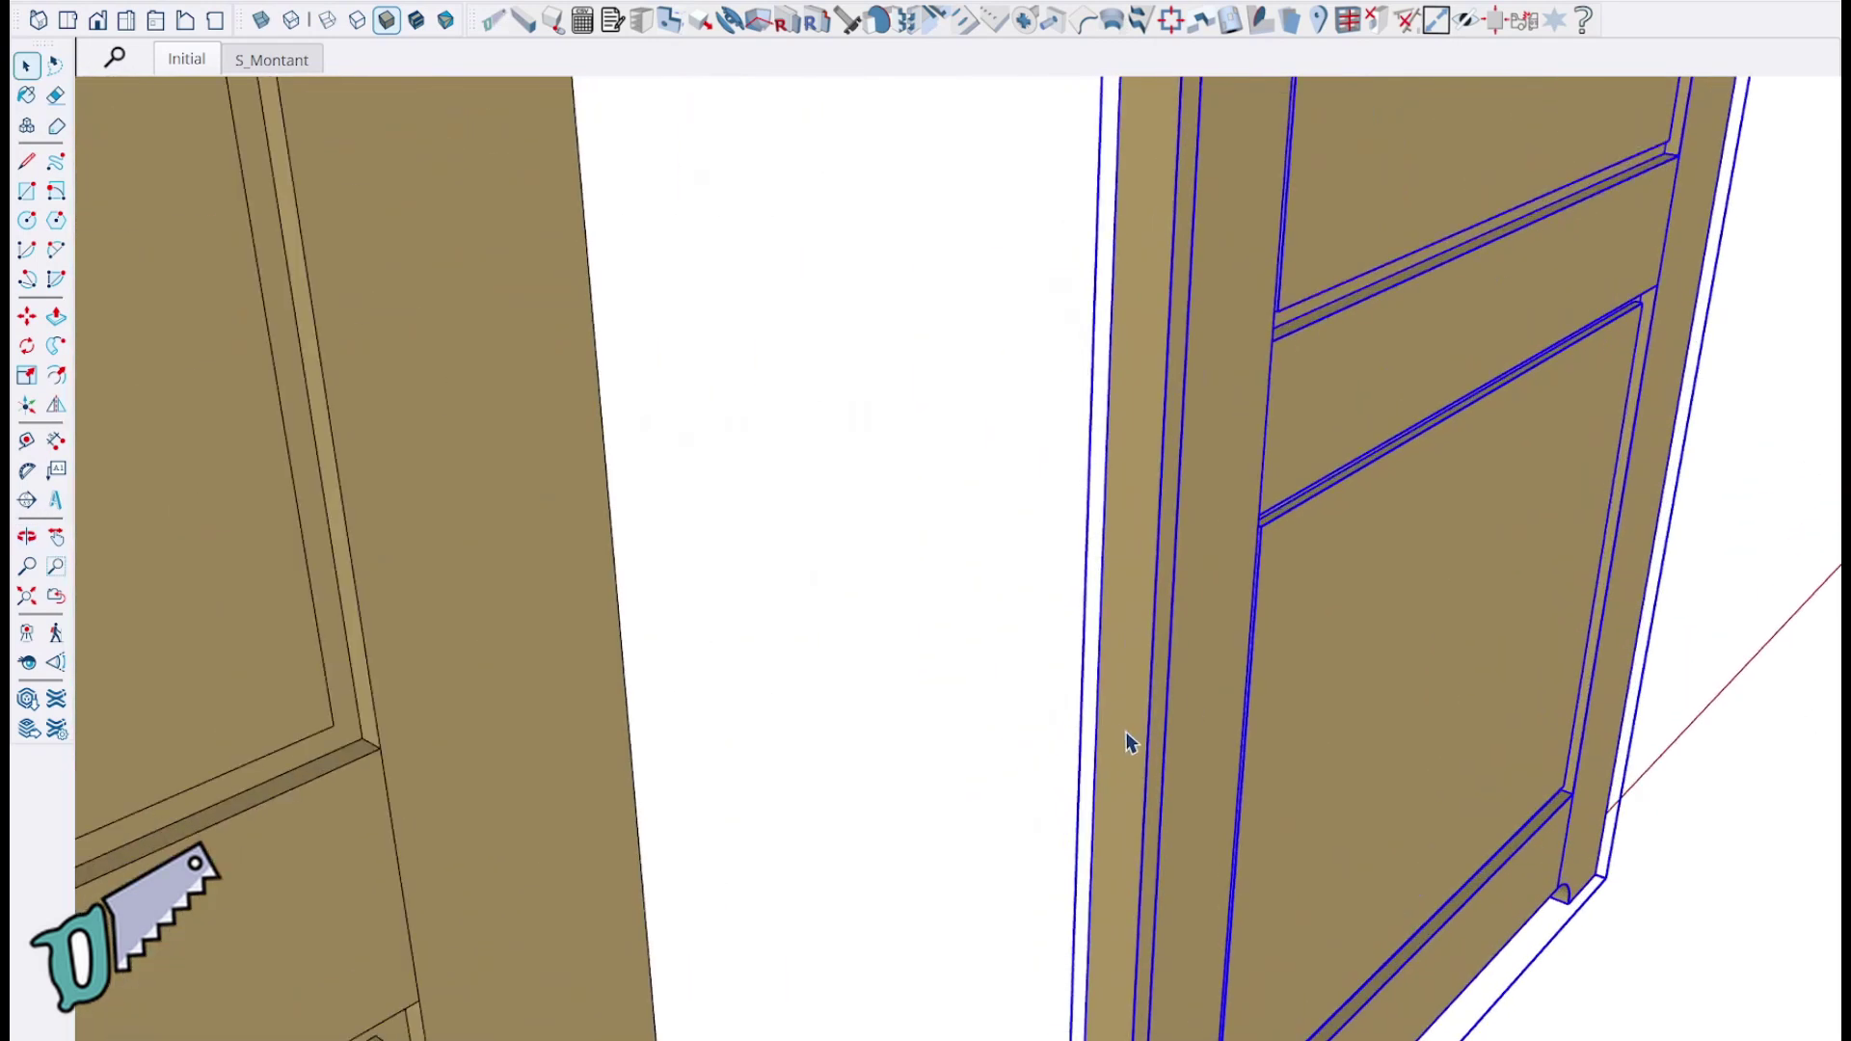
right_click(1130, 742)
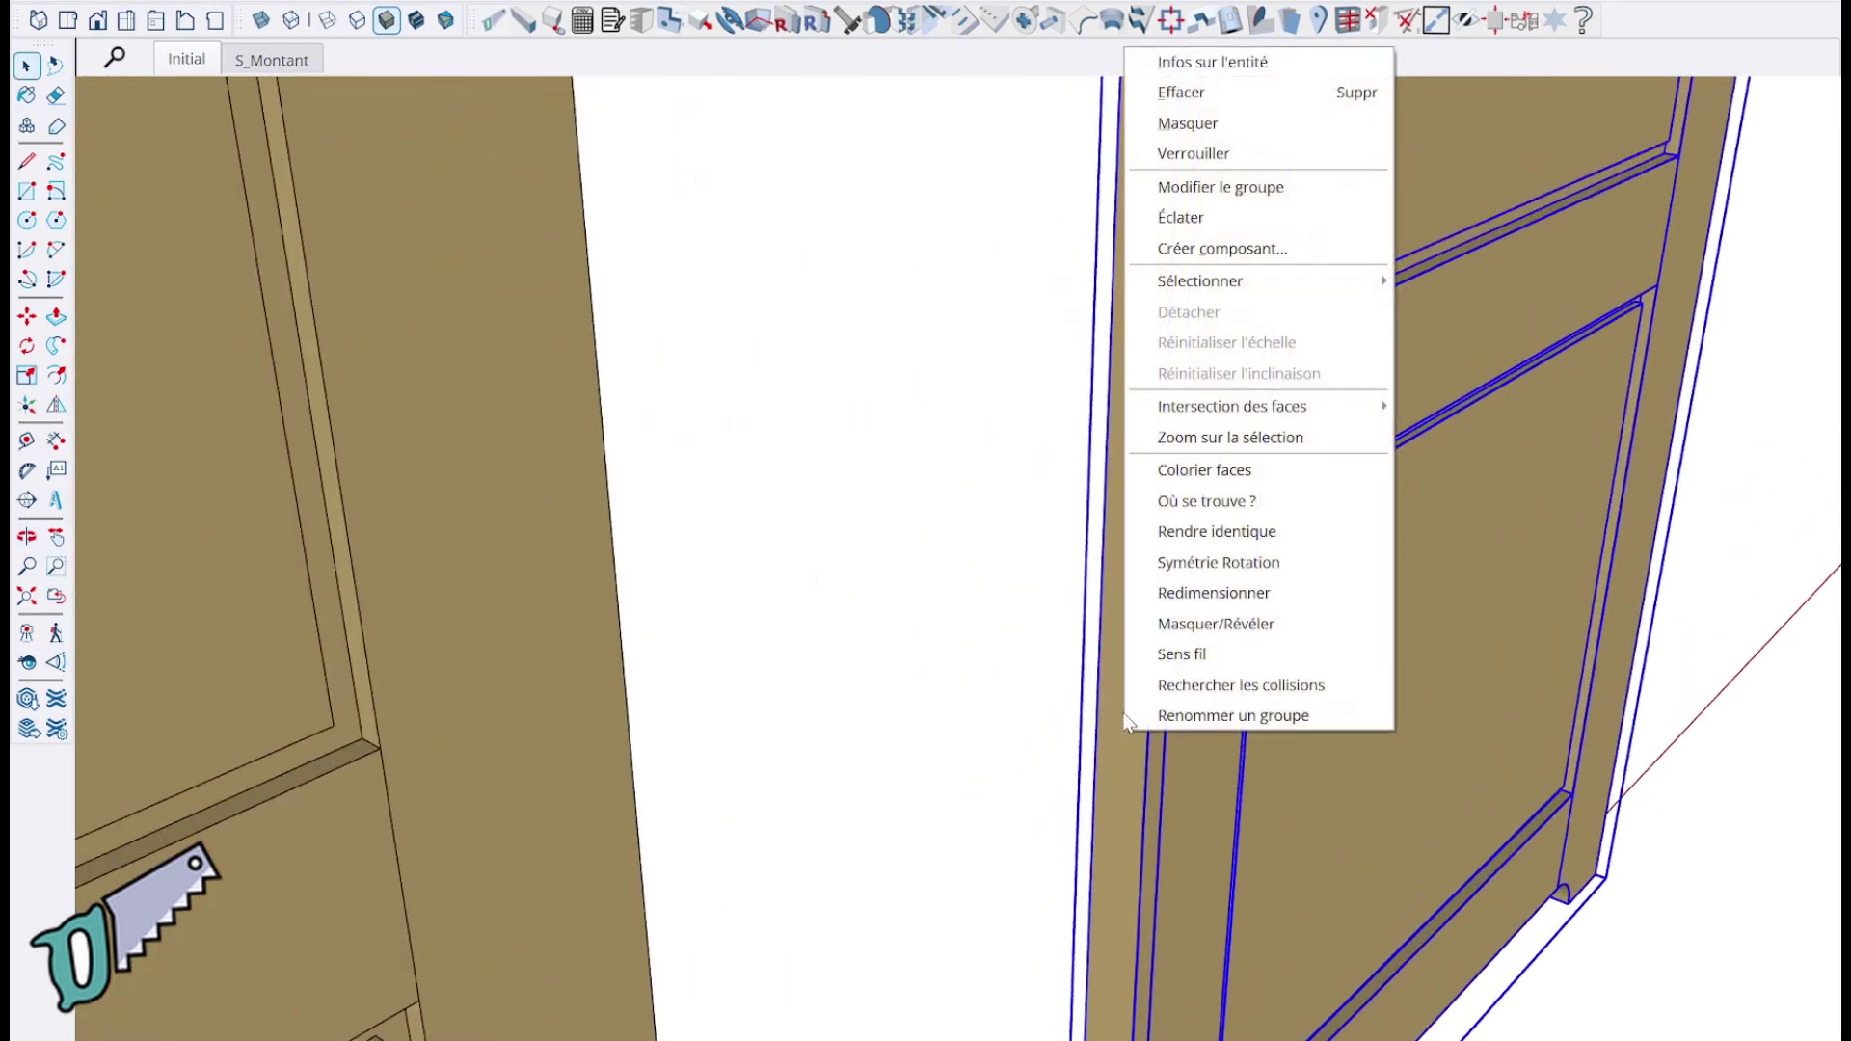
left_click(1159, 567)
scroll(1123, 629, "up", 2)
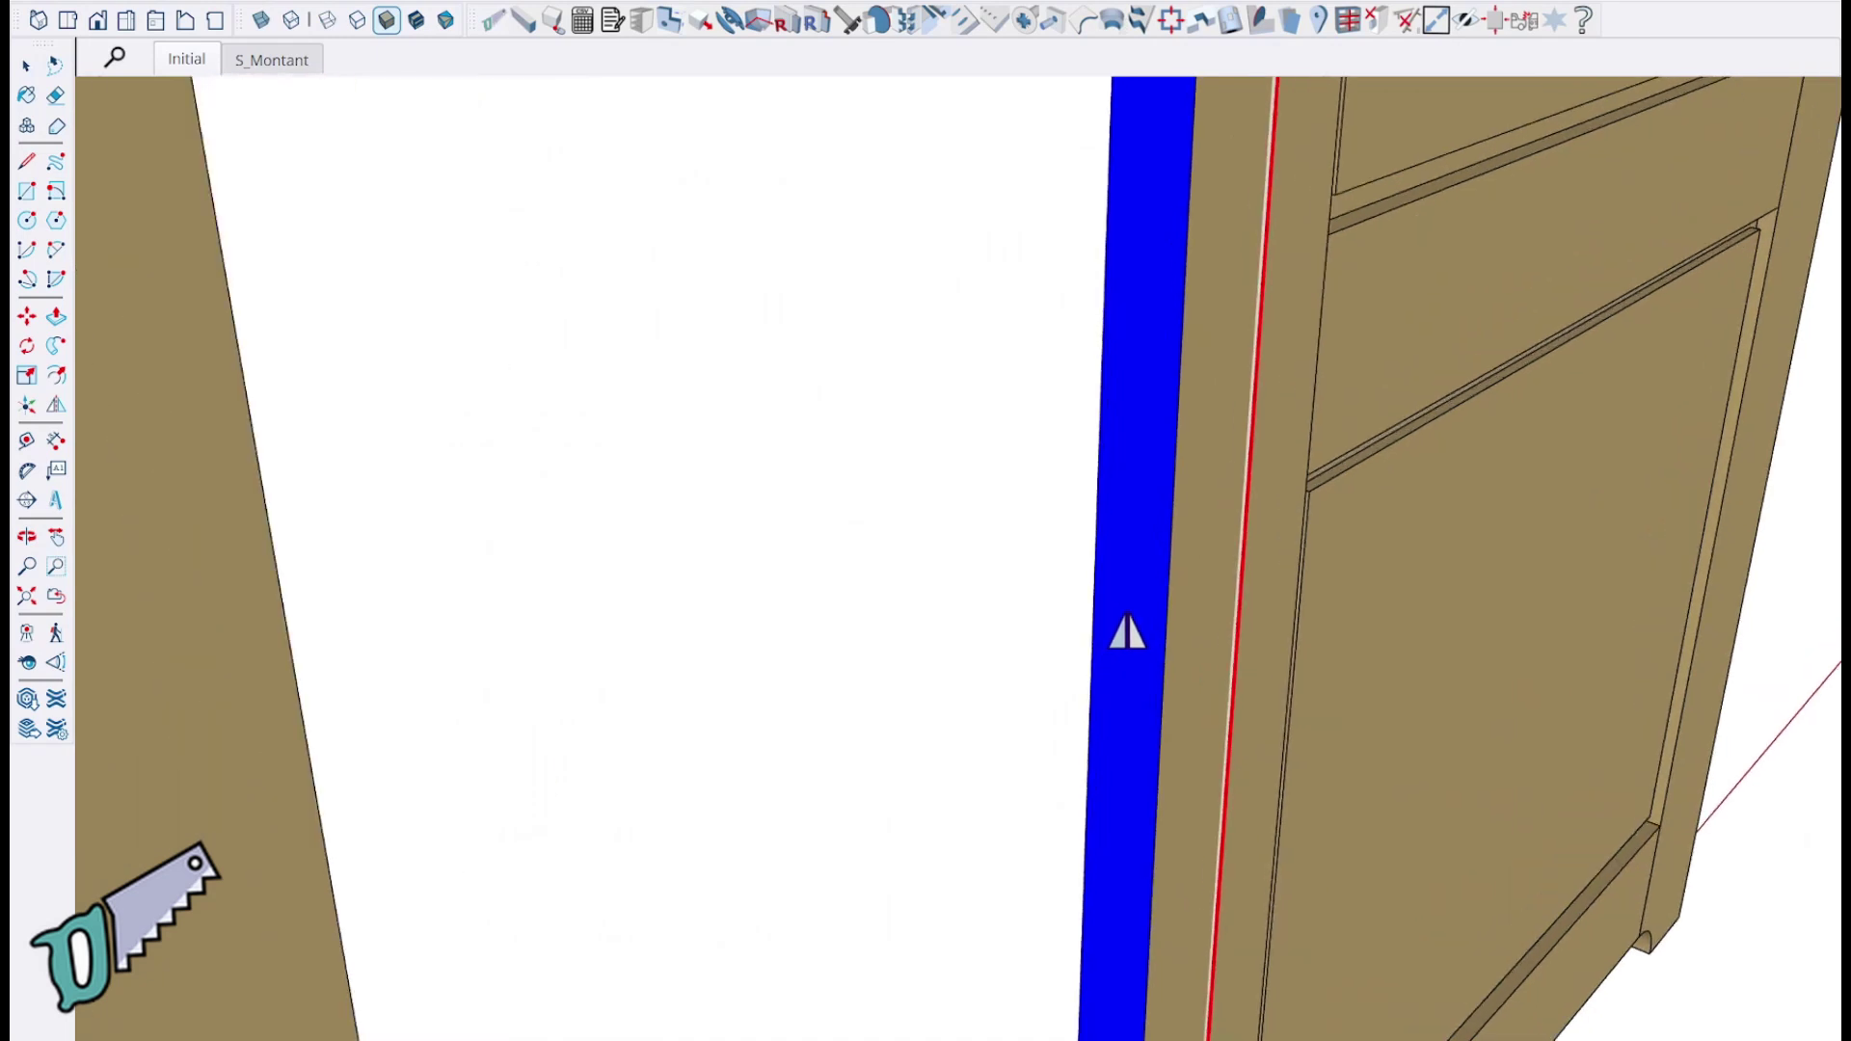
left_click(1127, 644)
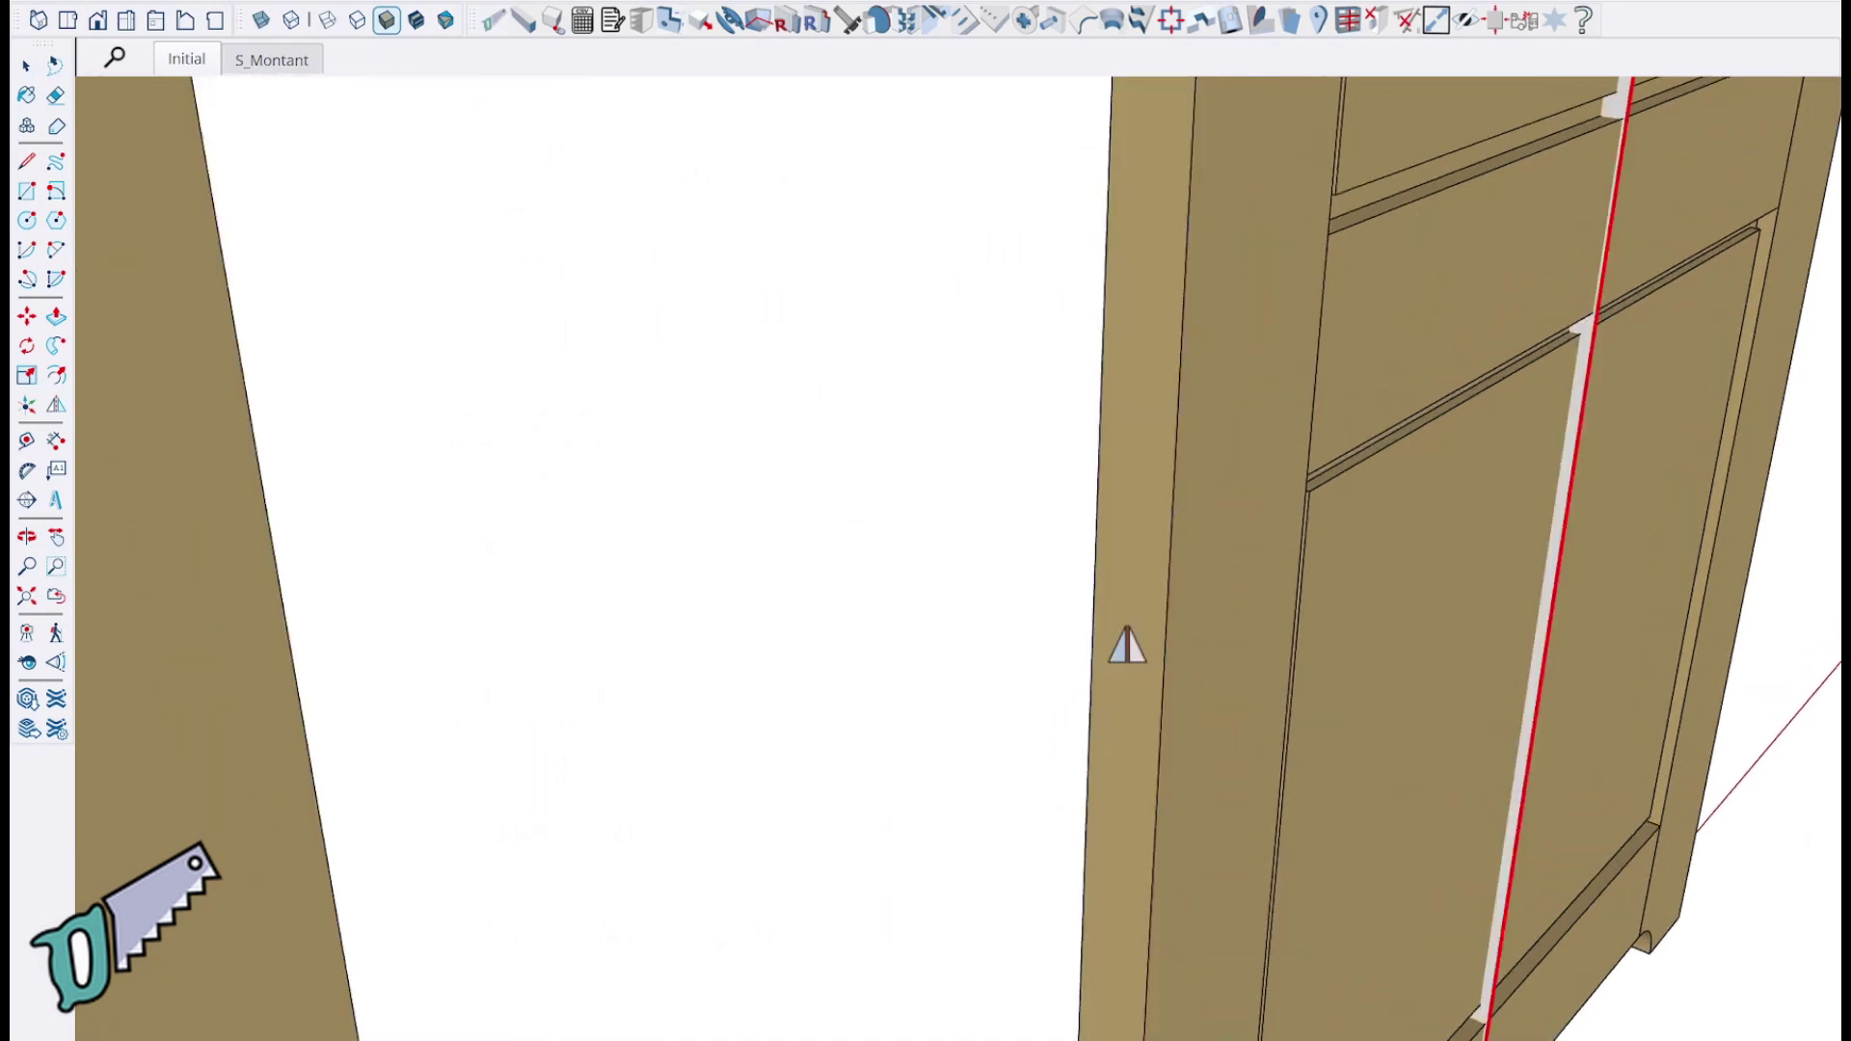
scroll(1054, 698, "down", 5)
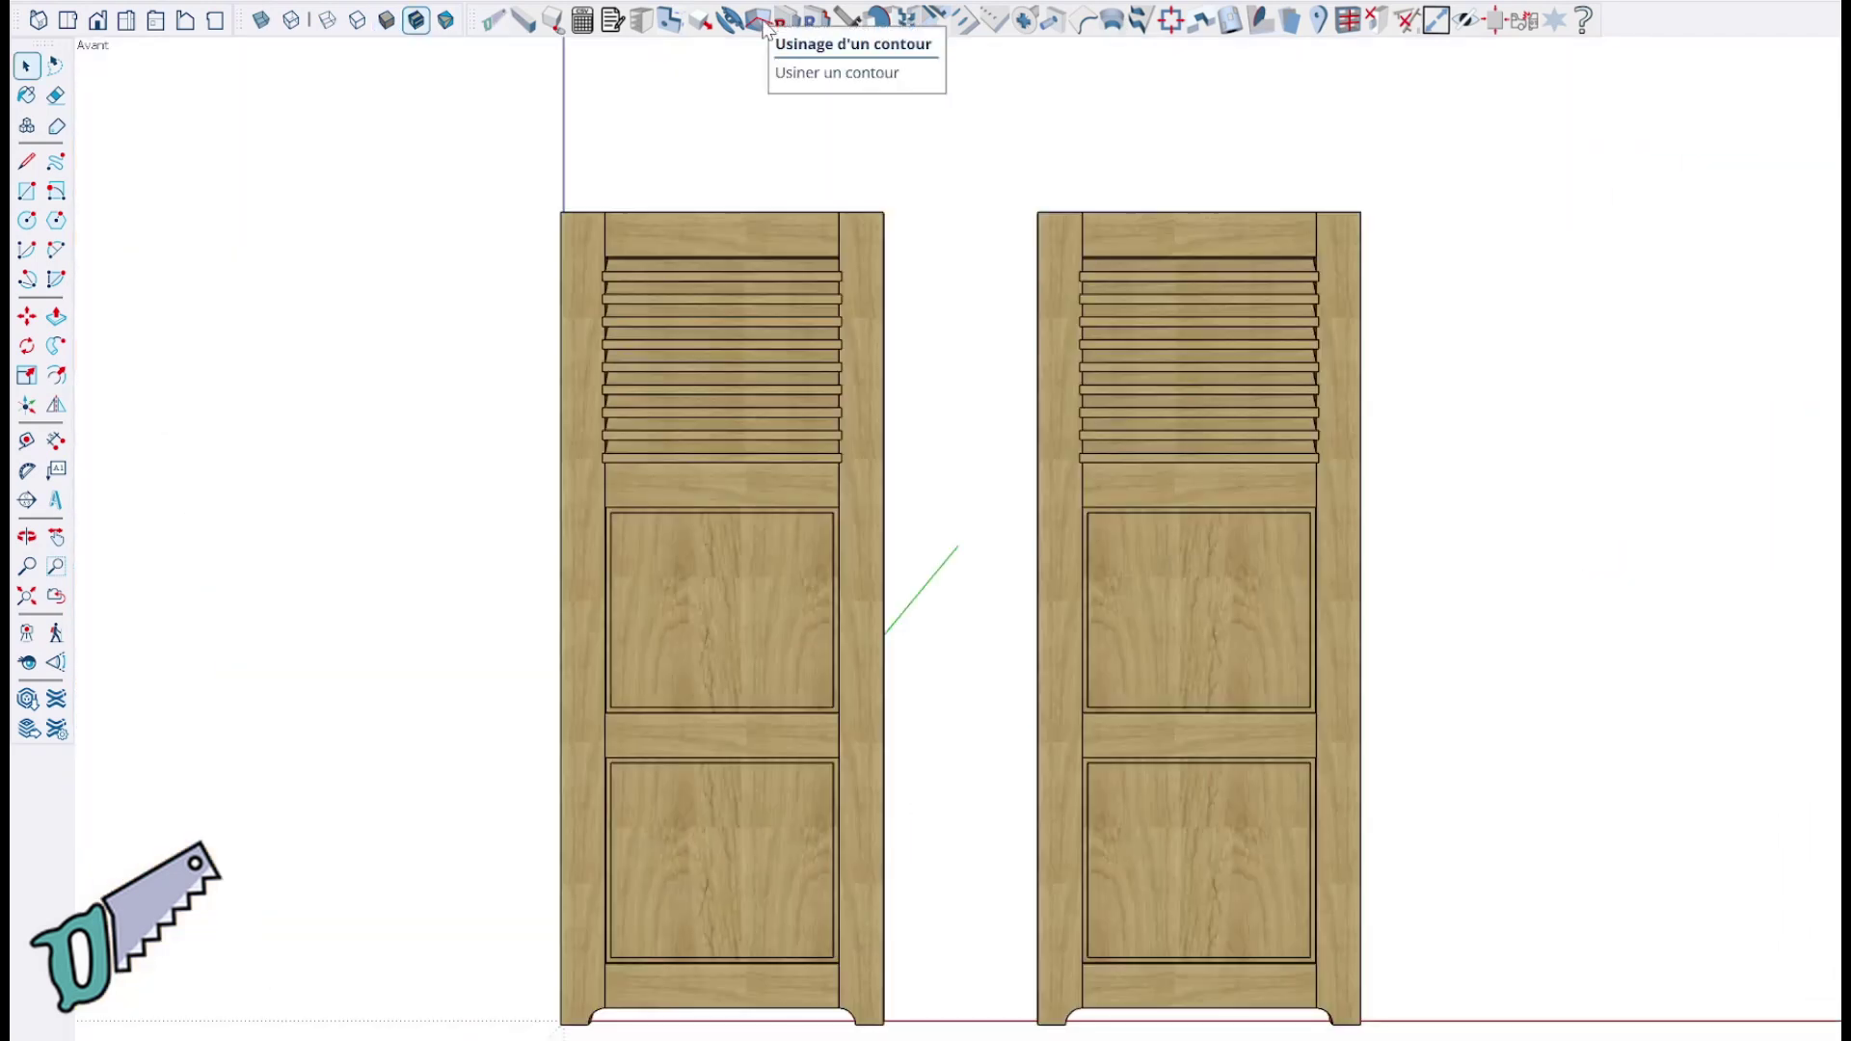
Step: Set up the contour machining tool for a rebate (Feuillure) with depth 10 and width 13,5
left_click(762, 21)
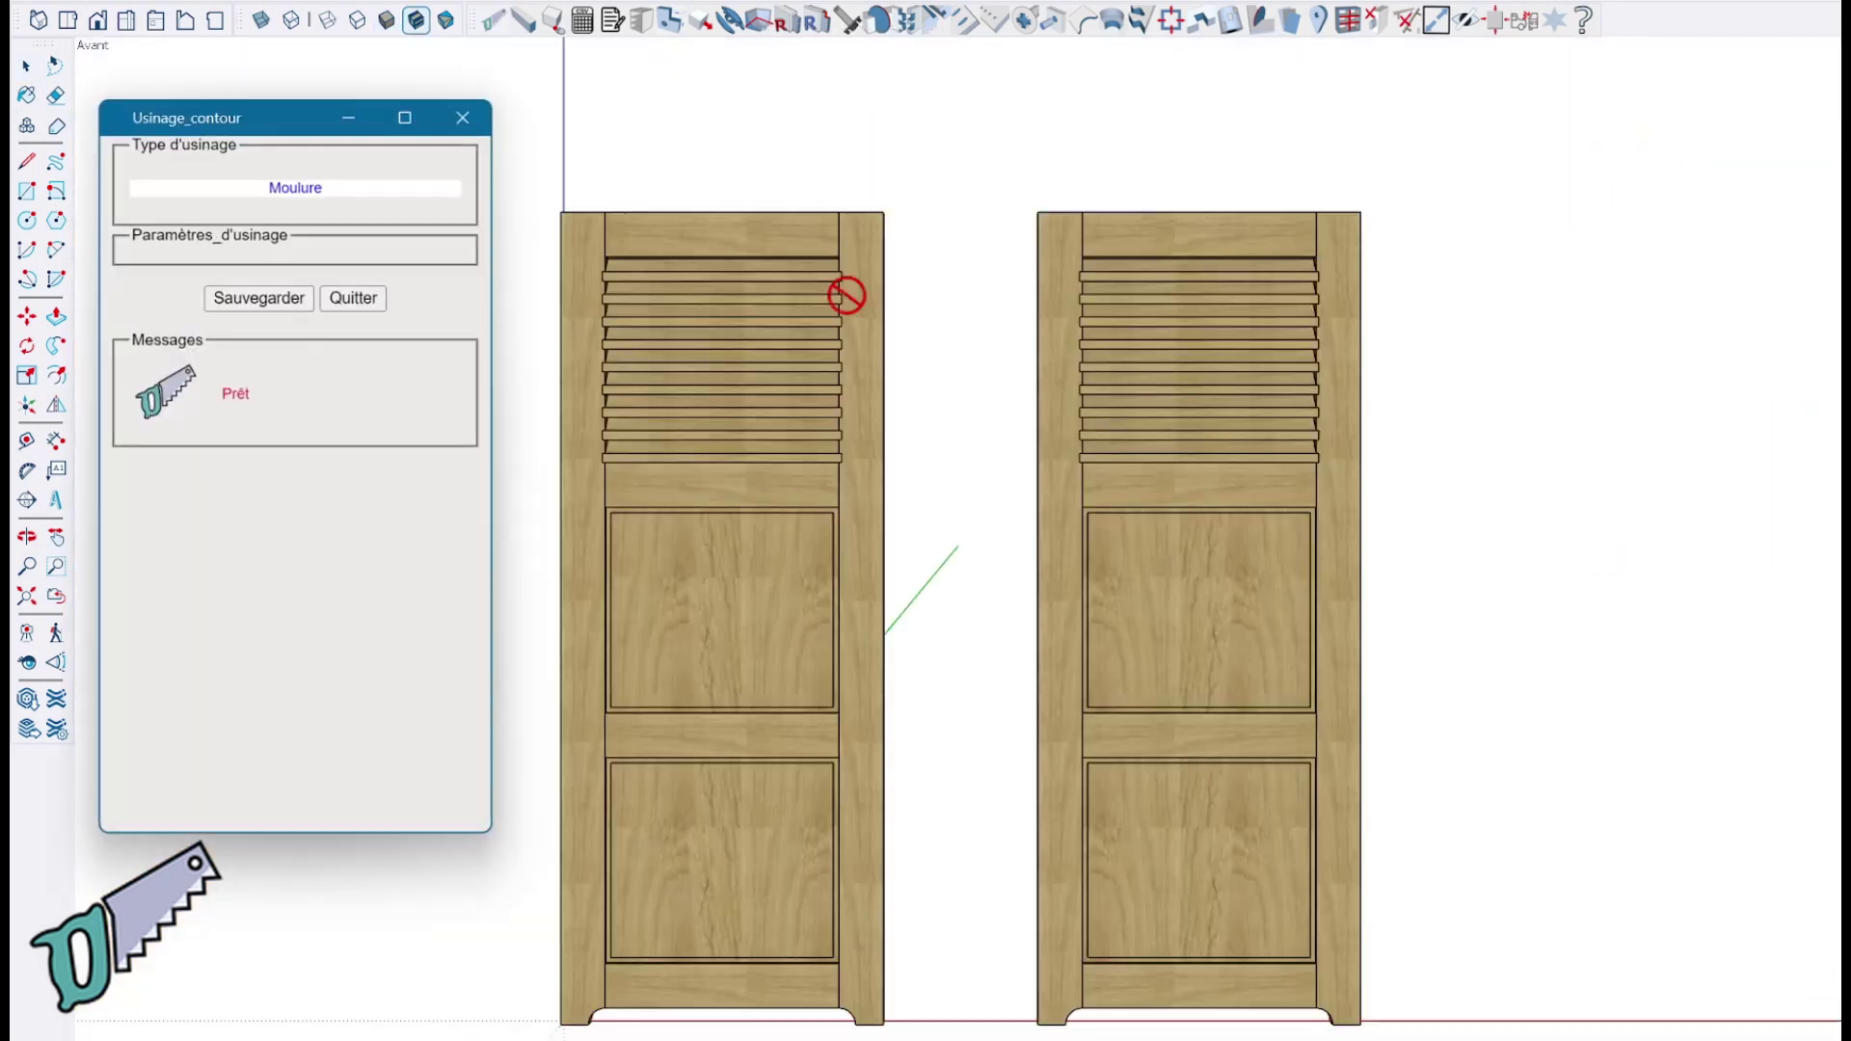
left_click(369, 224)
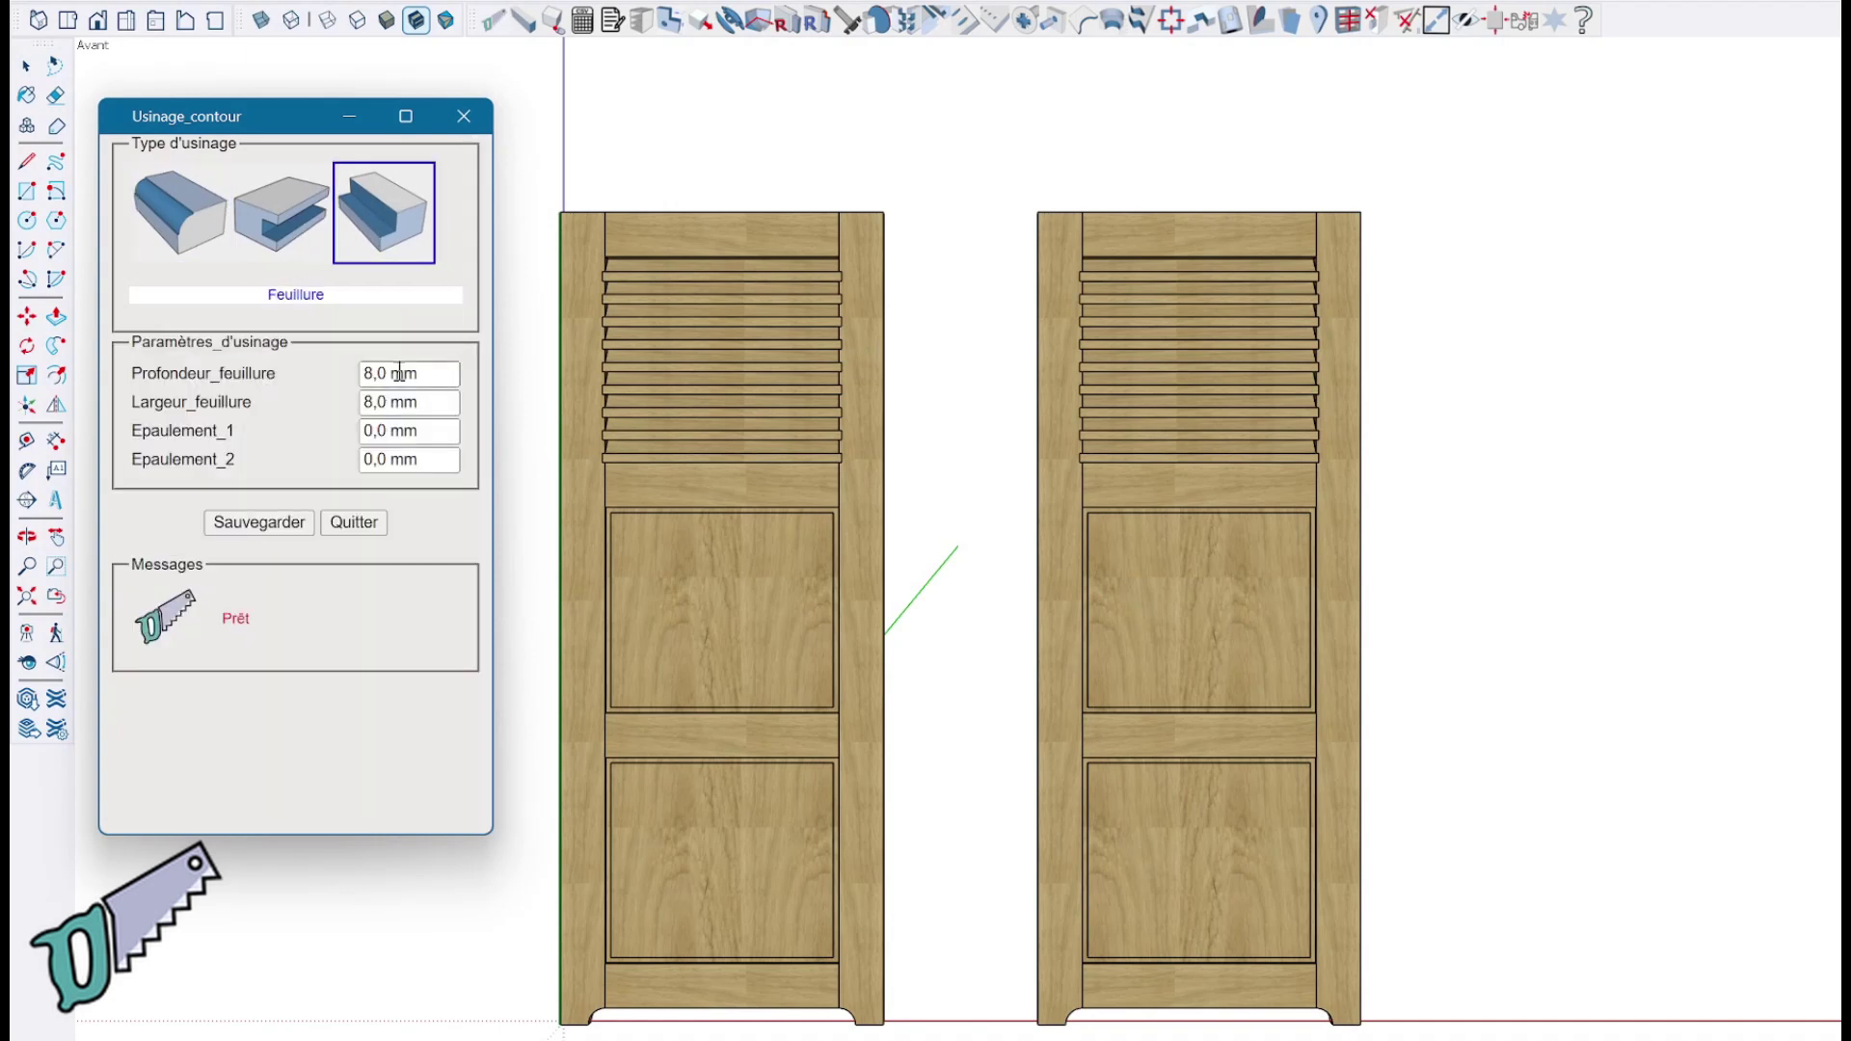
double_click(437, 376)
type("10")
key("Tab")
type("1")
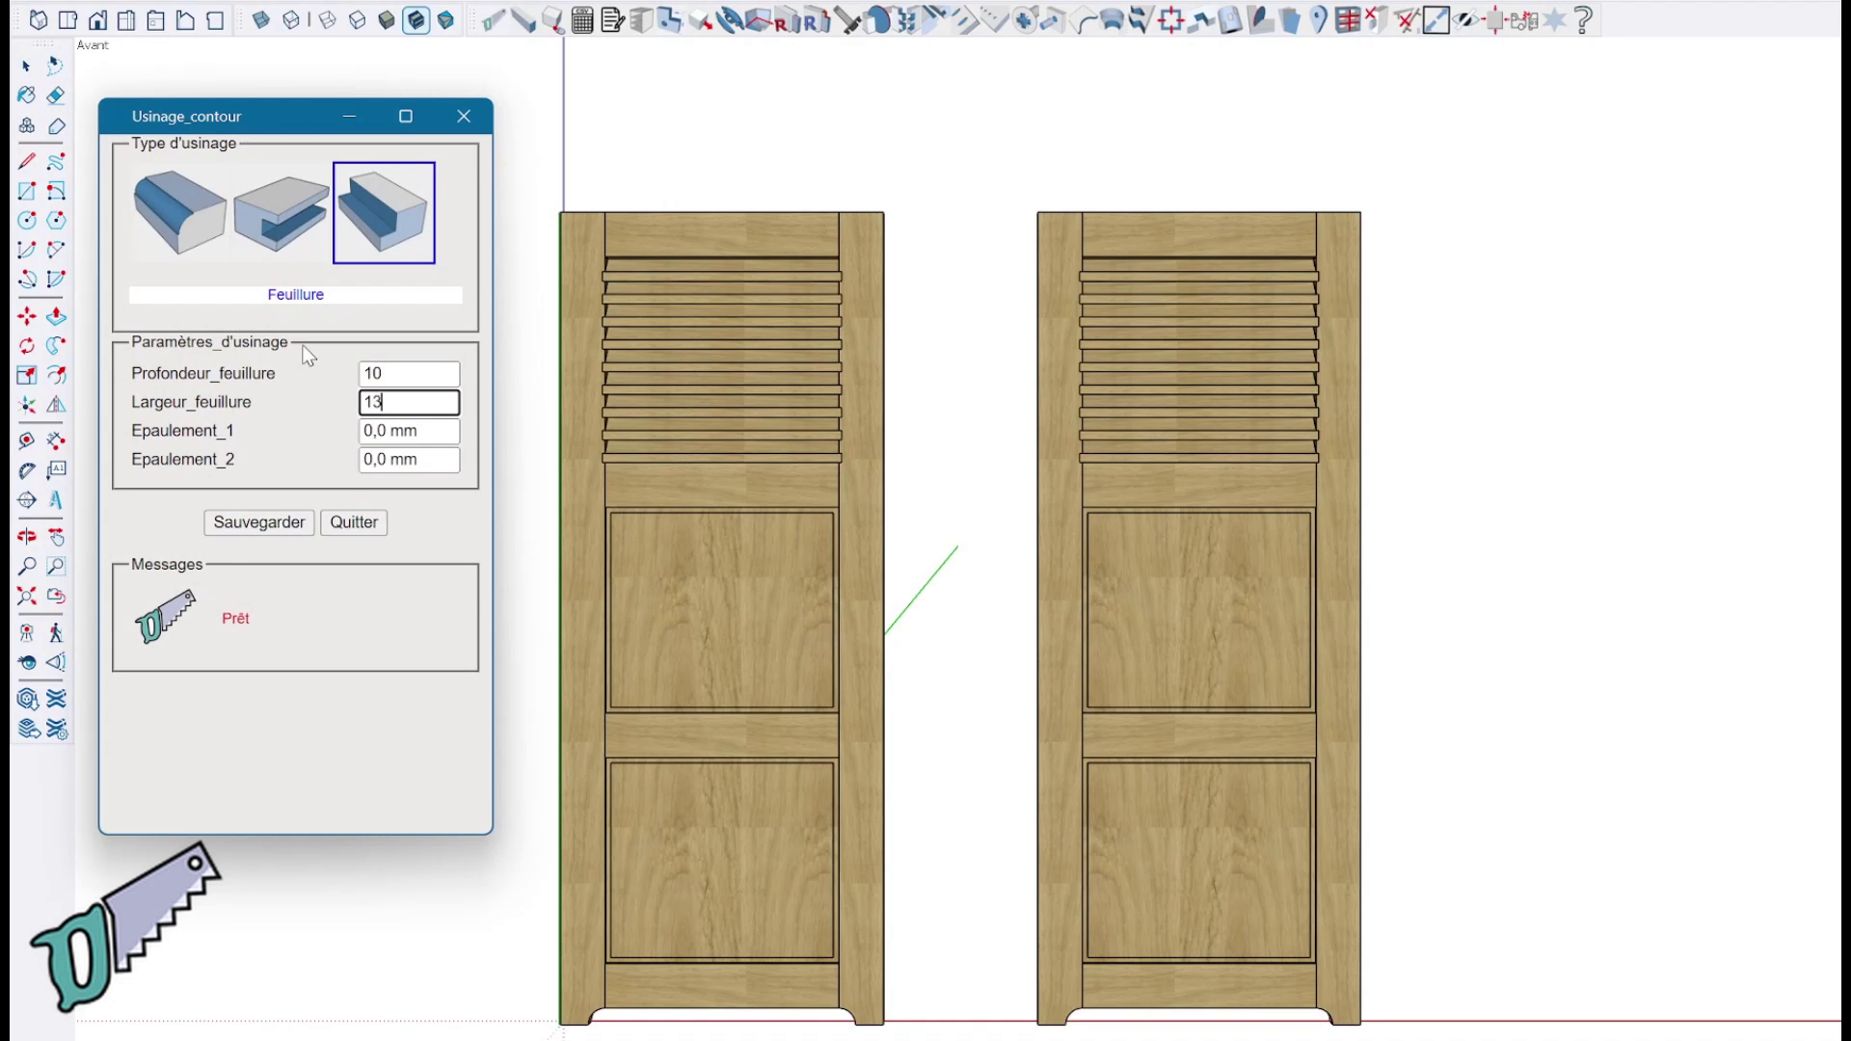
type("3,5")
key("Tab")
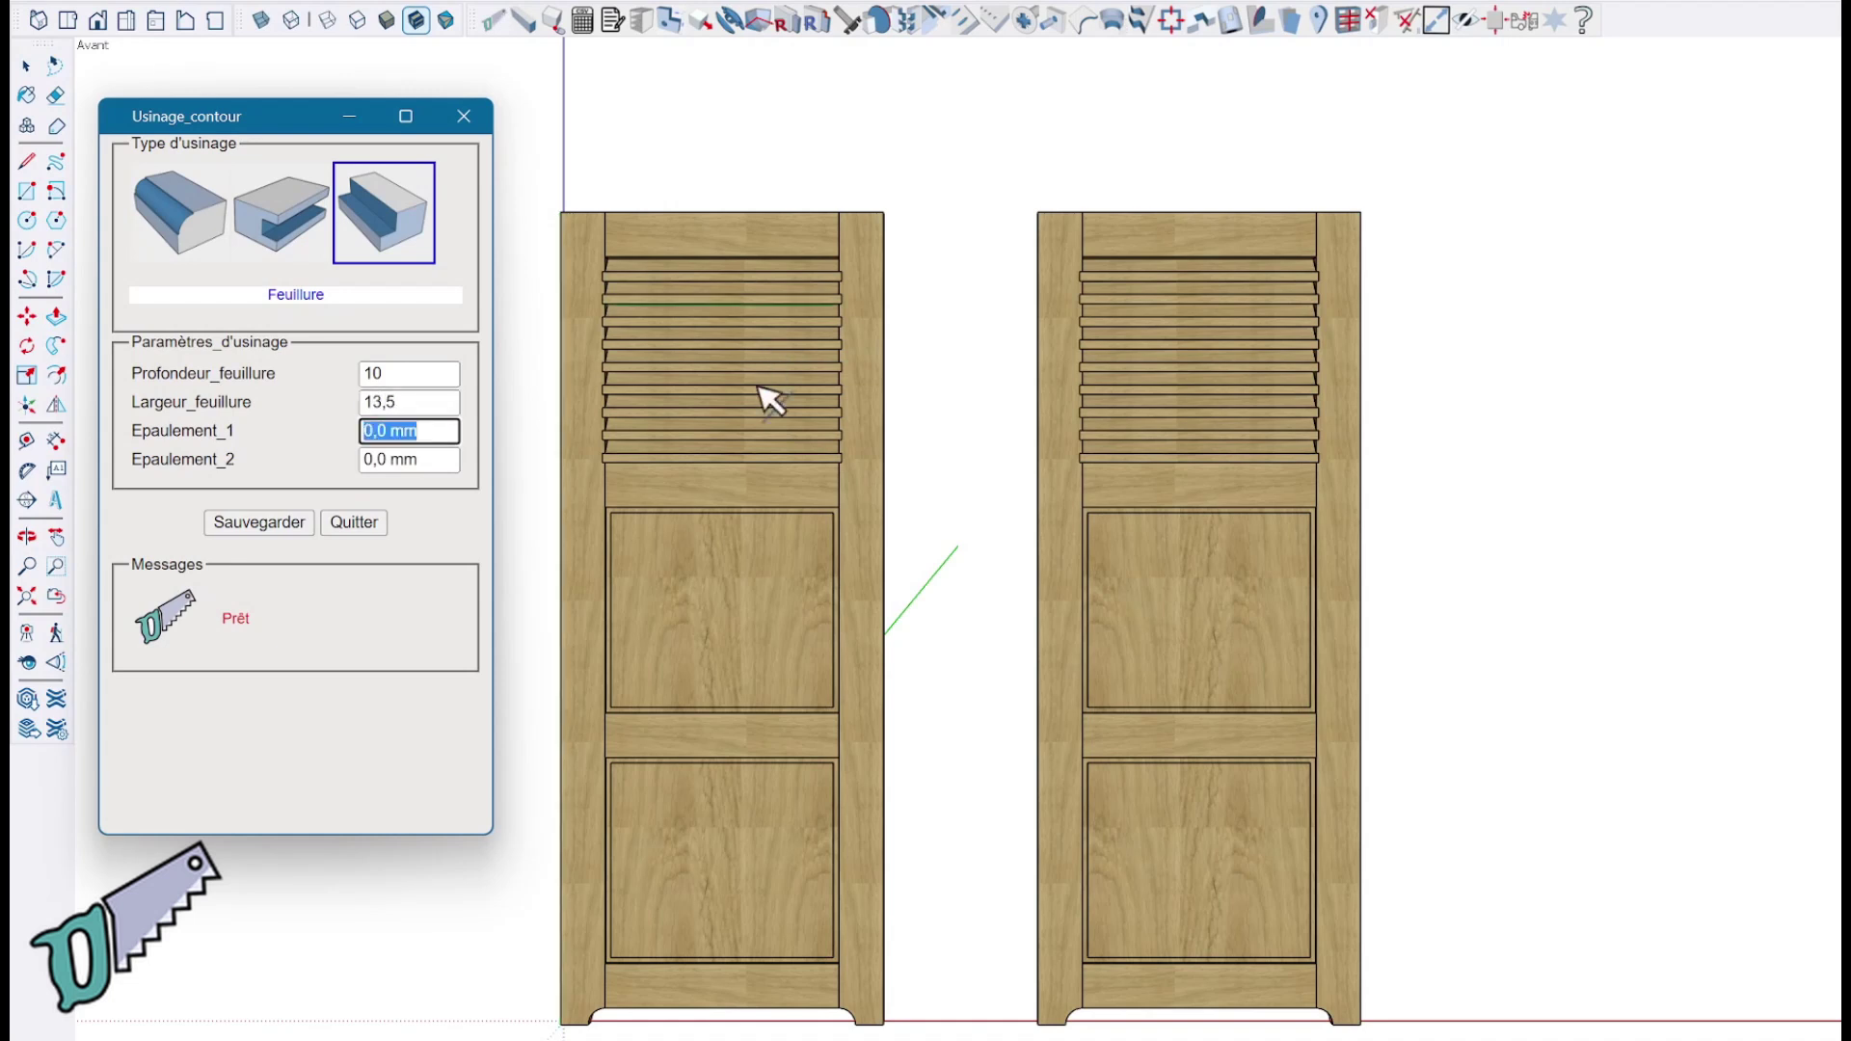
Step: Machine the rebate along the first door's meeting edge on the front side
left_click(877, 627)
right_click(865, 624)
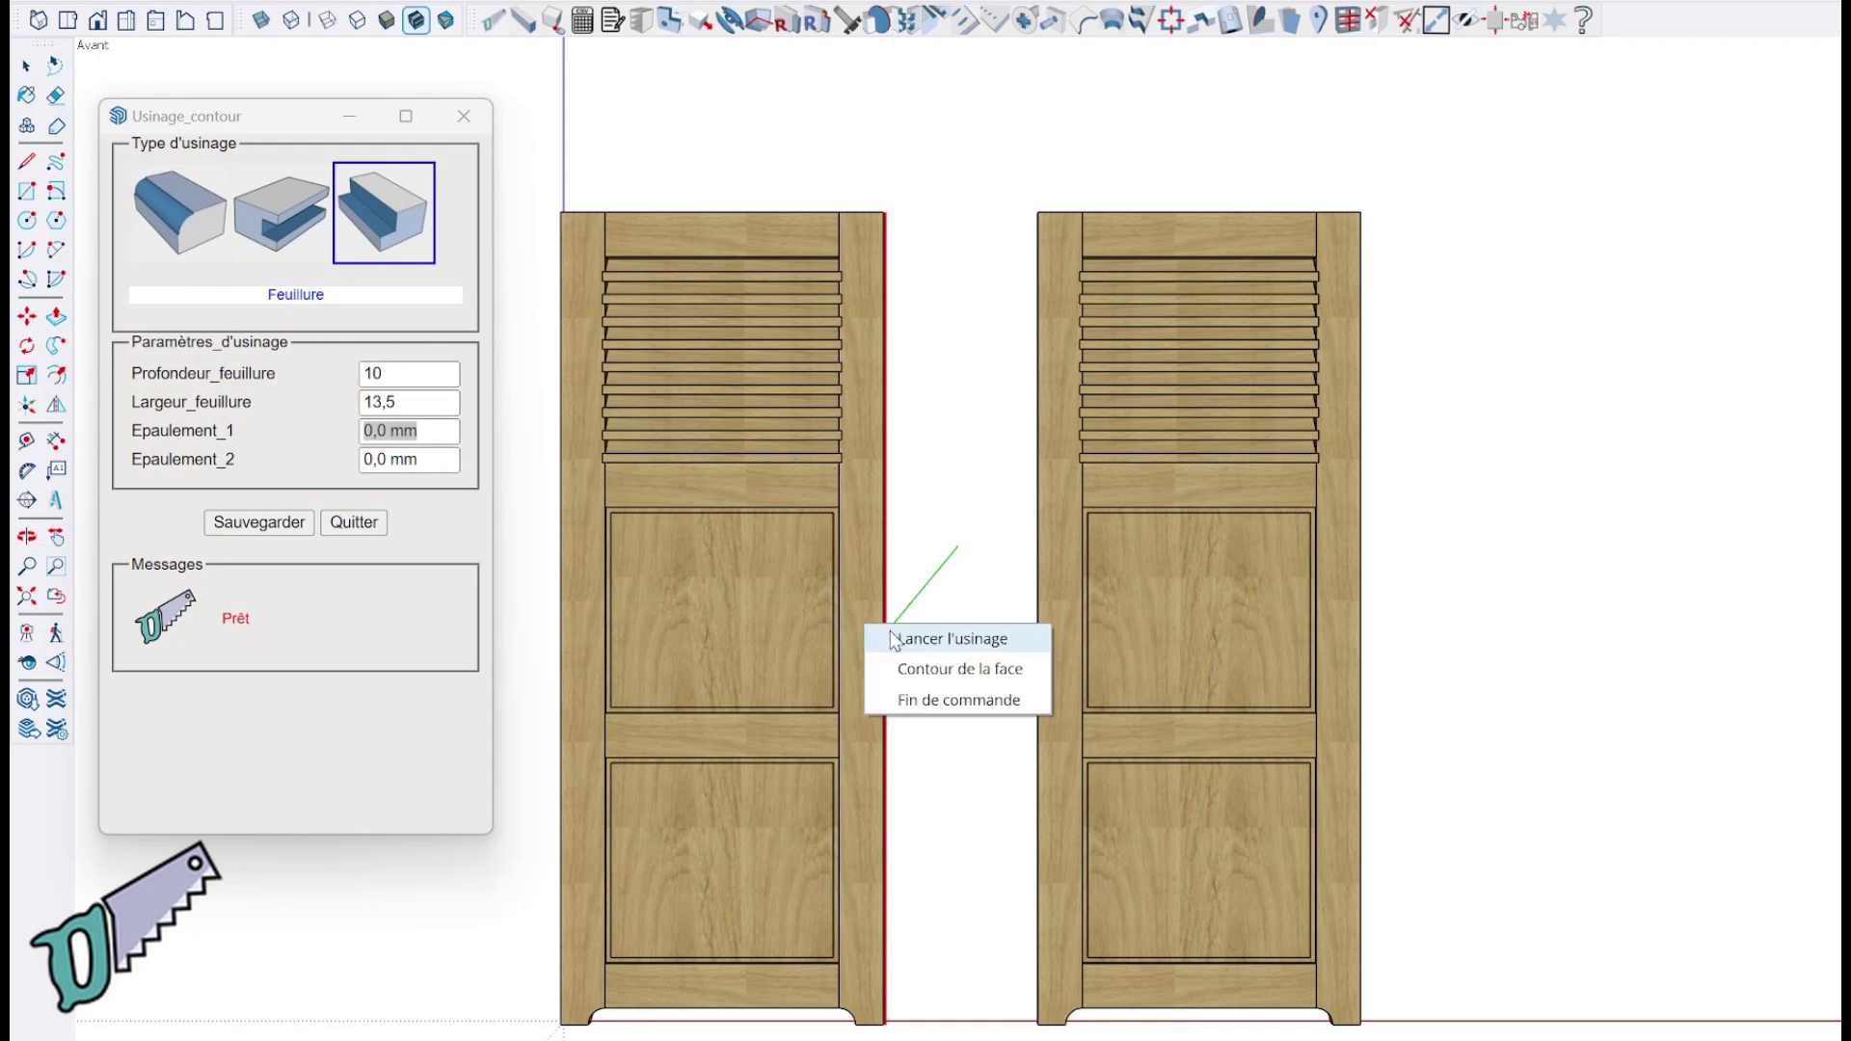
left_click(890, 638)
Step: Machine the same rebate along the second door's meeting edge on the back side
middle_click_drag(913, 389, 992, 864)
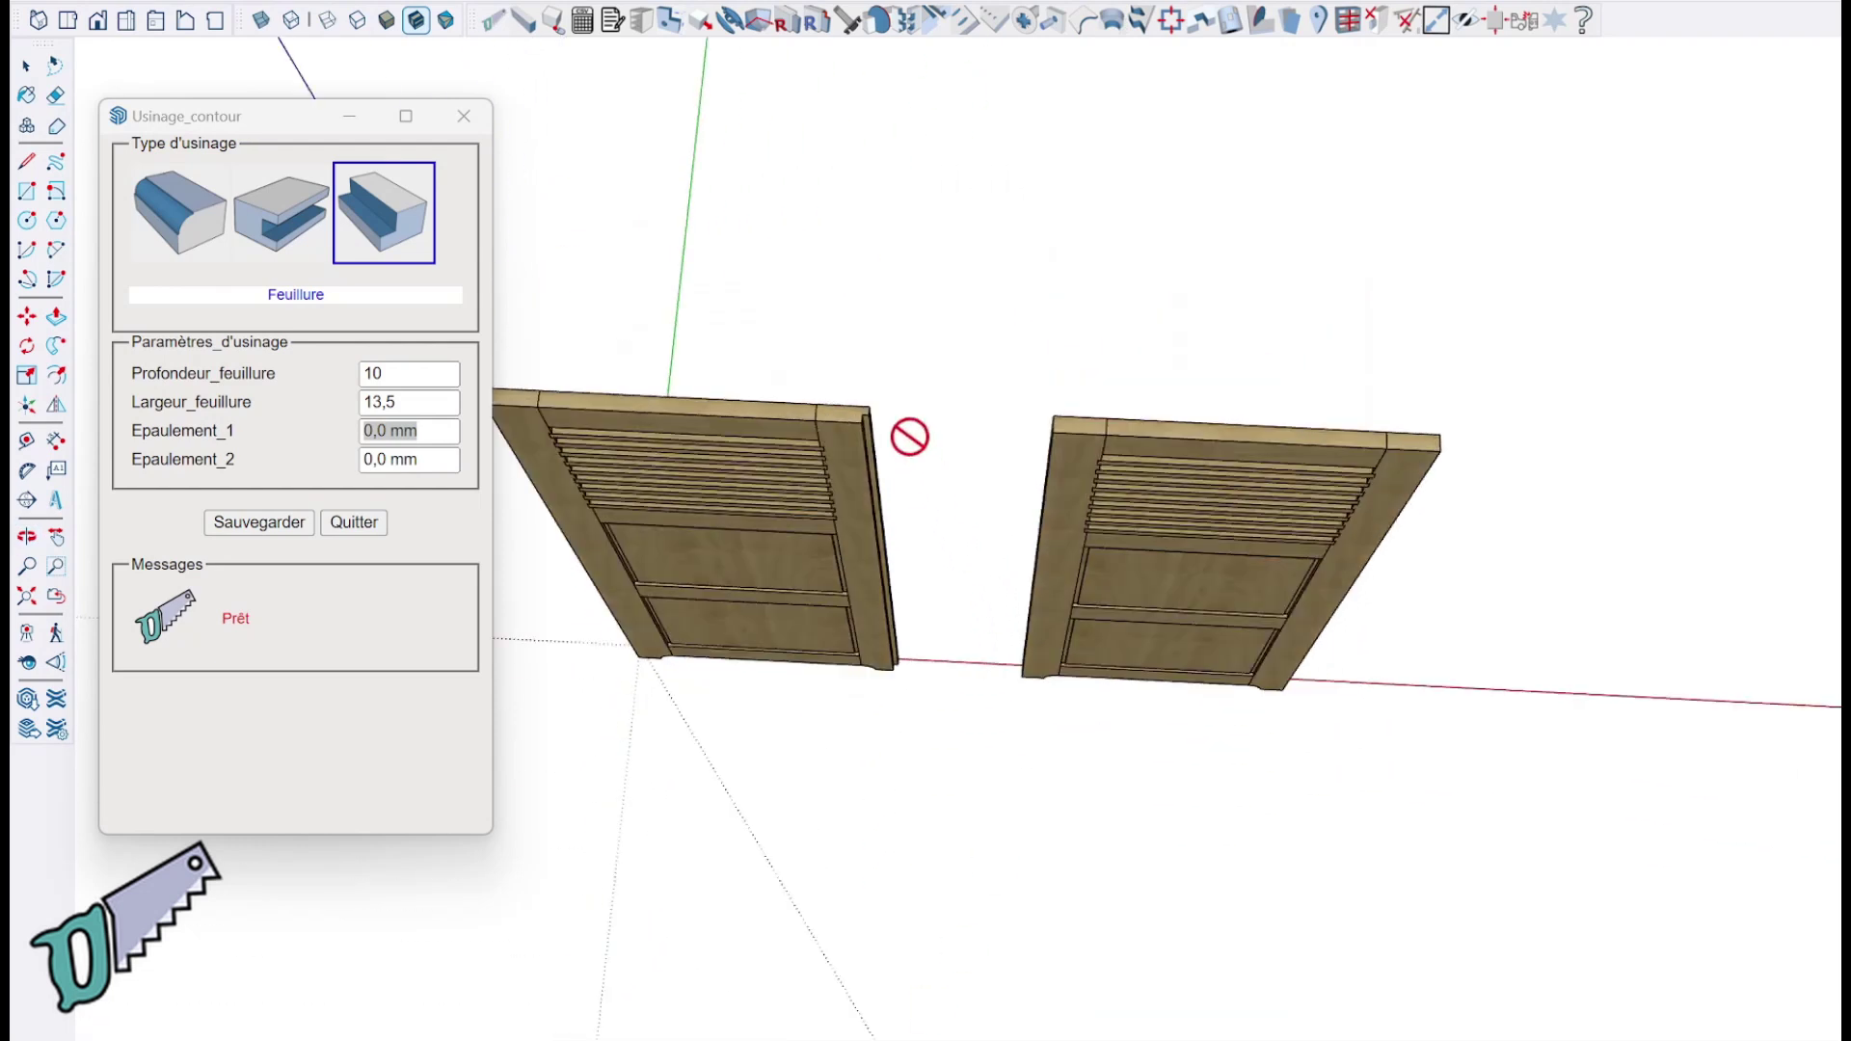
middle_click_drag(1314, 347, 357, 64)
left_click(865, 564)
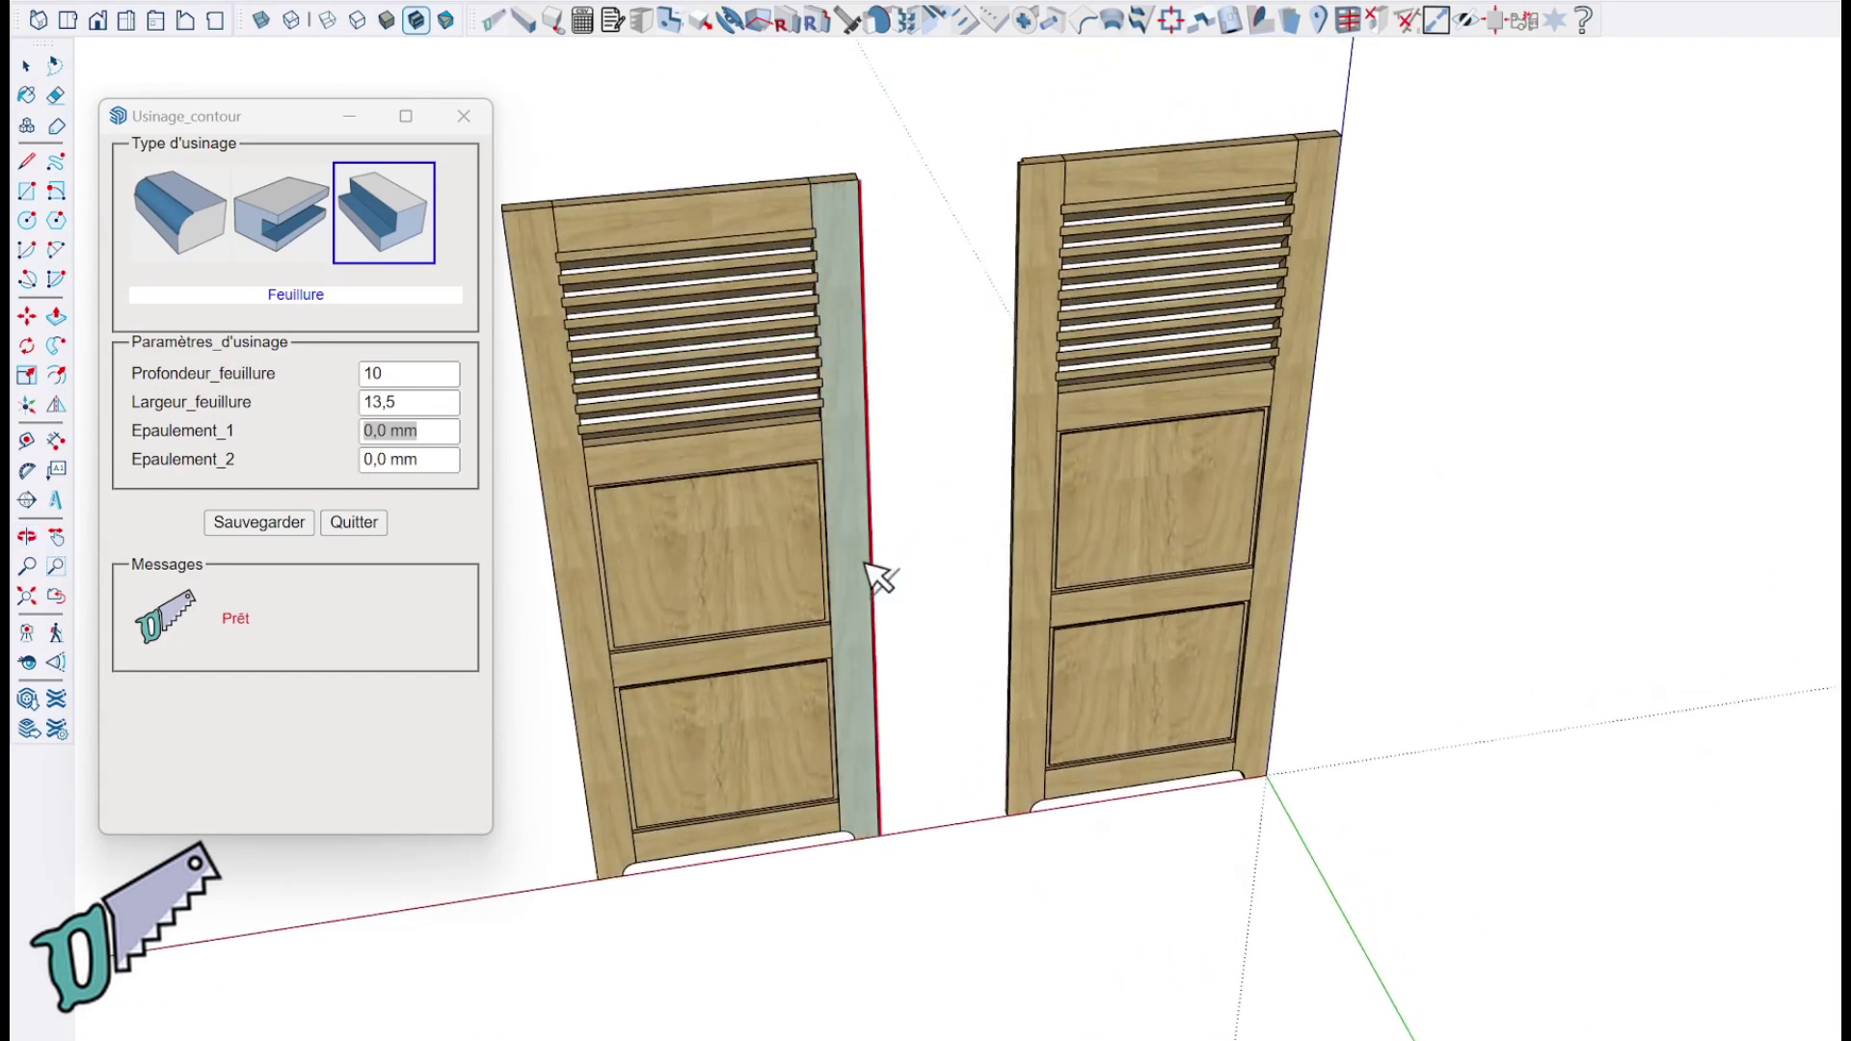
right_click(865, 564)
left_click(925, 576)
Step: Create a layout of the first door's left stile with Mise en page and rotate the piece to expose its notched edge
middle_click_drag(900, 476, 1785, 235)
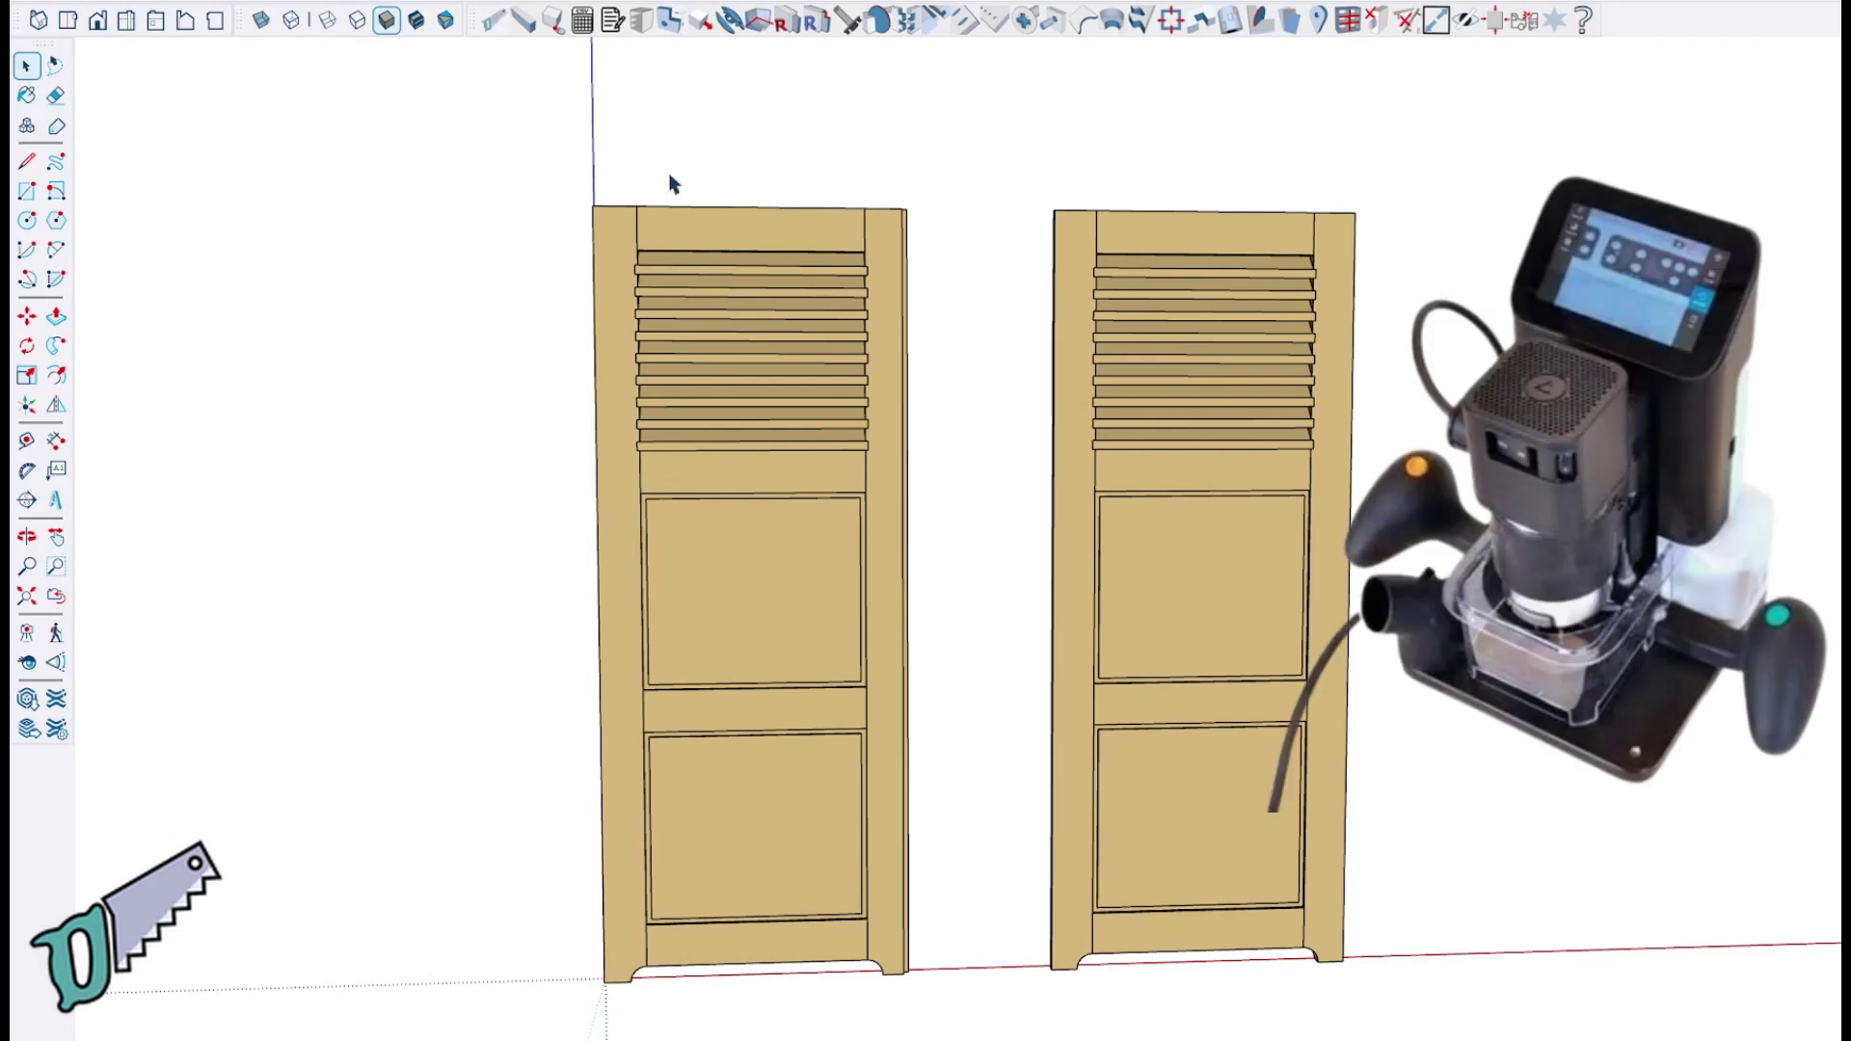
left_click(668, 19)
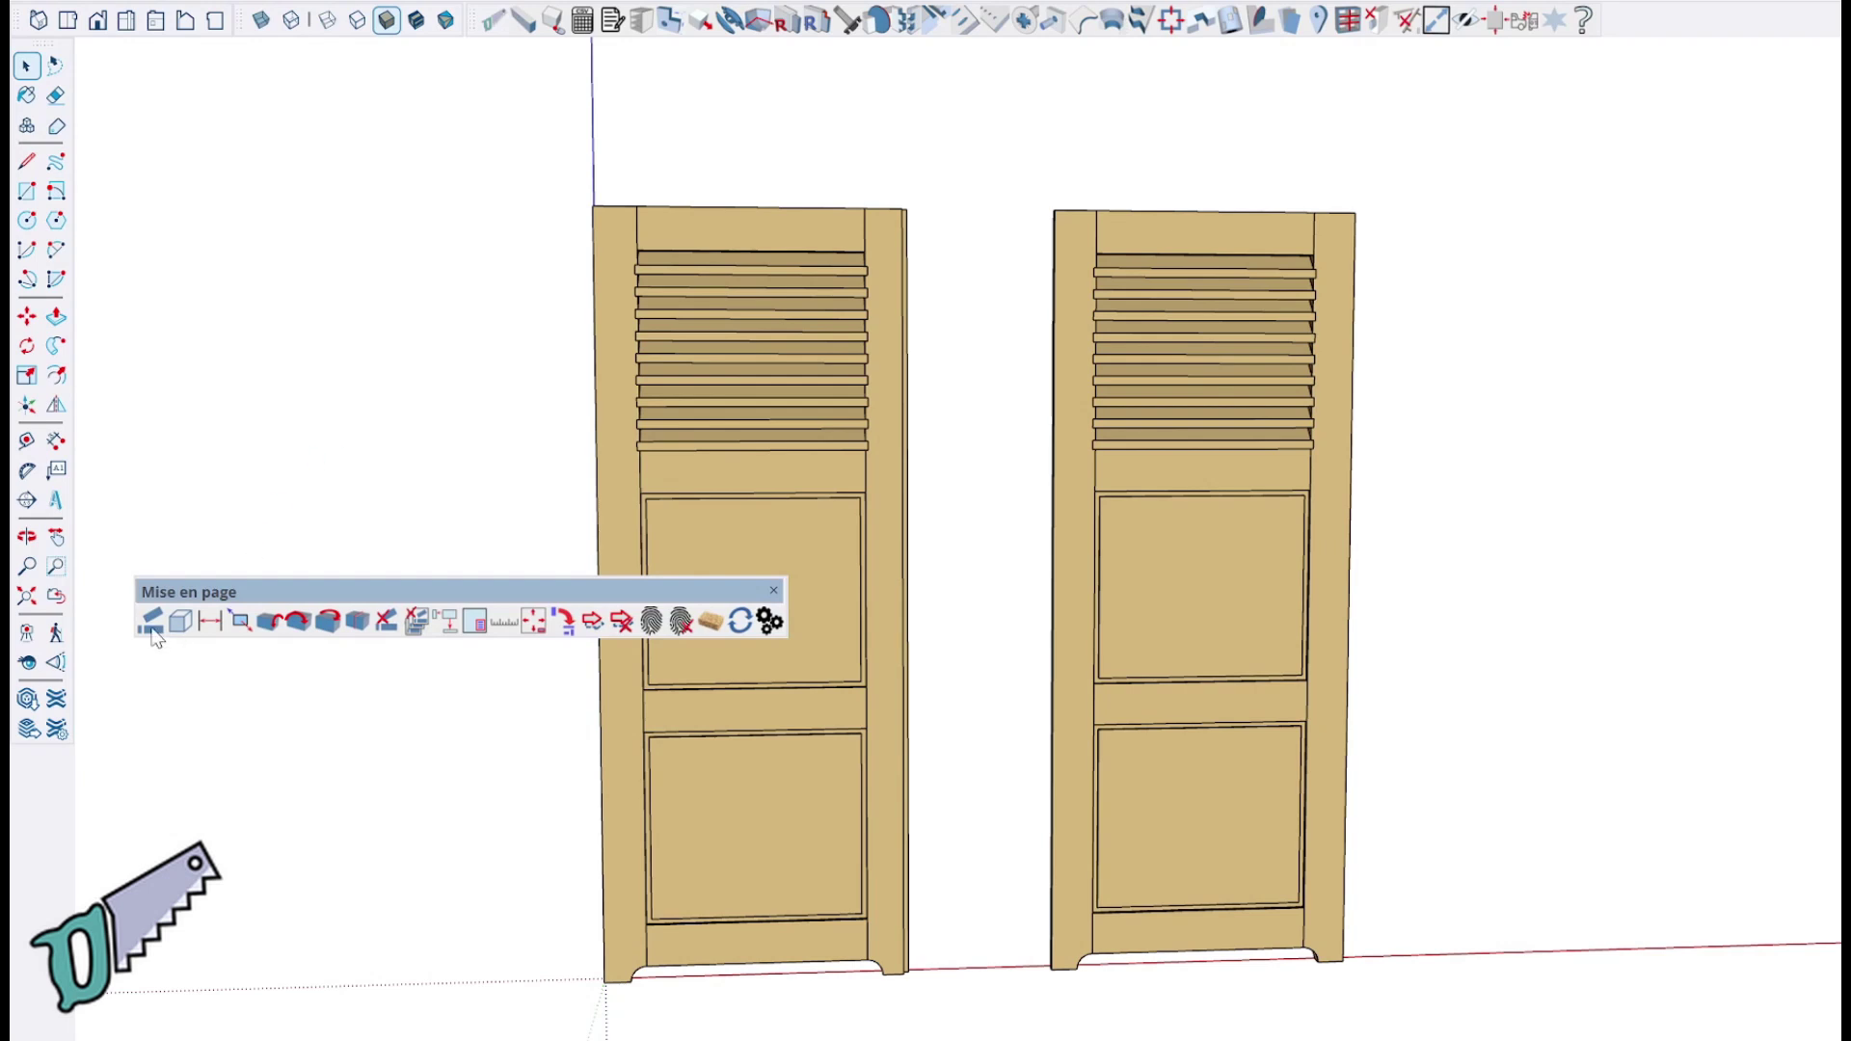
left_click(152, 623)
right_click(608, 445)
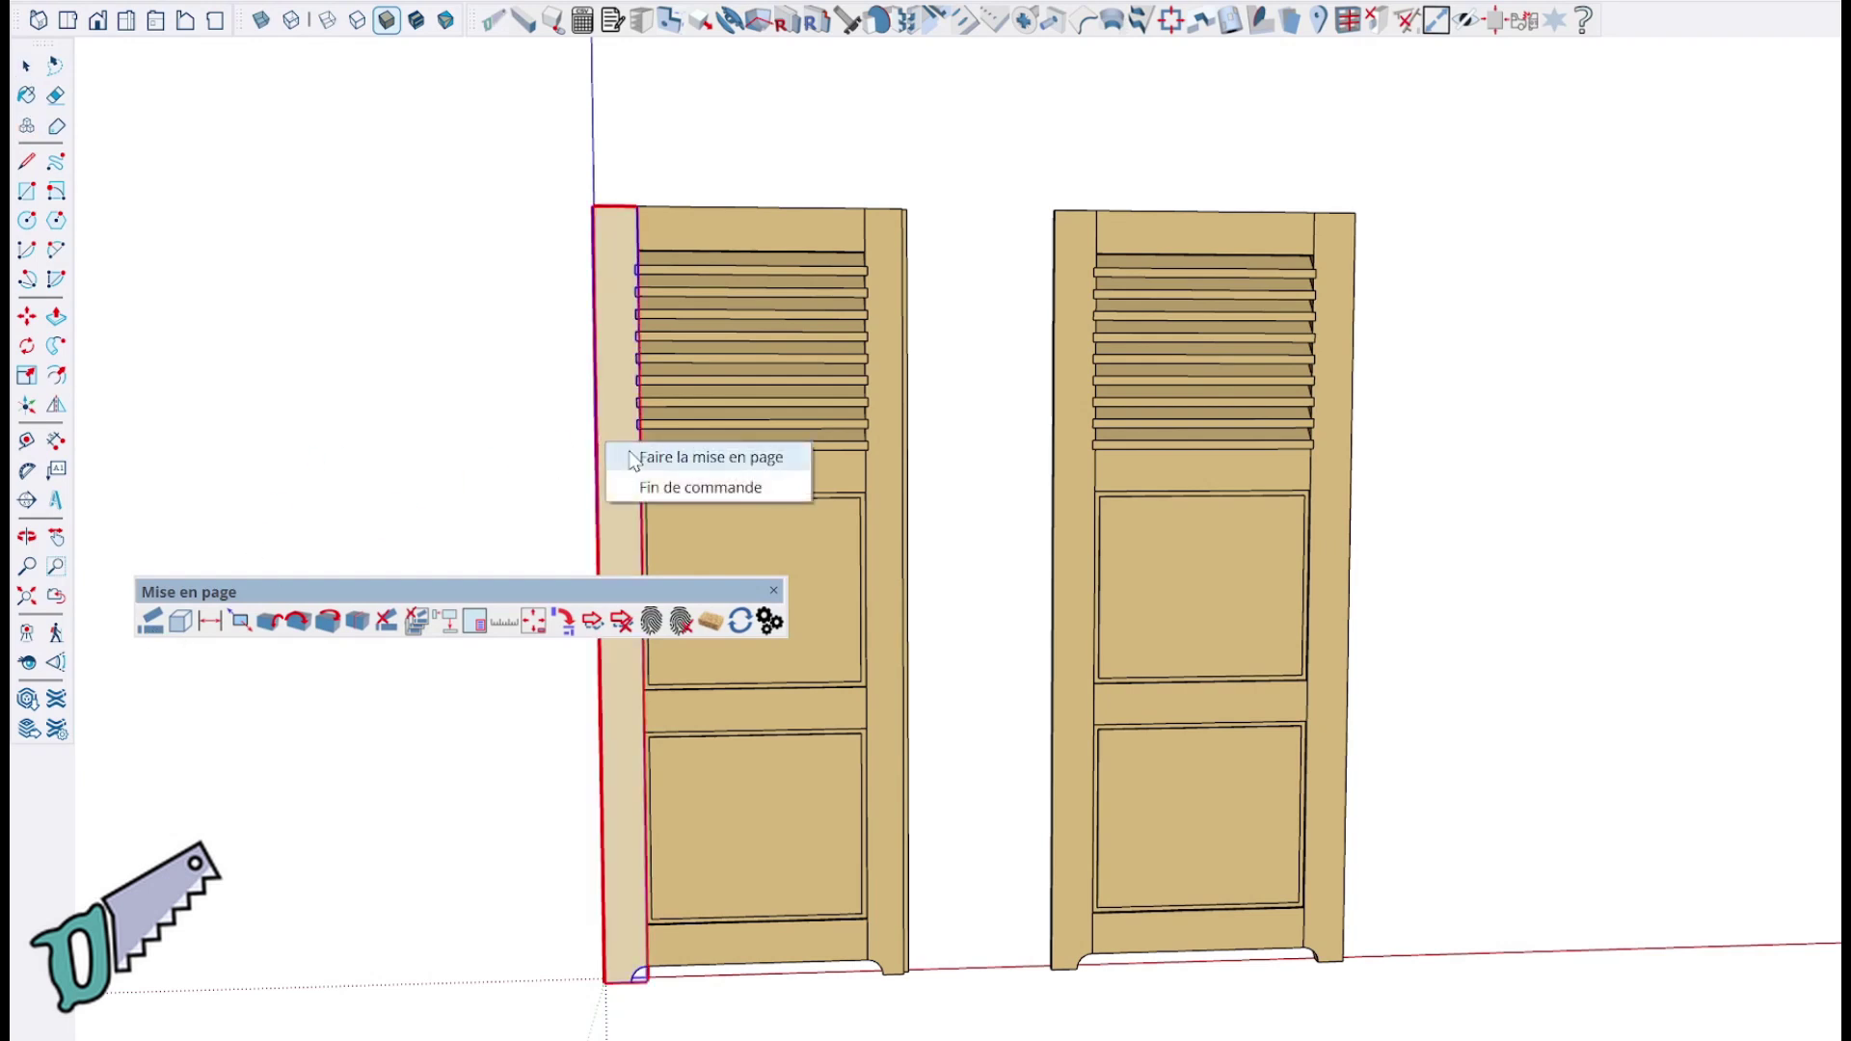
left_click(634, 459)
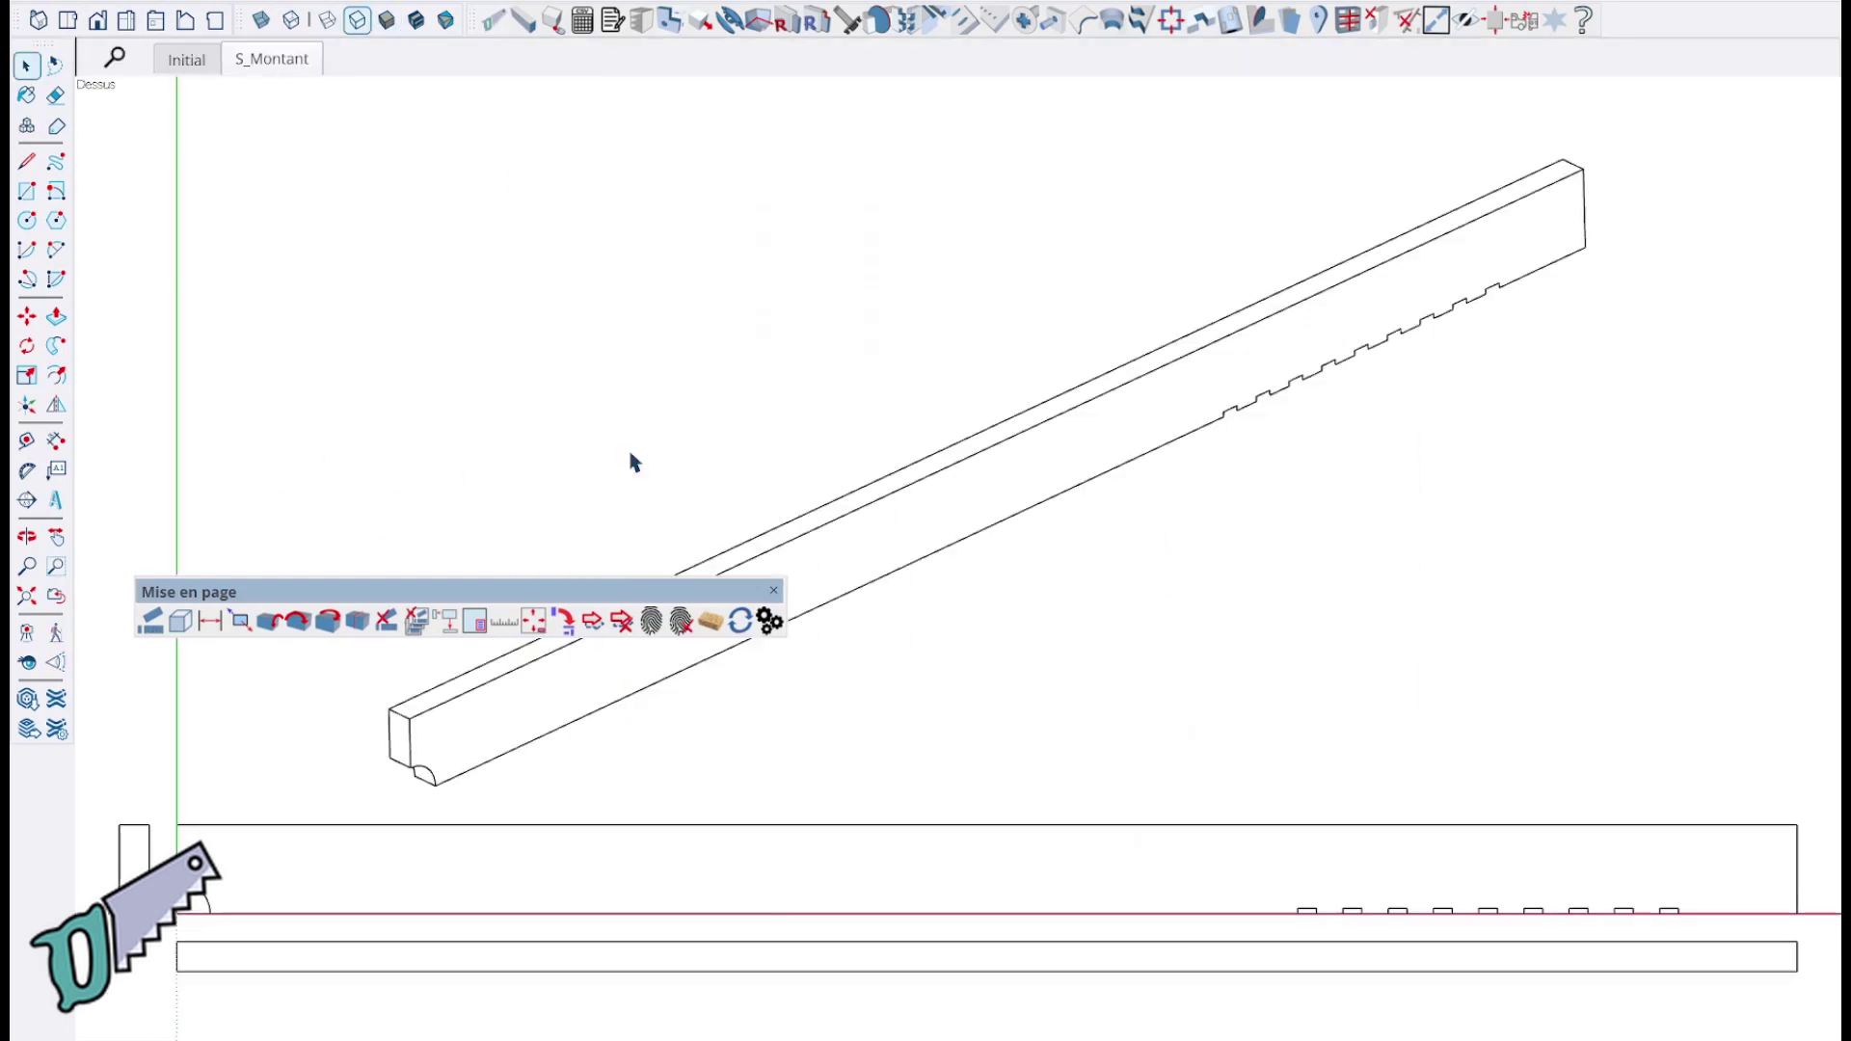
left_click(271, 625)
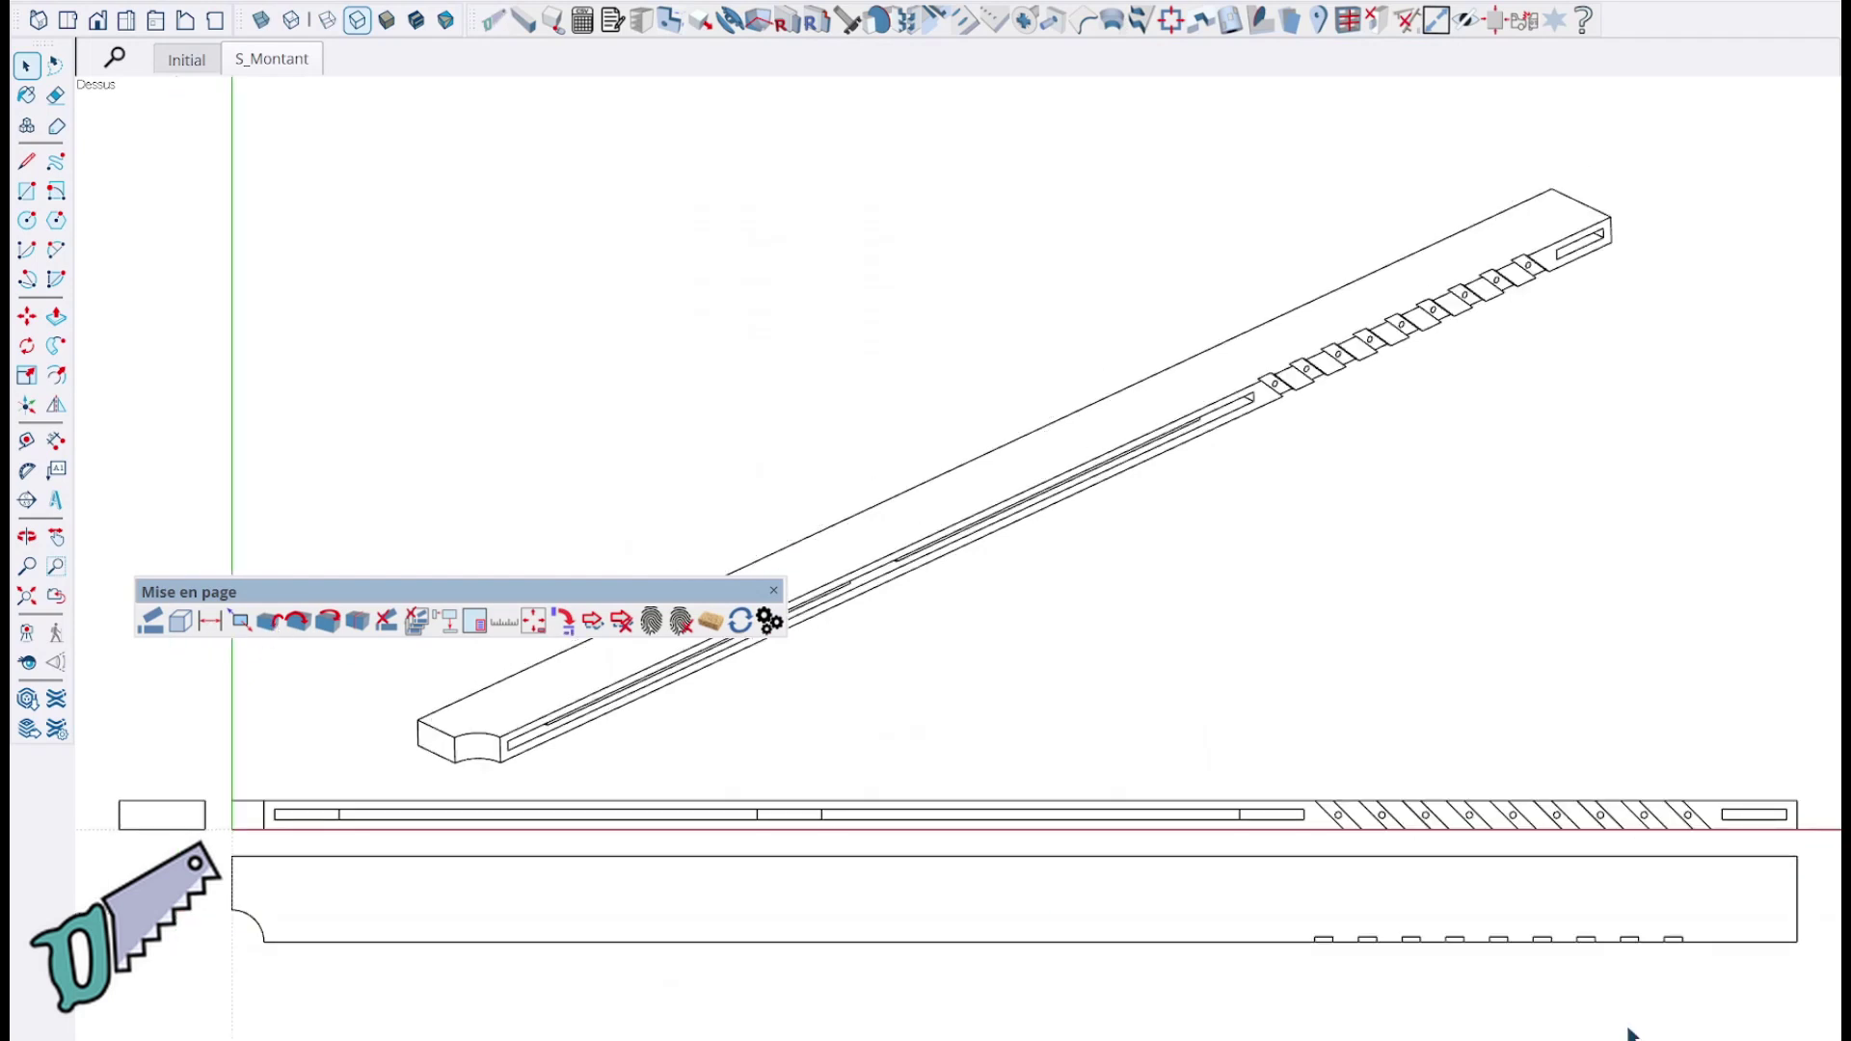
Step: Draw a long diagonal line beside the comb-shaped template, parallel to its slanted teeth
scroll(1489, 905, "up", 2)
middle_click_drag(1400, 822, 916, 745)
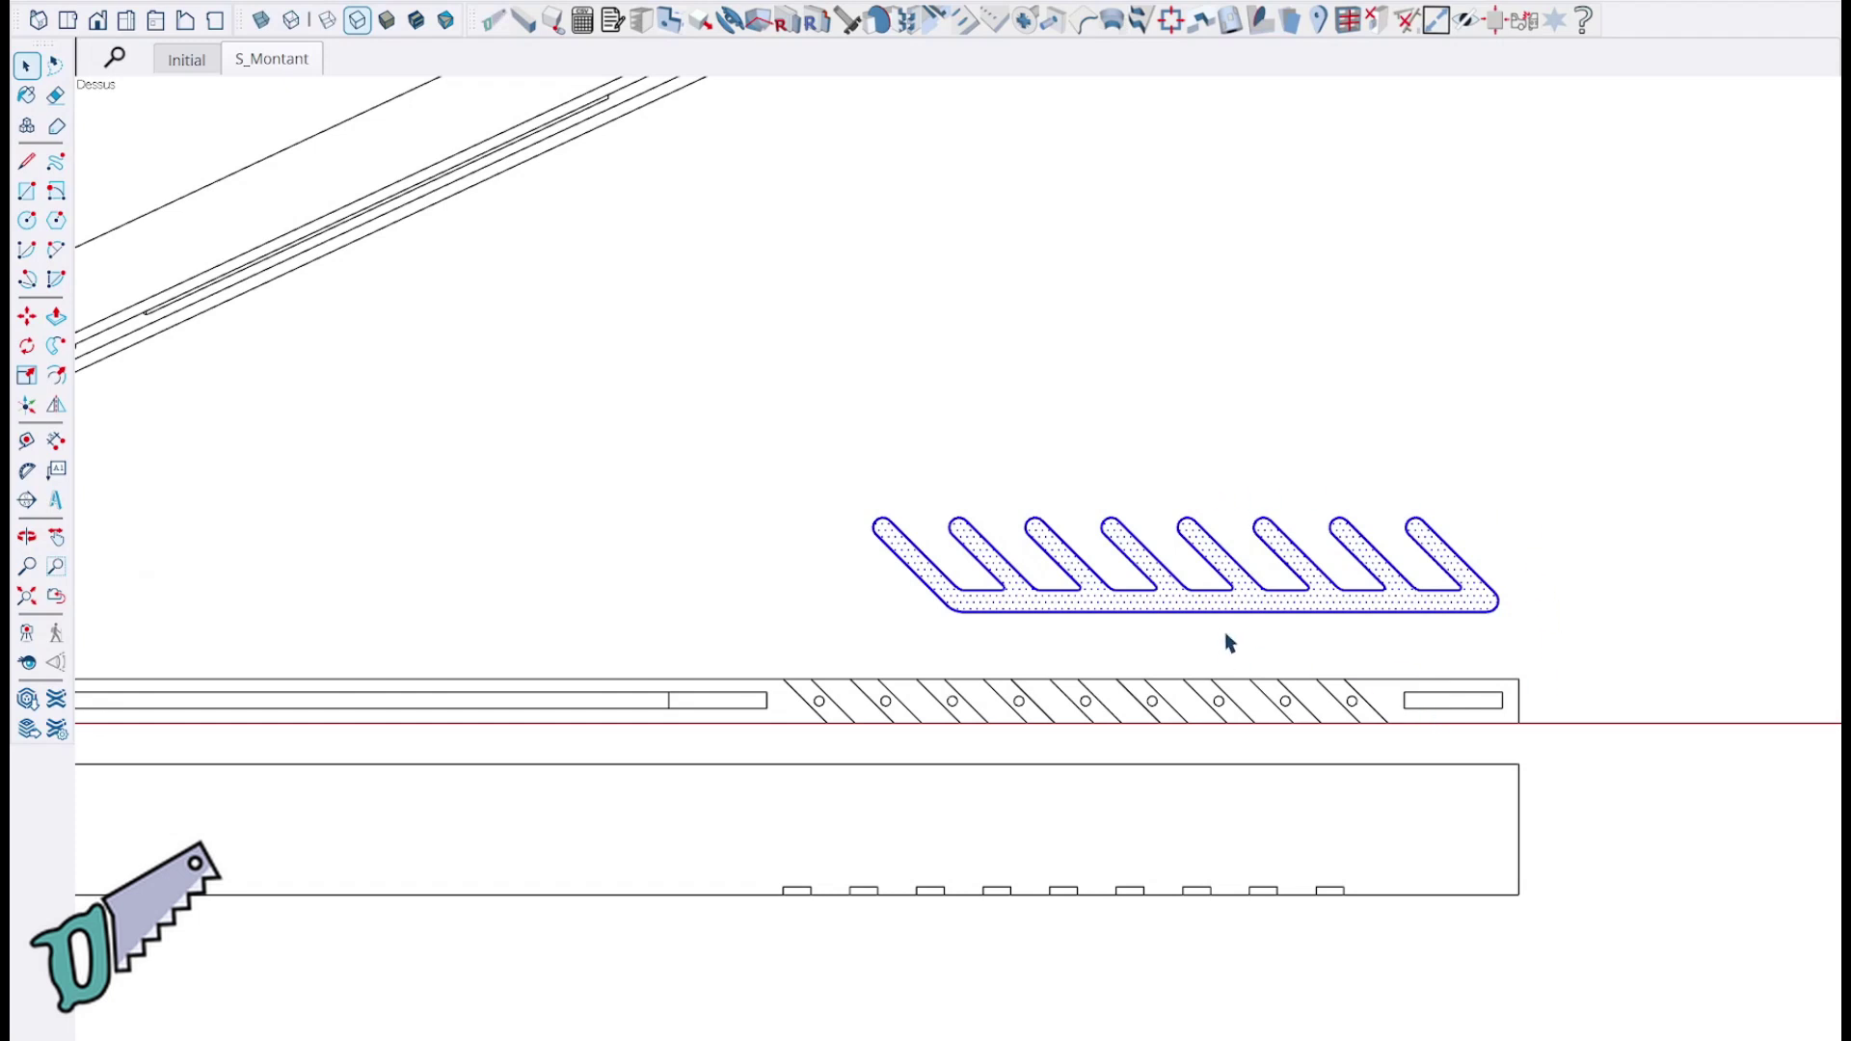
middle_click_drag(1201, 639, 1102, 584)
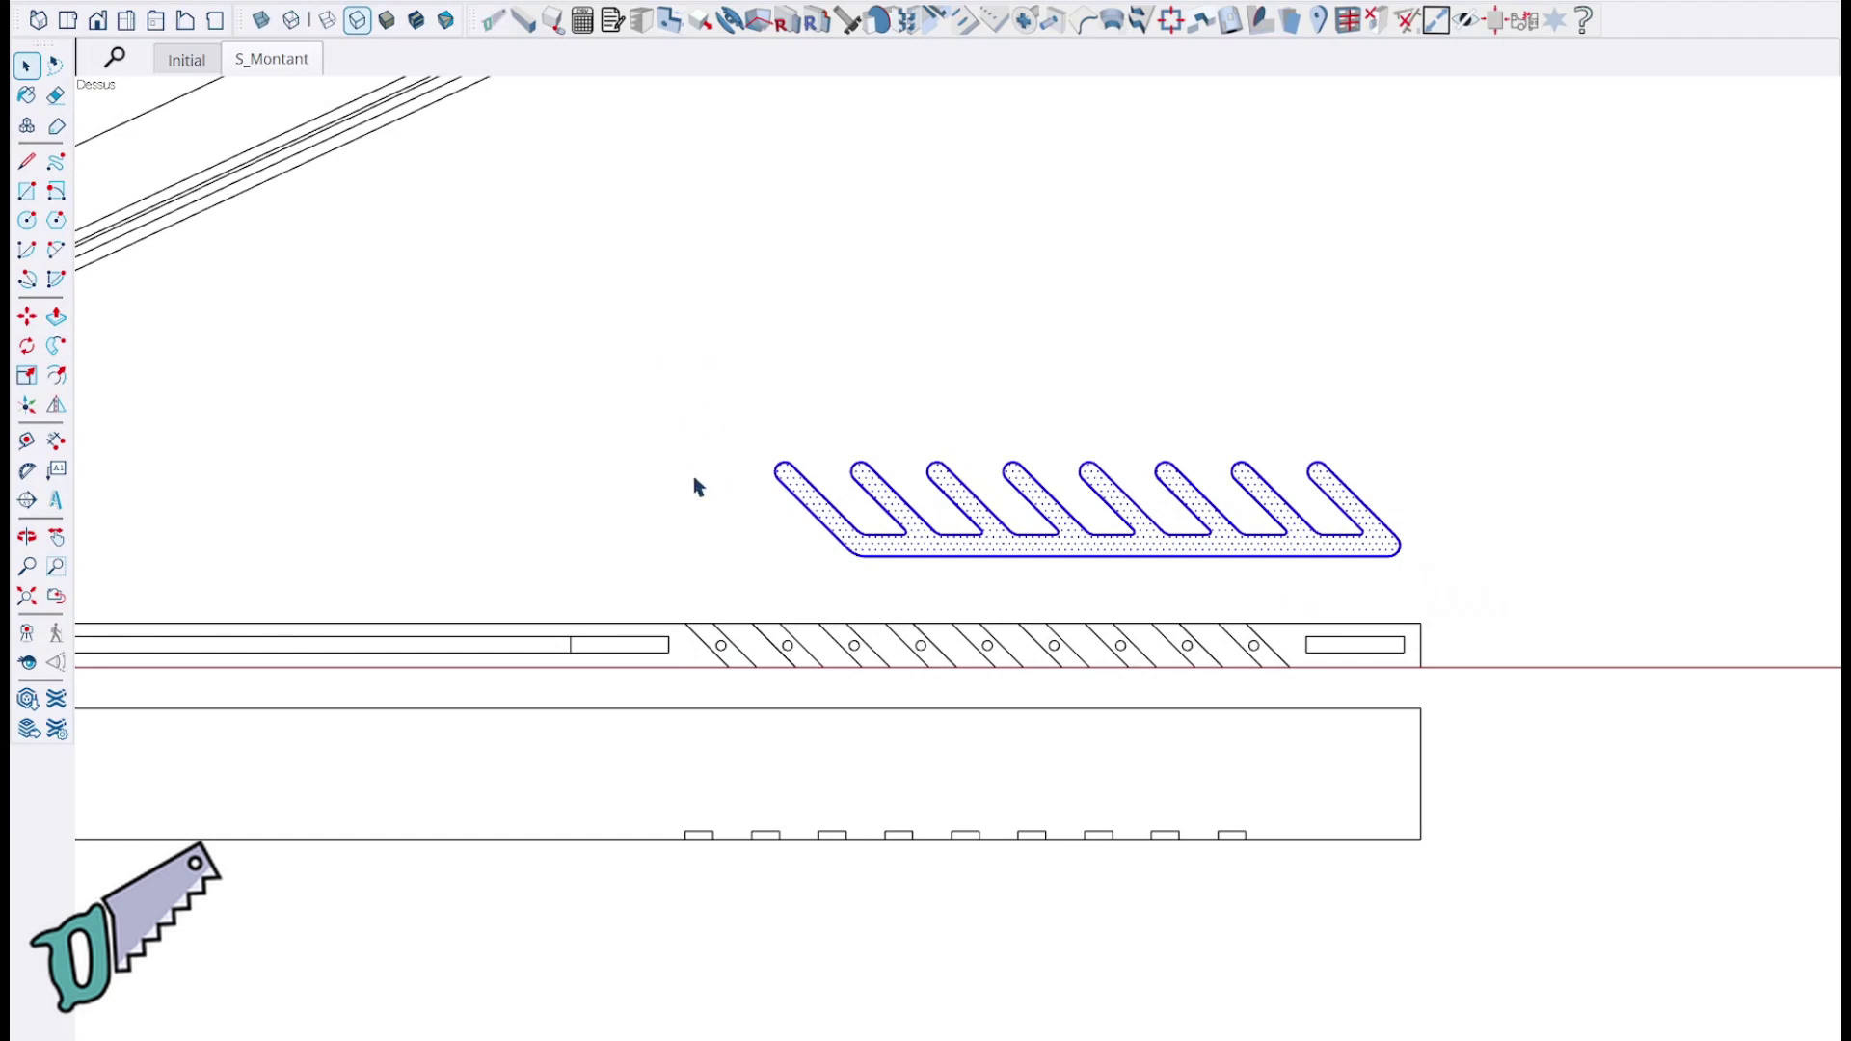
left_click(759, 547)
key("l")
left_click(770, 577)
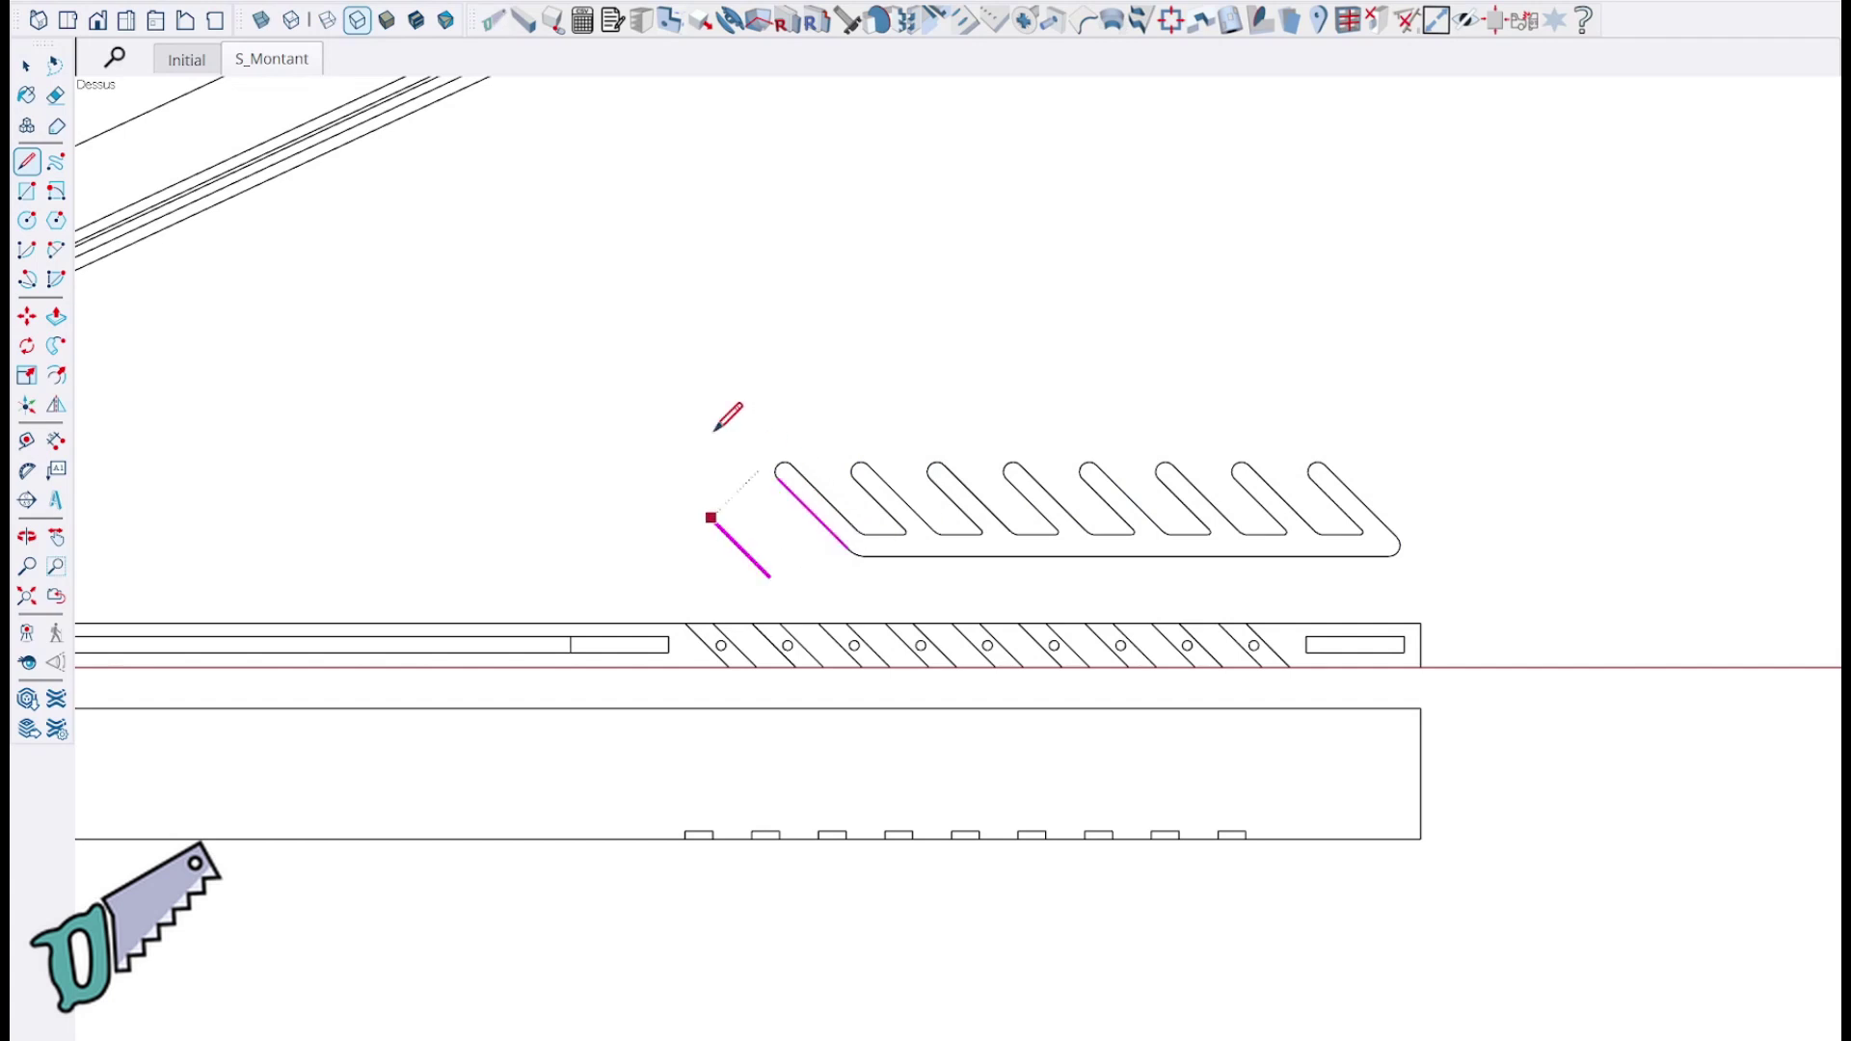
left_click(416, 224)
key("space")
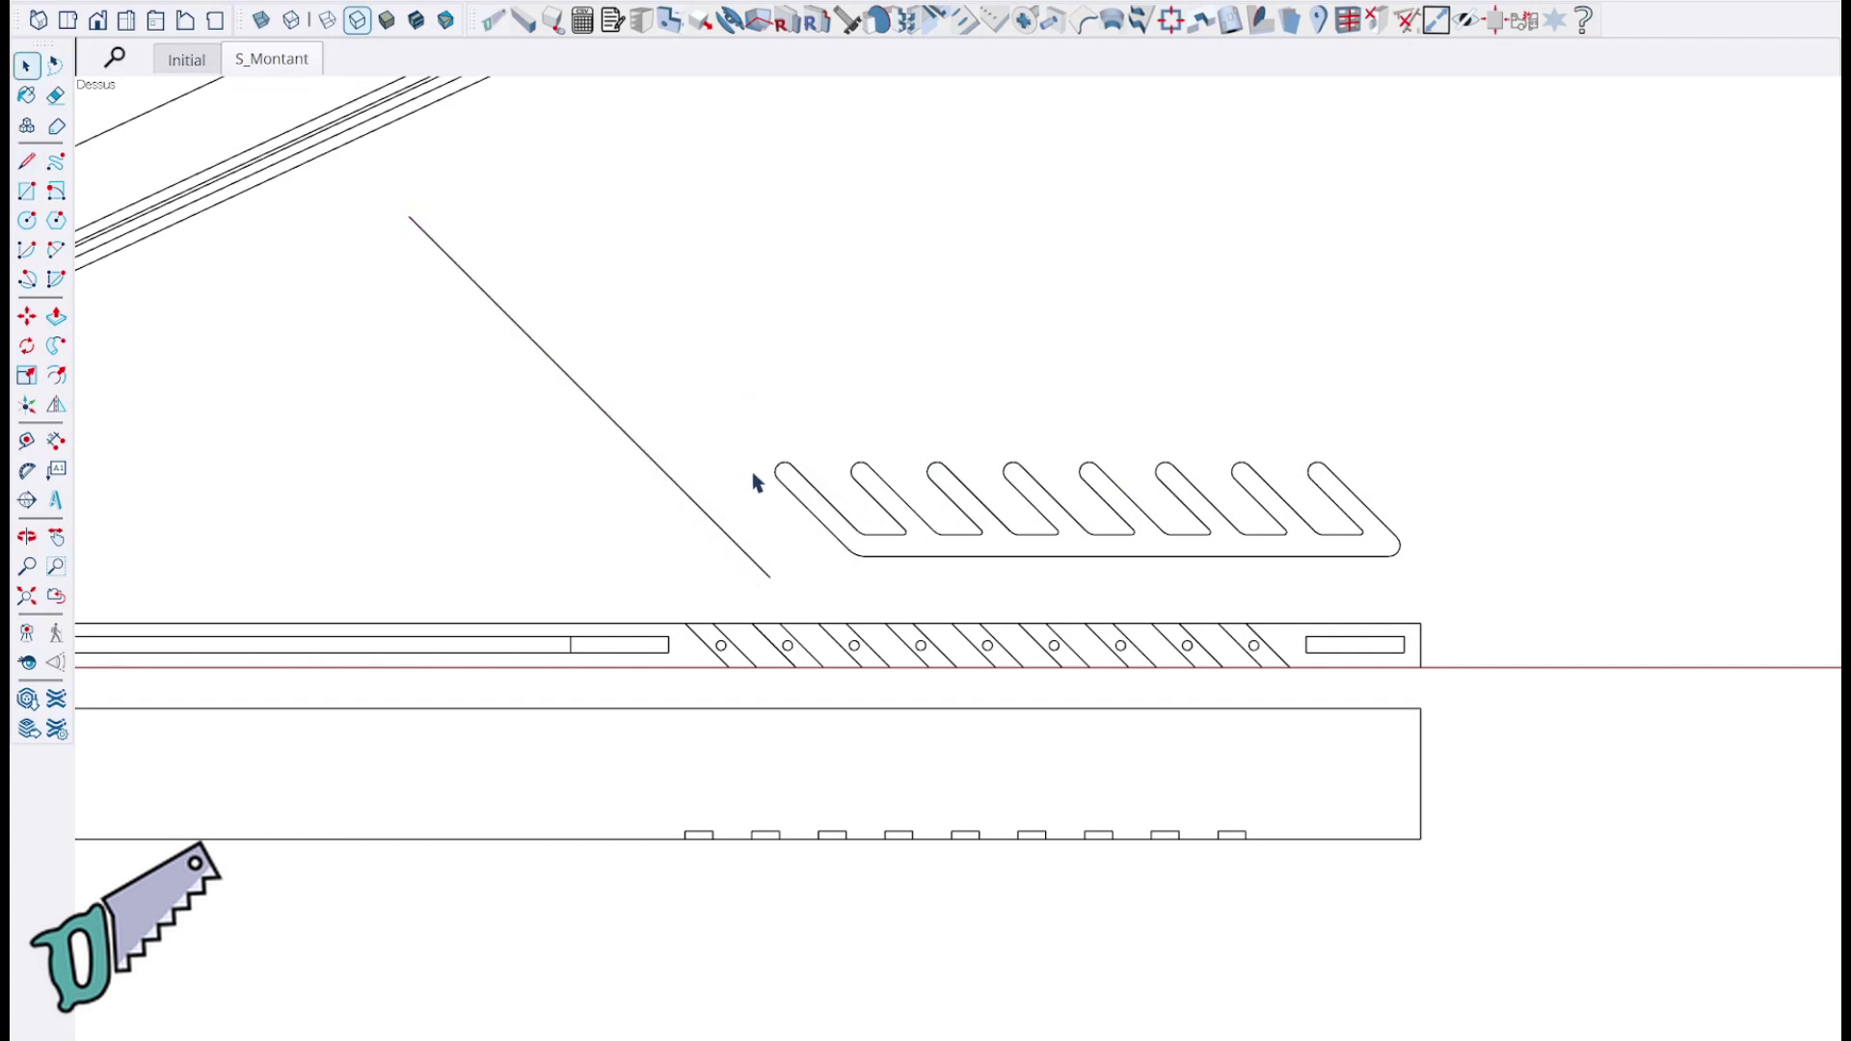
Step: Lengthen all slanted teeth of the comb-shaped template by moving their rounded ends along the direction and length of the diagonal line
double_click(917, 556)
left_click_drag(695, 281, 1461, 519)
key("m")
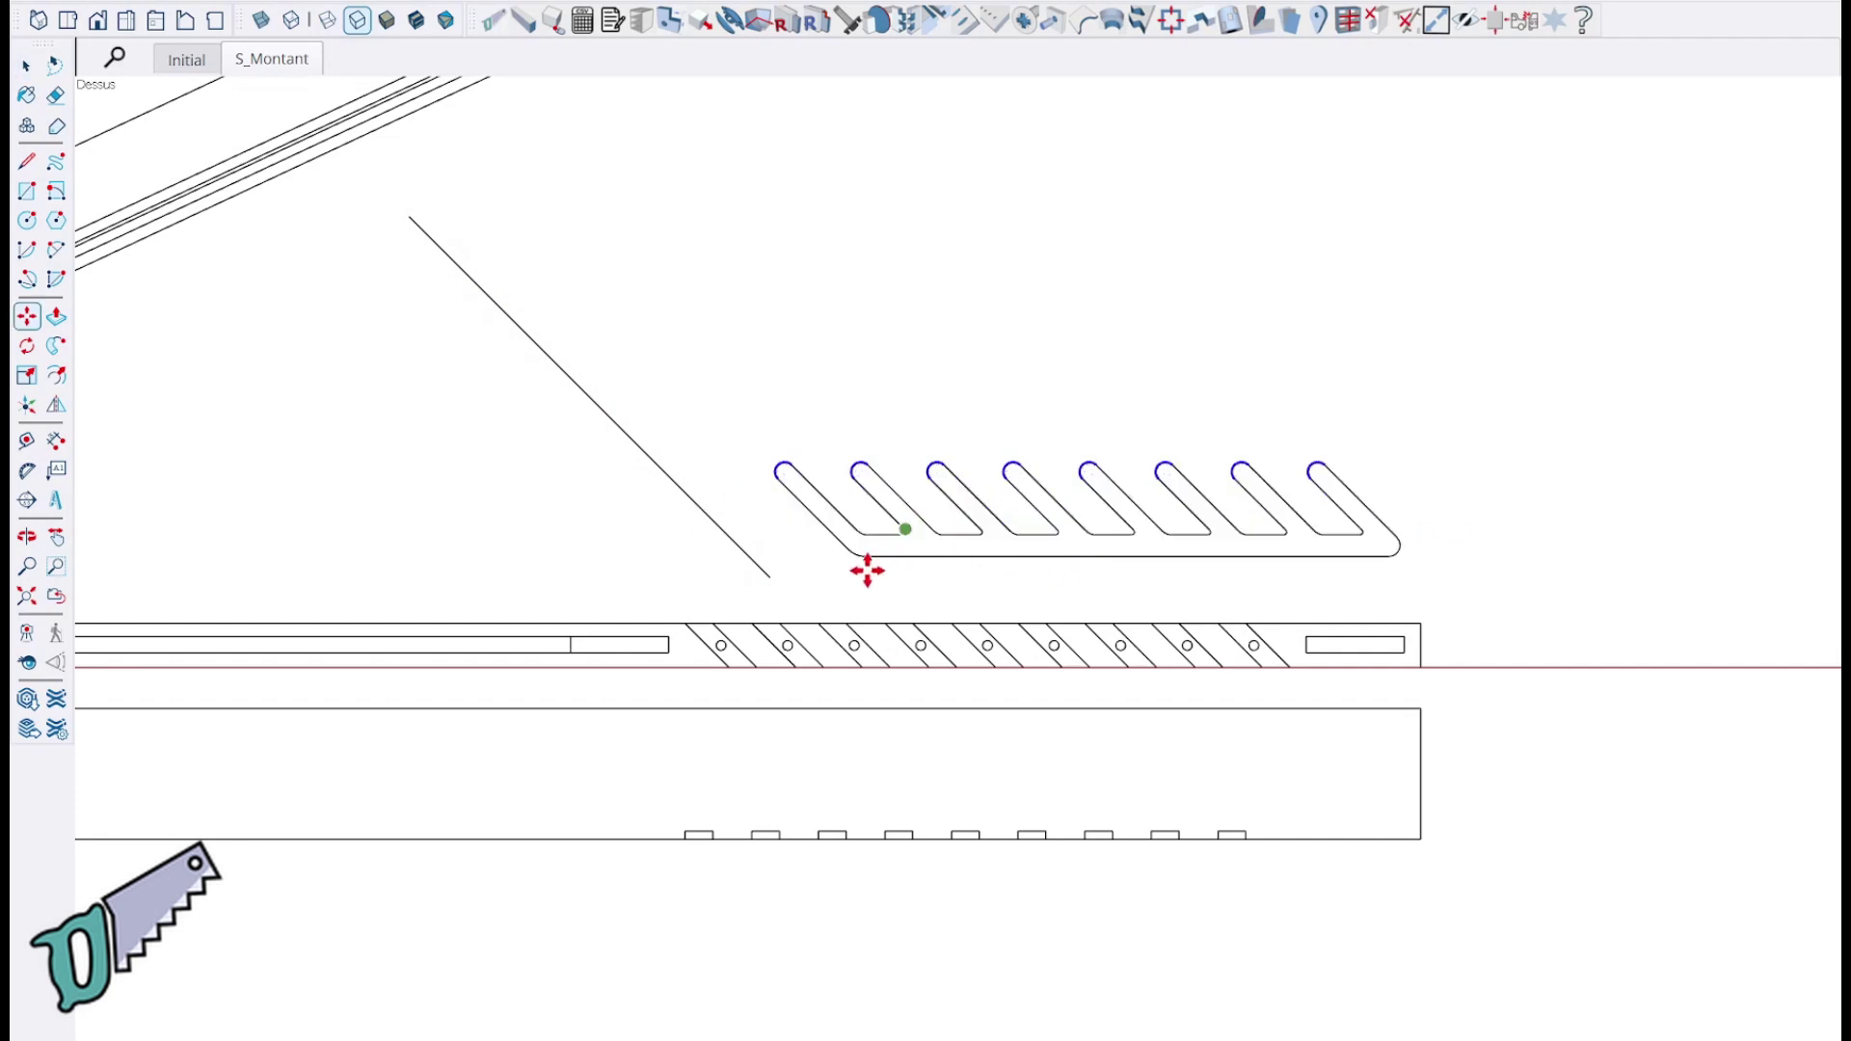
left_click(761, 579)
left_click(534, 350)
key("space")
Step: Select the whole comb-shaped template to examine its outline and face above the stile layout, and deselect it
left_click(481, 460)
left_click(937, 551)
left_click(938, 557)
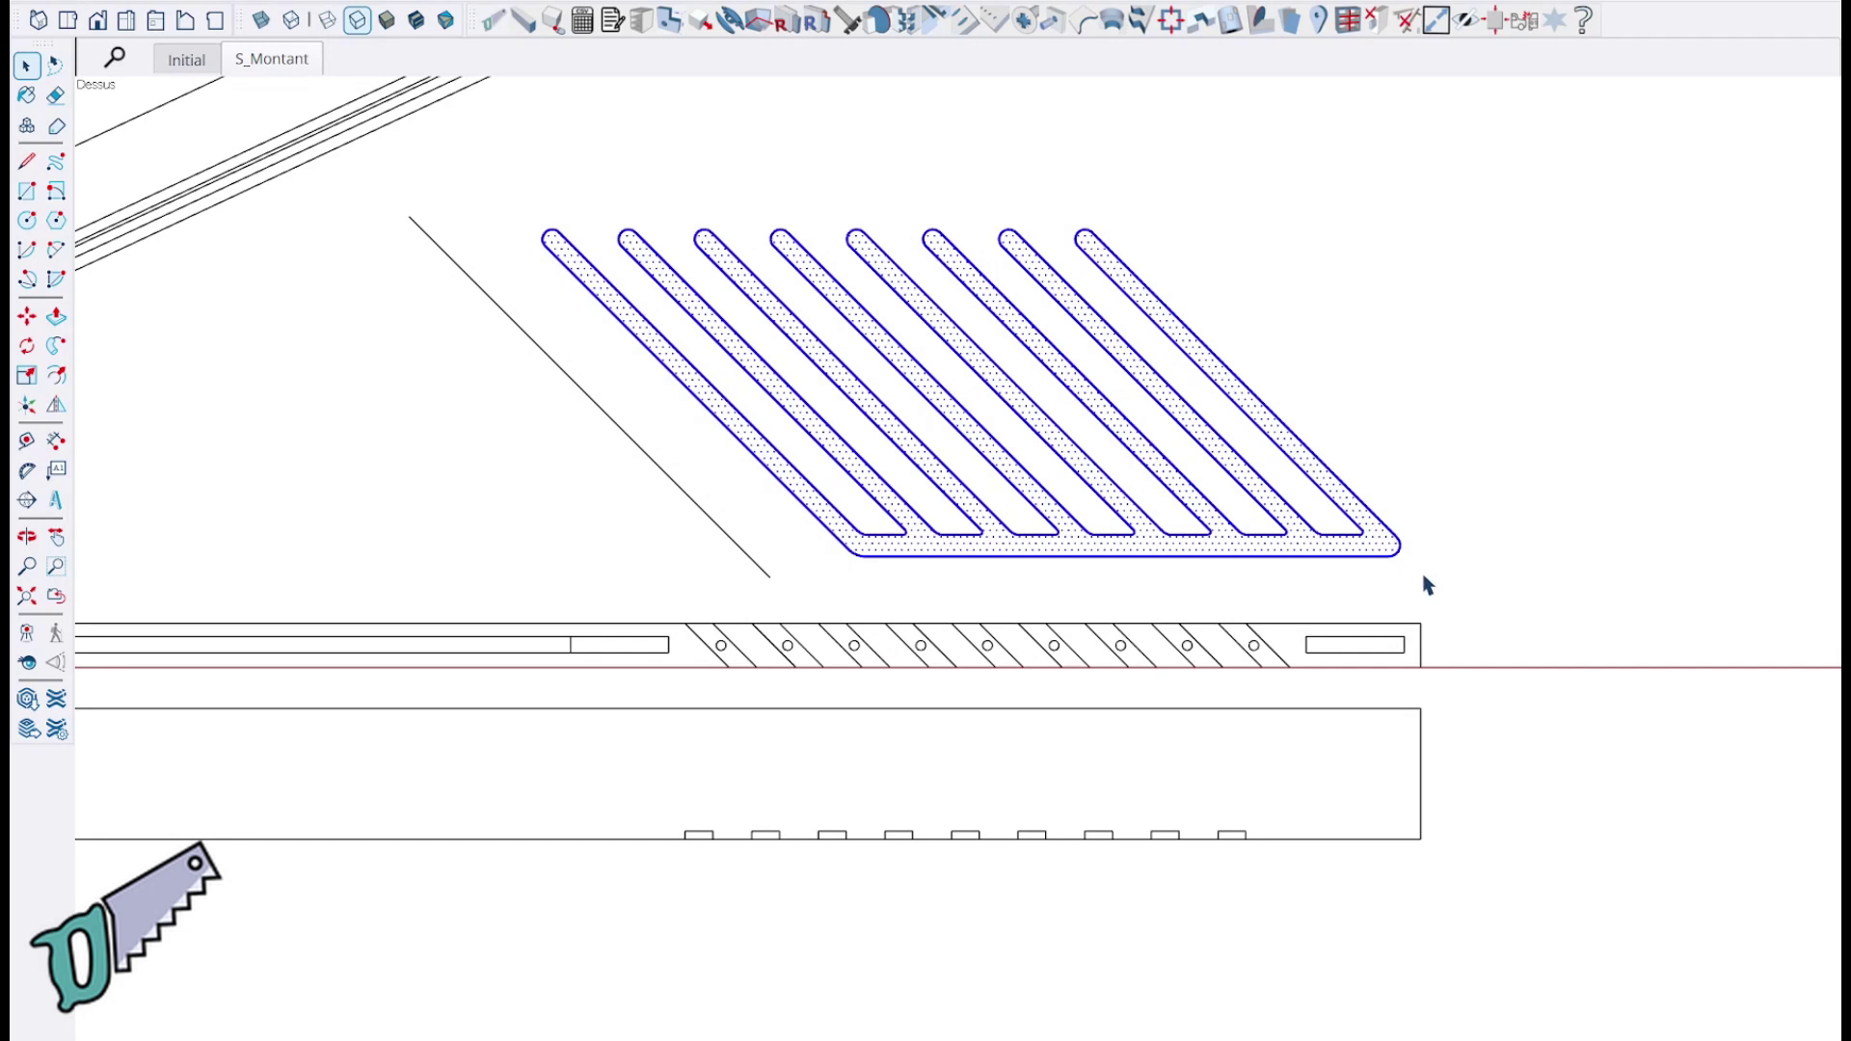
scroll(1446, 581, "down", 2)
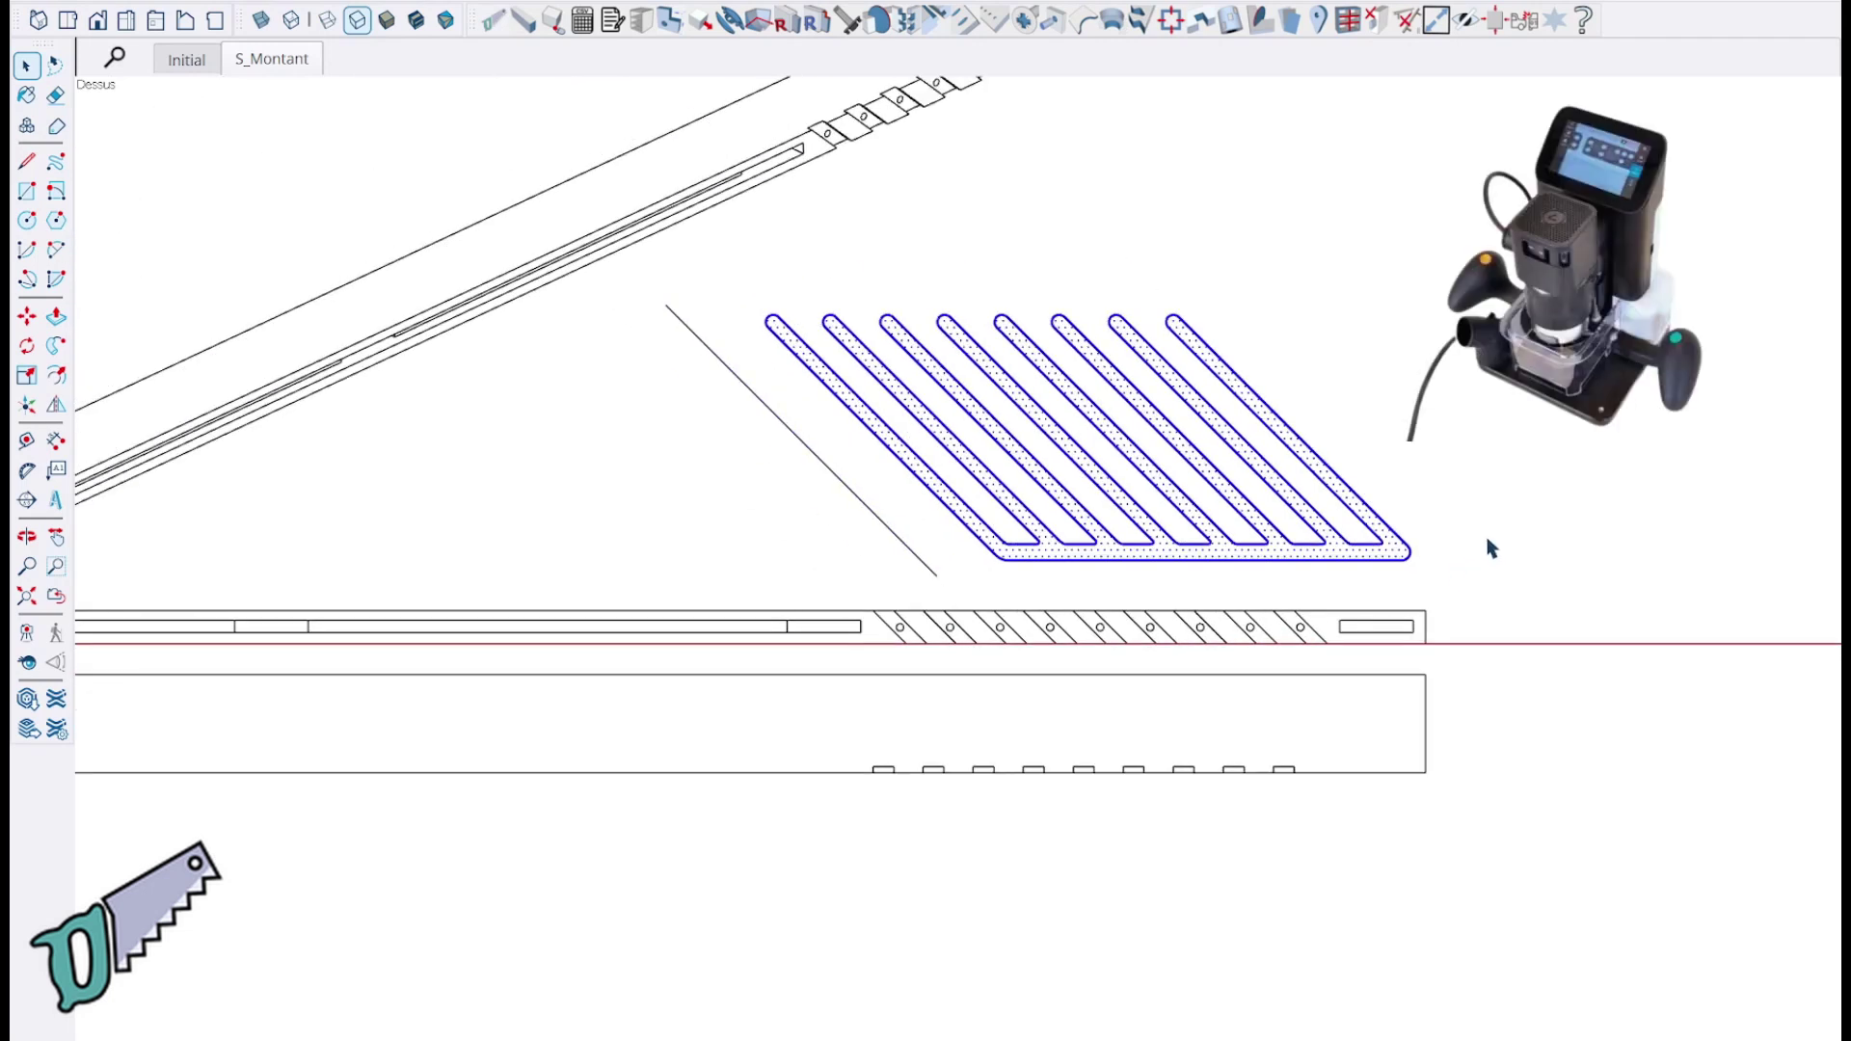
left_click(567, 440)
Step: Return to the Initial scene and stretch the second door's width at its outer stile, making the pieces unique
left_click(210, 57)
left_click(963, 602)
middle_click_drag(1049, 686, 736, 703)
scroll(653, 145, "up", 2)
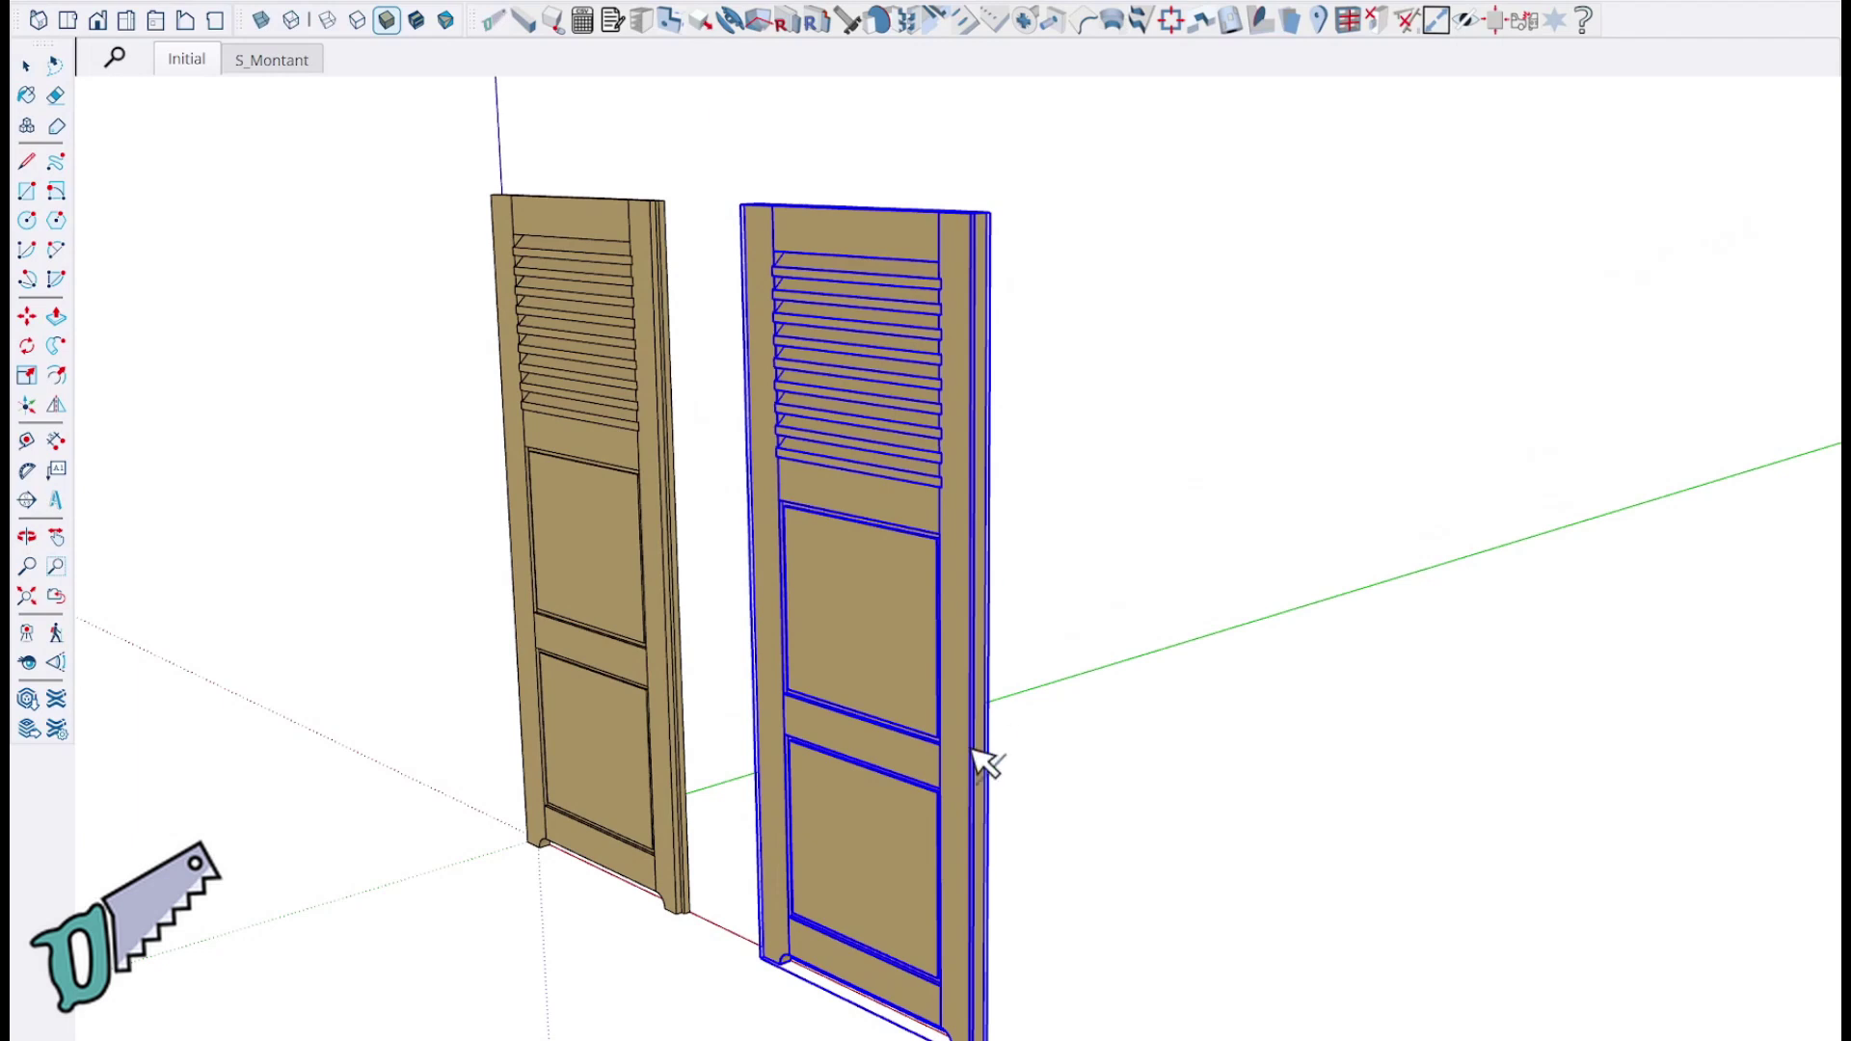
scroll(989, 756, "up", 3)
scroll(993, 767, "up", 3)
key("p")
scroll(1088, 817, "up", 4)
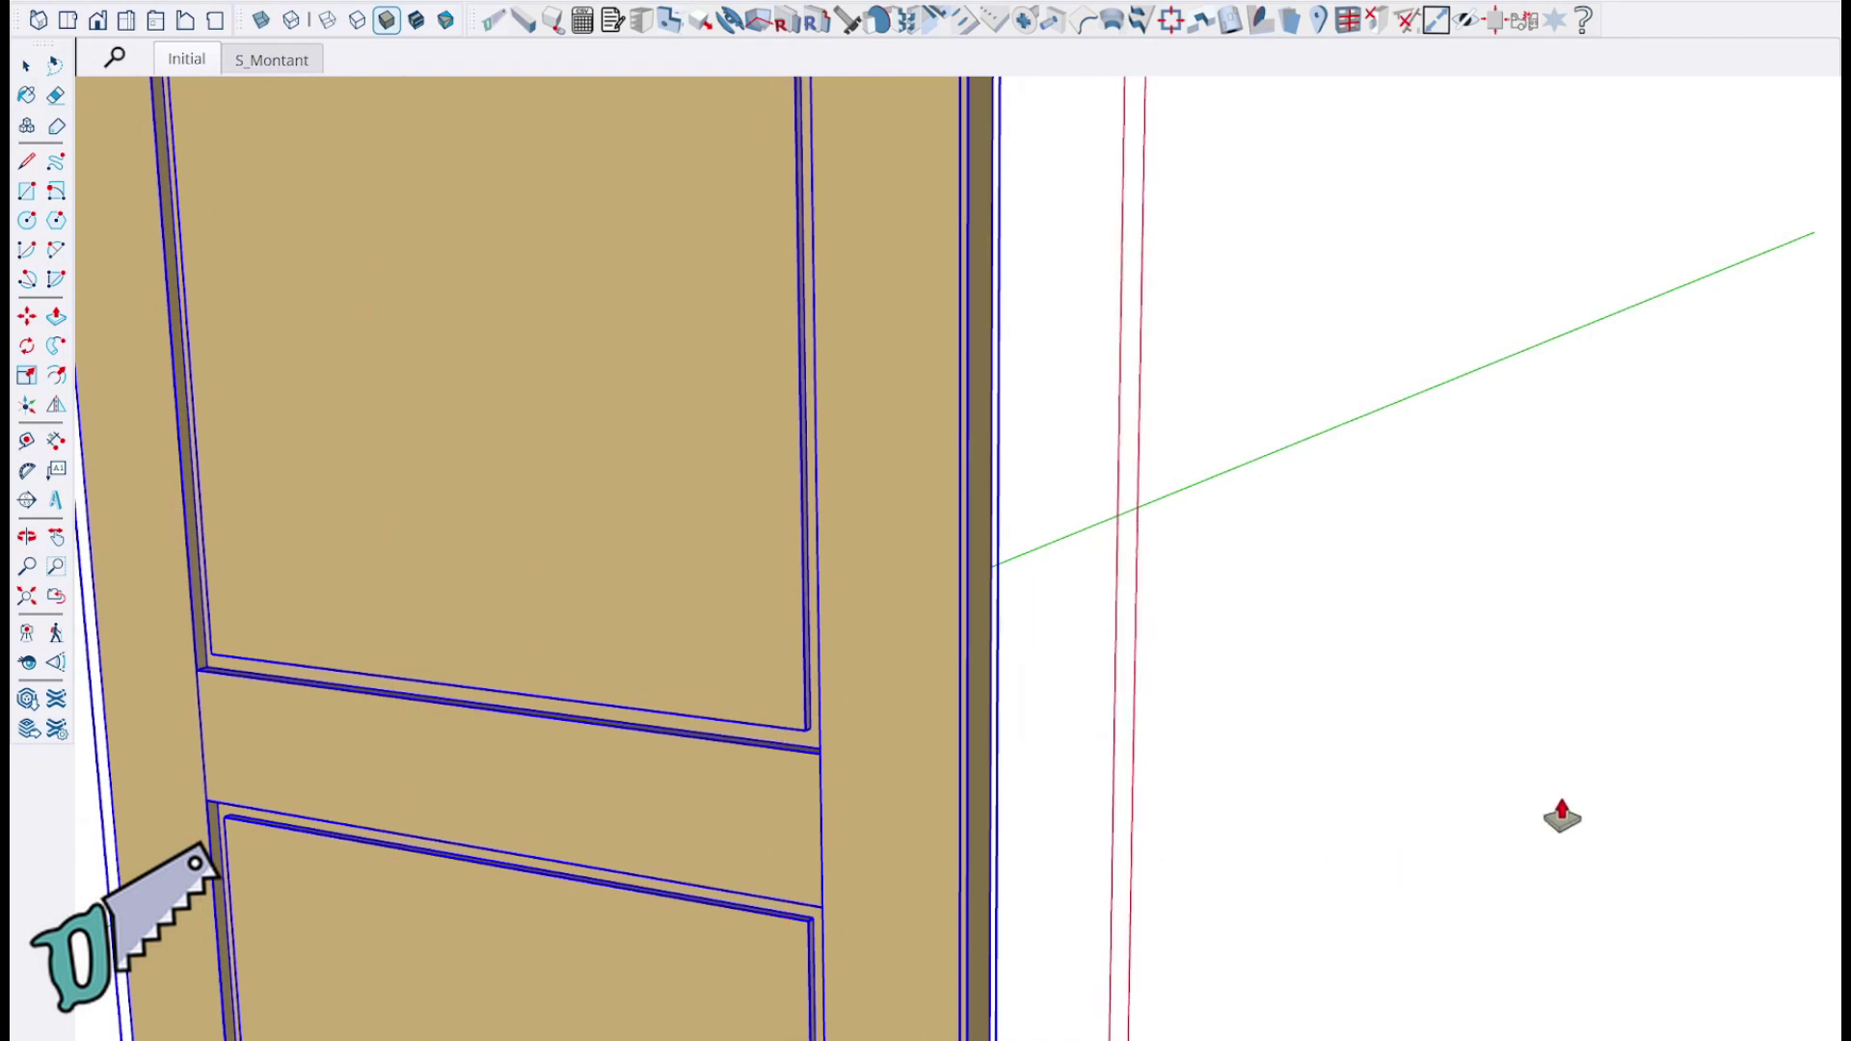
key("Return")
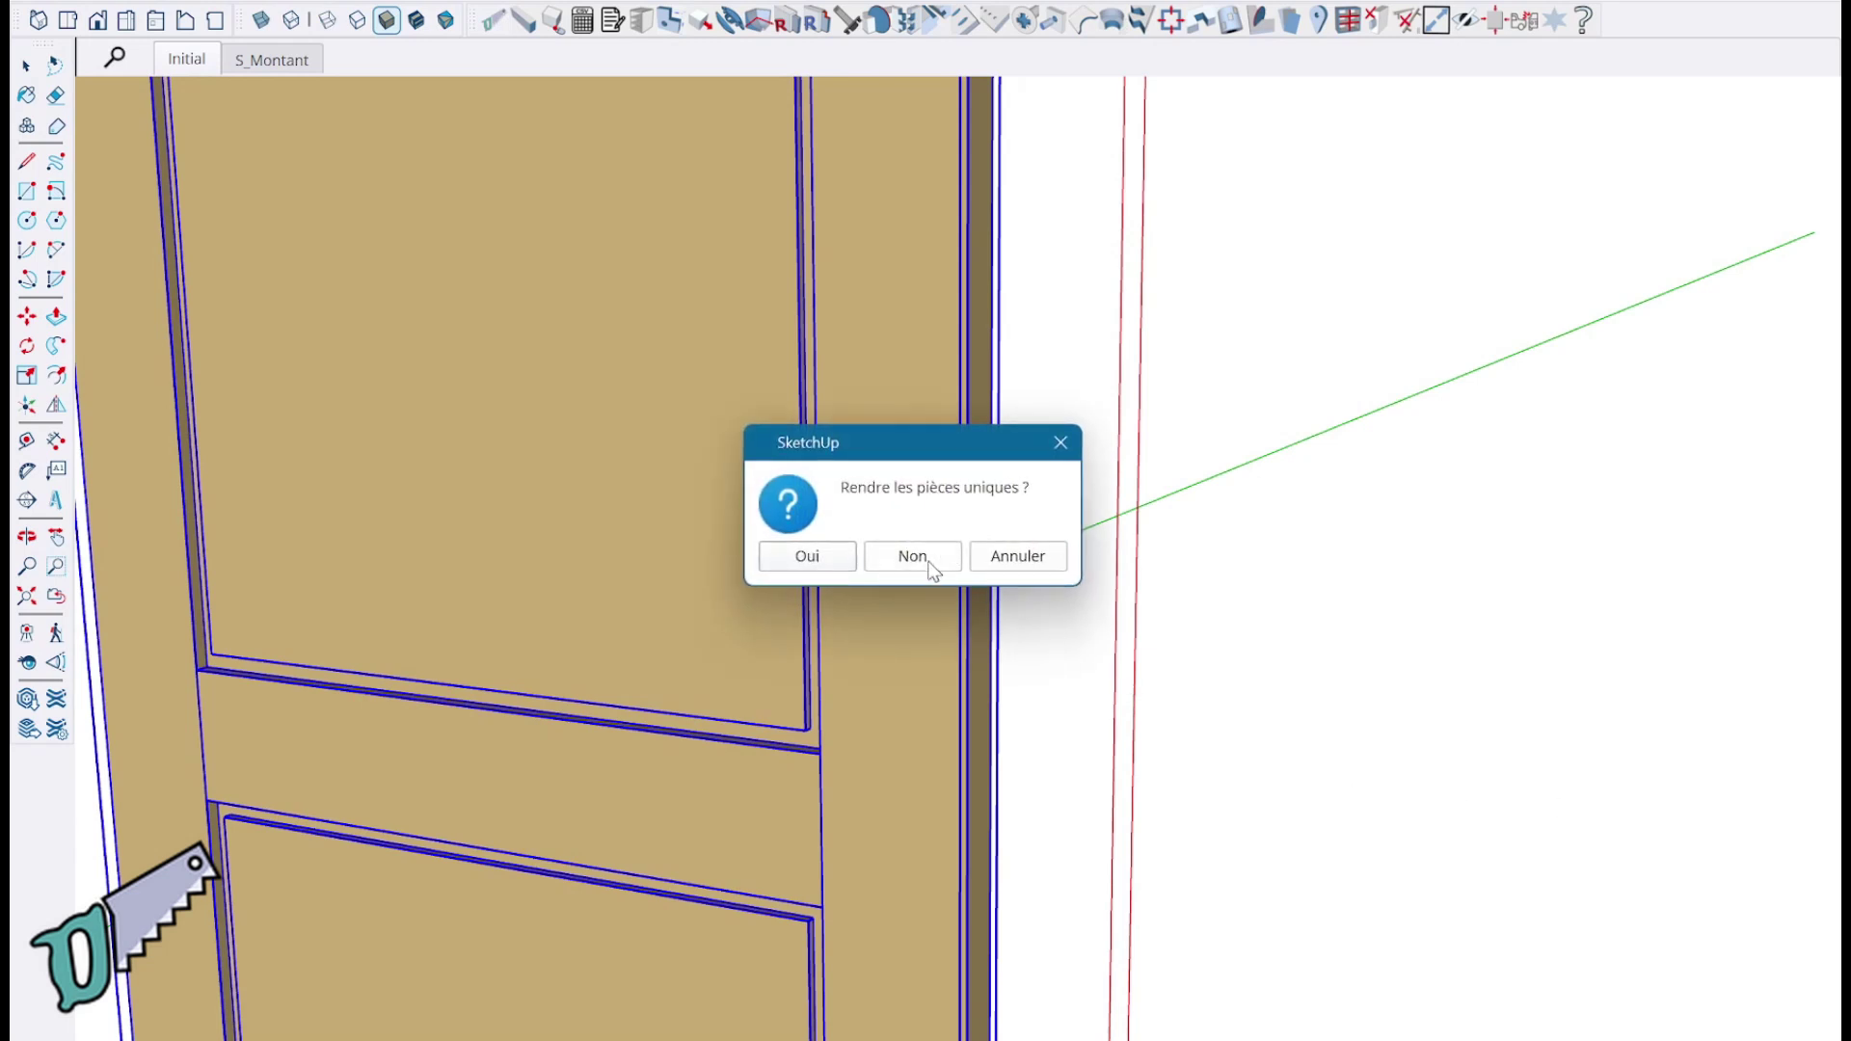
left_click(804, 556)
scroll(835, 591, "down", 5)
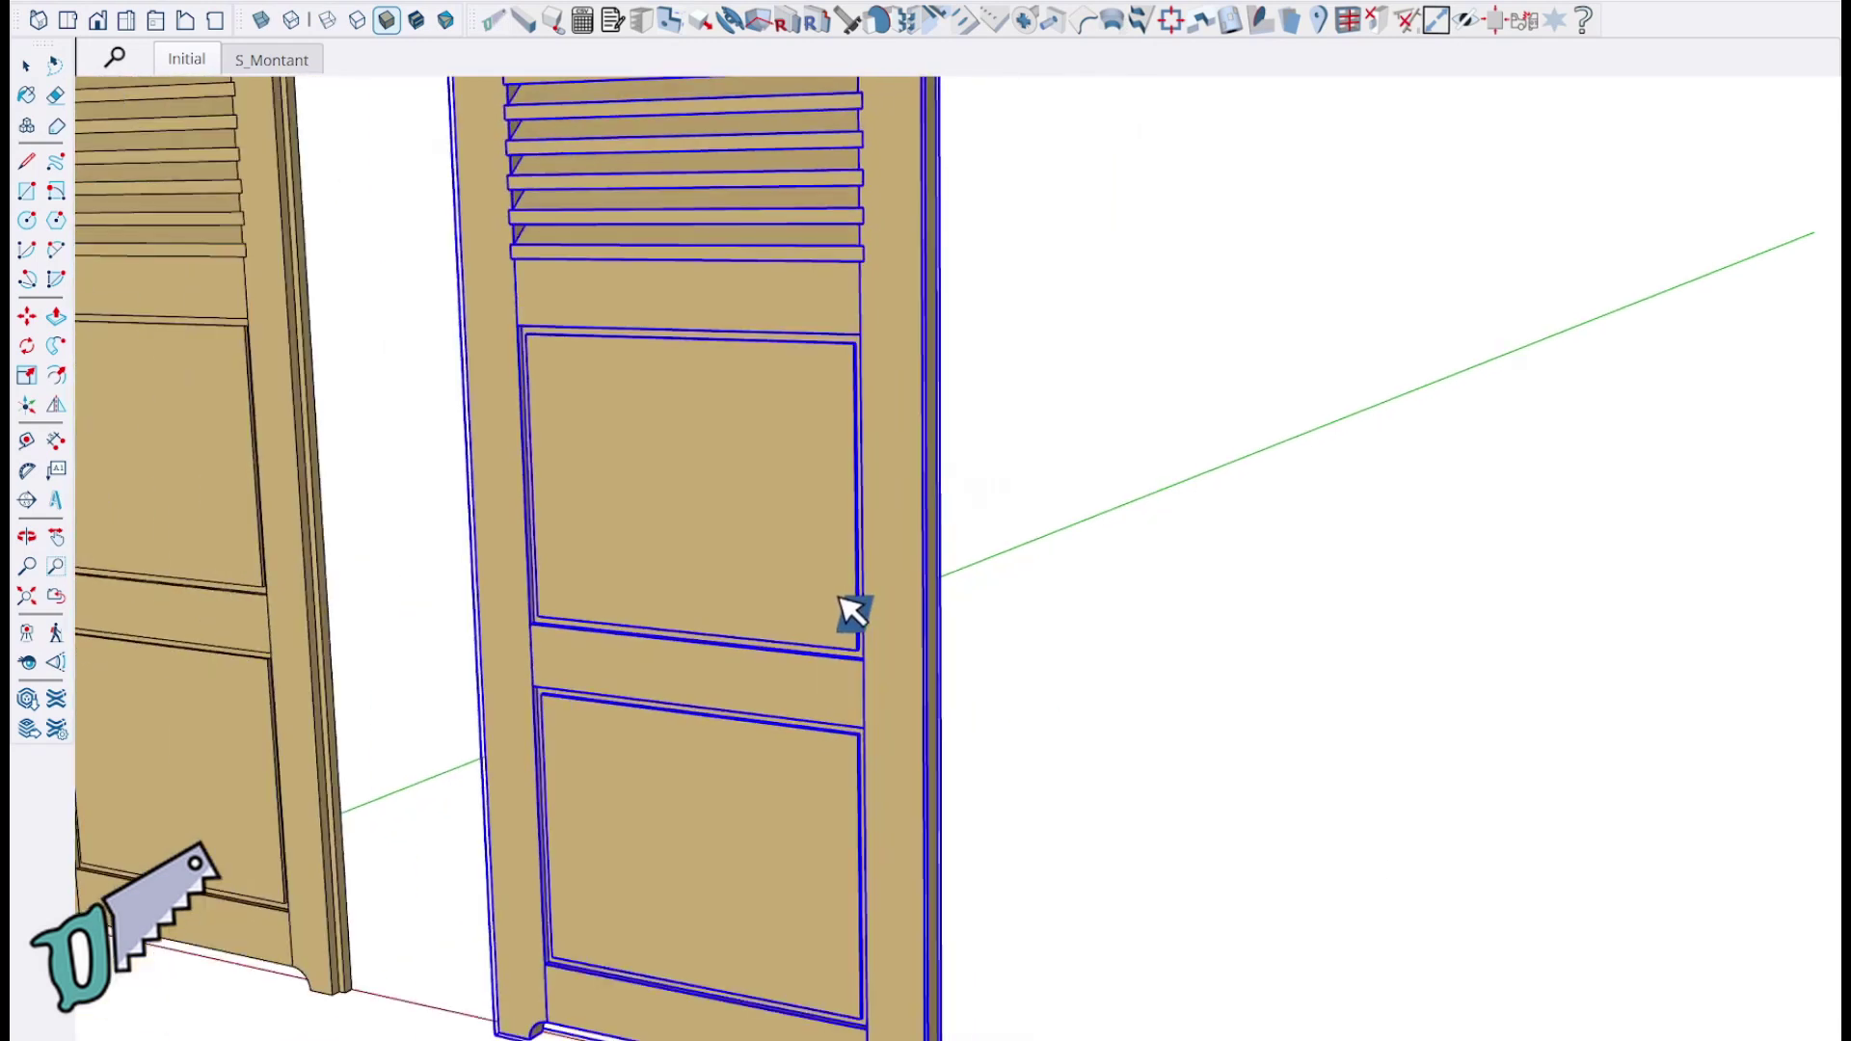
scroll(840, 595, "down", 5)
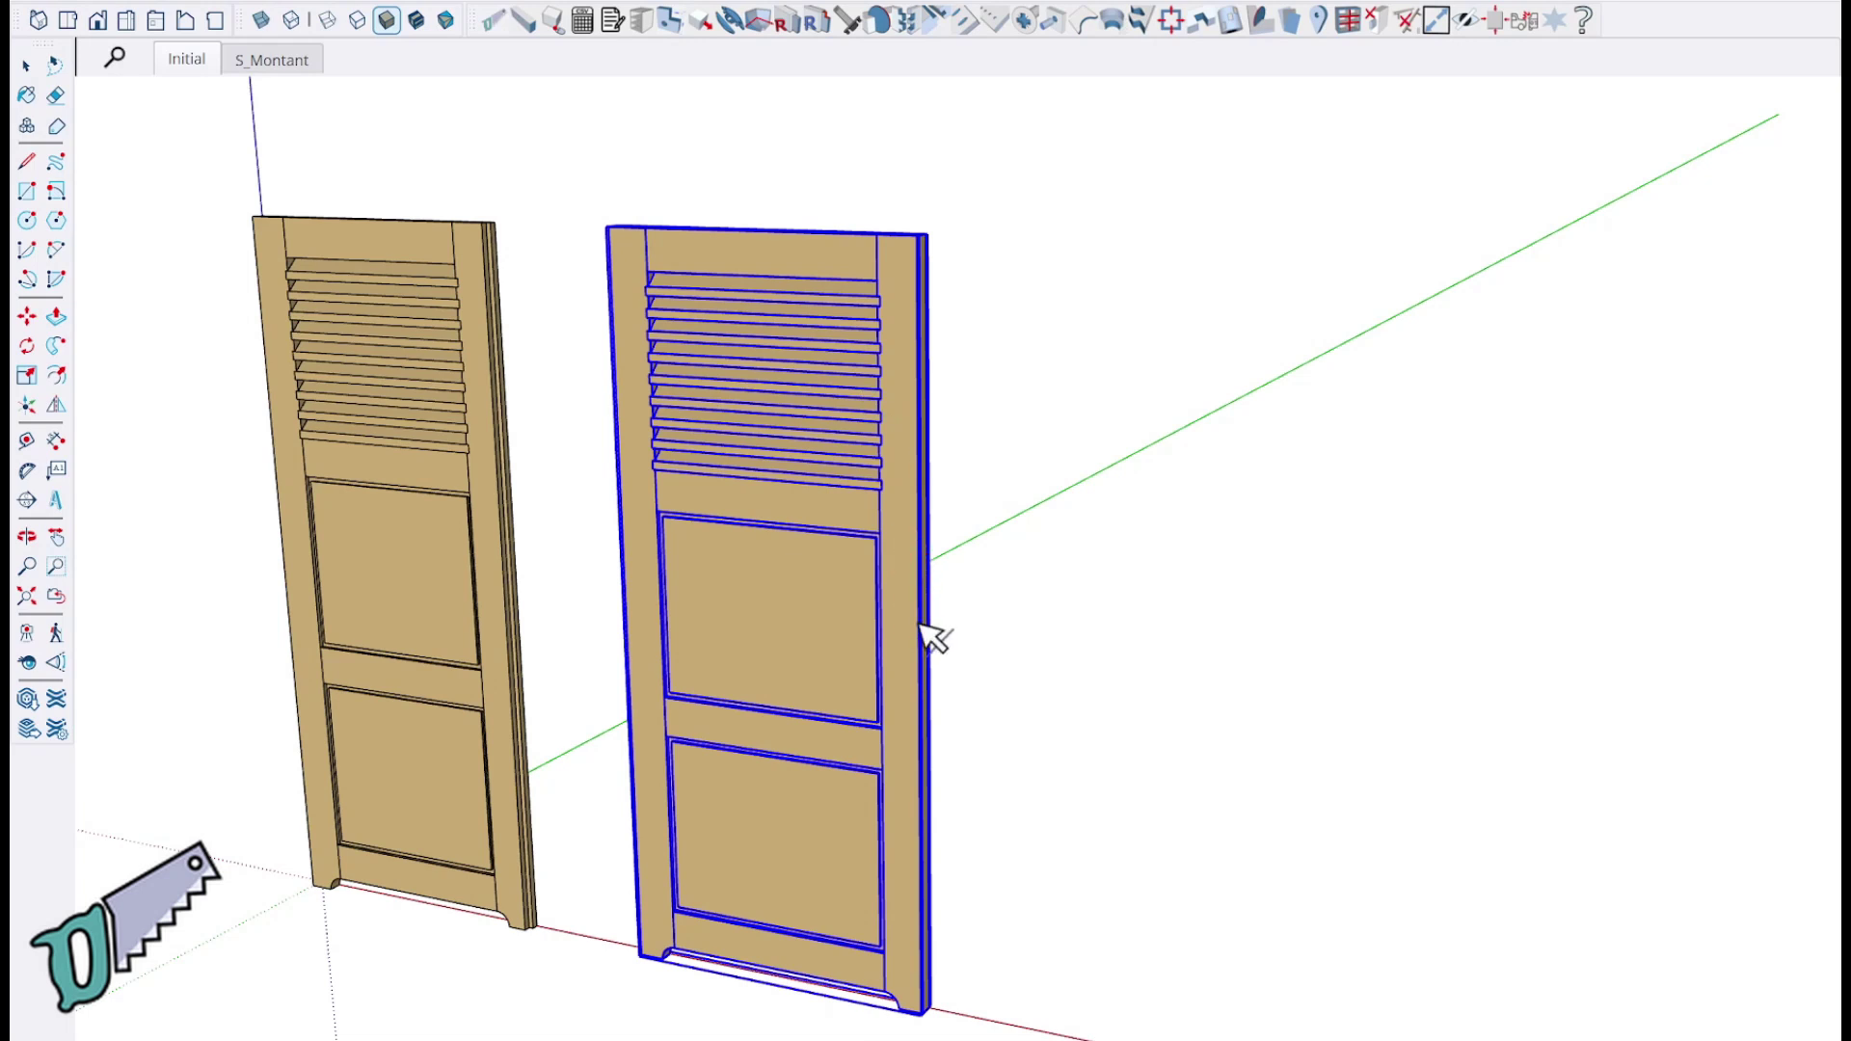
Step: Leave the stretch operation, deselect the second door and examine both doors from the front
left_click(920, 624)
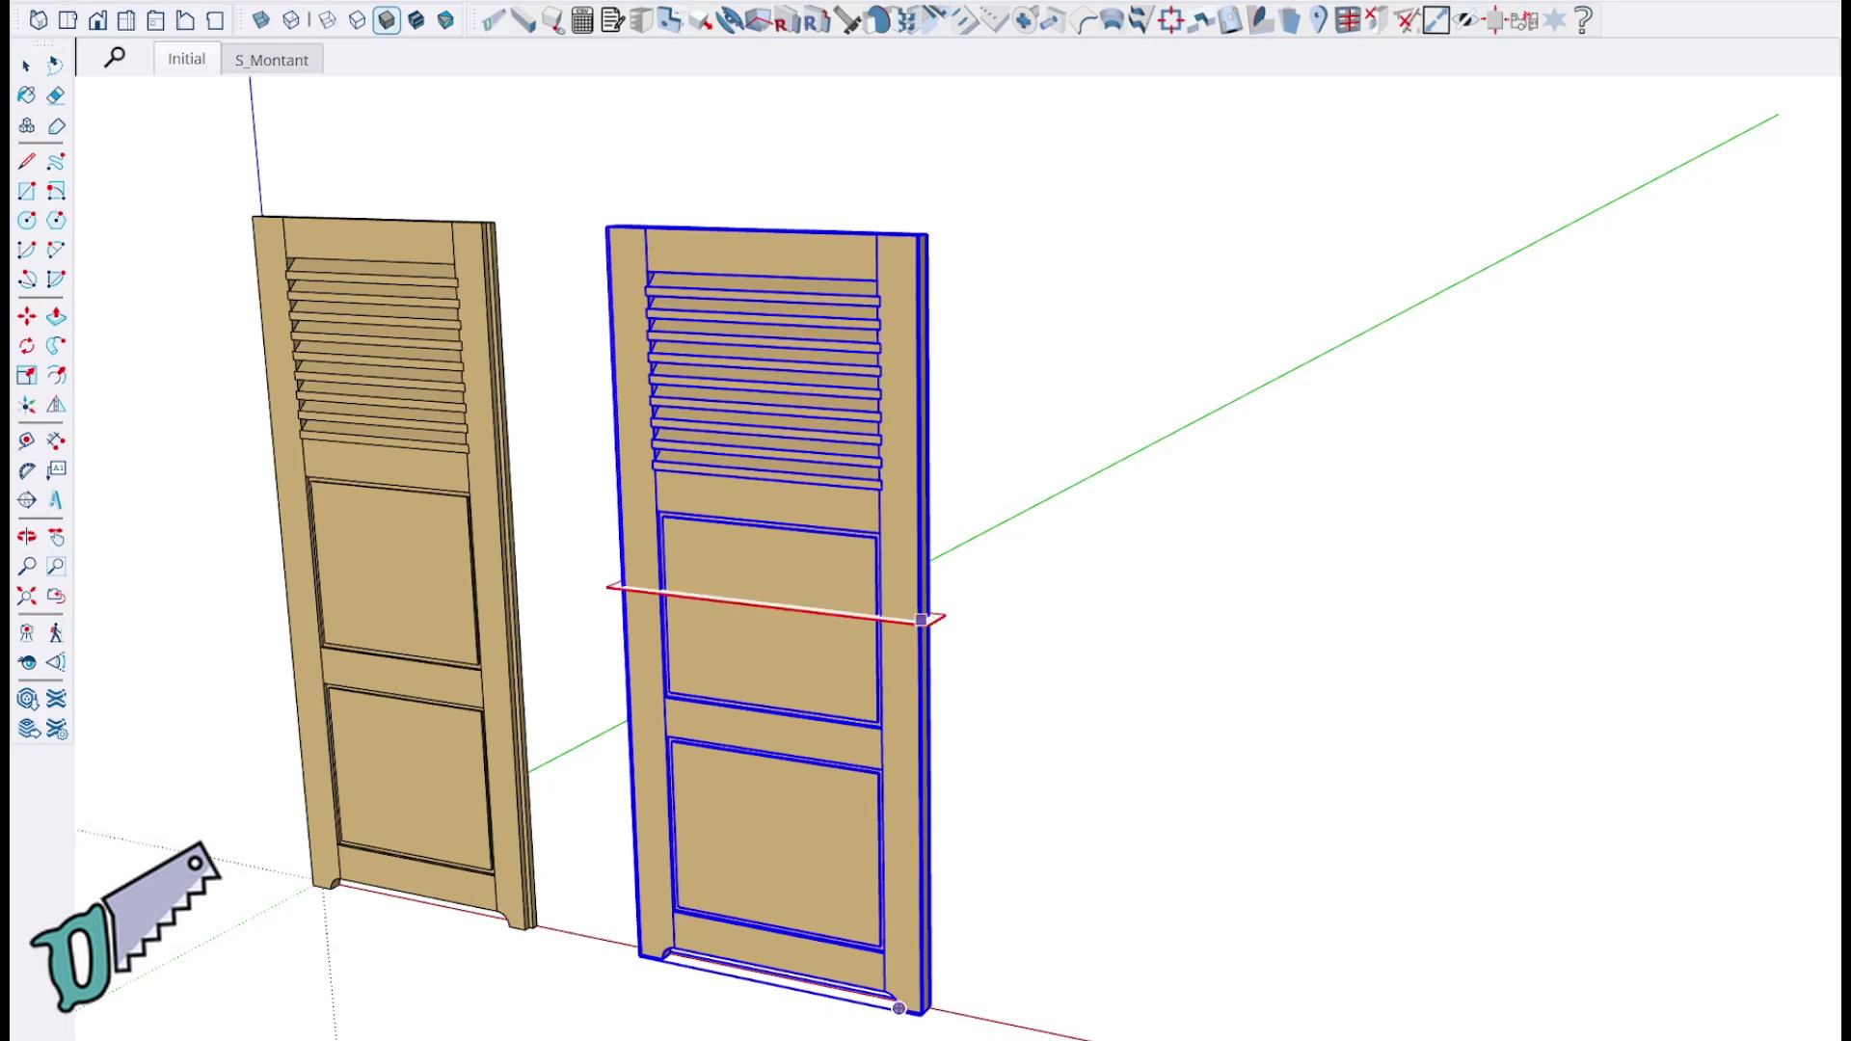
key("space")
left_click(837, 1032)
middle_click_drag(680, 932, 858, 897)
middle_click_drag(858, 897, 1032, 907, "shift")
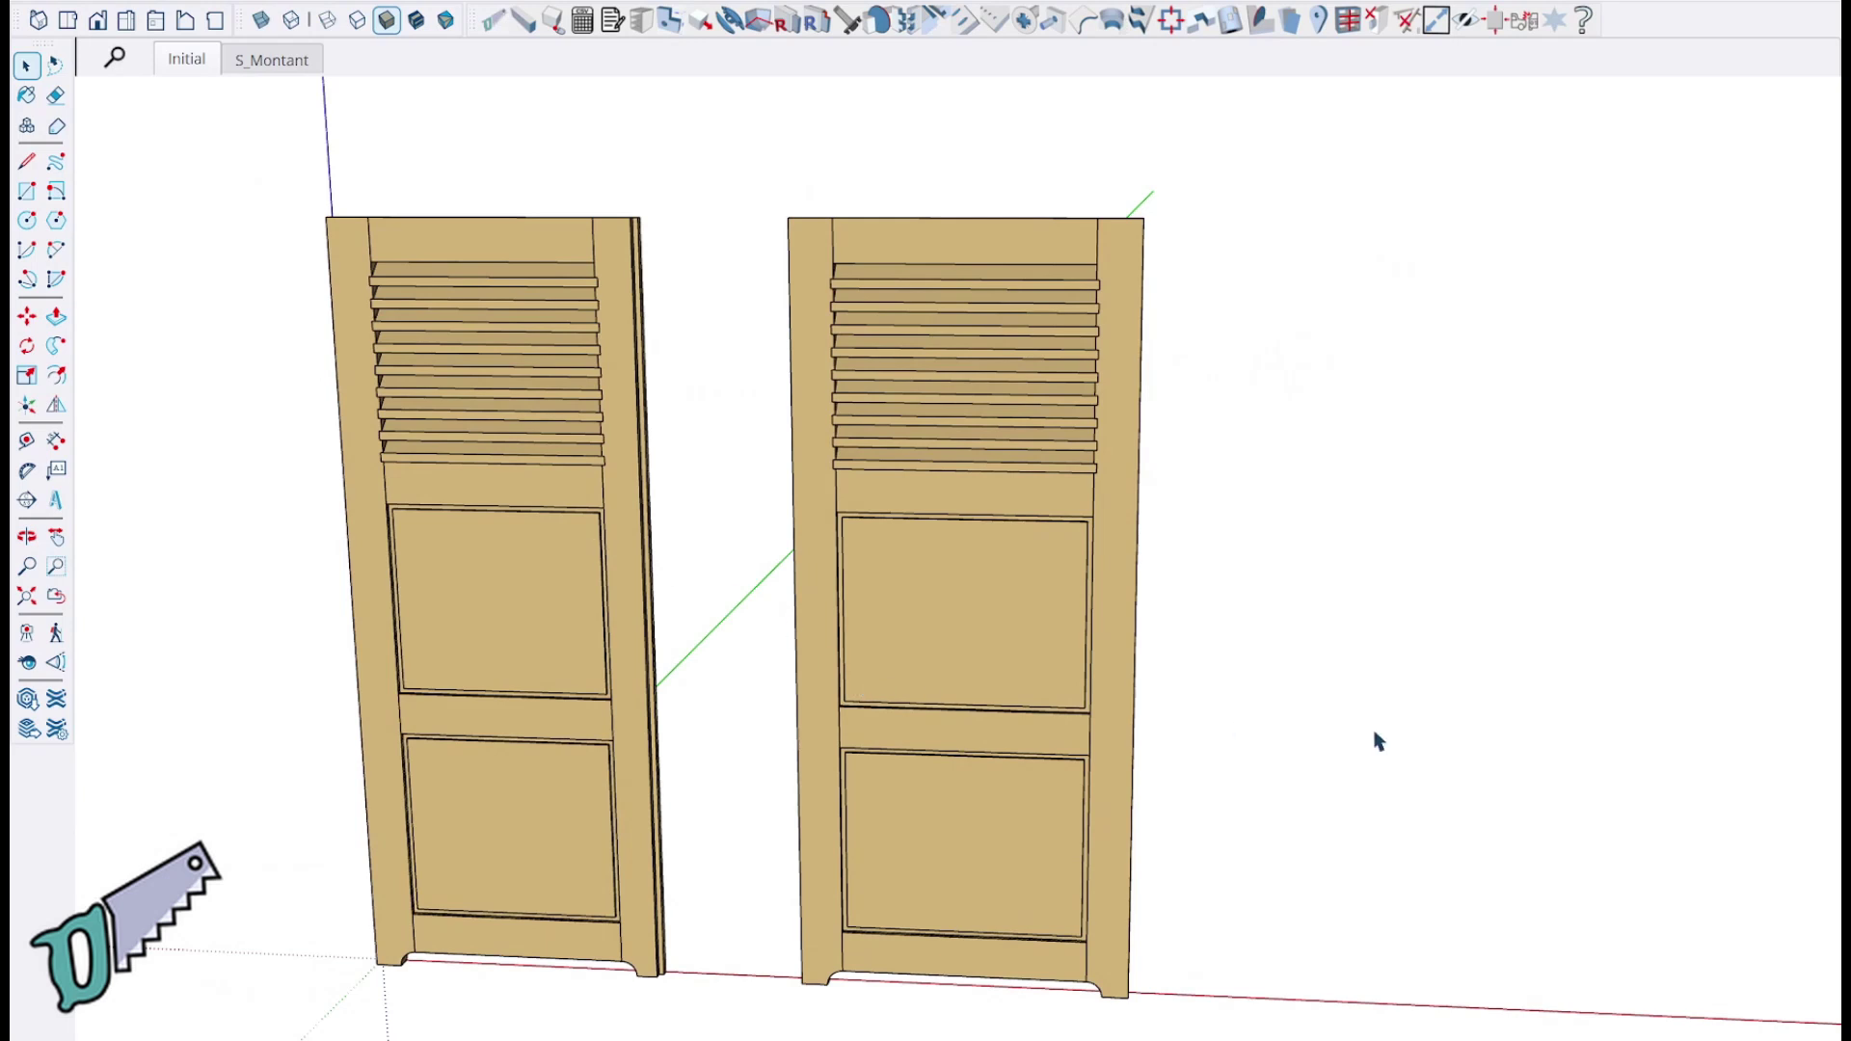
scroll(1322, 735, "down", 2)
middle_click_drag(858, 663, 691, 649)
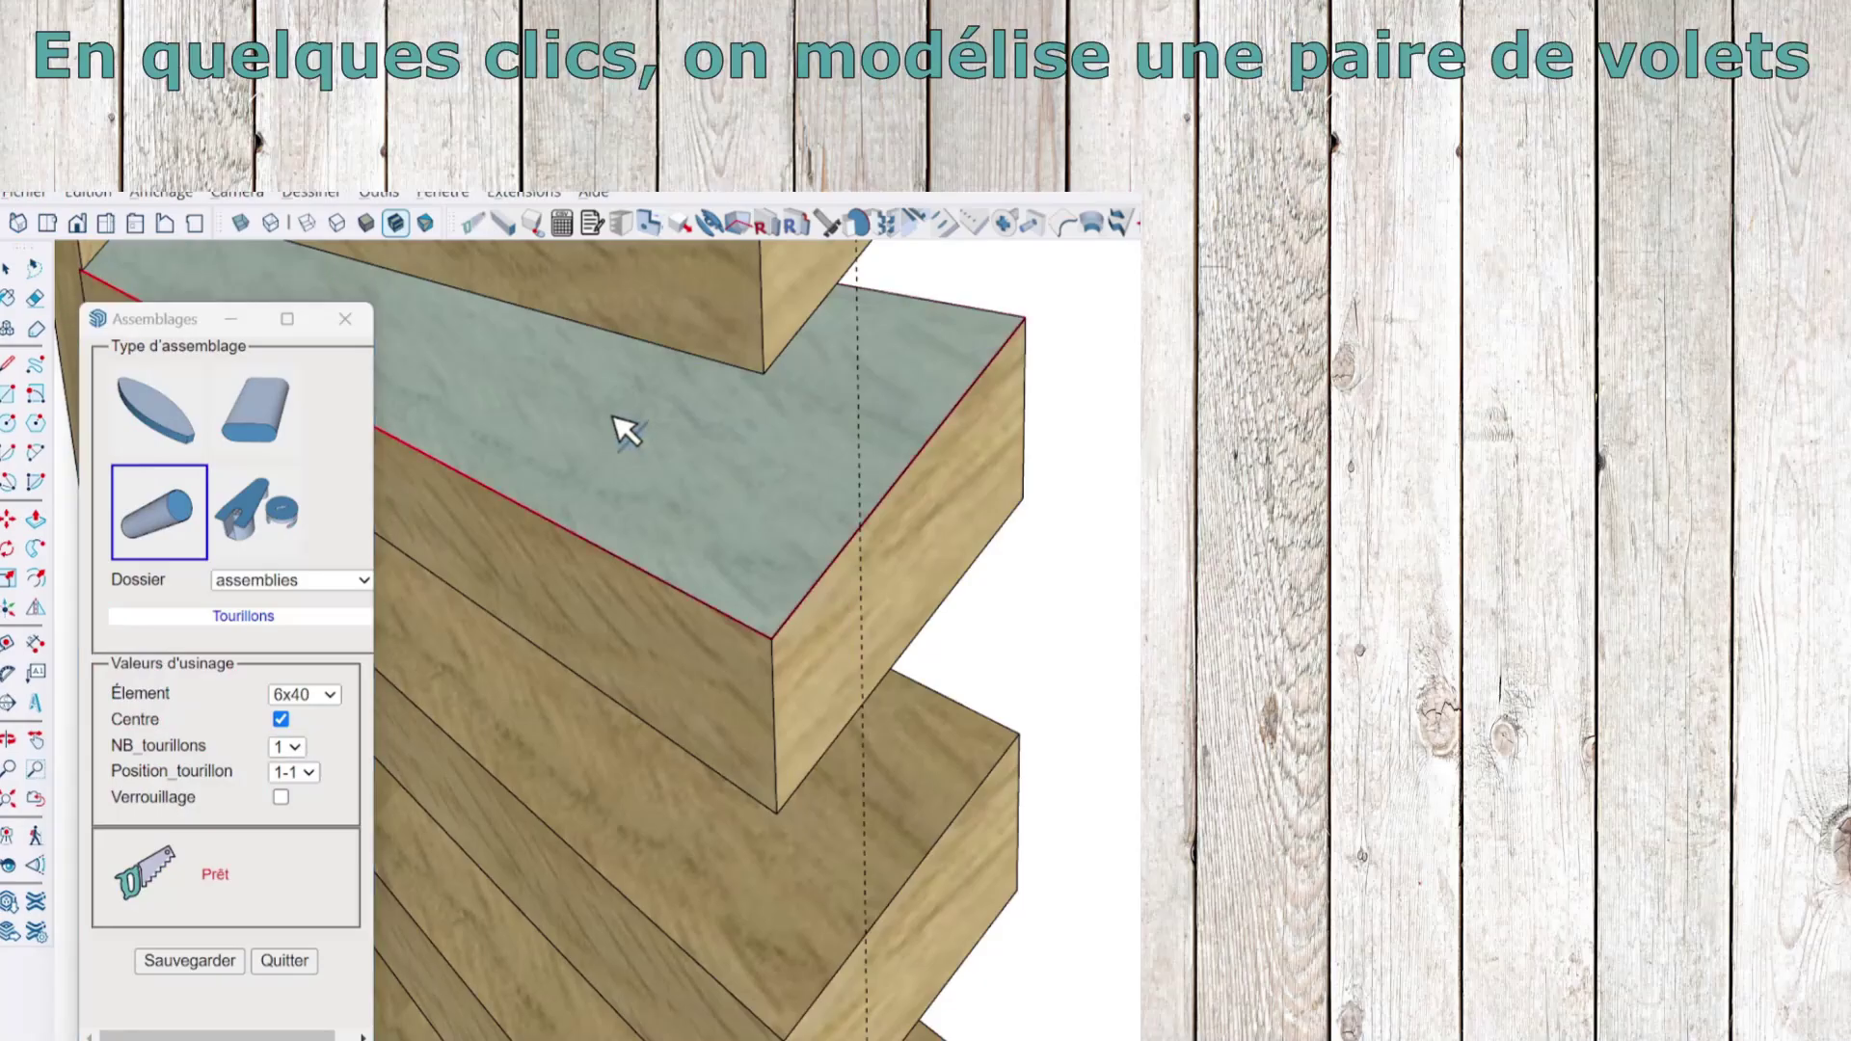
Step: Place single centred 6x40 dowels in the ends of the louvre slats
left_click(861, 529)
scroll(856, 530, "down", 3)
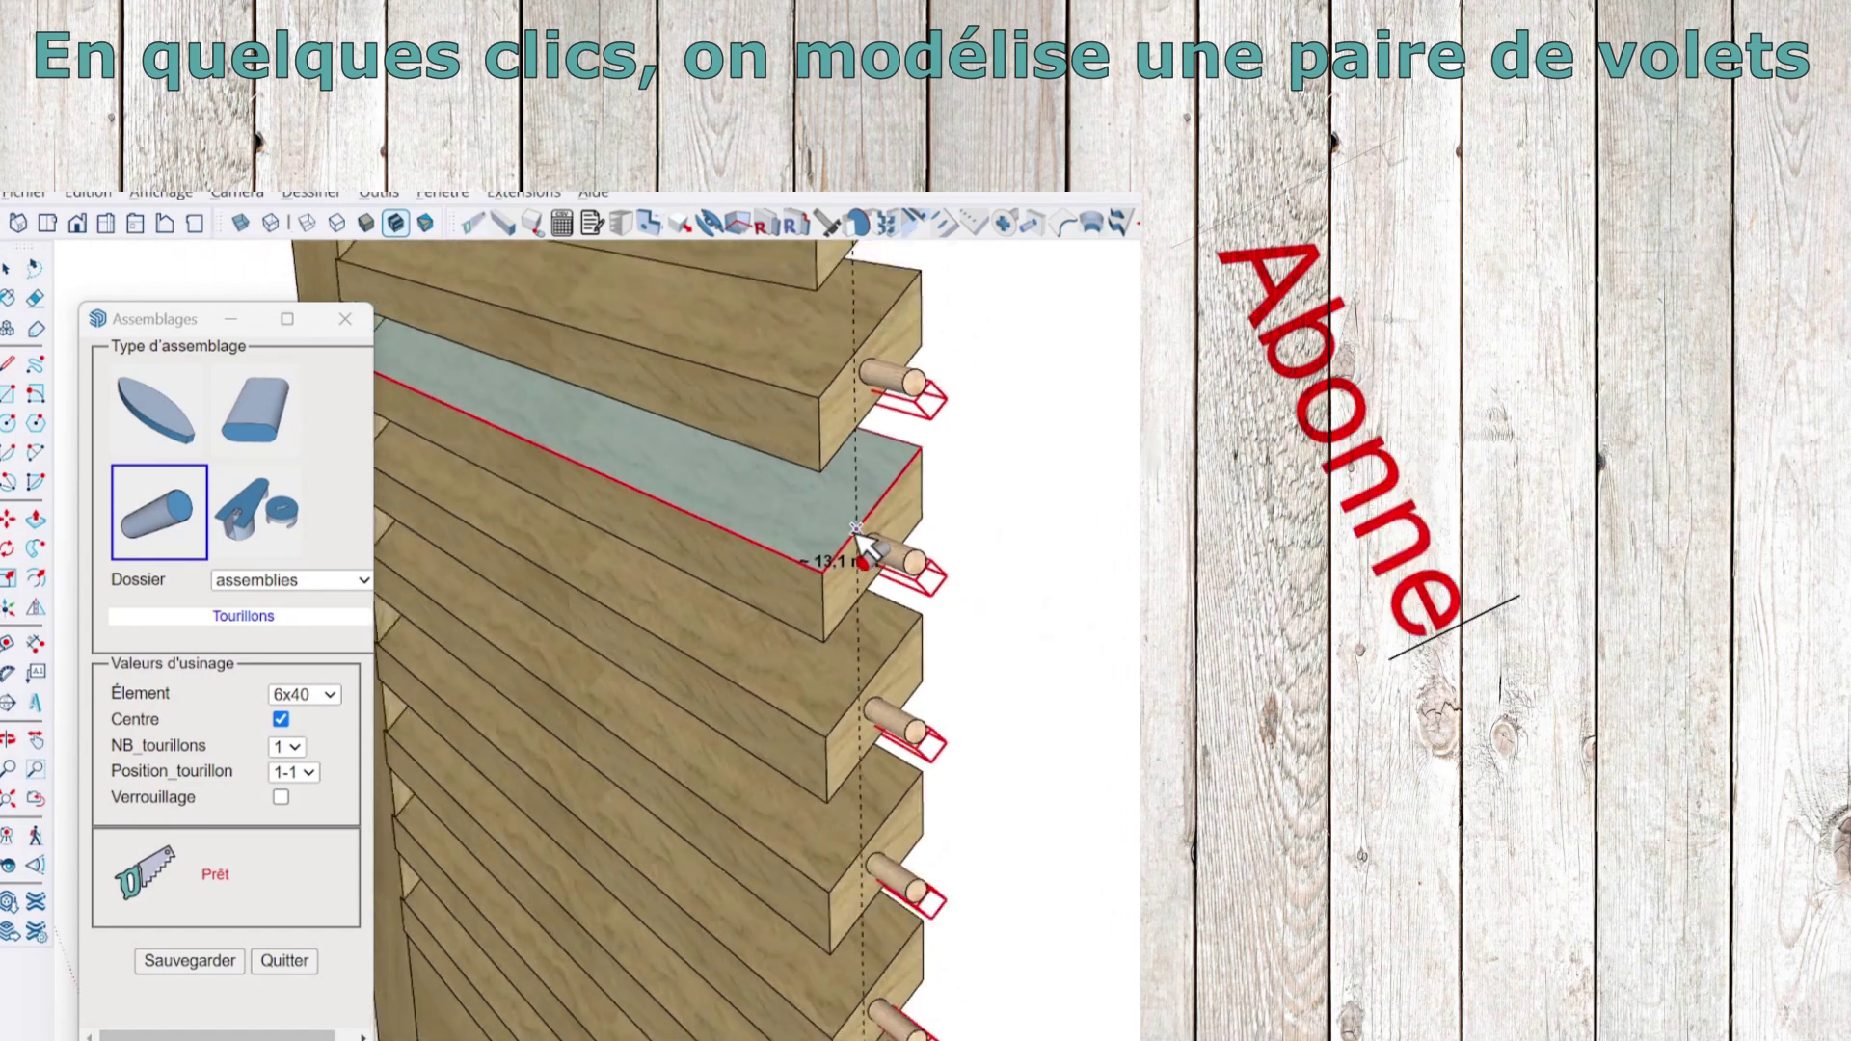